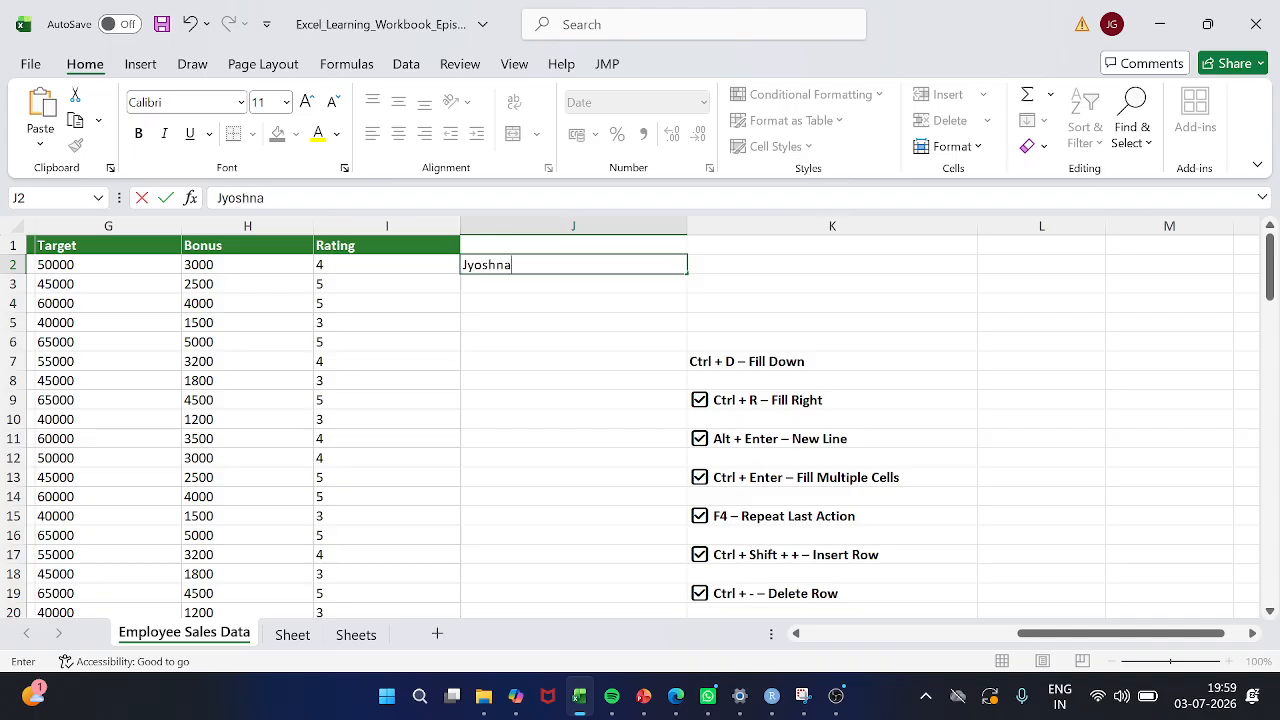
Enter the person's first name in cell J2 and fill it down into J3
{"action": "key", "text": "Return"}
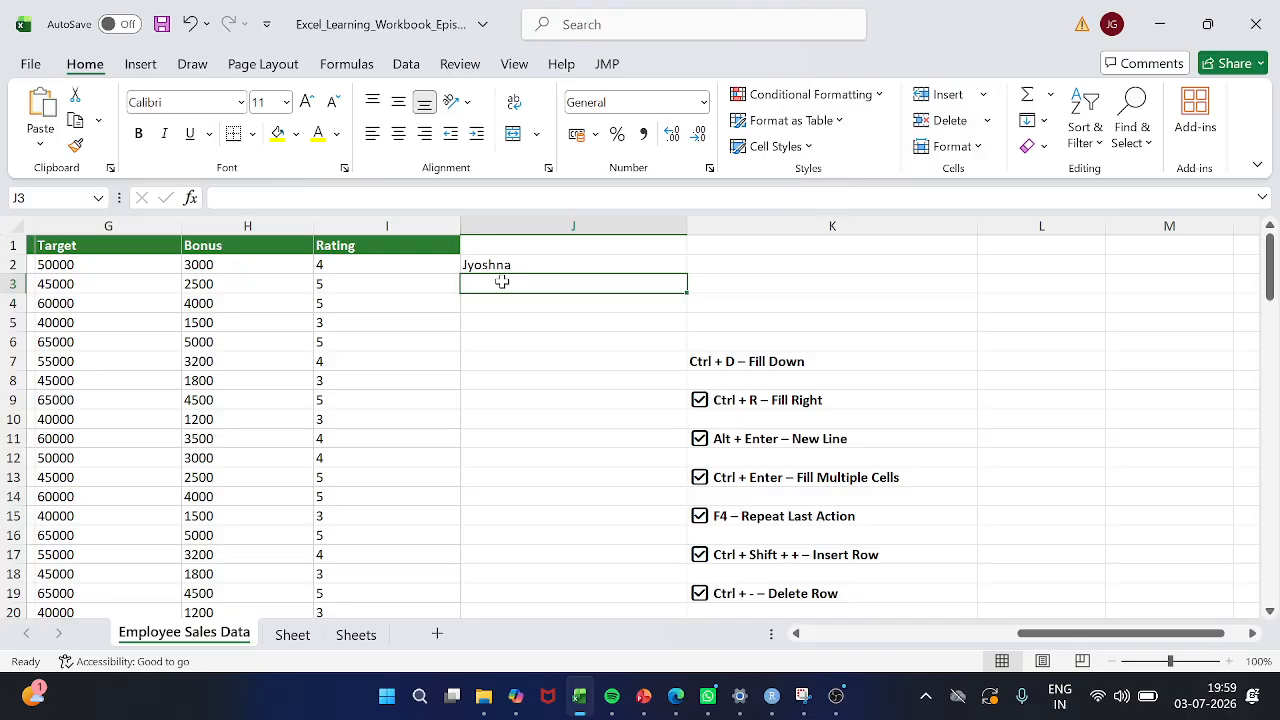
{"action": "type", "text": "Jyoshna"}
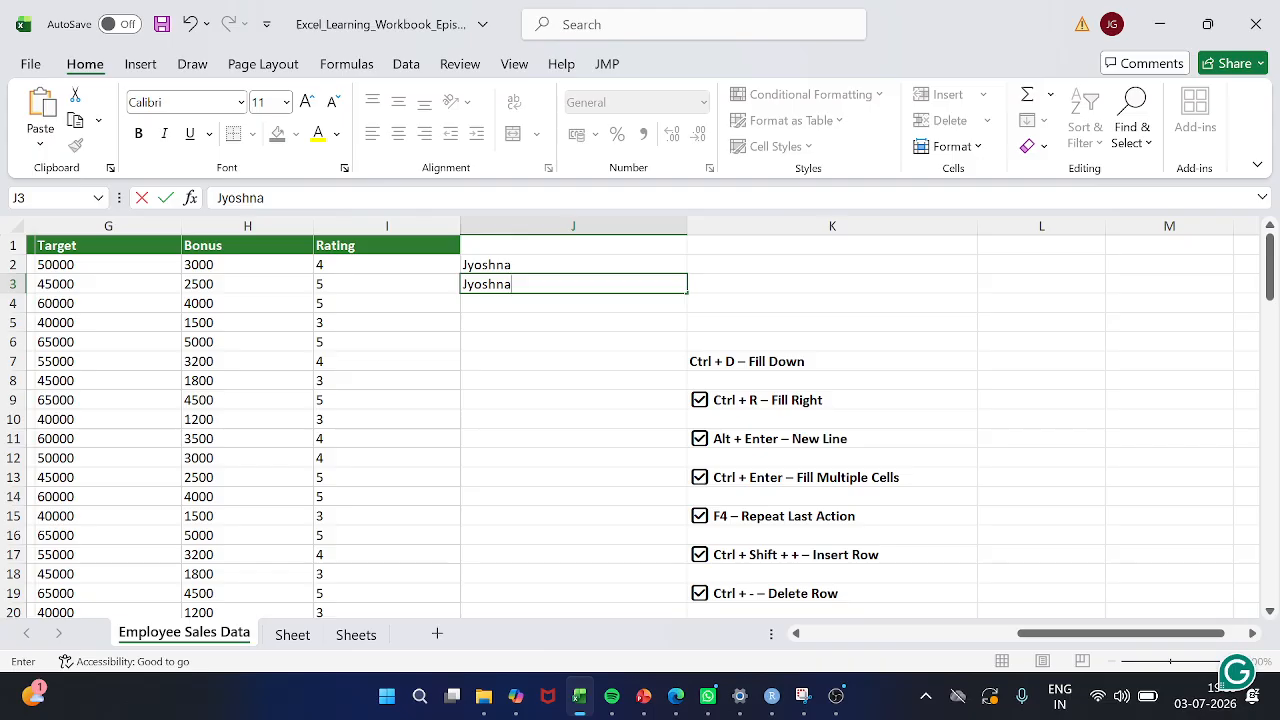
{"action": "key", "text": "Escape"}
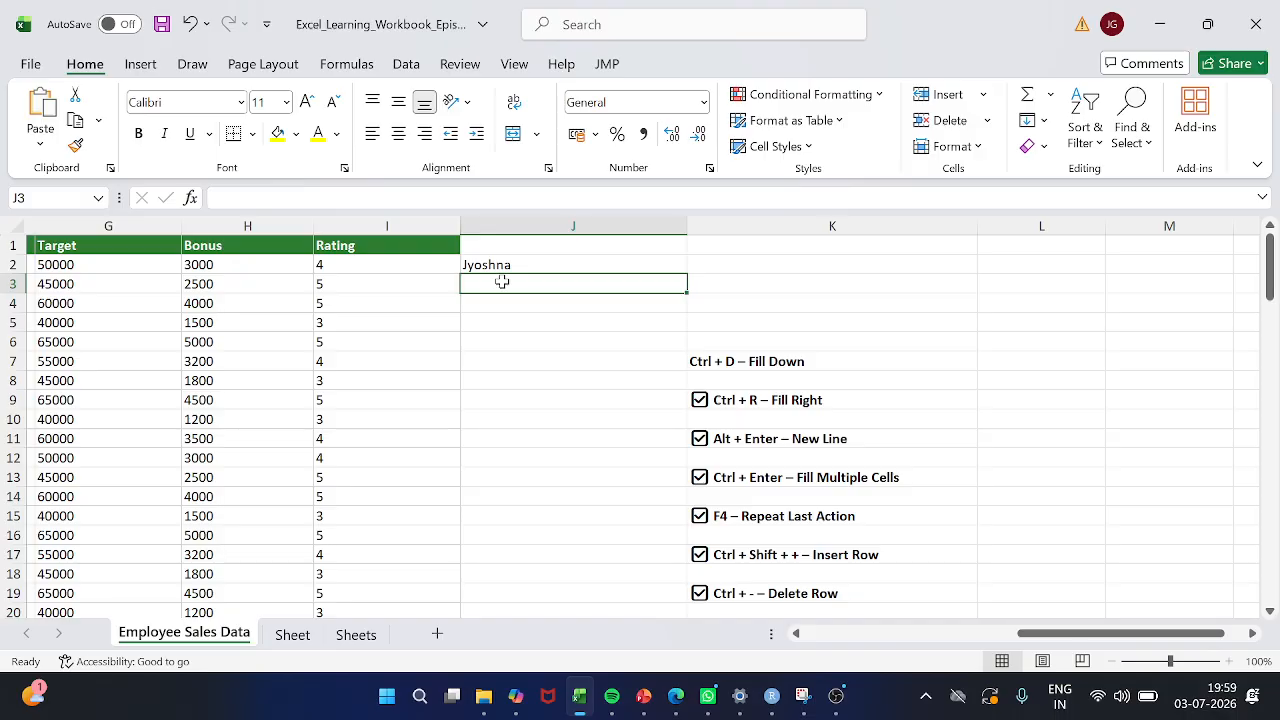
{"action": "key", "text": "ctrl+d"}
{"action": "key", "text": "Down"}
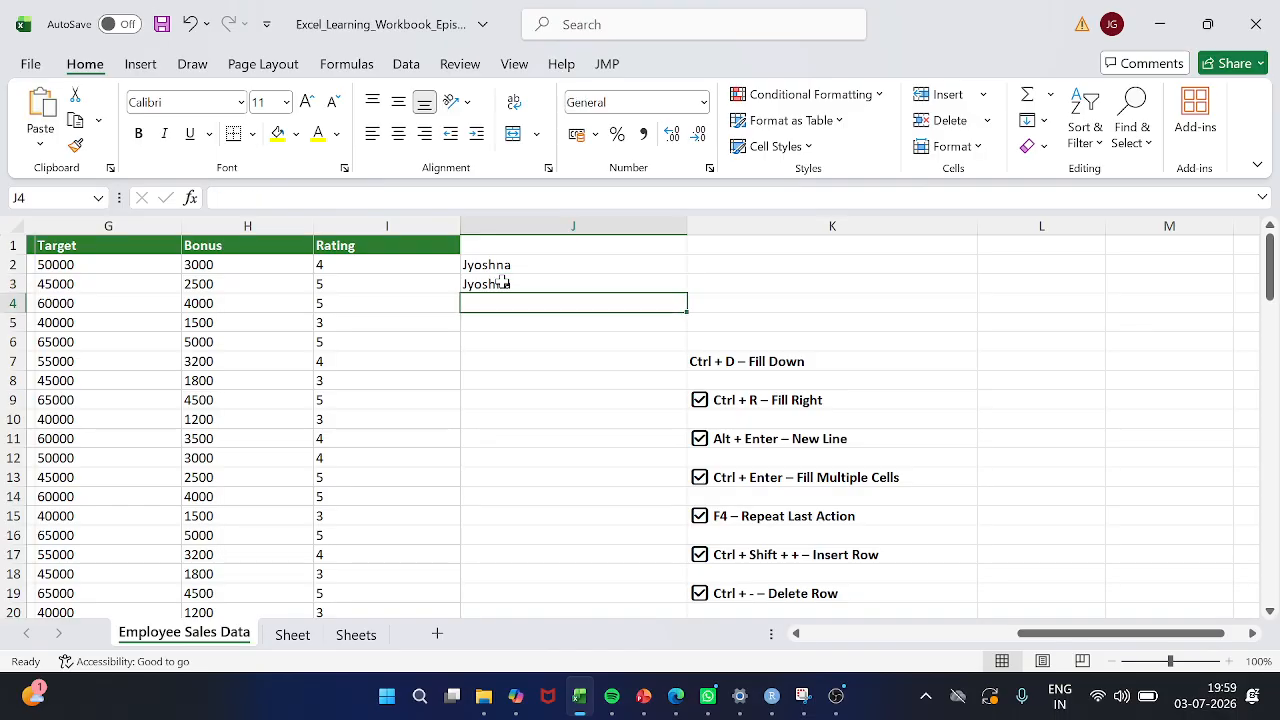
{"action": "key", "text": "Up"}
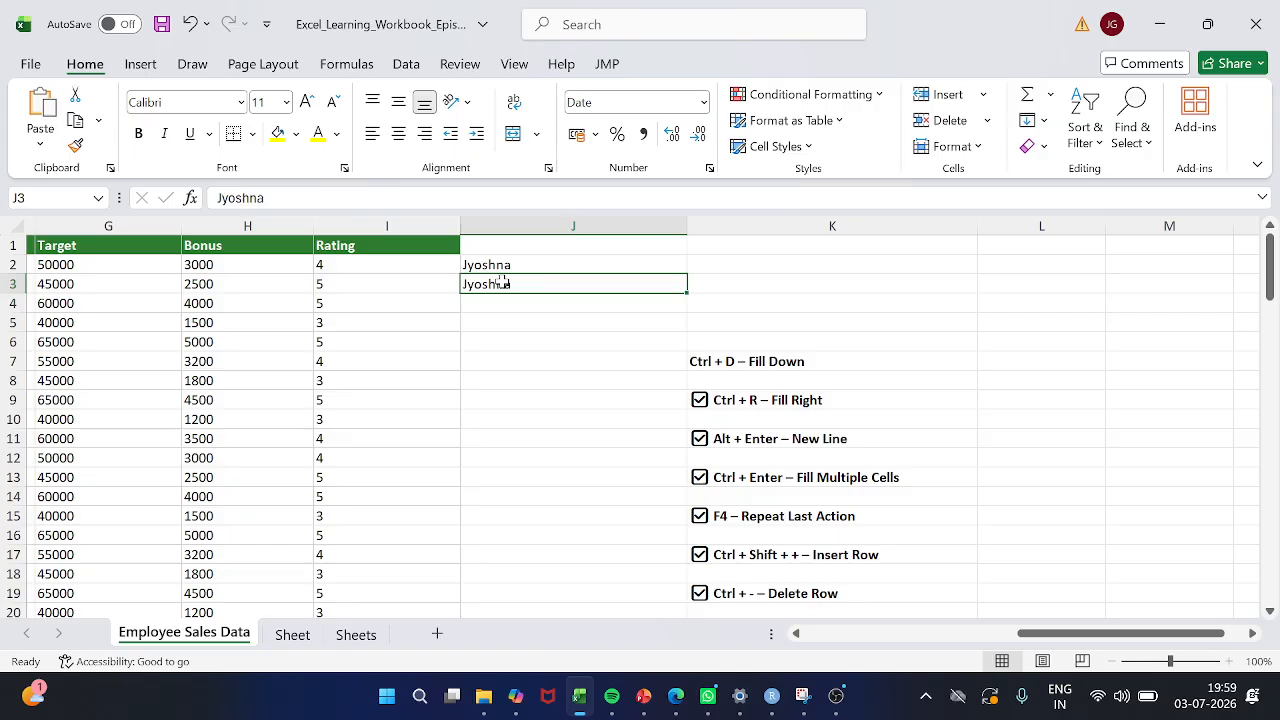
{"action": "key", "text": "shift+Down"}
{"action": "key", "text": "shift+Down"}
{"action": "key", "text": "Down"}
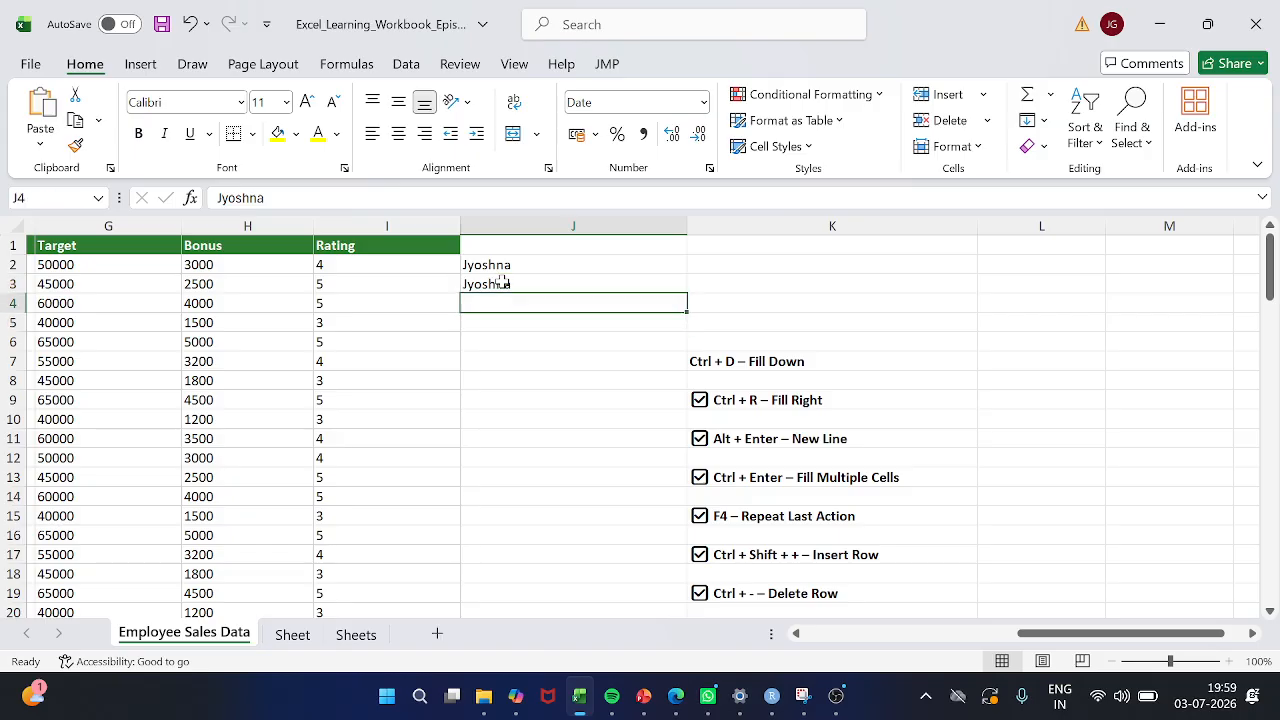
{"action": "key", "text": "Up"}
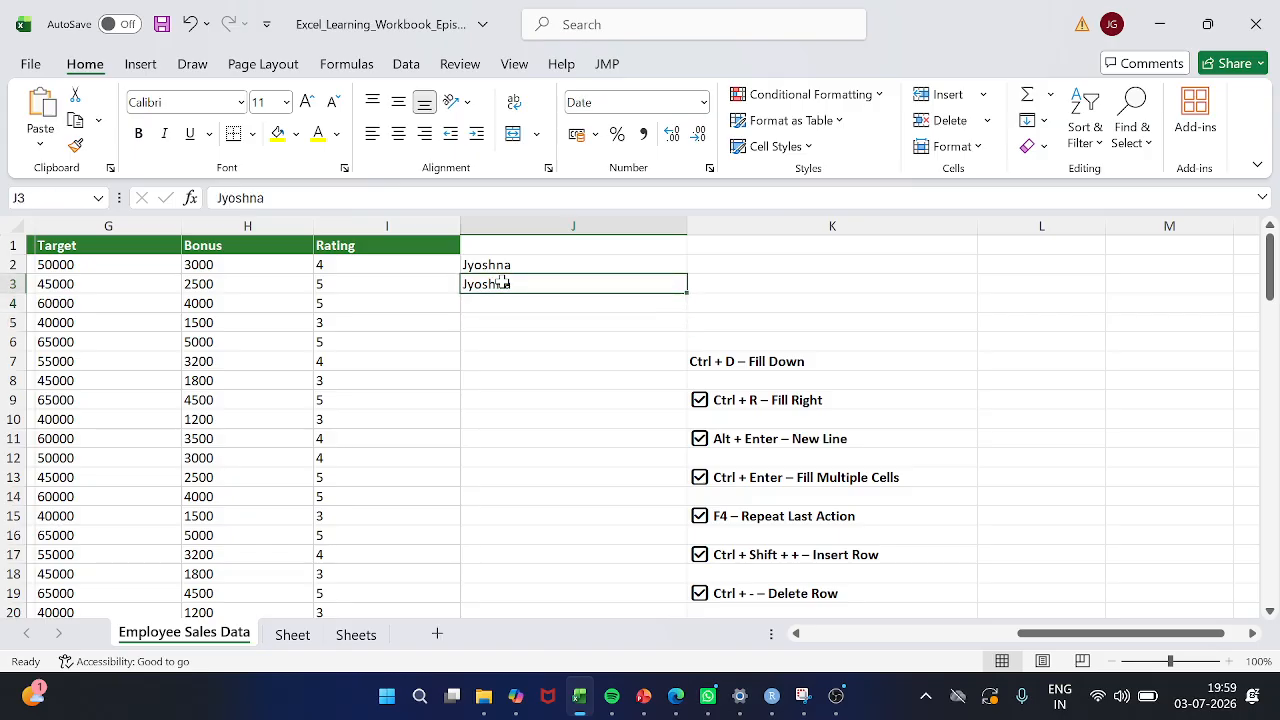
{"action": "key", "text": "shift+Down"}
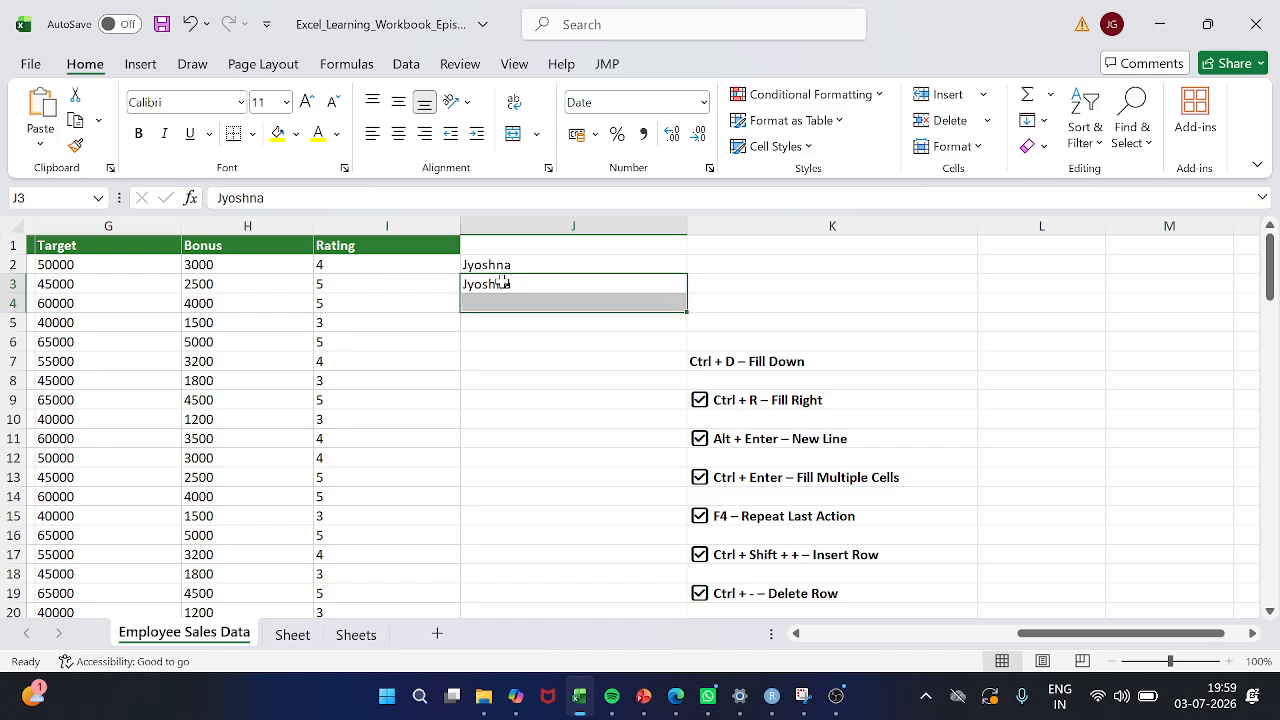
{"action": "key", "text": "shift+Down"}
{"action": "key", "text": "shift+Down"}
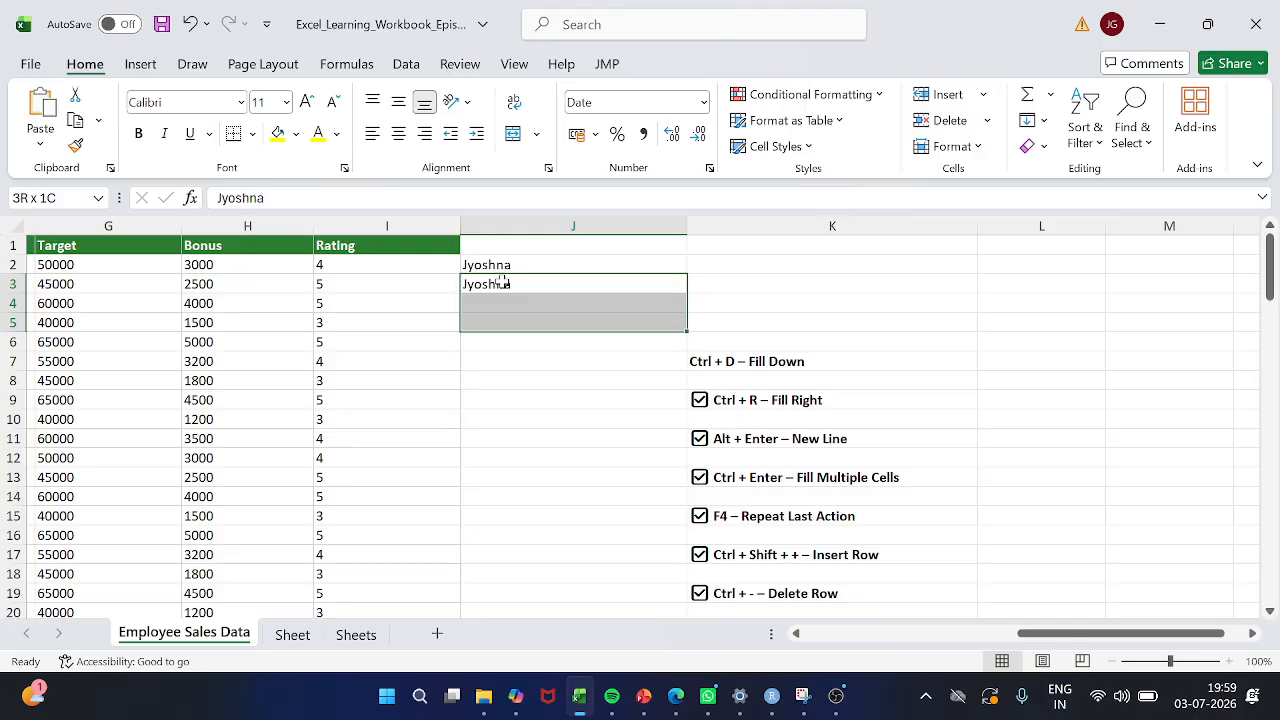
{"action": "left_click", "coordinate": [521, 366]}
{"action": "left_click_drag", "start_coordinate": [509, 284], "coordinate": [507, 340]}
{"action": "key", "text": "Up"}
{"action": "key", "text": "Down"}
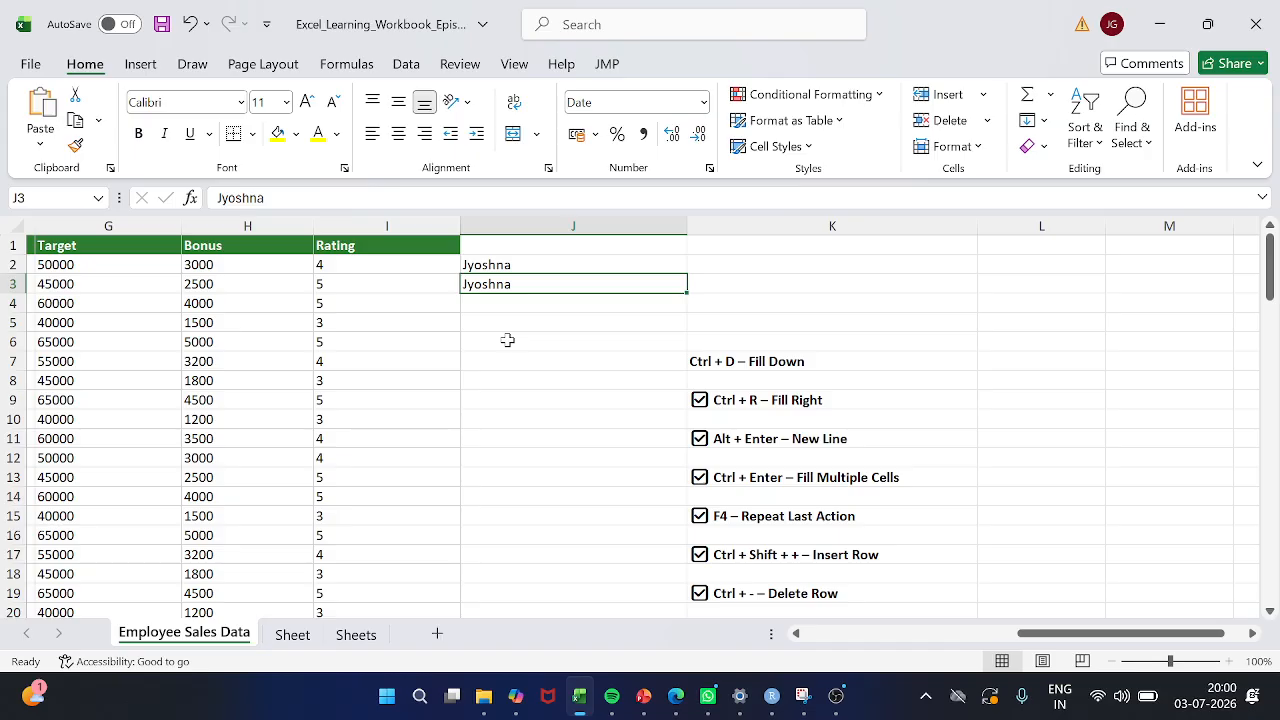
{"action": "key", "text": "shift+Down"}
{"action": "key", "text": "shift+Up"}
{"action": "key", "text": "shift+Right"}
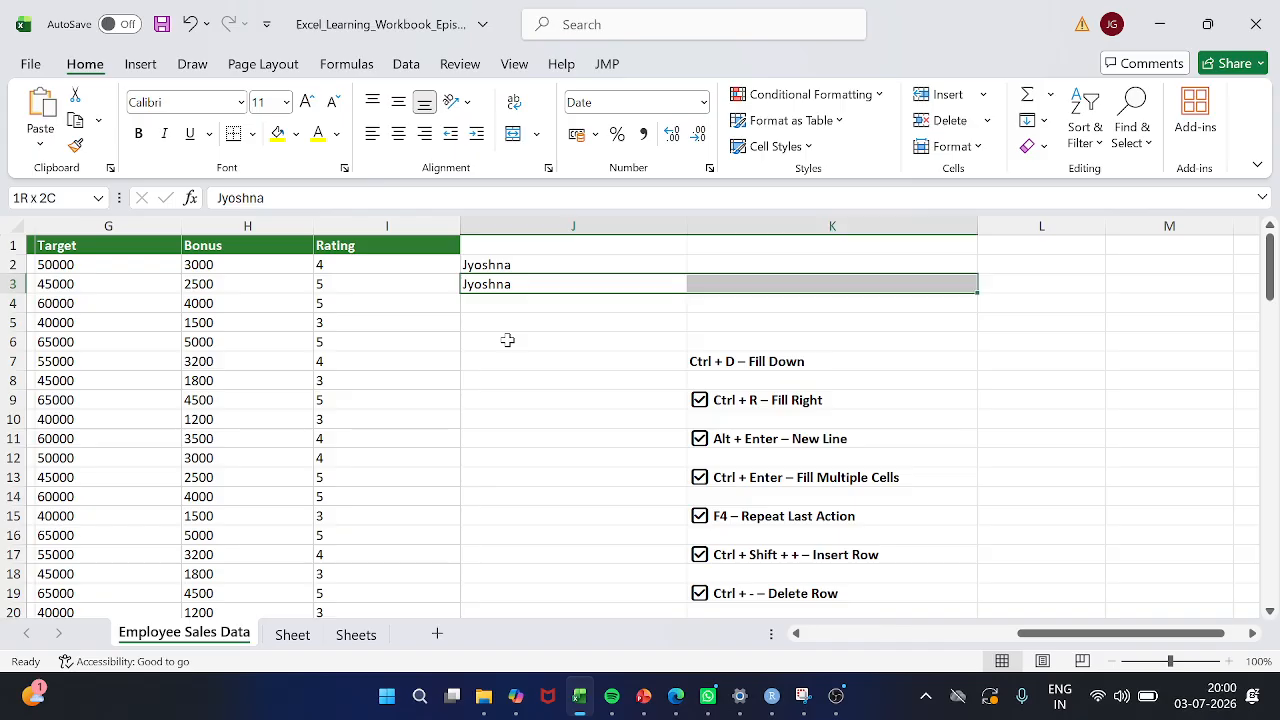
{"action": "key", "text": "shift+Left"}
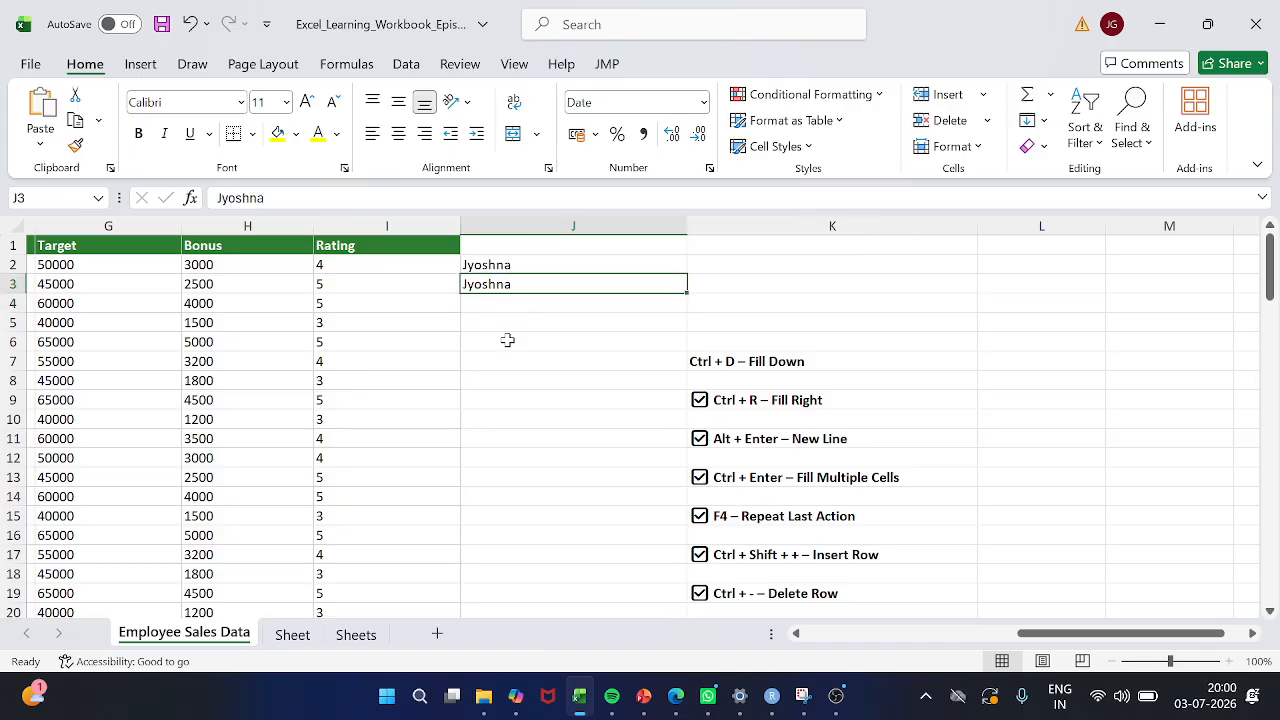
{"action": "key", "text": "shift+Left"}
{"action": "key", "text": "Down"}
{"action": "key", "text": "Up"}
{"action": "key", "text": "shift+Up"}
{"action": "key", "text": "Up"}
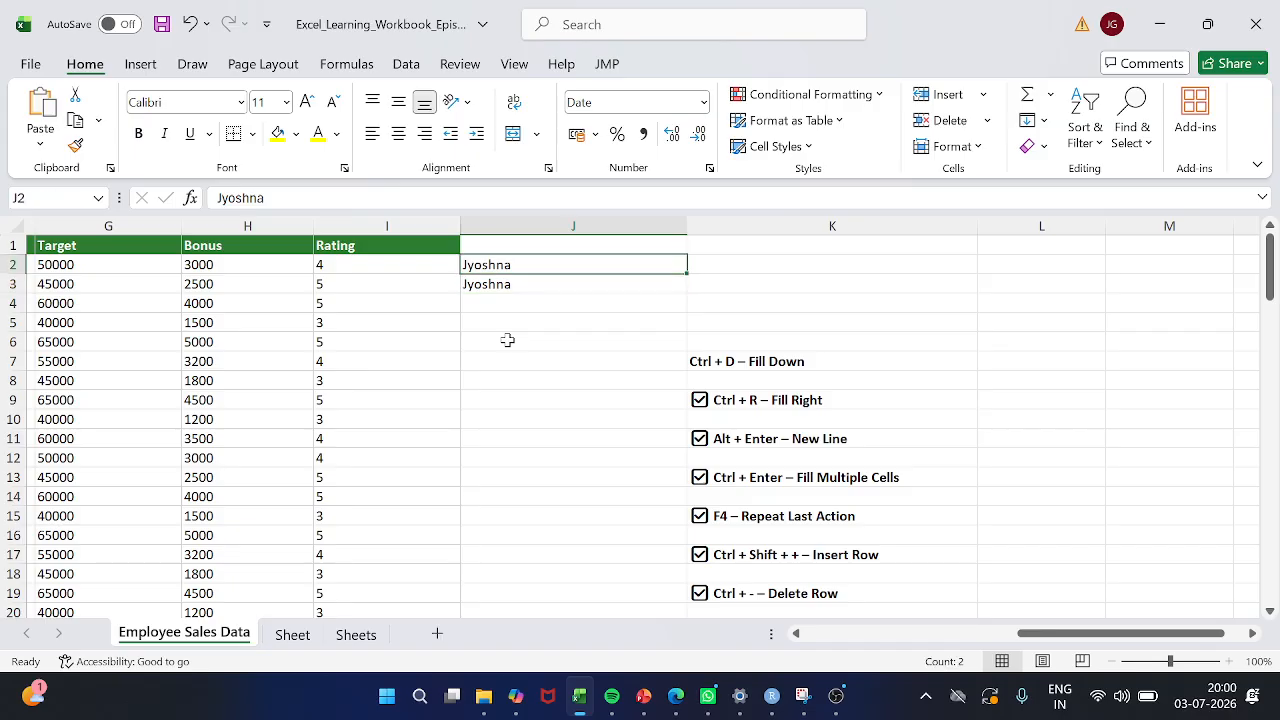
Fill the name in J3 down through cell J7
{"action": "key", "text": "Down"}
{"action": "key", "text": "Down"}
{"action": "key", "text": "Up"}
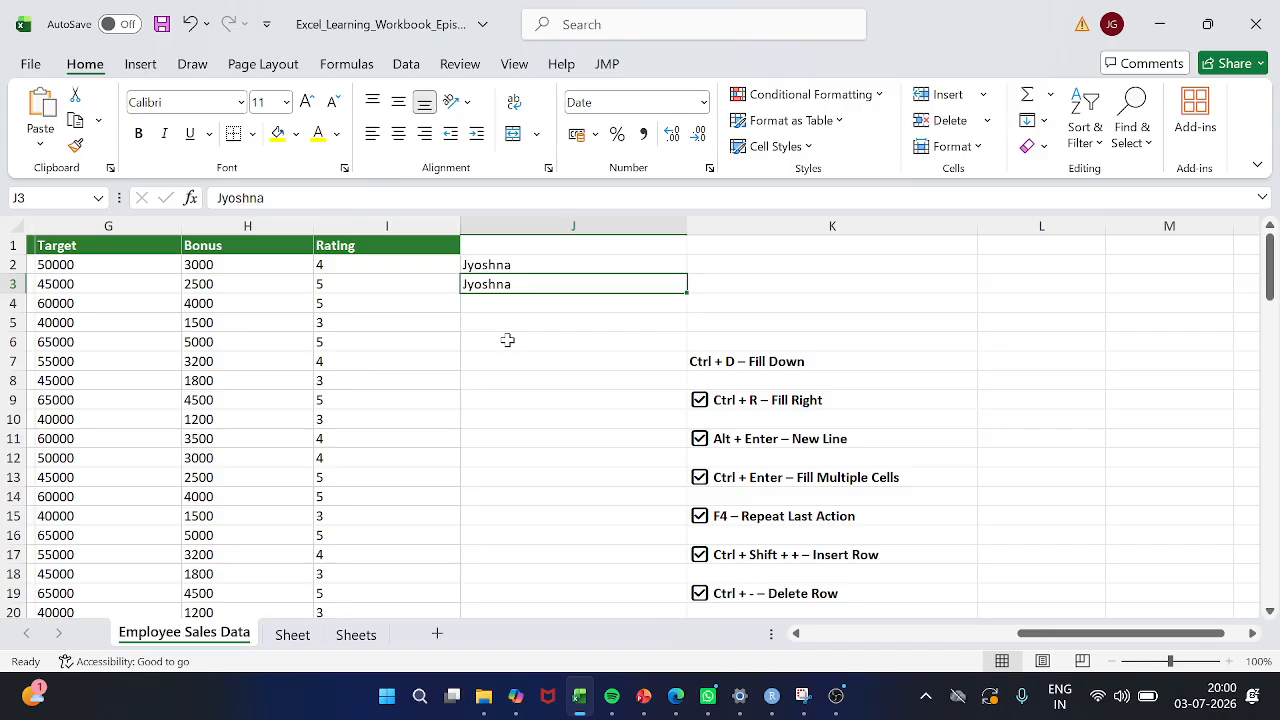
{"action": "key", "text": "shift+Down"}
{"action": "key", "text": "shift+Down"}
{"action": "key", "text": "shift+Down"}
{"action": "key", "text": "shift+Down"}
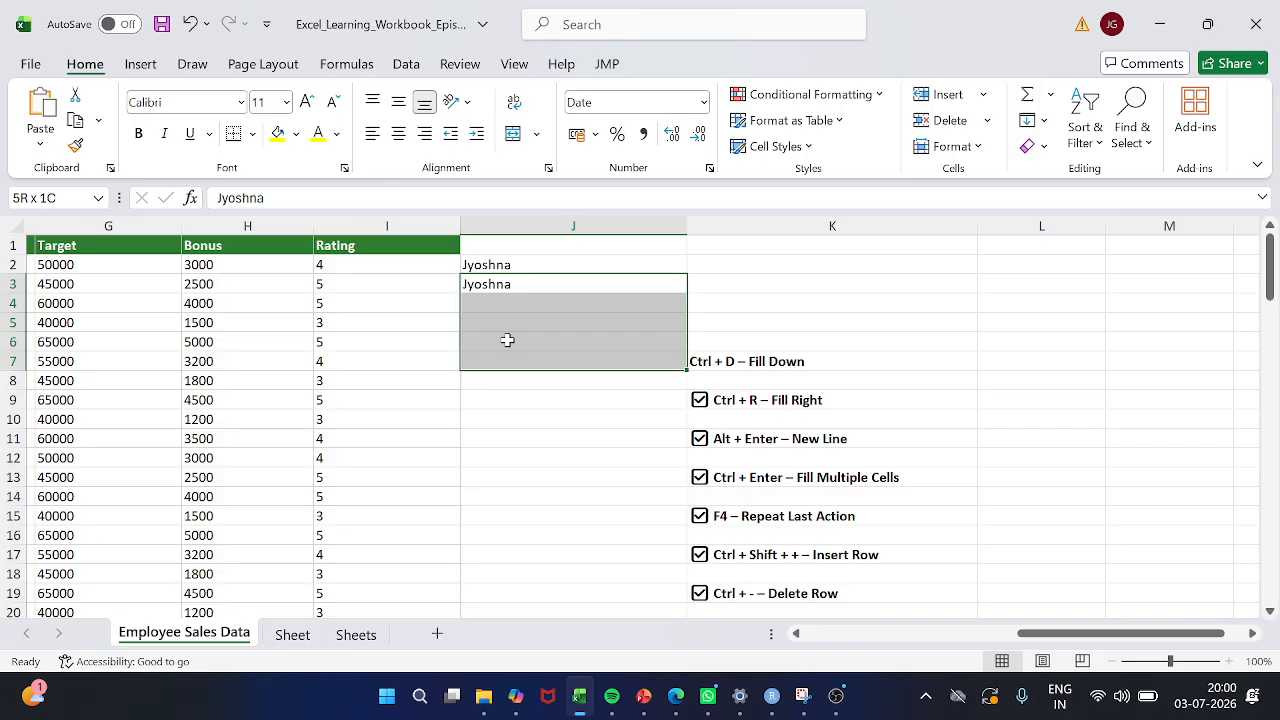
{"action": "key", "text": "ctrl+d"}
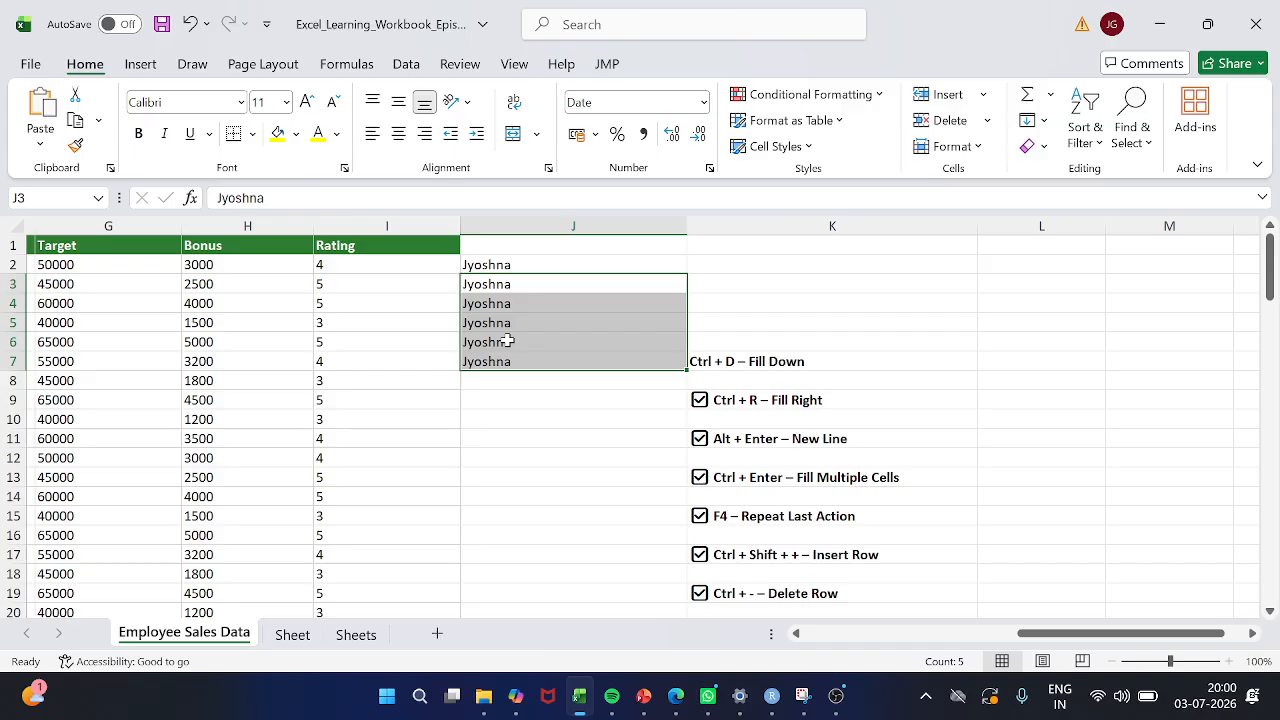
Clear the repeated names from cells J2 to J7
{"action": "key", "text": "Down"}
{"action": "key", "text": "Up"}
{"action": "key", "text": "Up"}
{"action": "key", "text": "Down"}
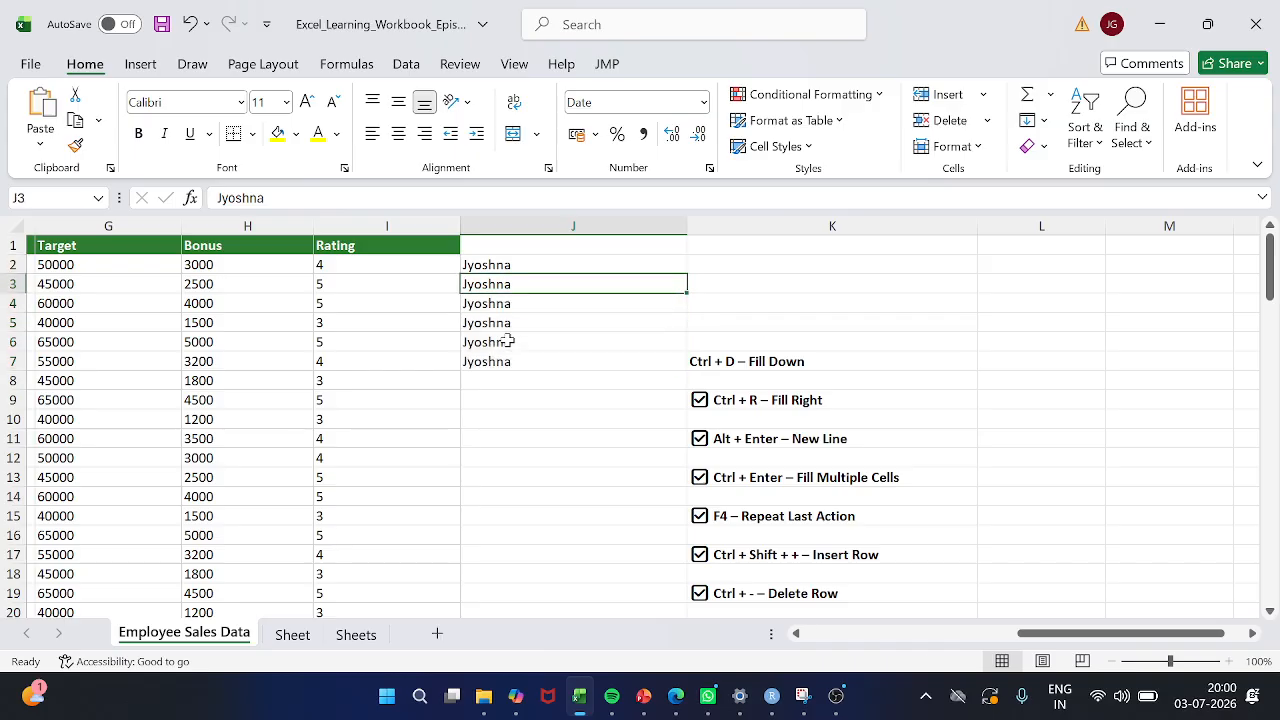
{"action": "key", "text": "Up"}
{"action": "key", "text": "shift+Down"}
{"action": "key", "text": "shift+Down"}
{"action": "key", "text": "shift+Down"}
{"action": "key", "text": "shift+Down"}
{"action": "key", "text": "shift+Down"}
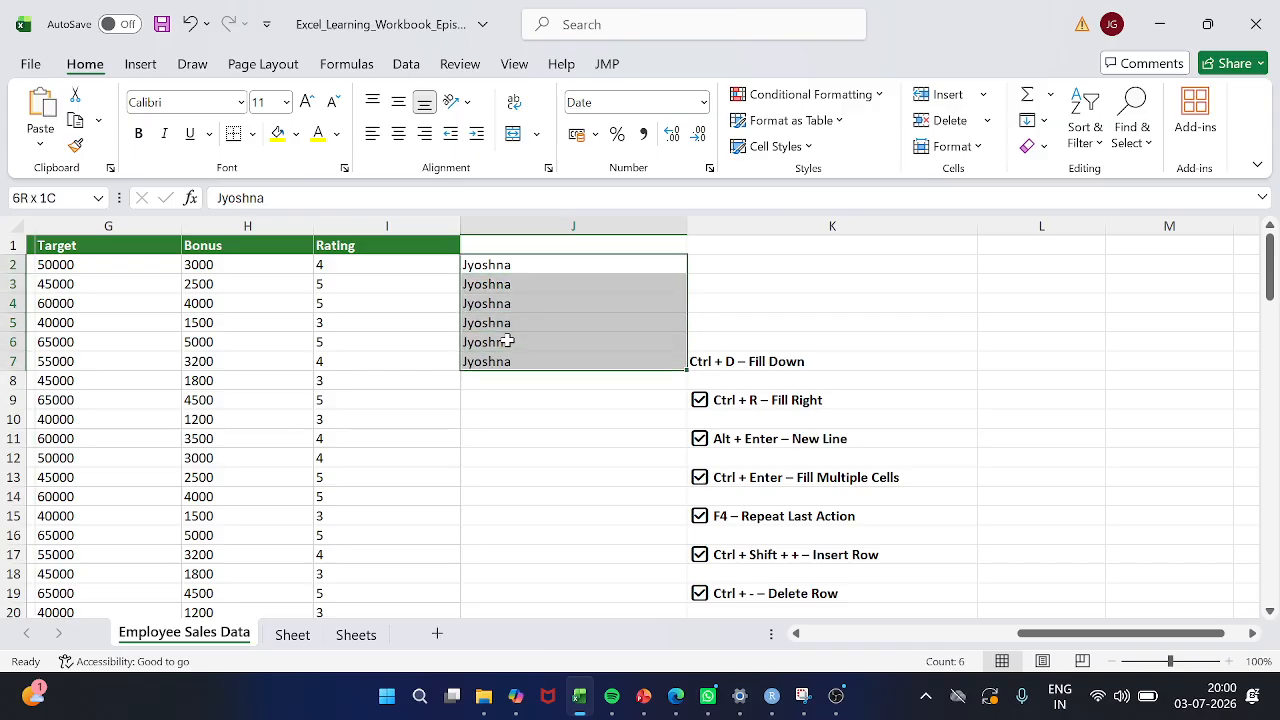
{"action": "key", "text": "Delete"}
{"action": "double_click", "coordinate": [507, 340]}
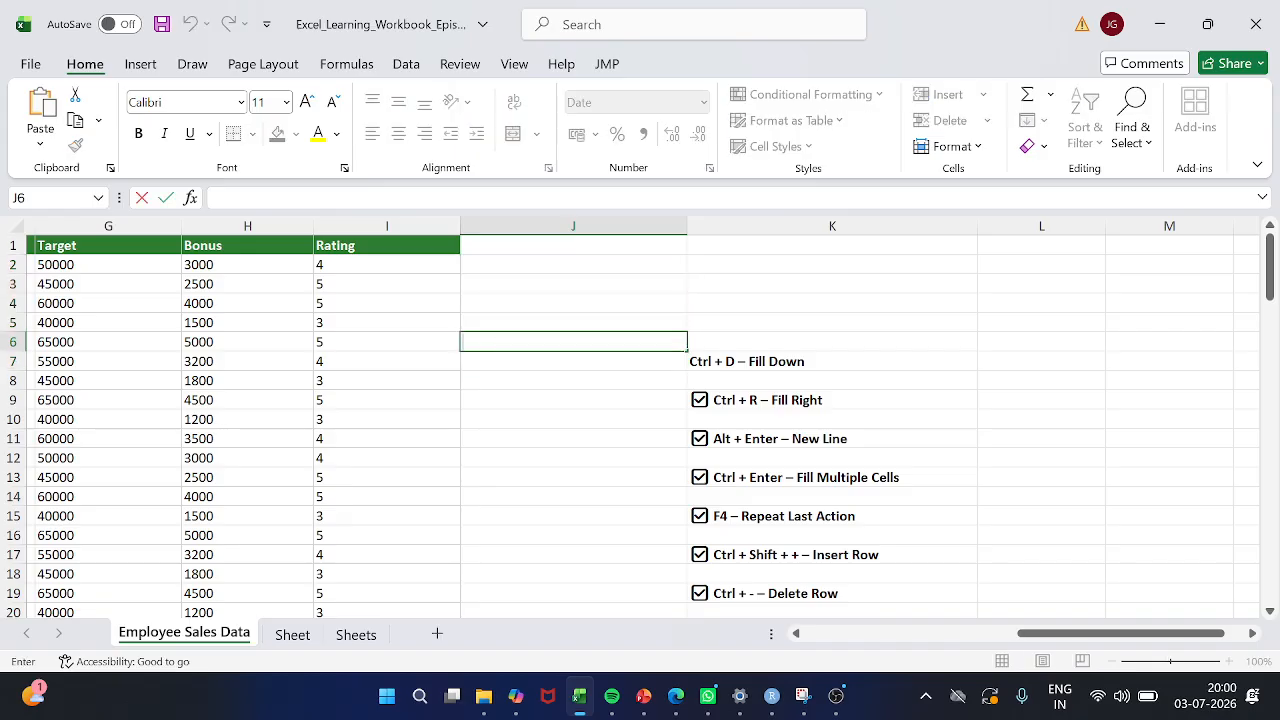
Fill the employee name in B3 down over cells B4 to B7
{"action": "scroll", "coordinate": [179, 387], "scroll_direction": "left", "scroll_amount": 10}
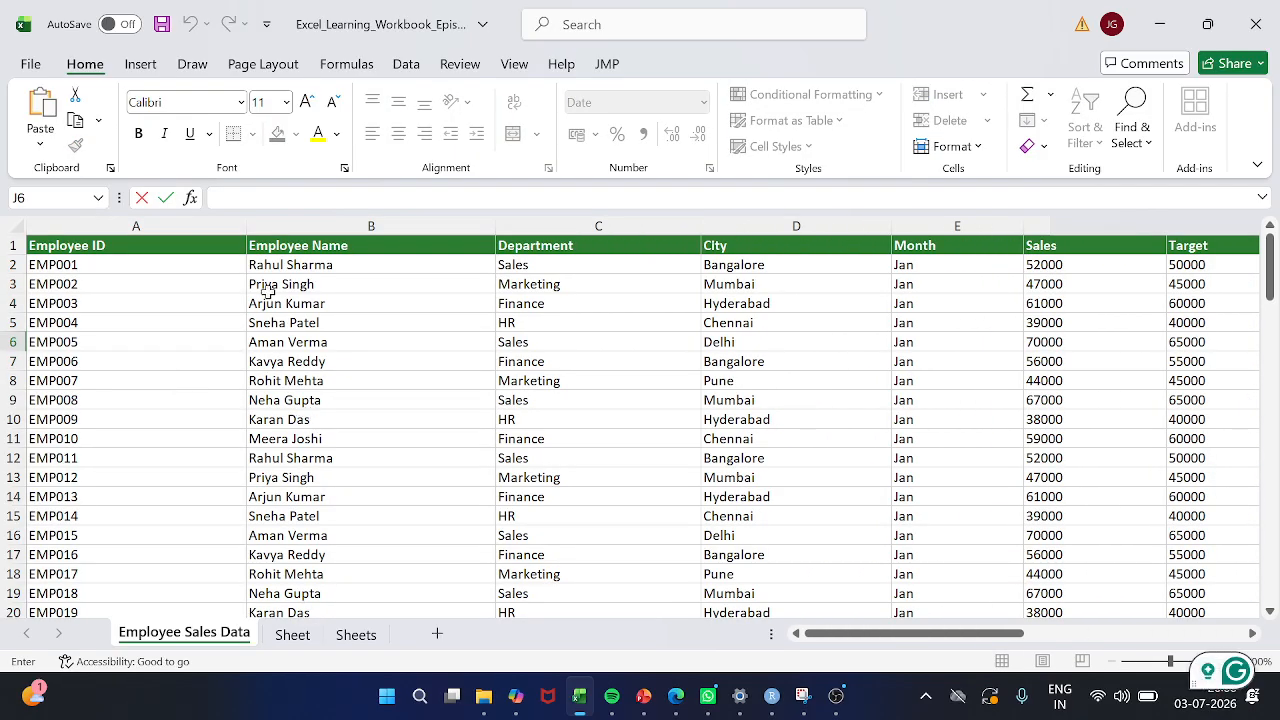
{"action": "left_click", "coordinate": [286, 266]}
{"action": "key", "text": "Down"}
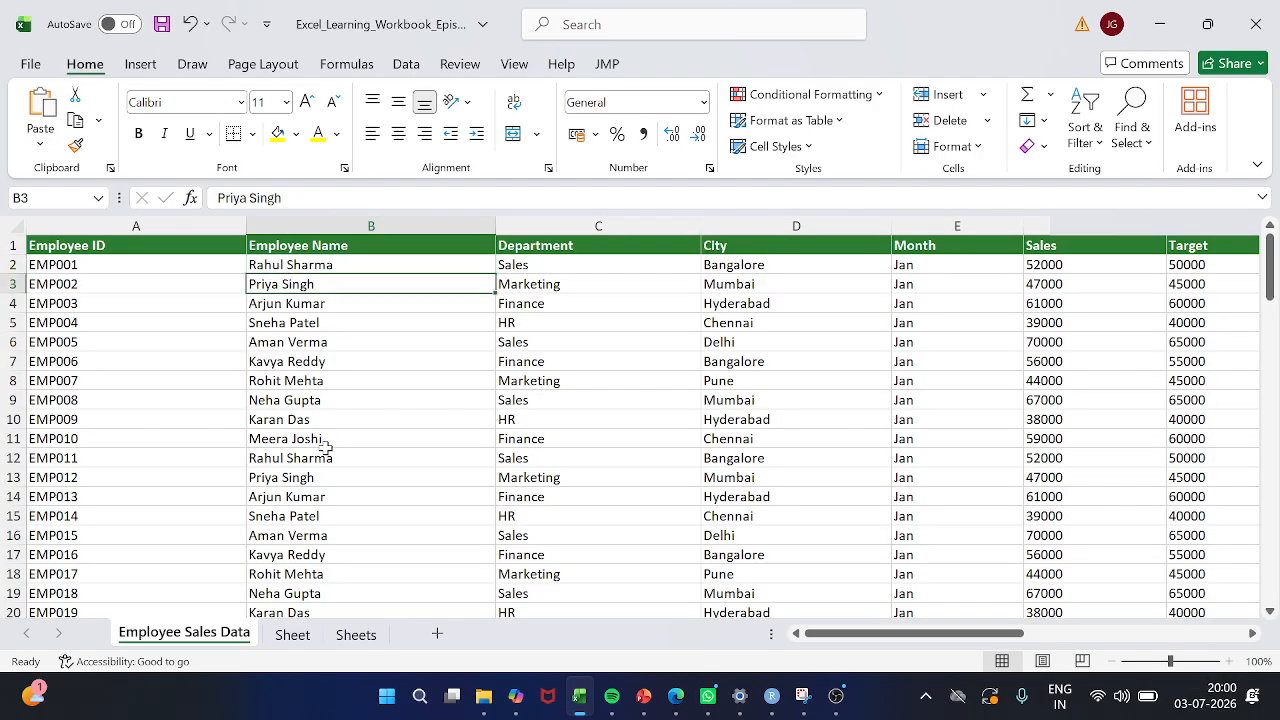
{"action": "key", "text": "shift+Down"}
{"action": "key", "text": "shift+Down"}
{"action": "key", "text": "shift+Down"}
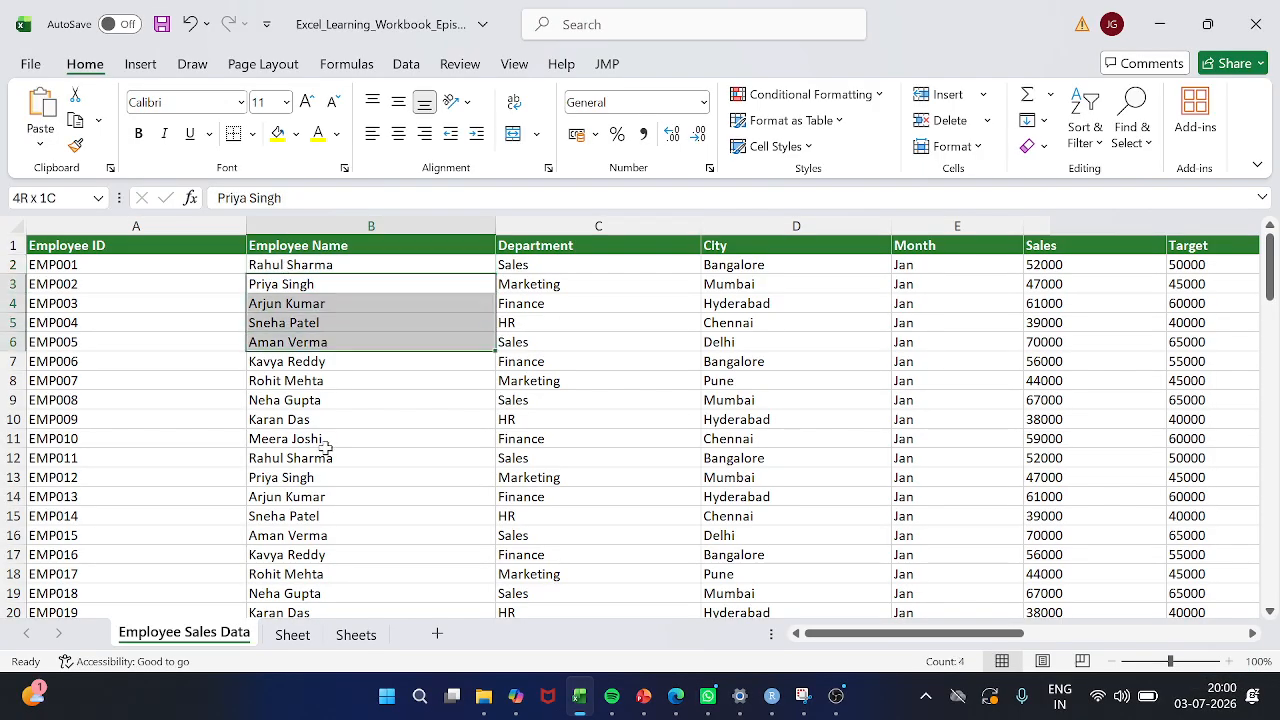
{"action": "key", "text": "shift+Down"}
{"action": "key", "text": "Up"}
{"action": "key", "text": "Down"}
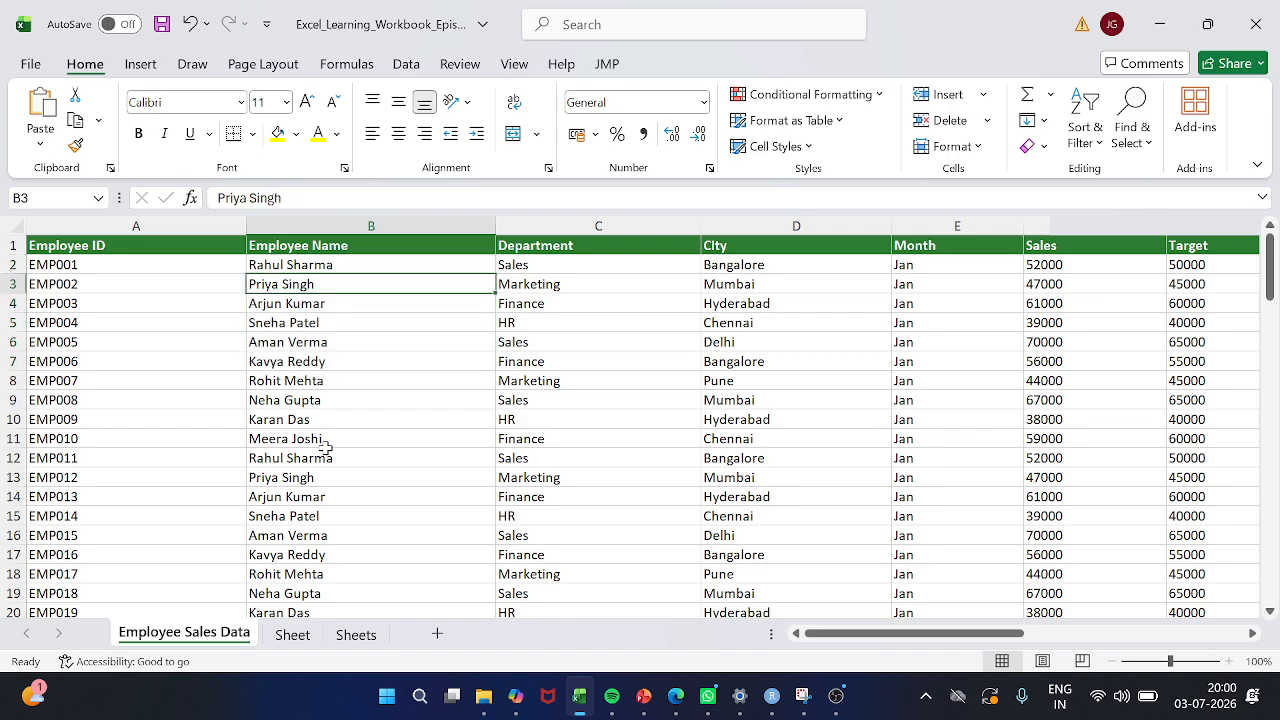
{"action": "key", "text": "shift+Down"}
{"action": "key", "text": "shift+Down"}
{"action": "key", "text": "shift+Down"}
{"action": "key", "text": "shift+Down"}
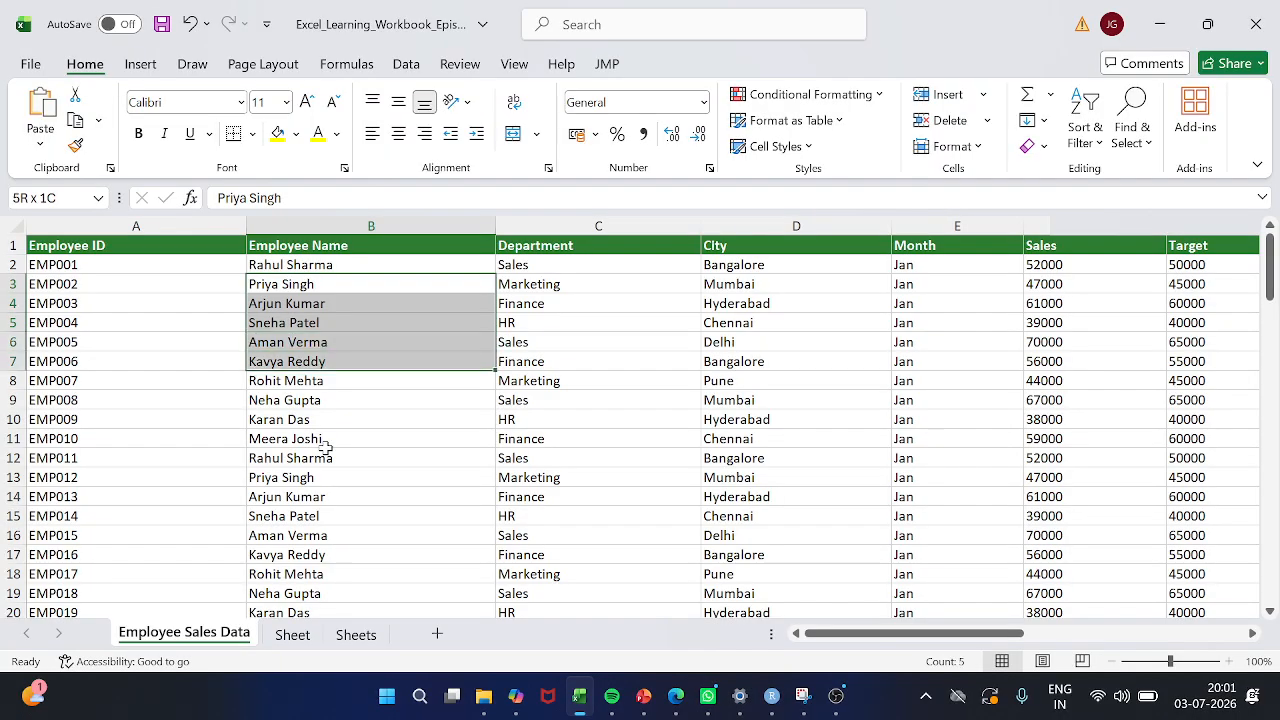
{"action": "key", "text": "ctrl+d"}
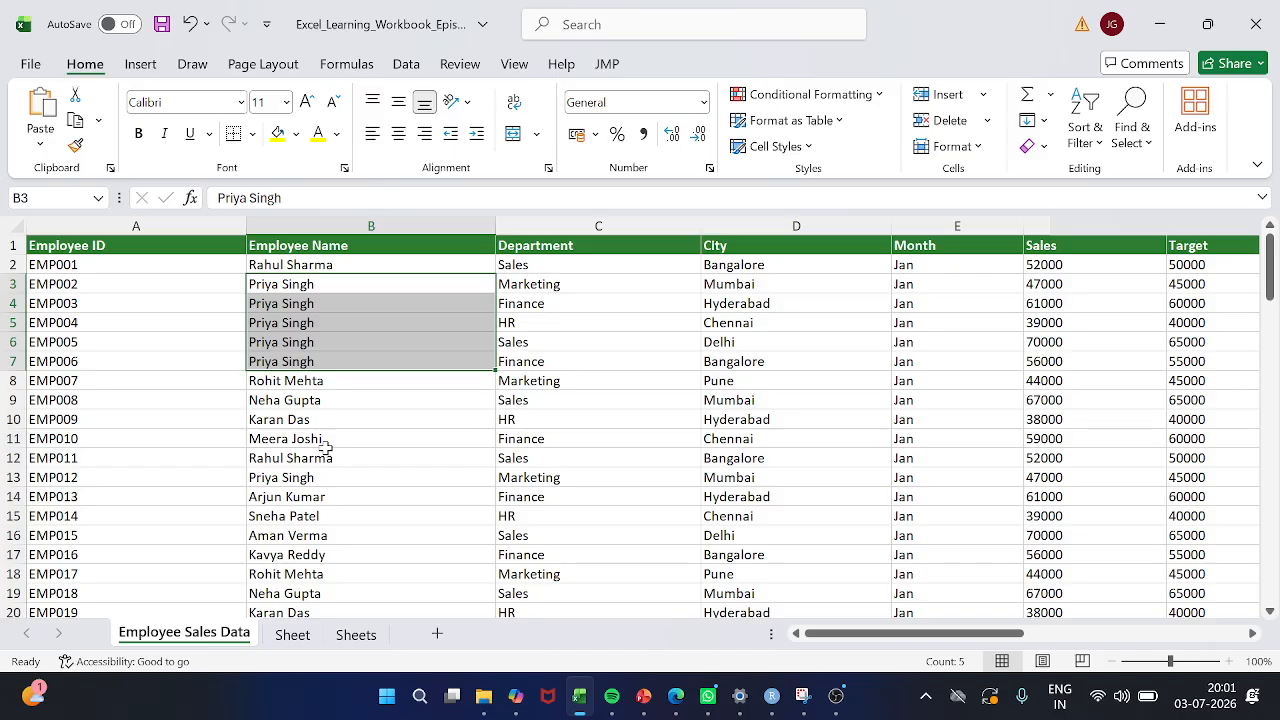
Undo the fill-down in the Employee Name column, cells B3 to B7
{"action": "key", "text": "Down"}
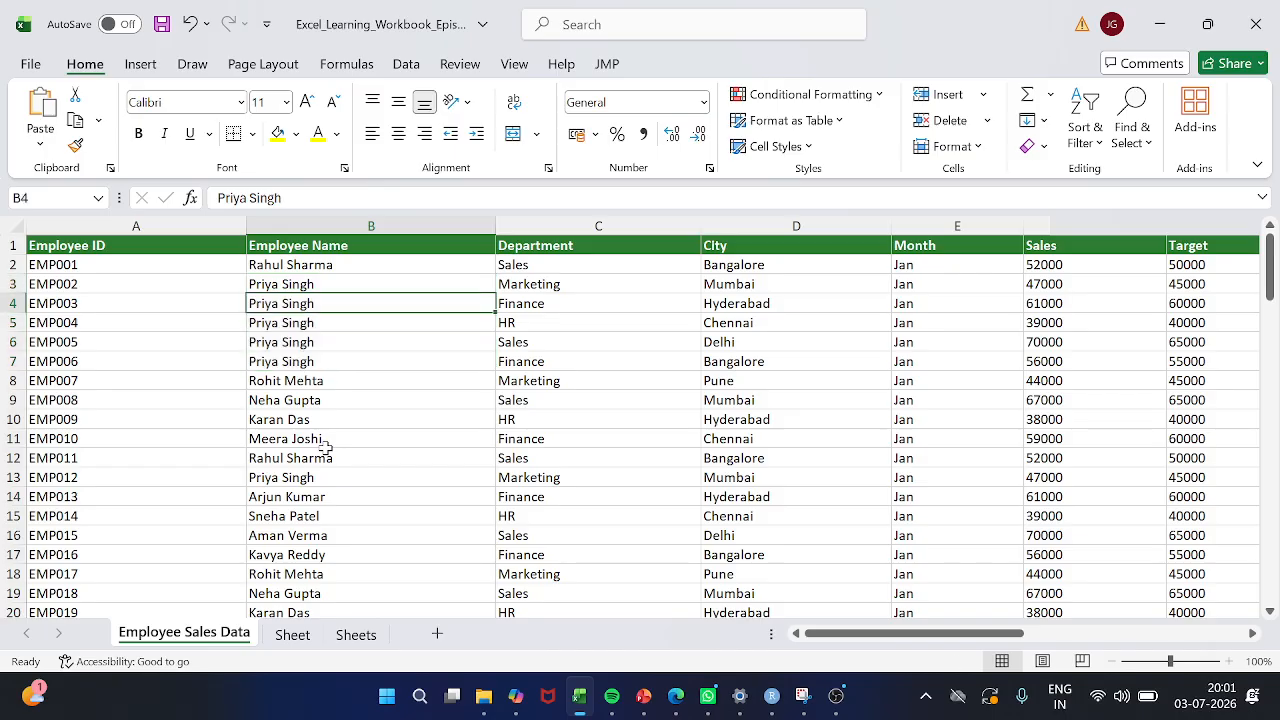
{"action": "key", "text": "Up"}
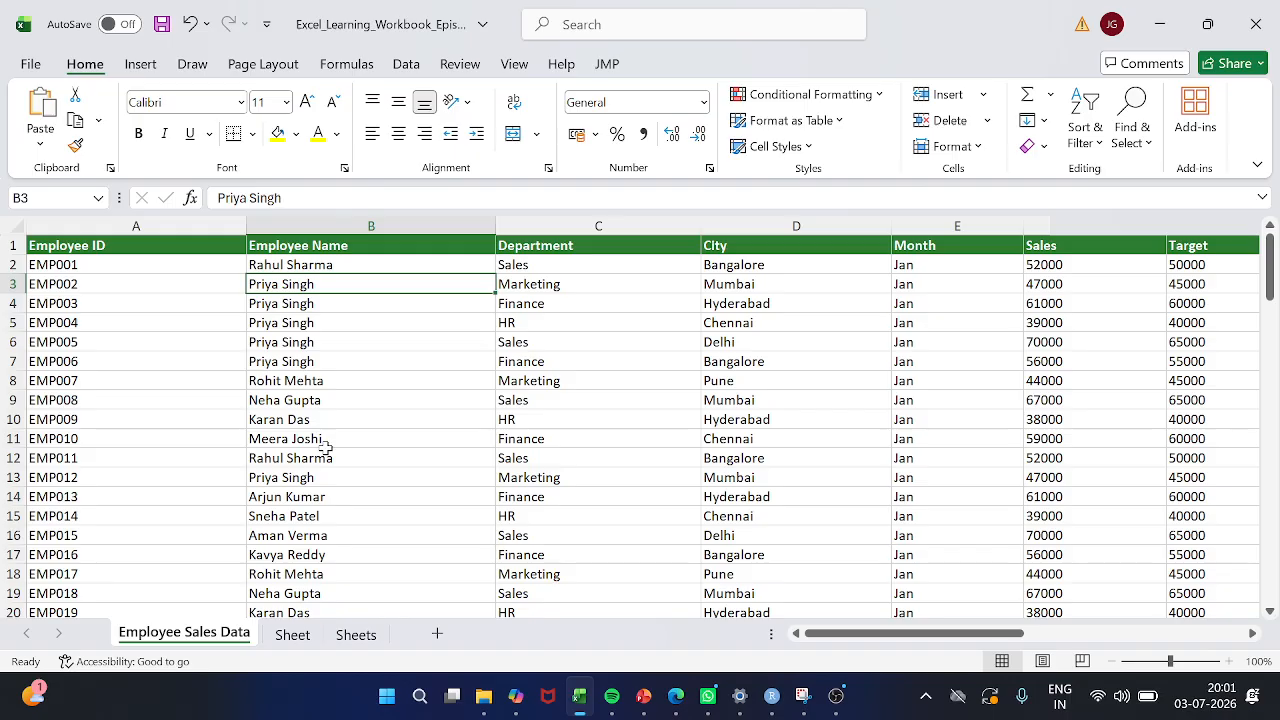
{"action": "key", "text": "shift+Down"}
{"action": "key", "text": "shift+Down"}
{"action": "key", "text": "shift+Down"}
{"action": "key", "text": "shift+Down"}
{"action": "key", "text": "shift+Down"}
{"action": "key", "text": "shift+Up"}
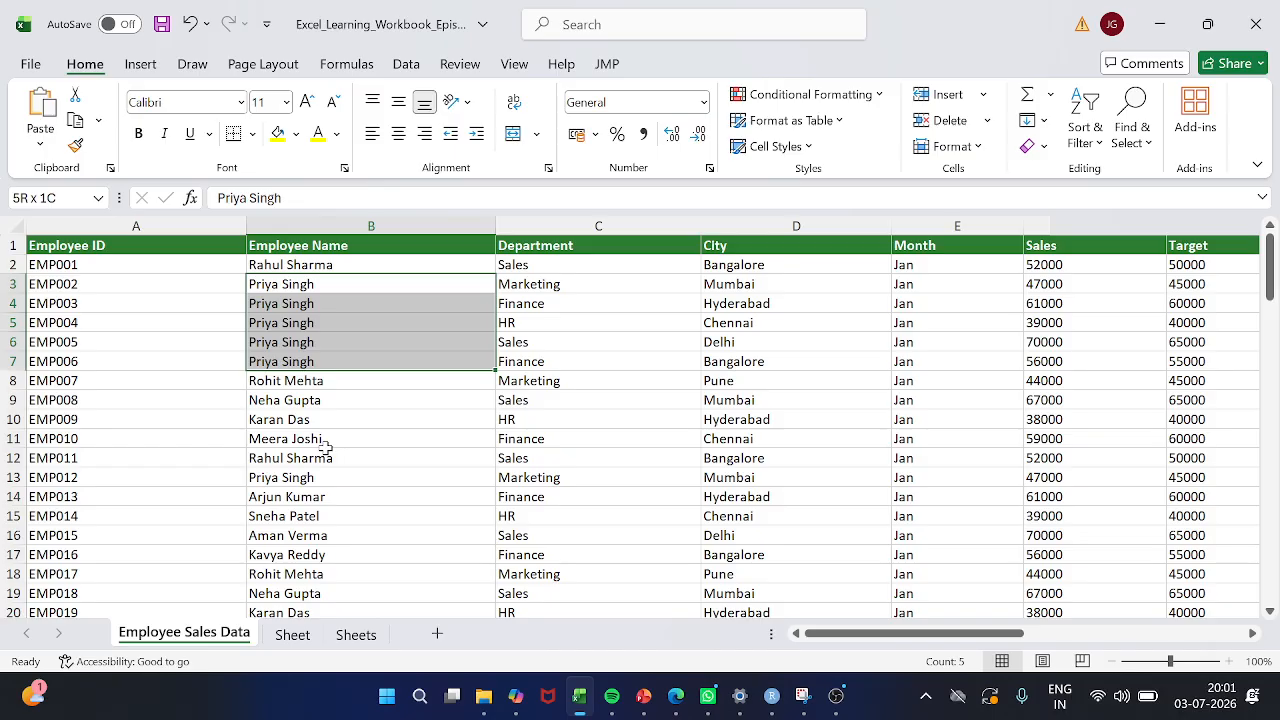
{"action": "key", "text": "ctrl+z"}
Return to the shortcut list in column K and select the Fill Right entry in K9
{"action": "scroll", "coordinate": [457, 485], "scroll_direction": "right", "scroll_amount": 3}
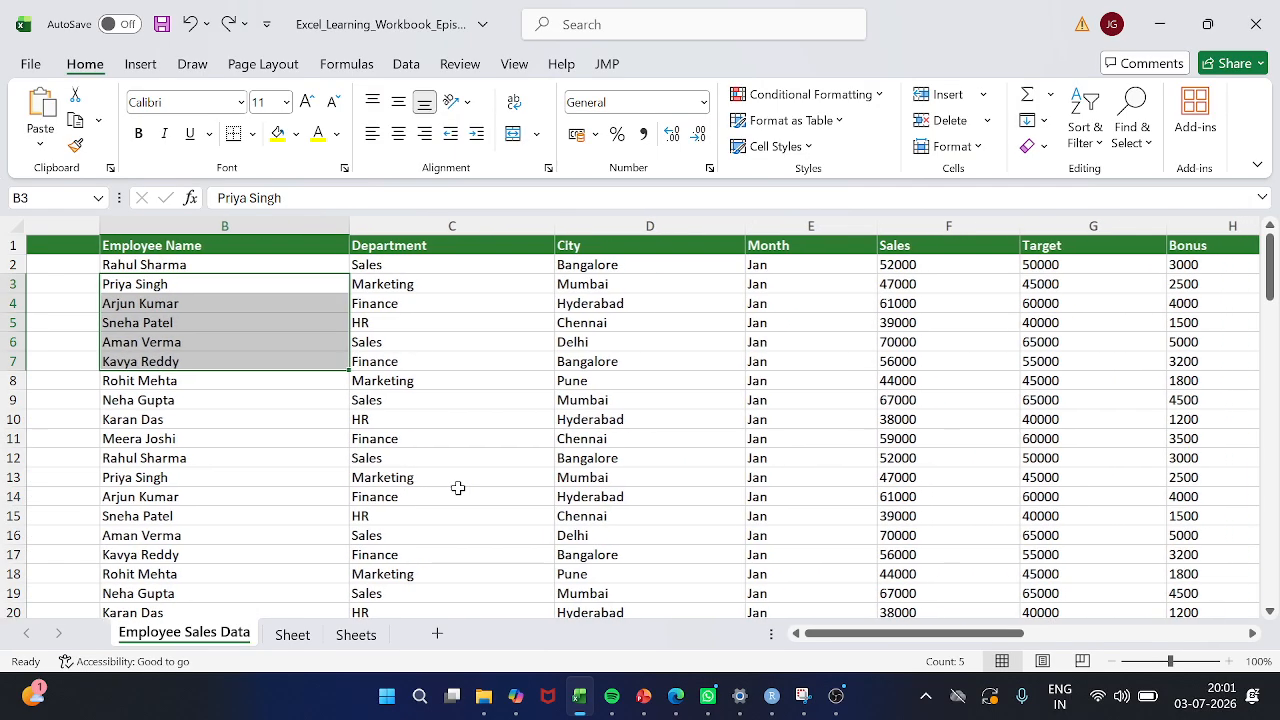
{"action": "scroll", "coordinate": [457, 485], "scroll_direction": "right", "scroll_amount": 1}
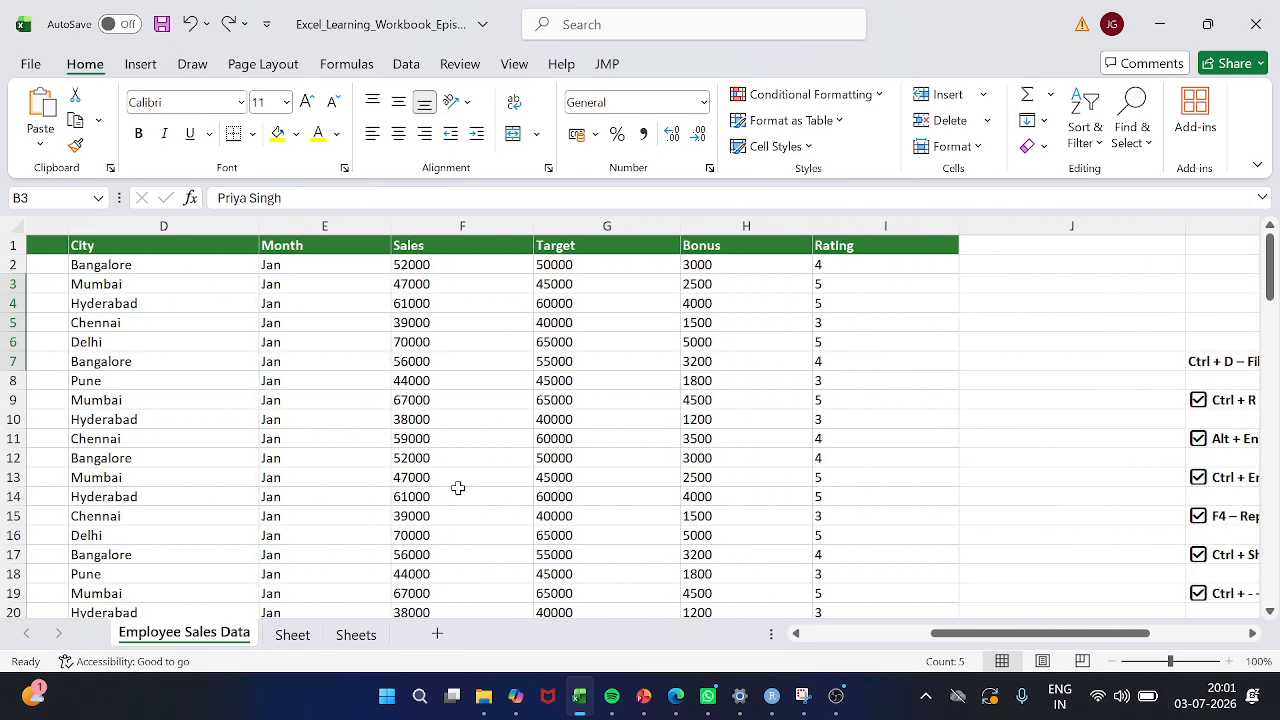
{"action": "scroll", "coordinate": [457, 487], "scroll_direction": "right", "scroll_amount": 3}
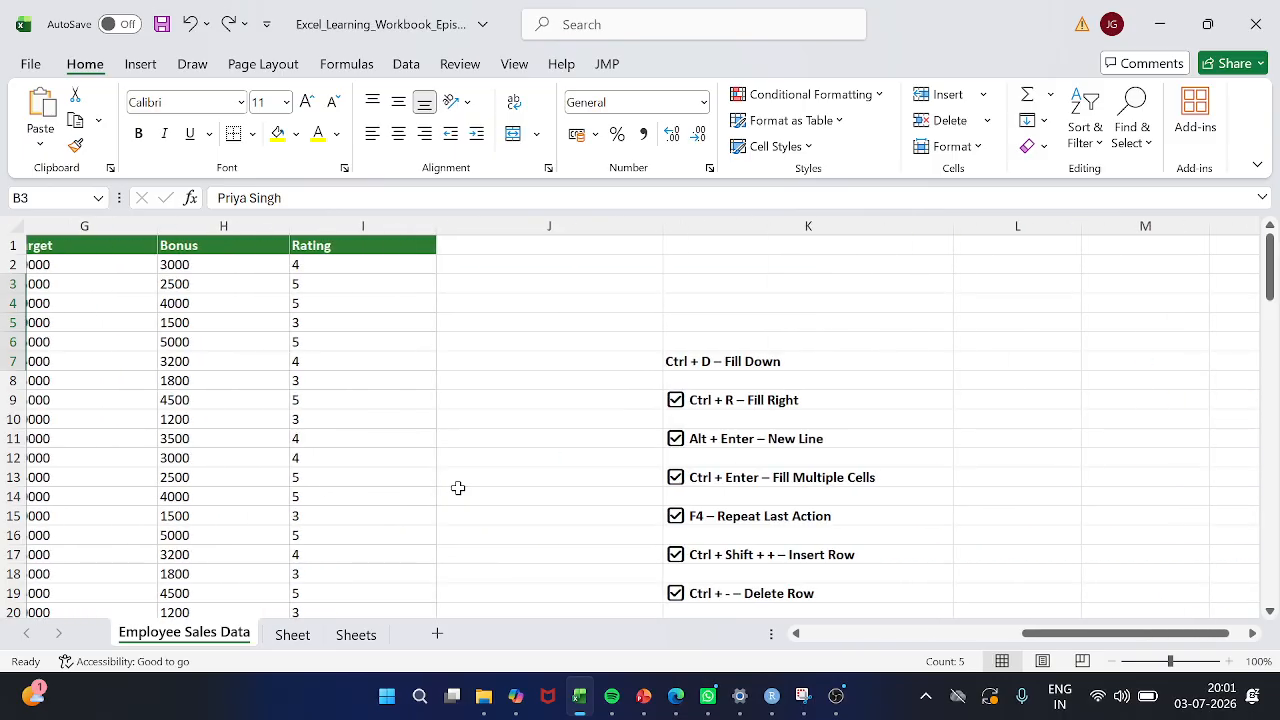
{"action": "scroll", "coordinate": [555, 455], "scroll_direction": "right", "scroll_amount": 3}
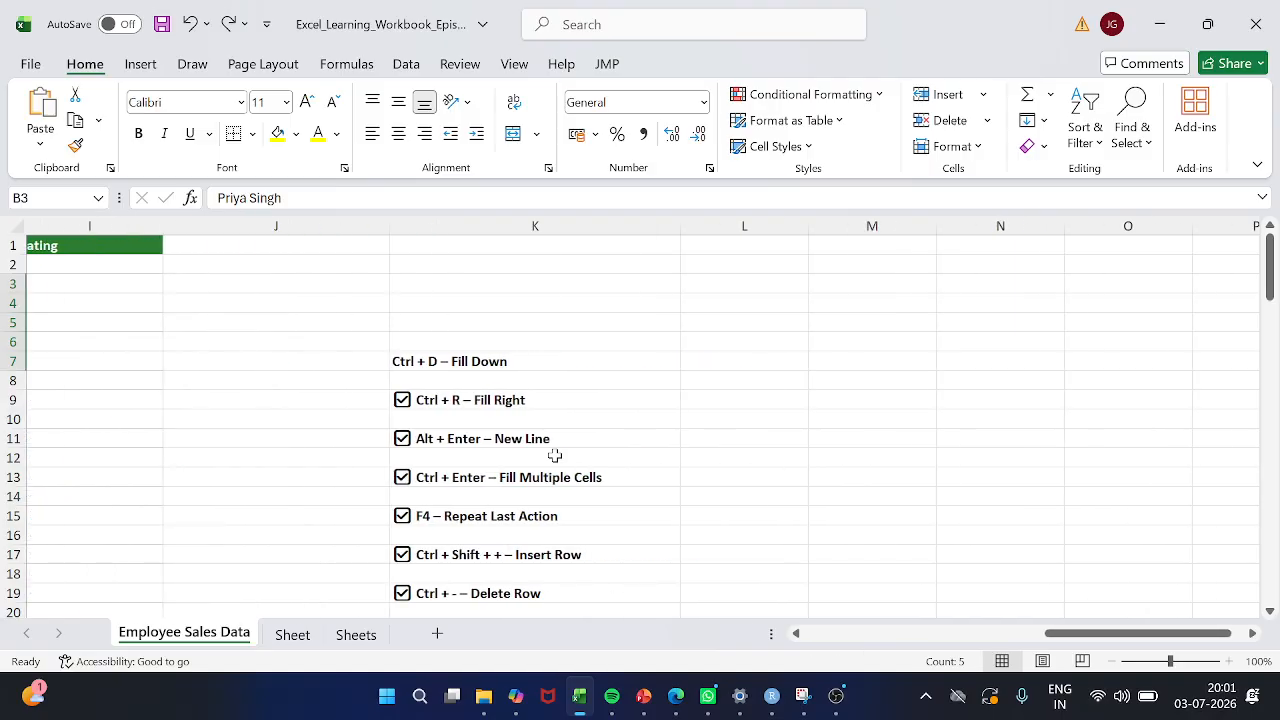
{"action": "left_click", "coordinate": [534, 400]}
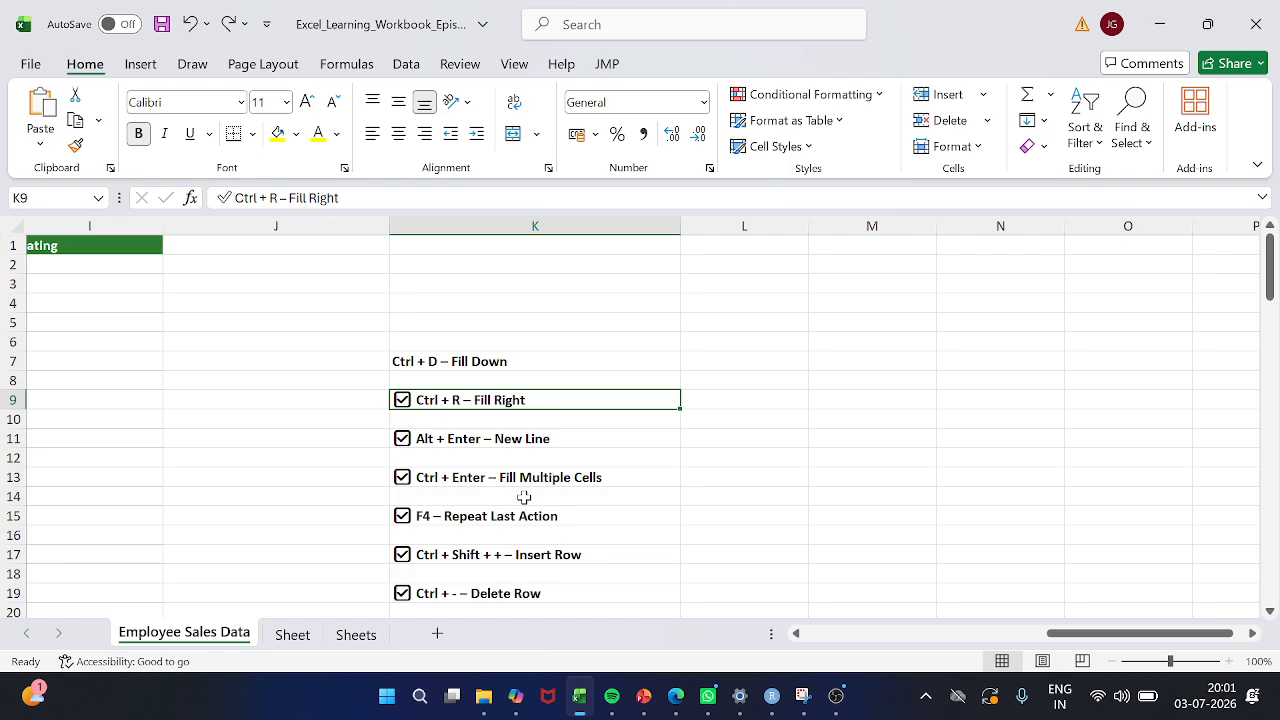
{"action": "scroll", "coordinate": [394, 562], "scroll_direction": "left", "scroll_amount": 2}
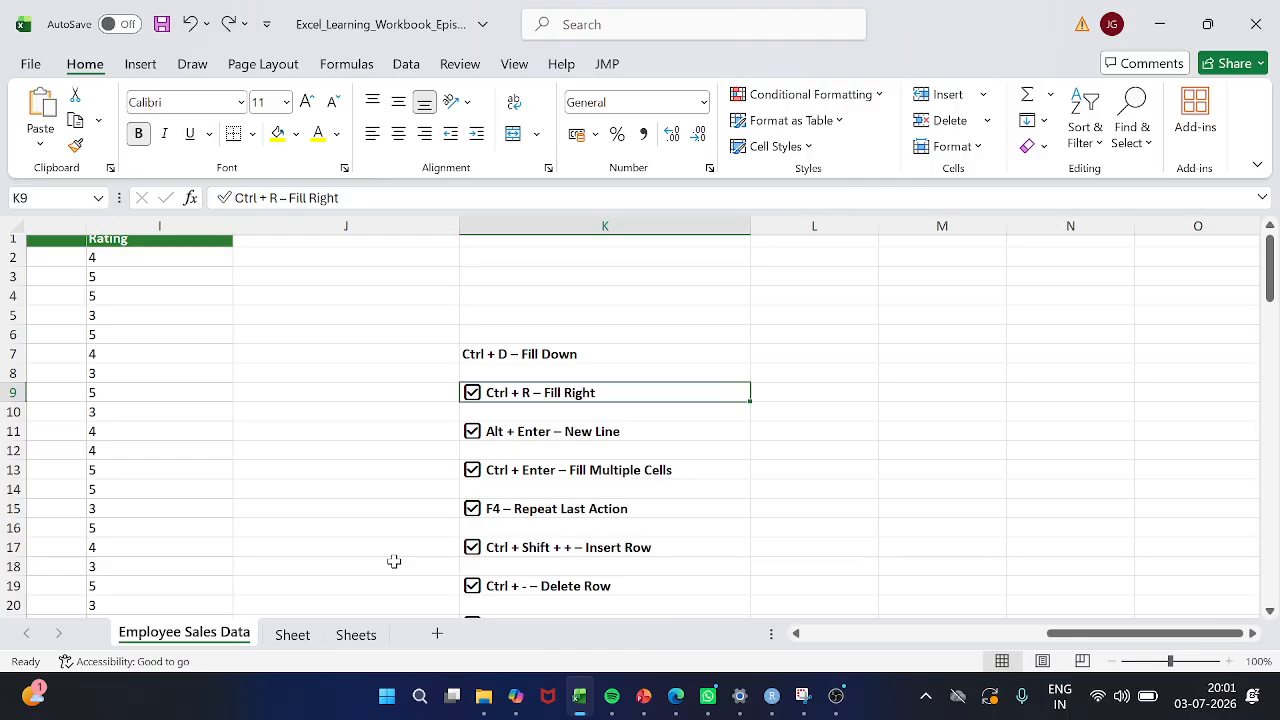
{"action": "scroll", "coordinate": [260, 463], "scroll_direction": "left", "scroll_amount": 1}
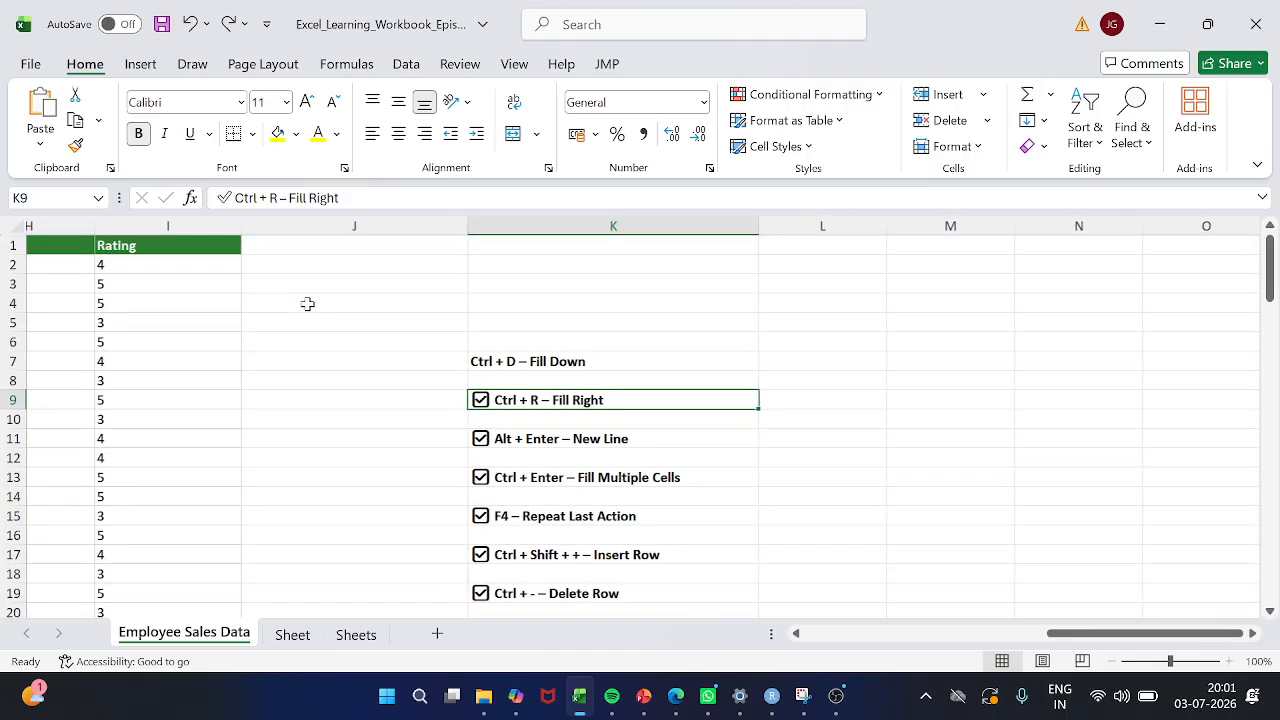
Enter a sample first name in cell J3
{"action": "left_click", "coordinate": [307, 303]}
{"action": "key", "text": "Up"}
{"action": "type", "text": "Jyoshna"}
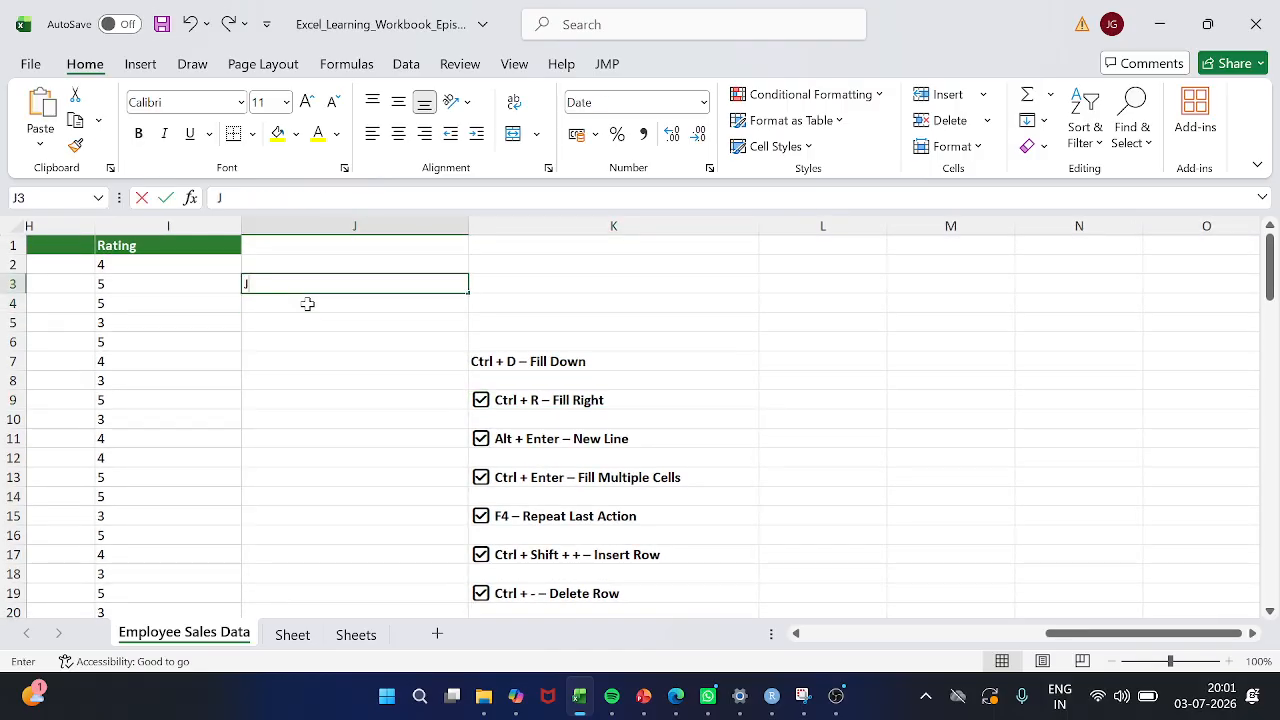
{"action": "key", "text": "Return"}
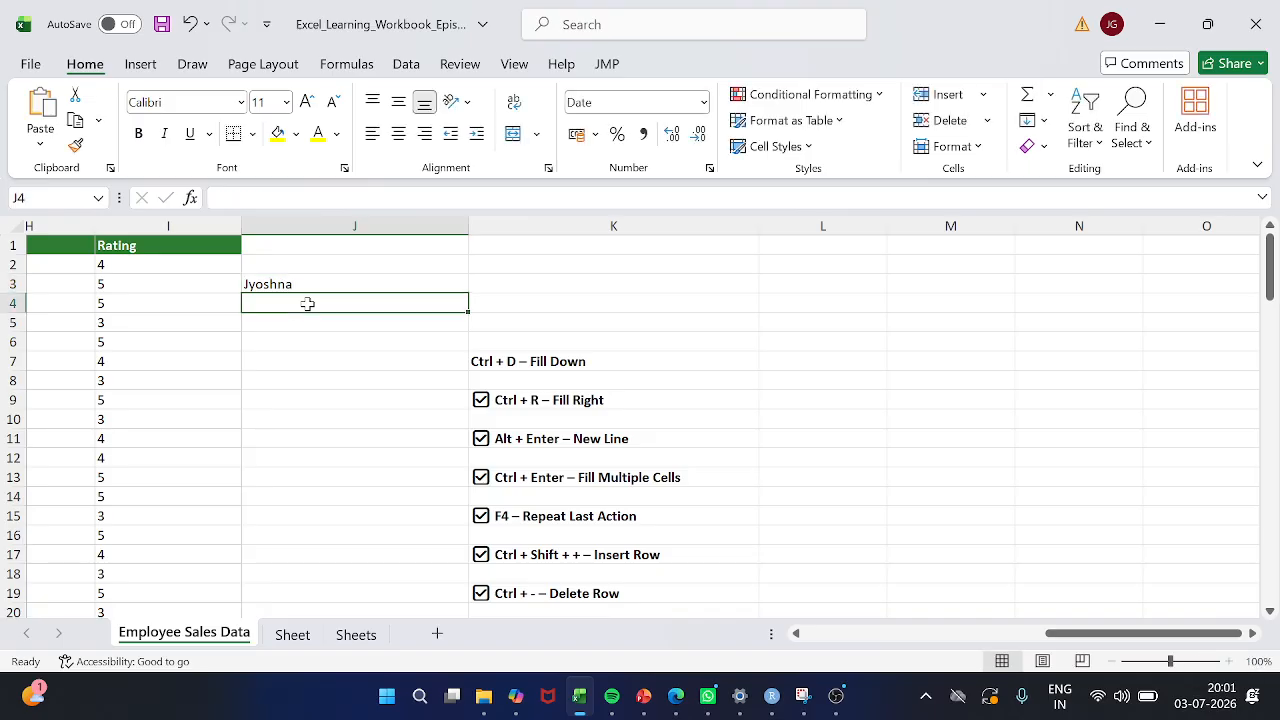
{"action": "key", "text": "Up"}
{"action": "key", "text": "Right"}
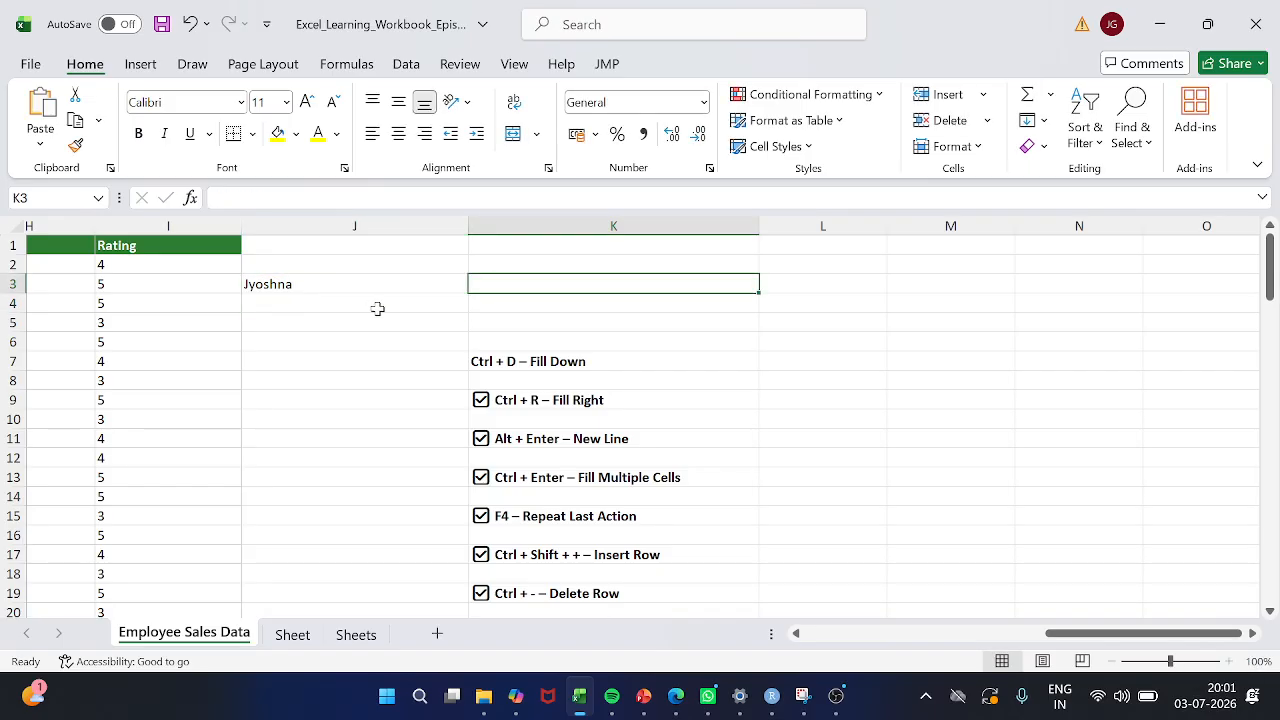
{"action": "scroll", "coordinate": [377, 306], "scroll_direction": "right", "scroll_amount": 1}
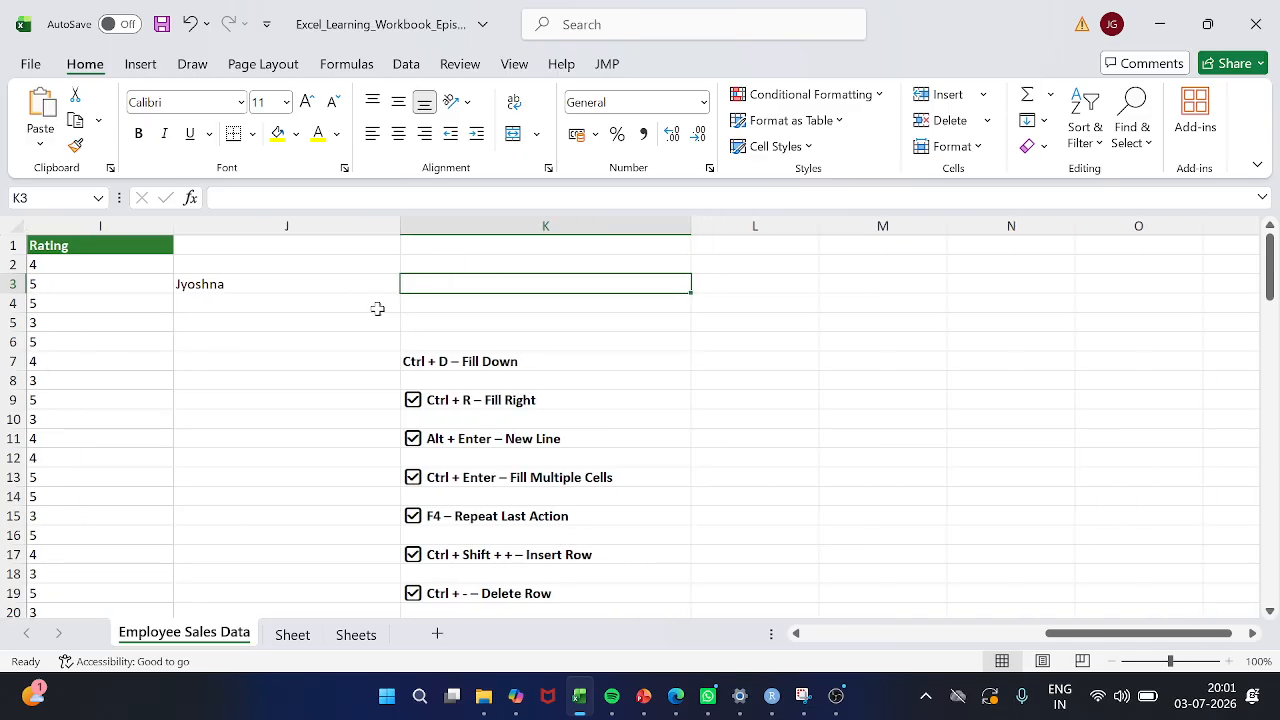
{"action": "key", "text": "Down"}
{"action": "key", "text": "Left"}
{"action": "key", "text": "Down"}
{"action": "key", "text": "Down"}
{"action": "key", "text": "Up"}
{"action": "key", "text": "Up"}
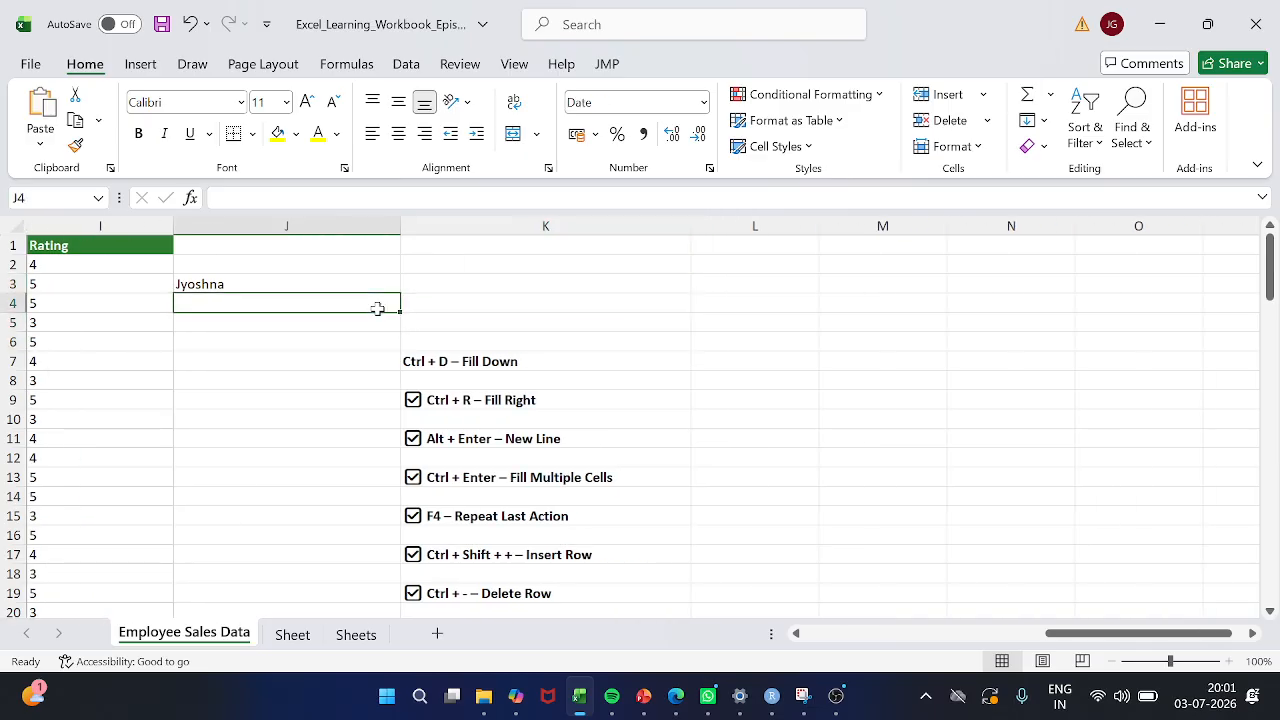
{"action": "key", "text": "Up"}
{"action": "key", "text": "Right"}
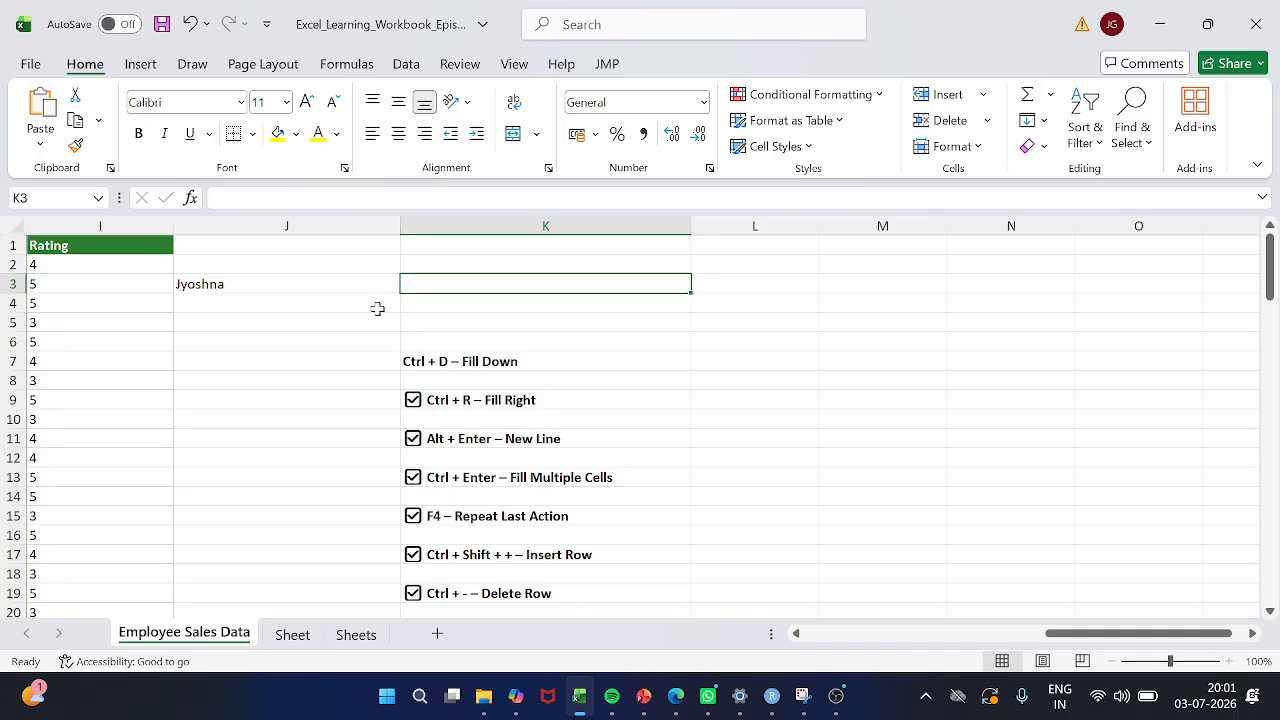
Fill the name in J3 right into cell K3
{"action": "key", "text": "Left"}
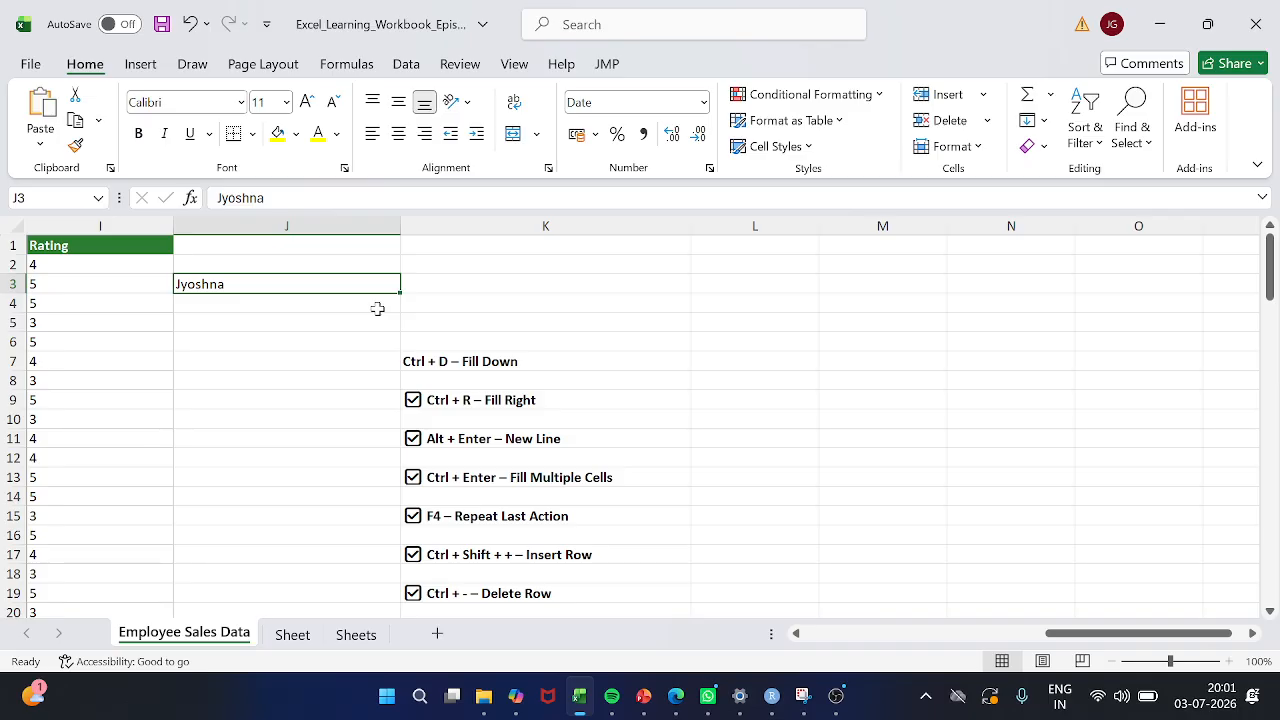
{"action": "key", "text": "shift+Right"}
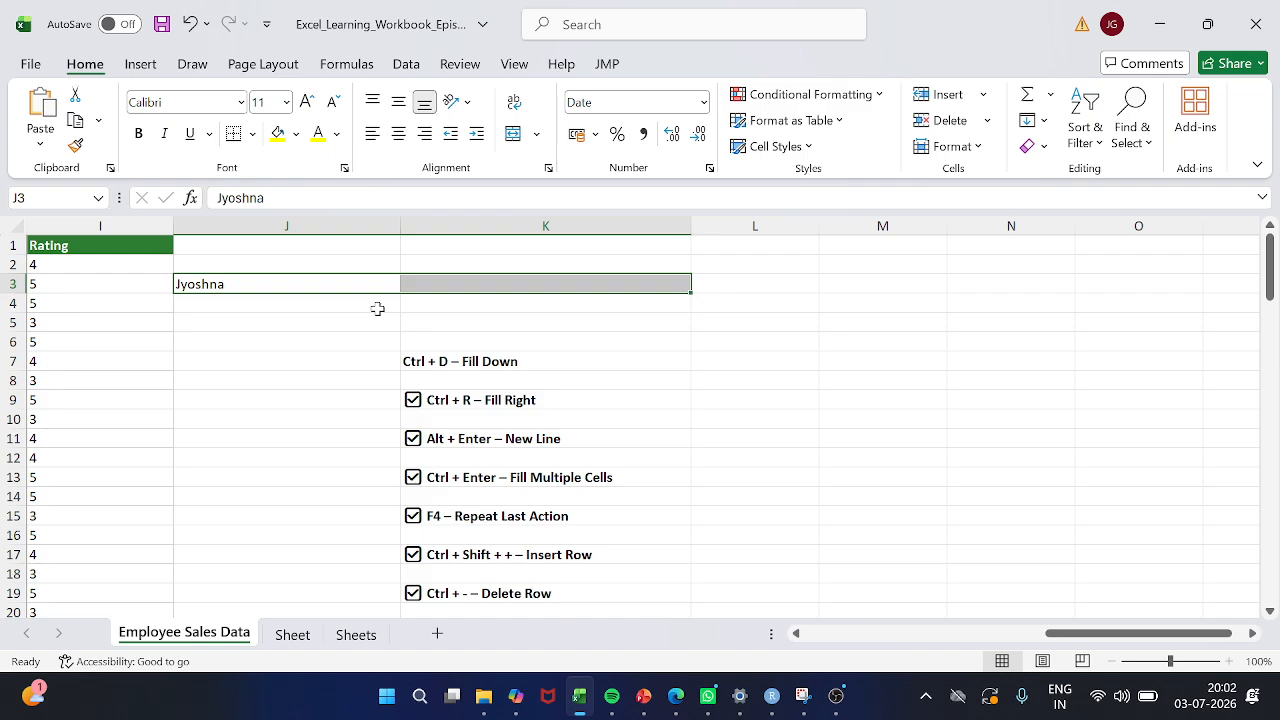
{"action": "key", "text": "ctrl+r"}
{"action": "key", "text": "Down"}
{"action": "key", "text": "Up"}
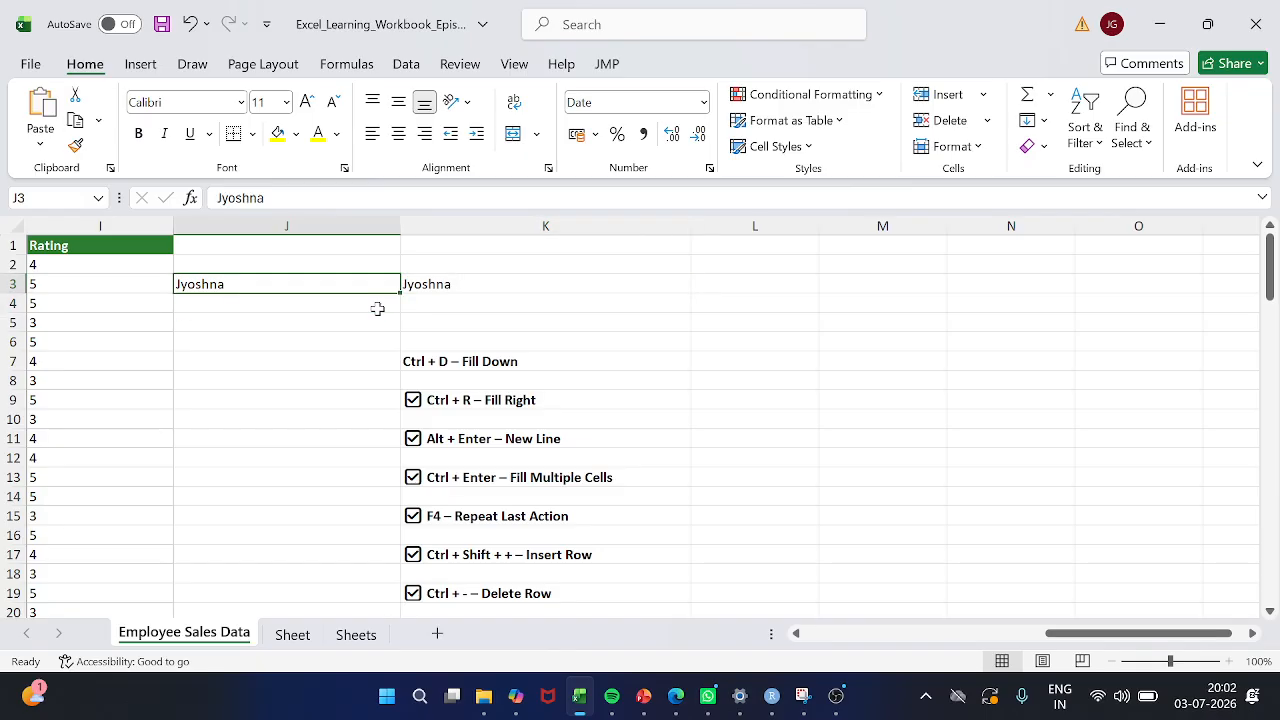
Fill the name in J3 right across cells K3 to N3
{"action": "scroll", "coordinate": [377, 309], "scroll_direction": "right", "scroll_amount": 2}
{"action": "key", "text": "shift+Right"}
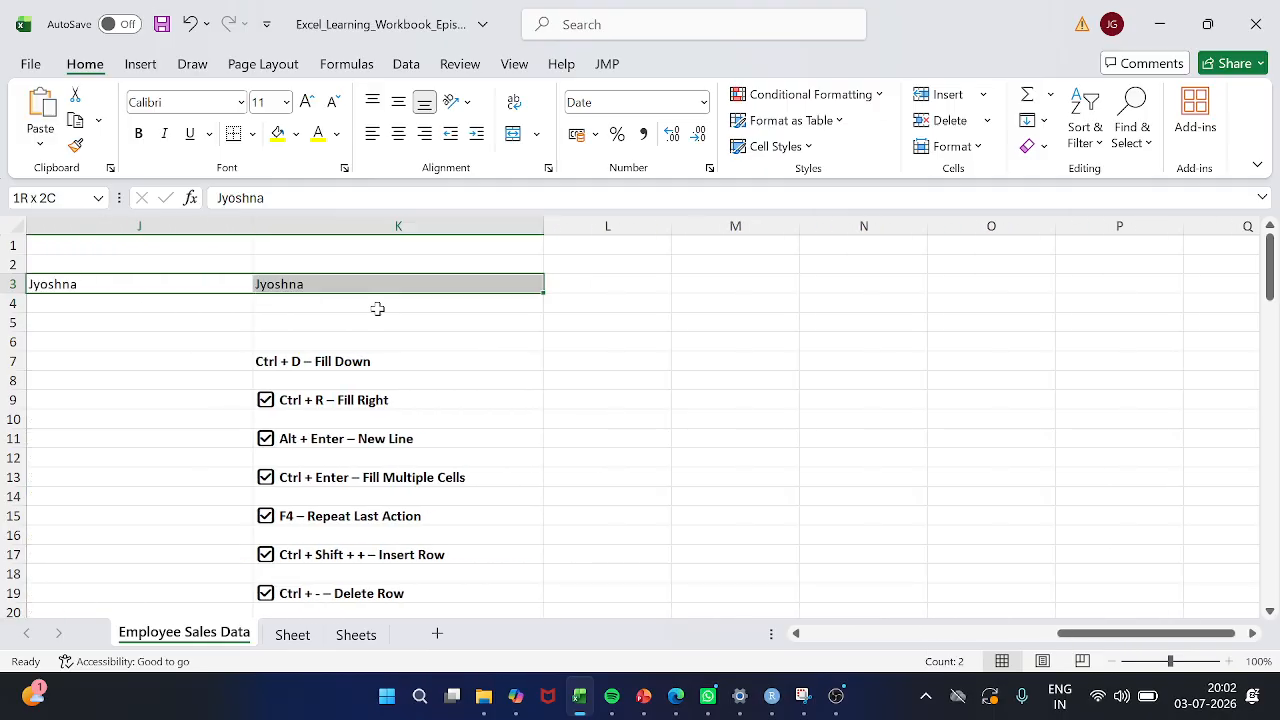
{"action": "key", "text": "shift+Right"}
{"action": "key", "text": "shift+Right"}
{"action": "key", "text": "shift+Right"}
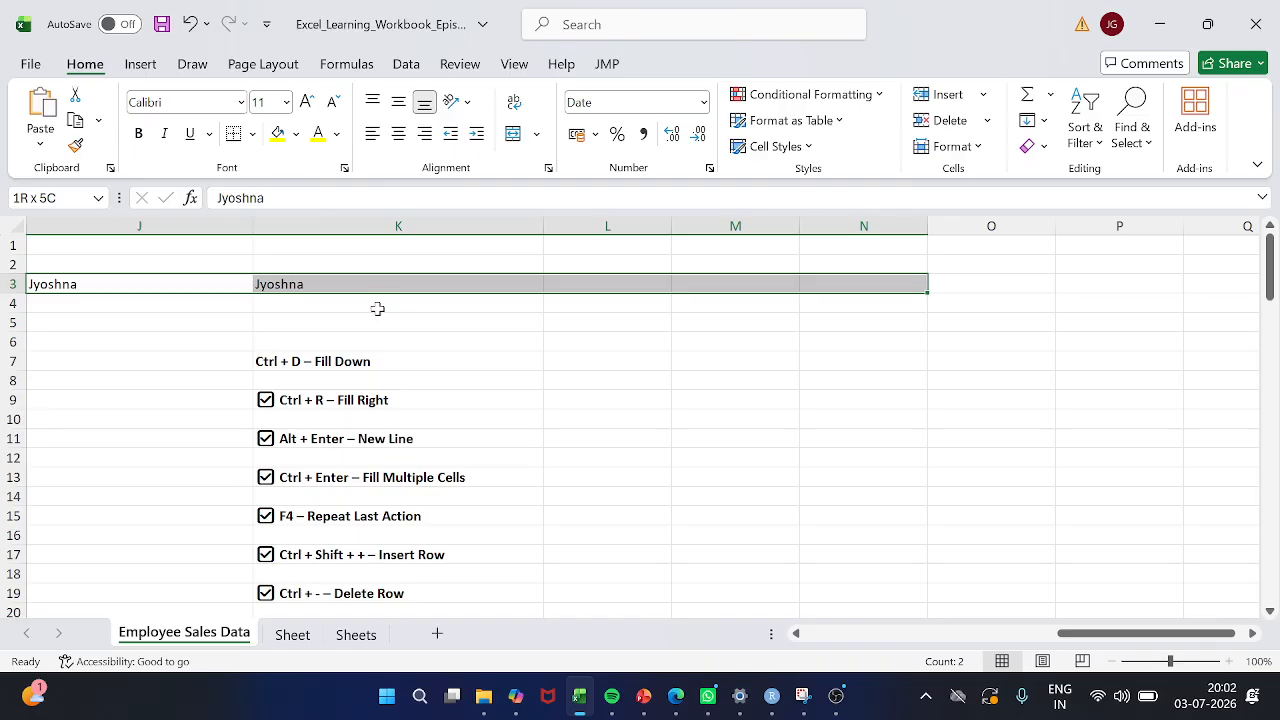
{"action": "key", "text": "ctrl+r"}
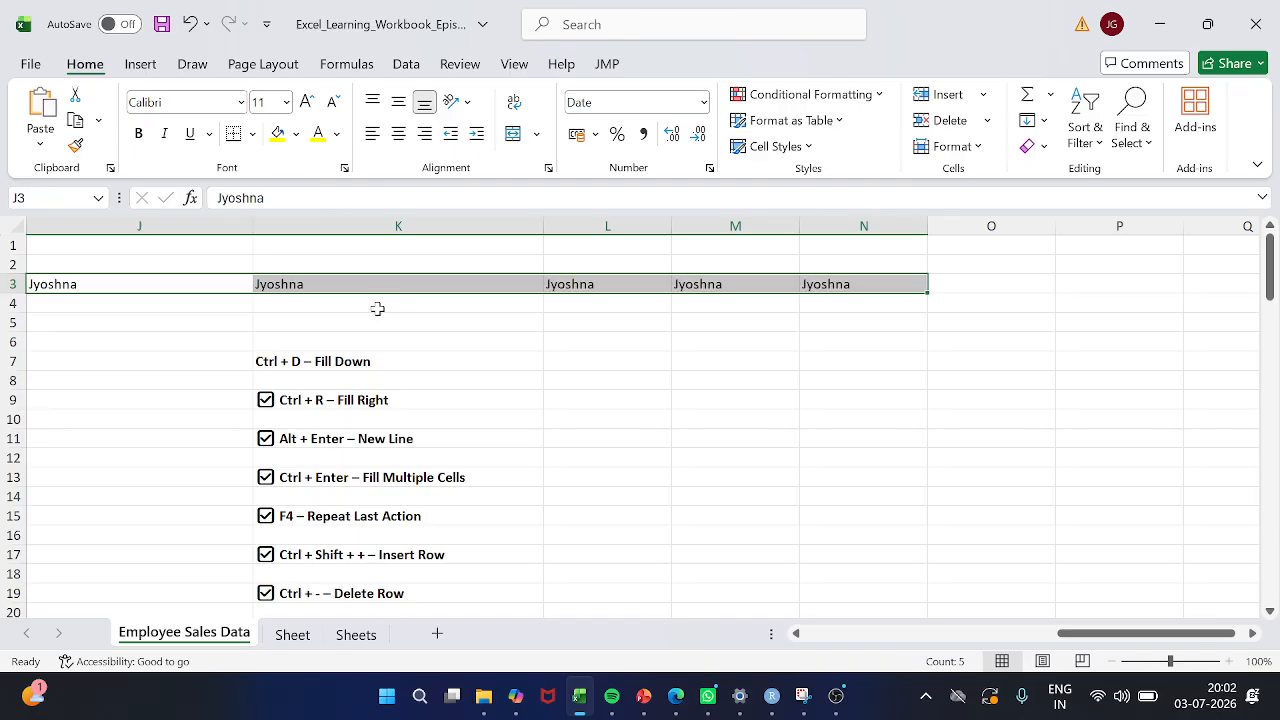
{"action": "scroll", "coordinate": [315, 325], "scroll_direction": "left", "scroll_amount": 1}
{"action": "scroll", "coordinate": [315, 325], "scroll_direction": "right", "scroll_amount": 1}
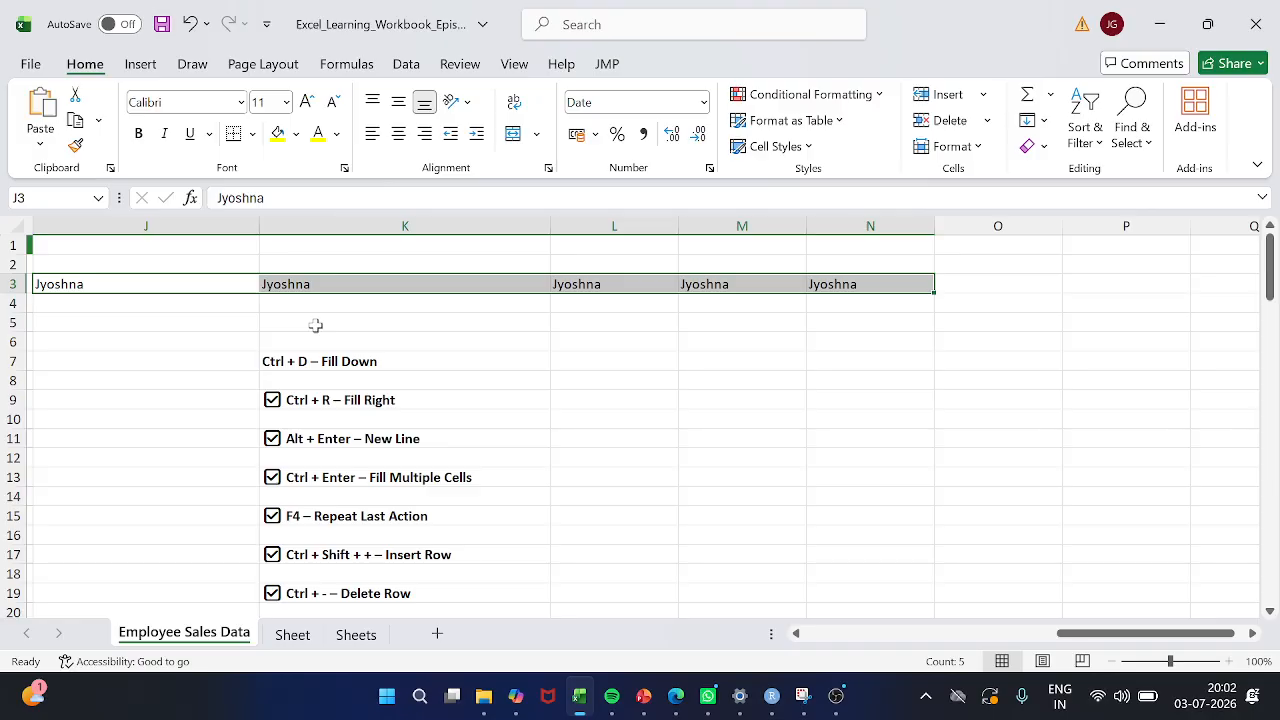
{"action": "scroll", "coordinate": [315, 325], "scroll_direction": "left", "scroll_amount": 2}
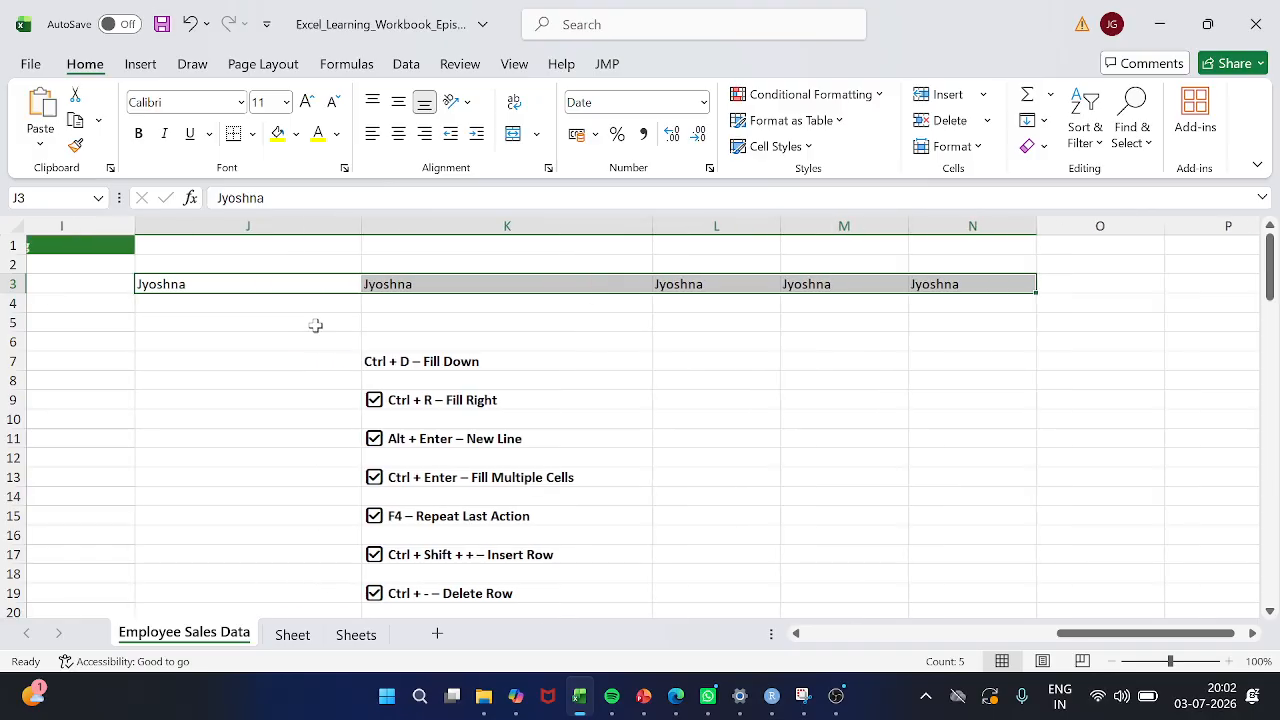
{"action": "left_click_drag", "start_coordinate": [247, 326], "coordinate": [251, 528]}
{"action": "left_click", "coordinate": [220, 327]}
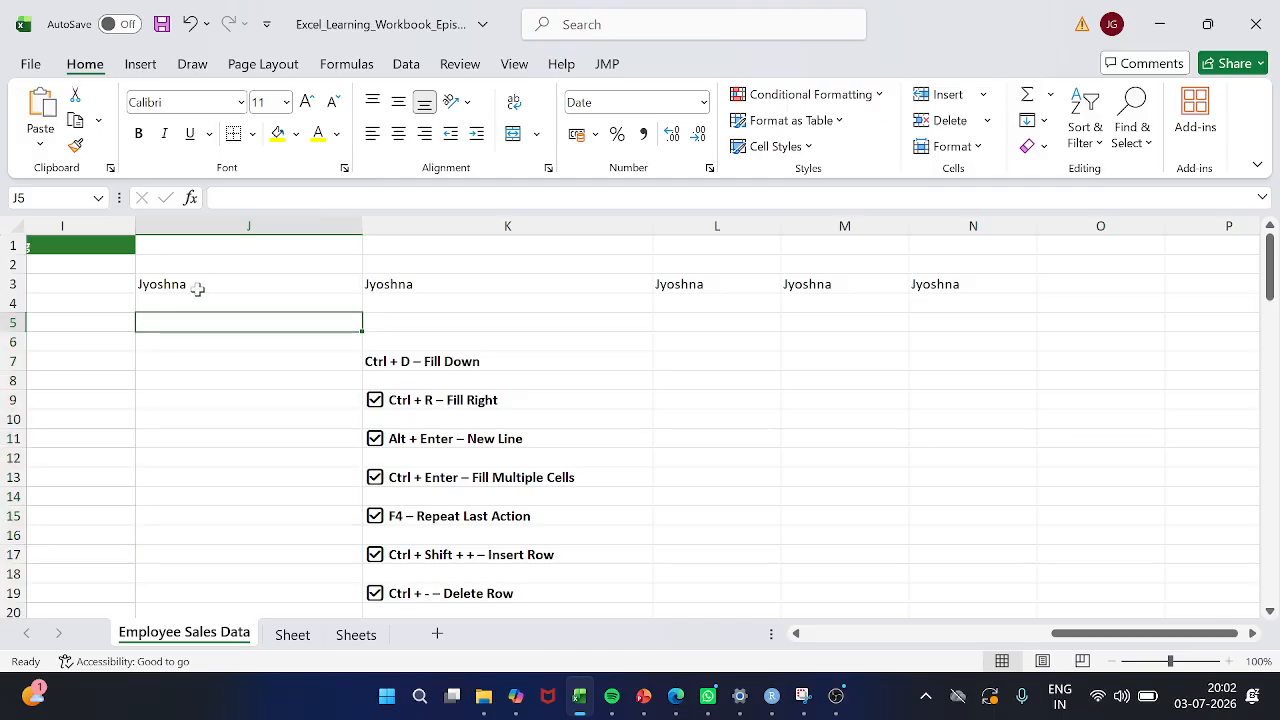
Clear the repeated names from cells J3 to N3
{"action": "left_click_drag", "start_coordinate": [194, 289], "coordinate": [836, 292]}
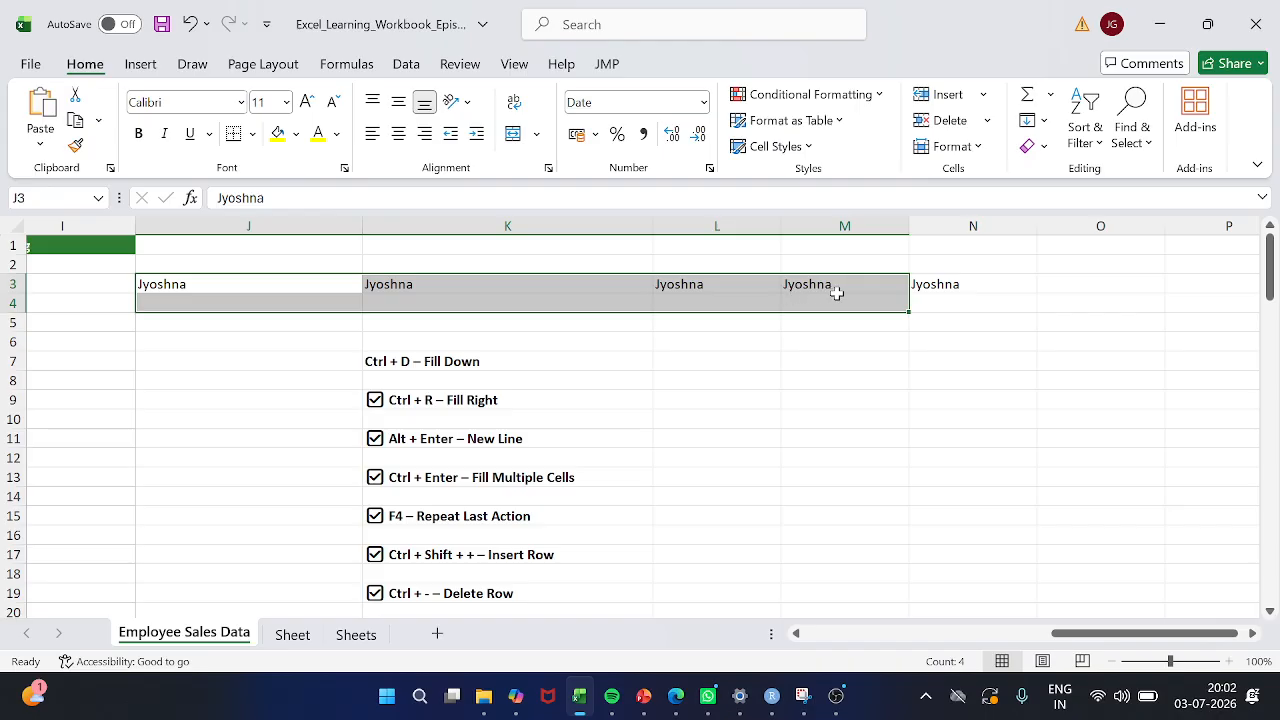
{"action": "key", "text": "Down"}
{"action": "key", "text": "Up"}
{"action": "key", "text": "ctrl+shift+Right"}
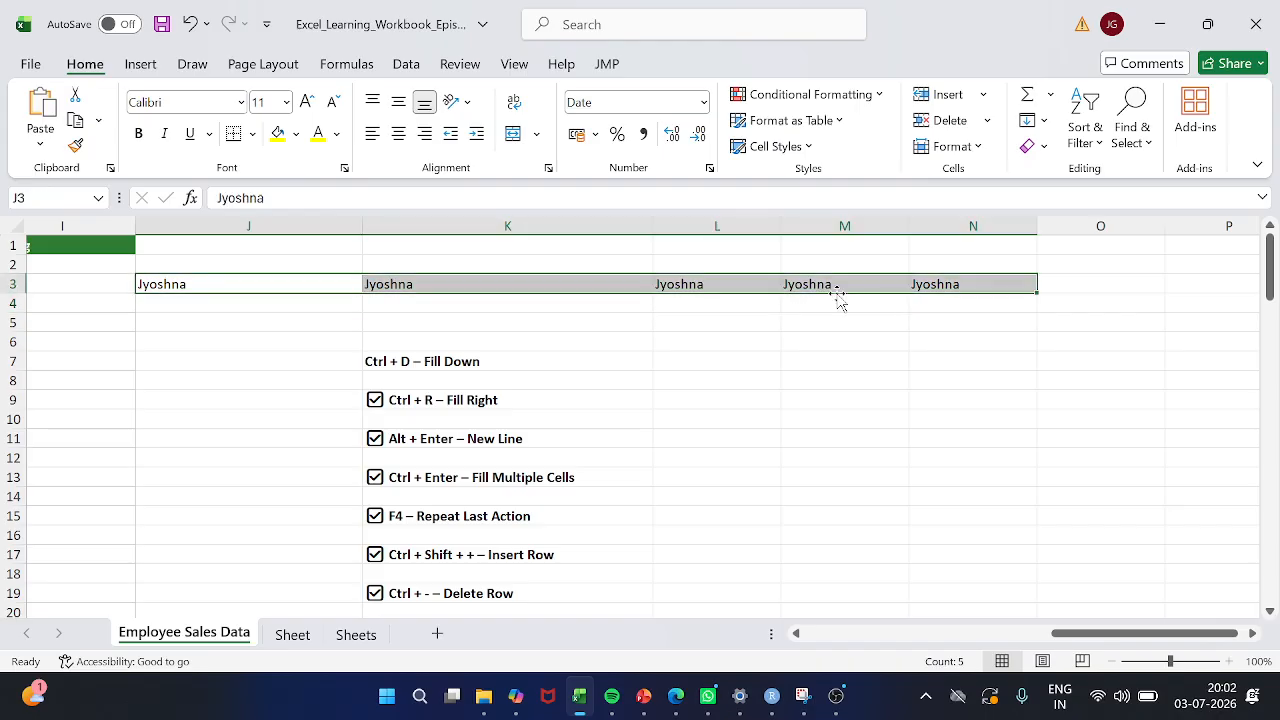
{"action": "key", "text": "Delete"}
{"action": "left_click", "coordinate": [334, 404]}
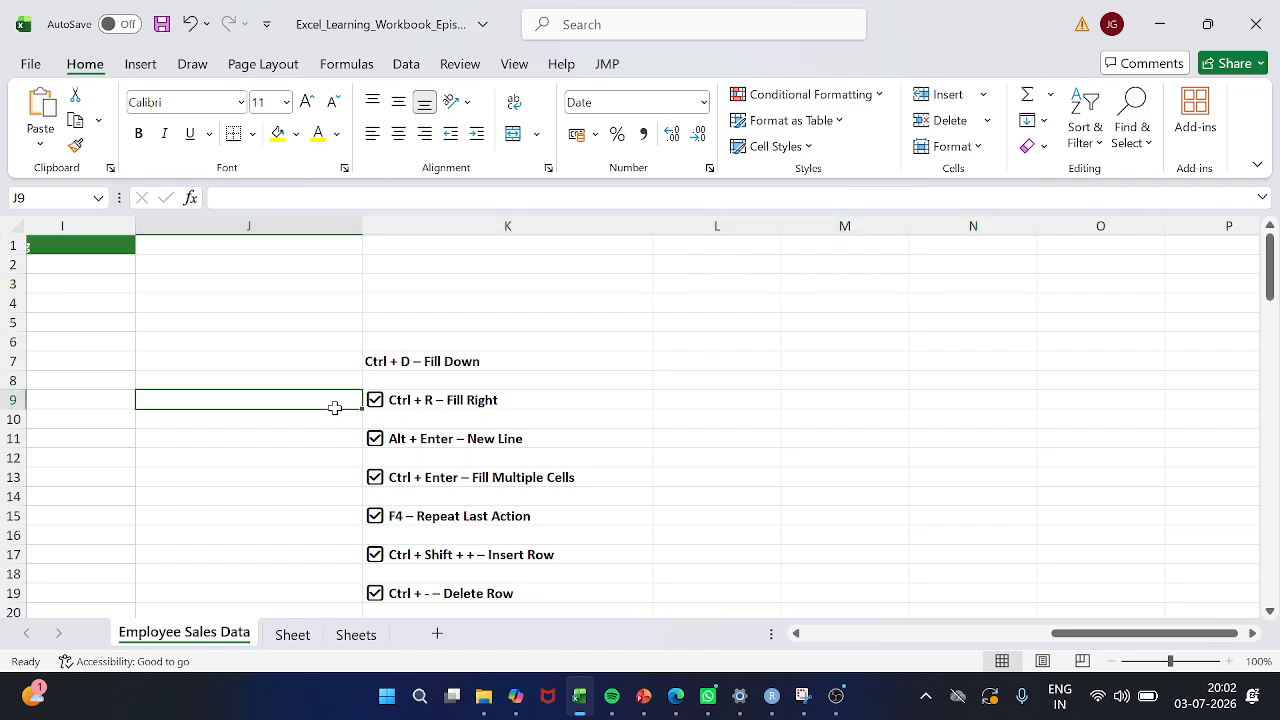
Return to the shortcut list in column K and select the Alt + Enter – New Line entry in K11
{"action": "scroll", "coordinate": [335, 410], "scroll_direction": "left", "scroll_amount": 3}
{"action": "scroll", "coordinate": [335, 410], "scroll_direction": "left", "scroll_amount": 1}
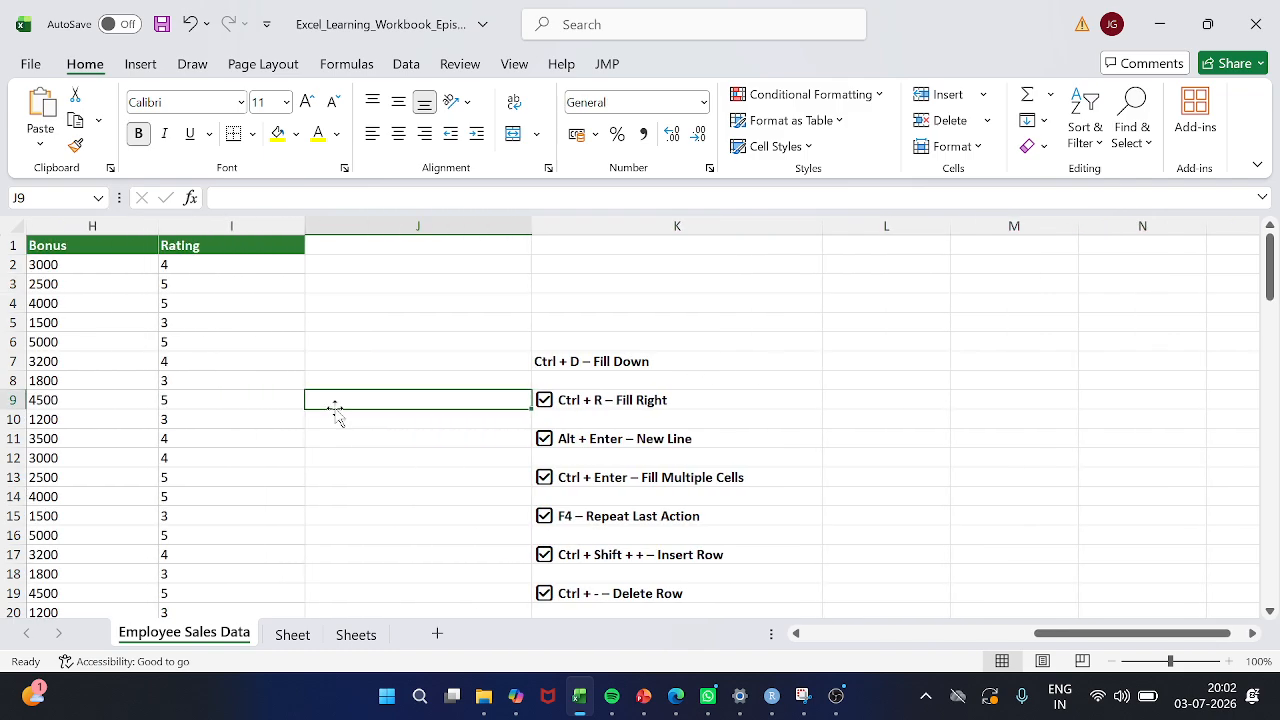
{"action": "left_click", "coordinate": [584, 438]}
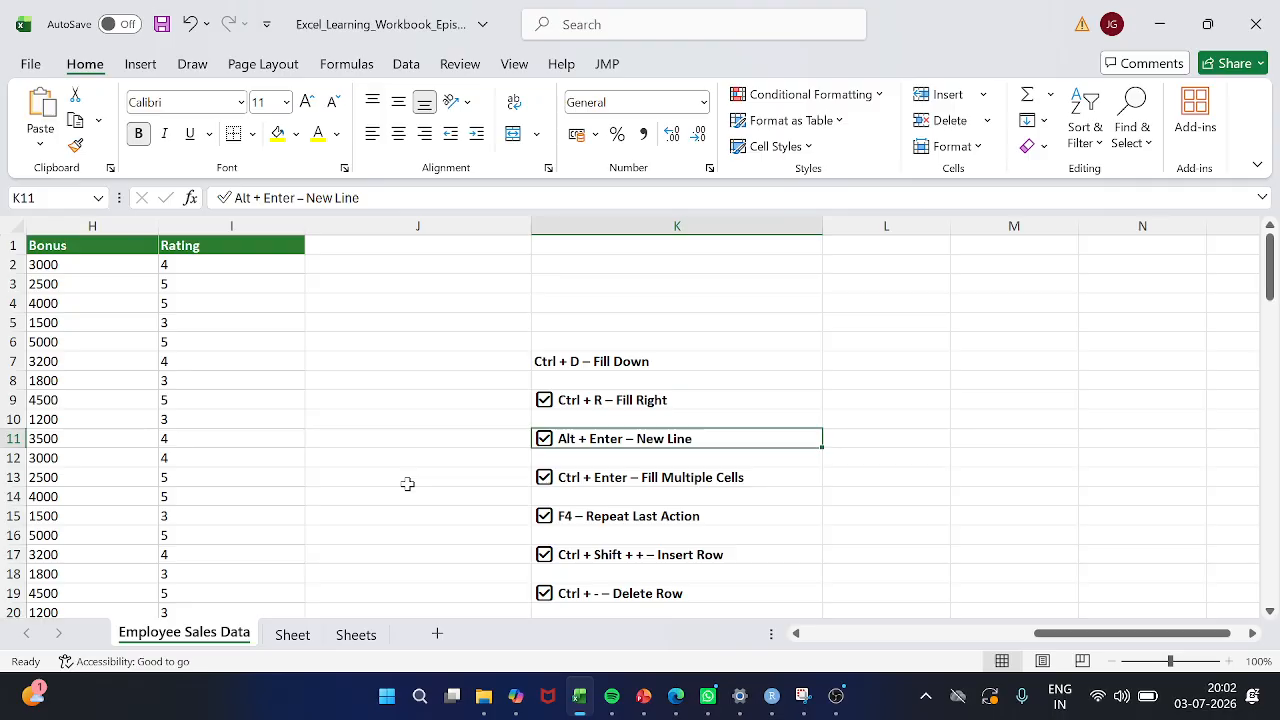
Enter a sample full name on a single line in cell J5
{"action": "left_click", "coordinate": [363, 329]}
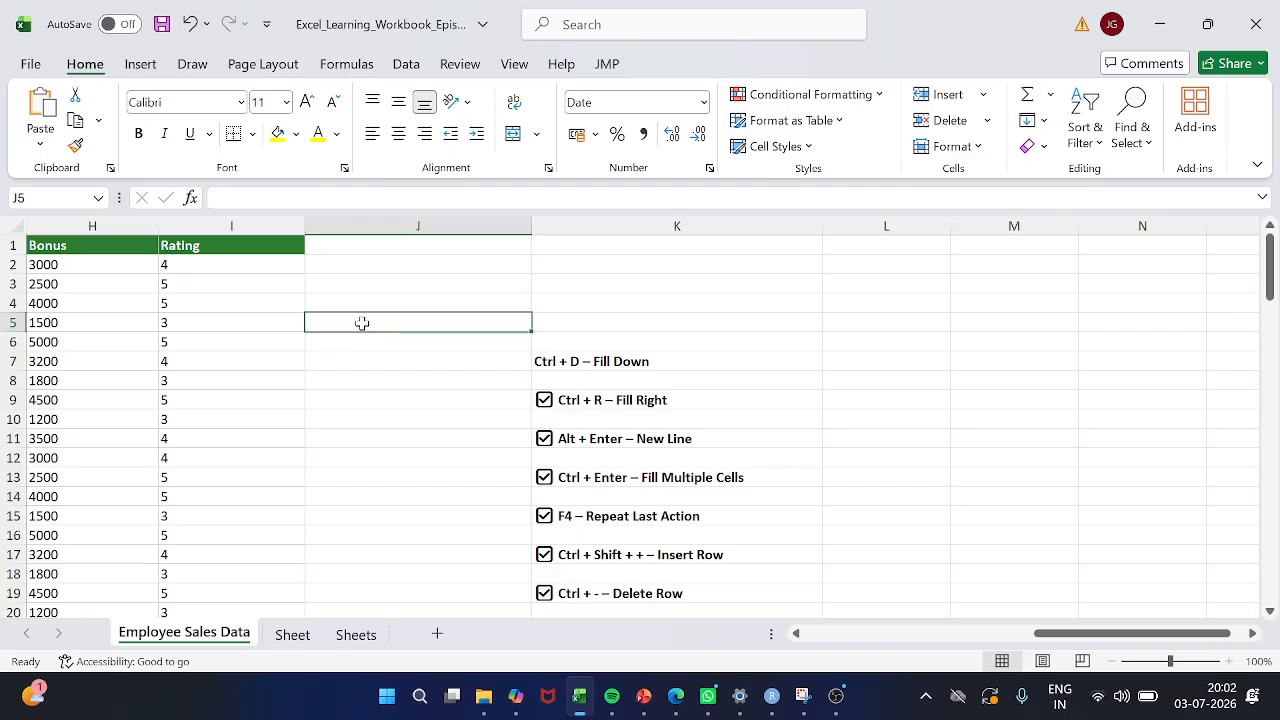
{"action": "key", "text": "shift+Down"}
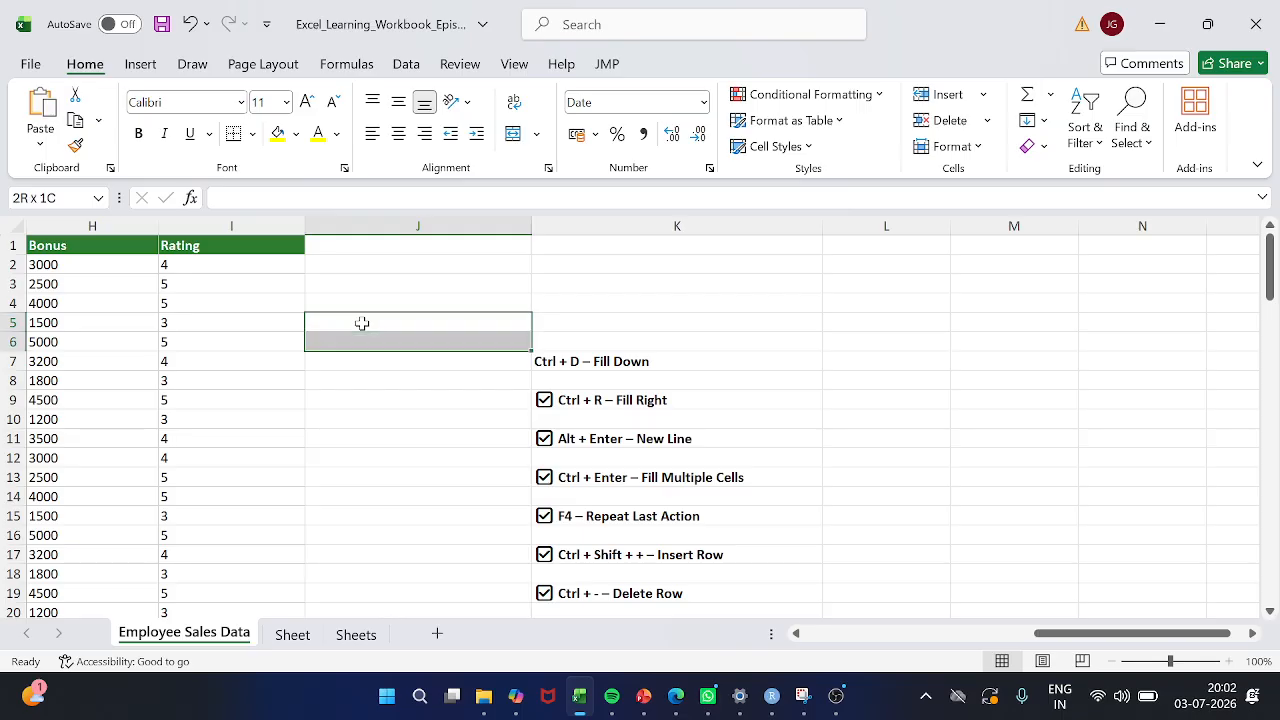
{"action": "key", "text": "shift+Up"}
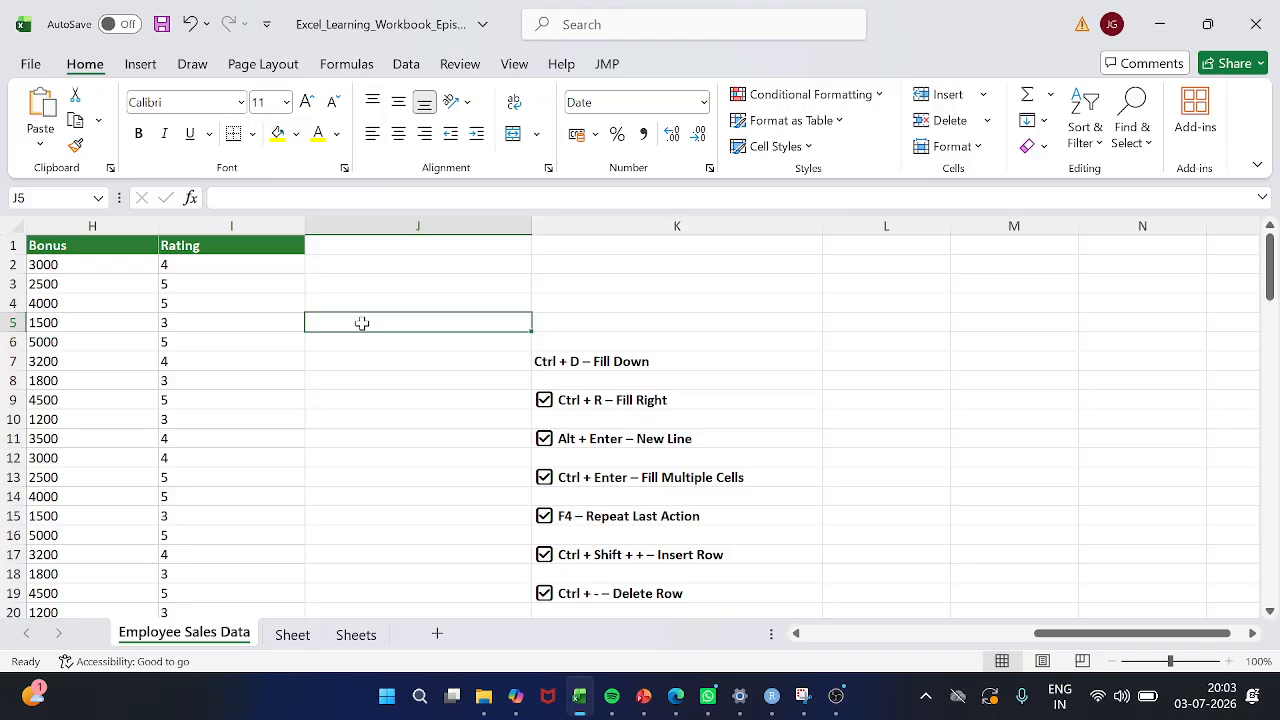
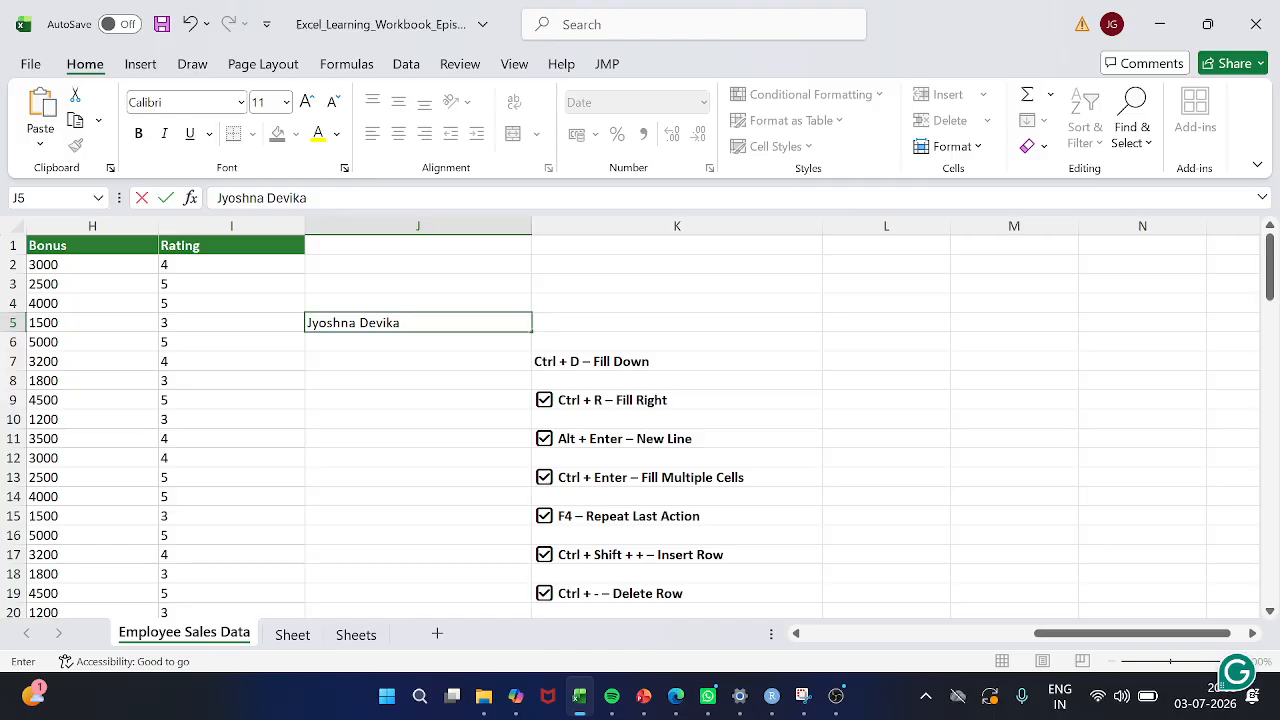
{"action": "key", "text": "Return"}
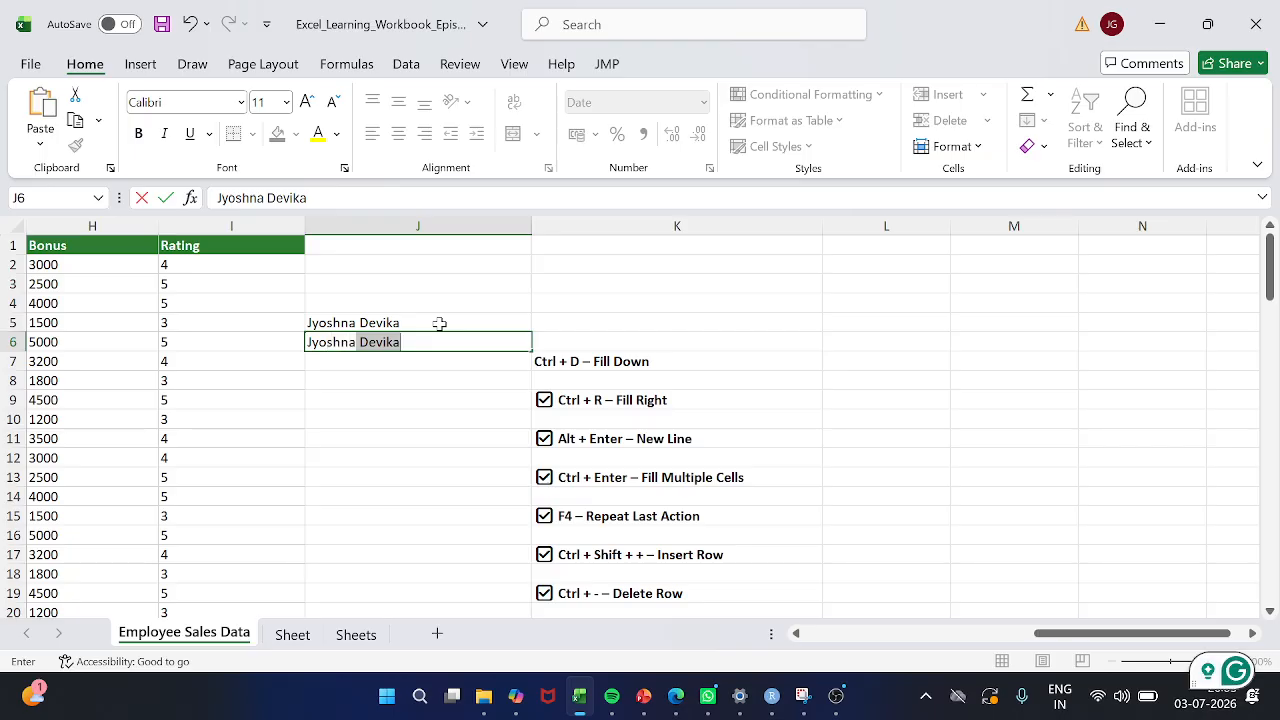
Split the full name over two cells, entering its first part in J6 and its second part in J7
{"action": "key", "text": "Delete"}
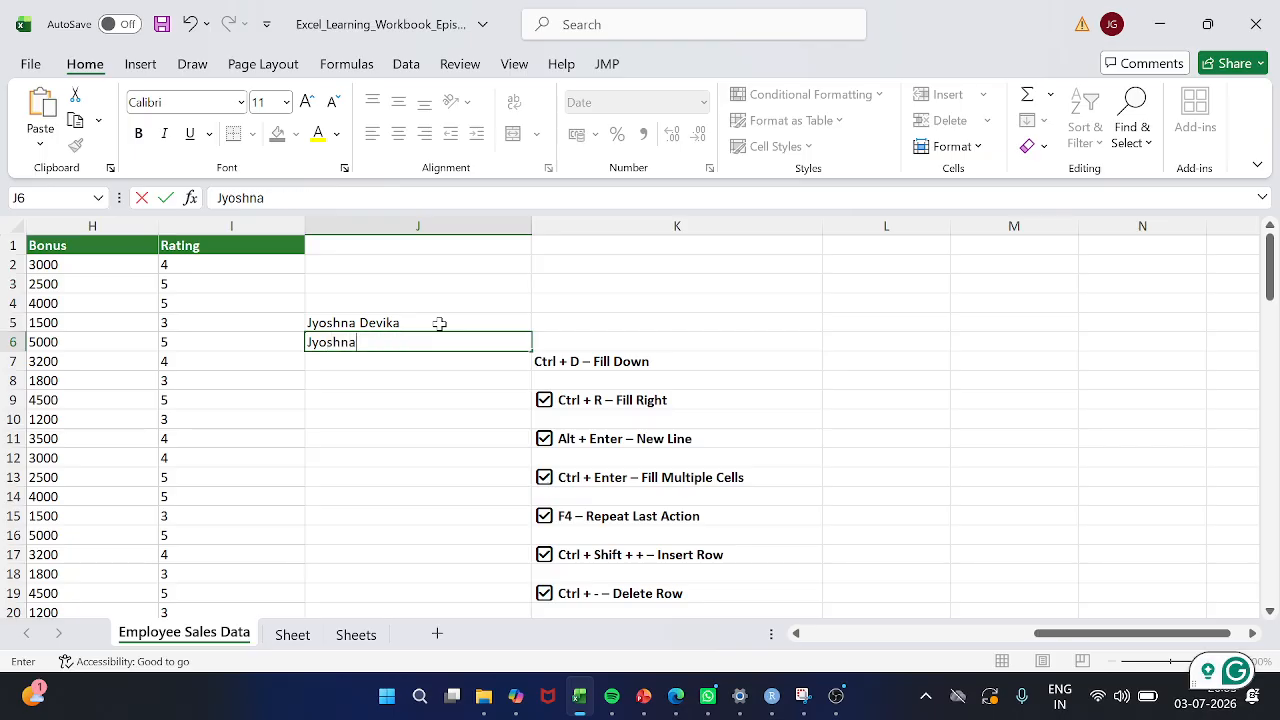
{"action": "key", "text": "Return"}
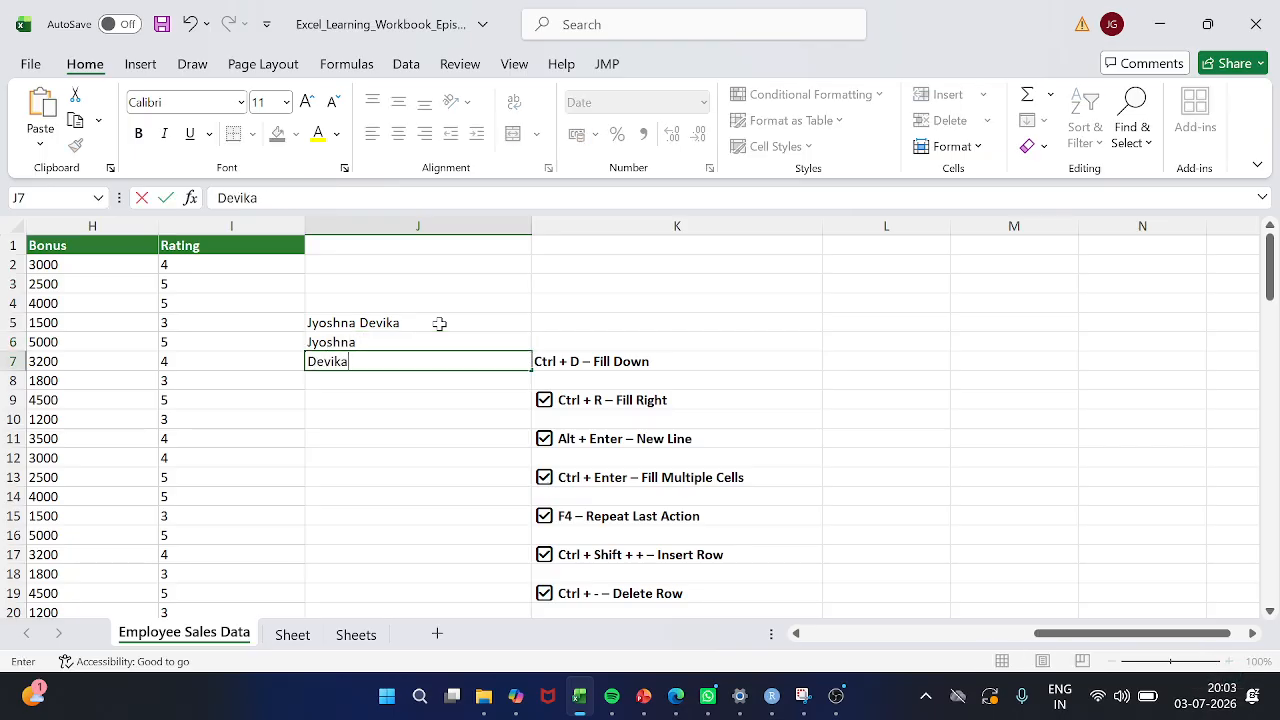
{"action": "key", "text": "Return"}
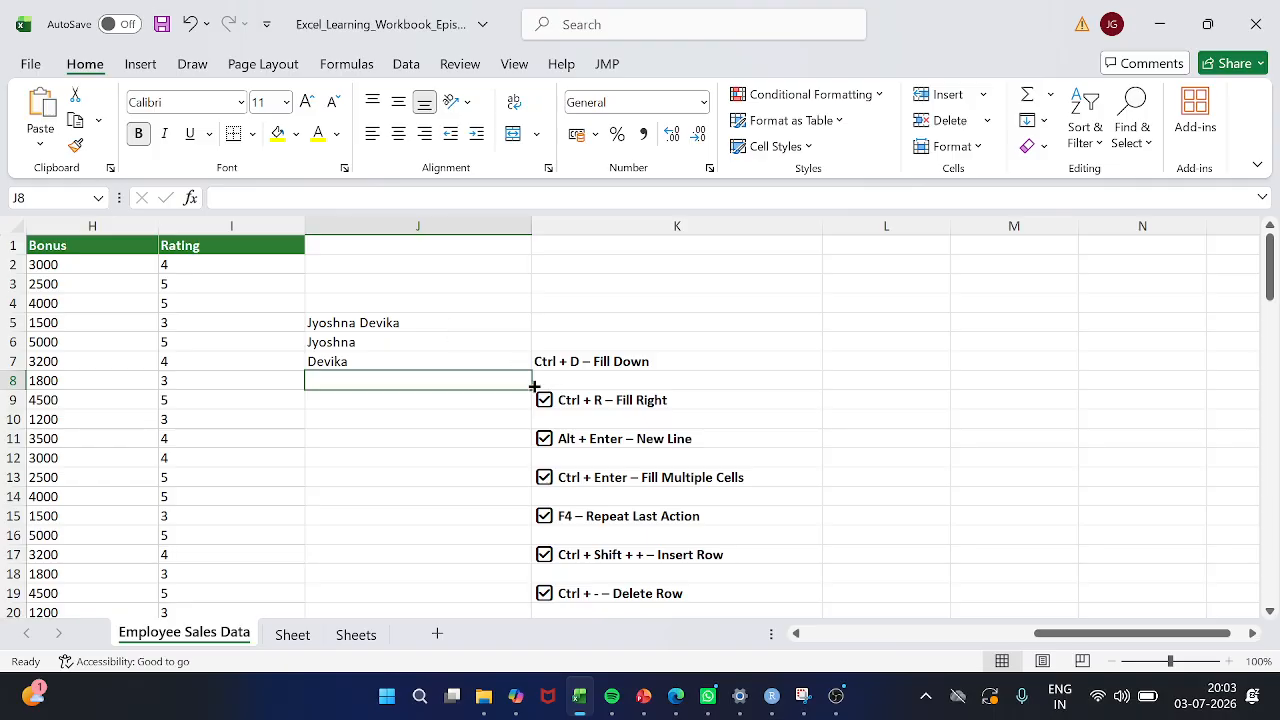
Enter the full name in cell J8 with a line break between its two parts
{"action": "mouse_move", "coordinate": [531, 389]}
{"action": "left_mouse_down"}
{"action": "mouse_move", "coordinate": [528, 457]}
{"action": "mouse_move", "coordinate": [531, 381]}
{"action": "left_mouse_up"}
{"action": "double_click", "coordinate": [443, 378]}
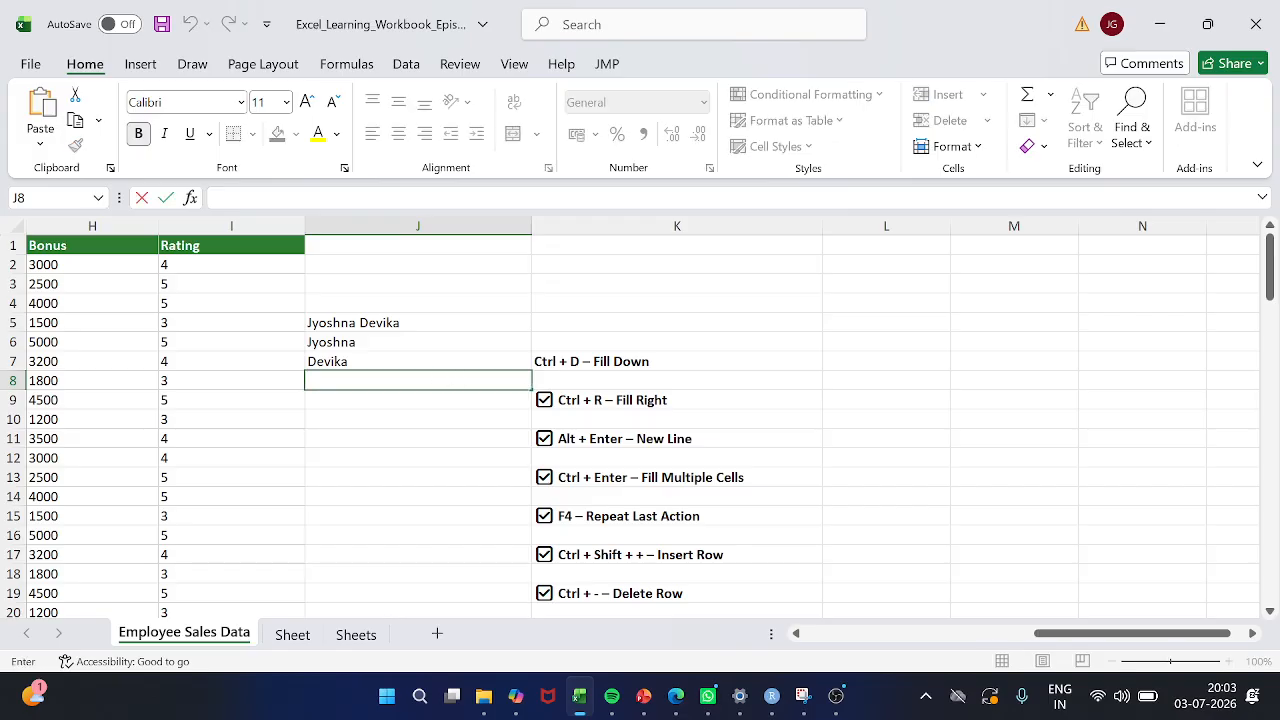
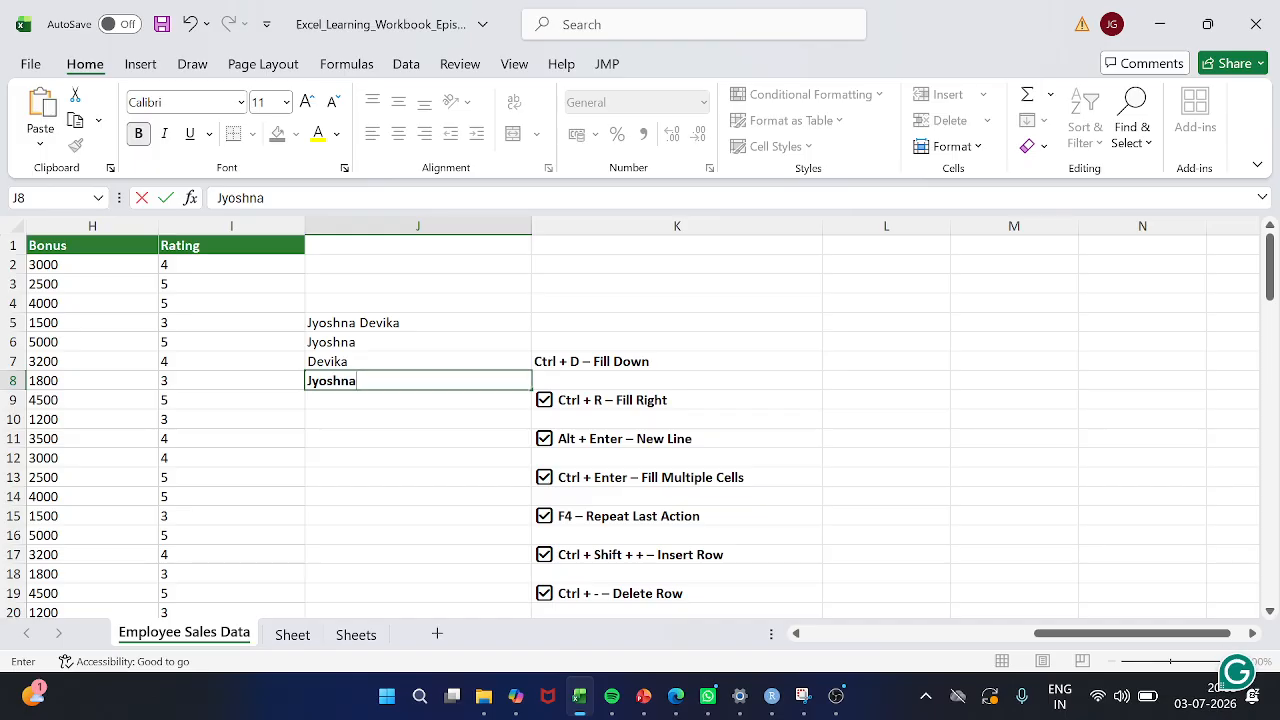
{"action": "key", "text": "alt+Return"}
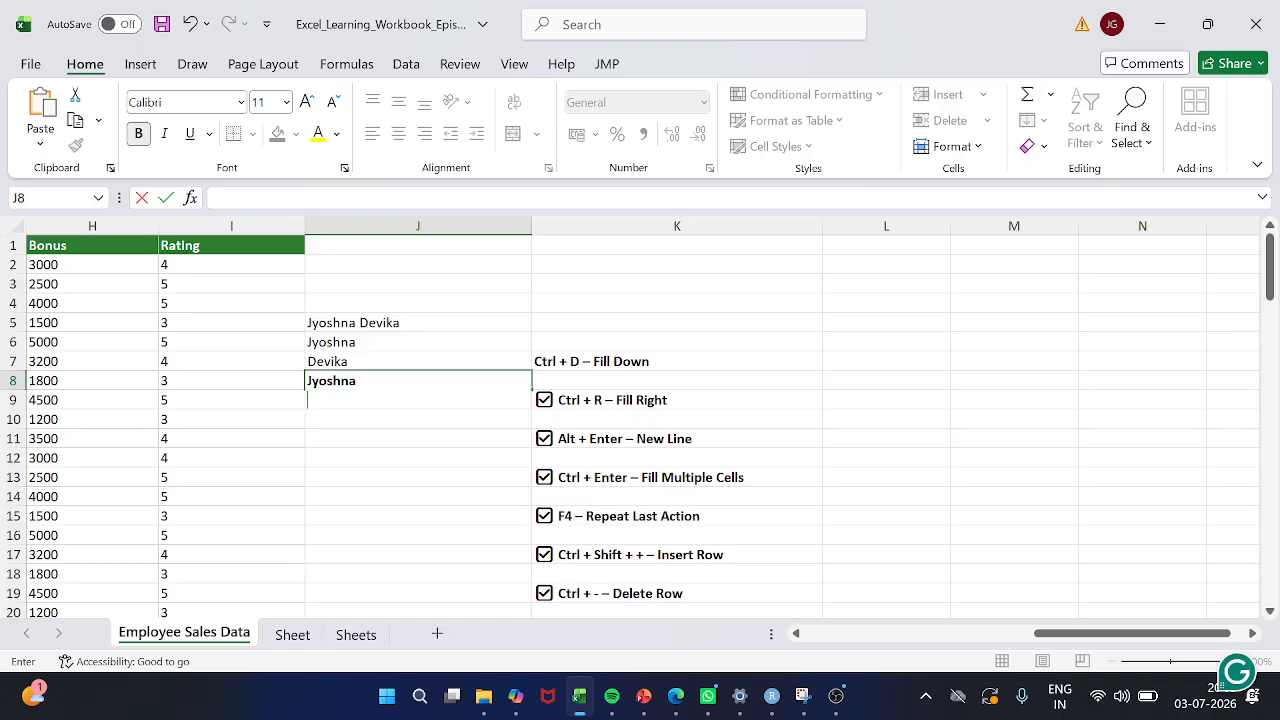
{"action": "key", "text": "Return"}
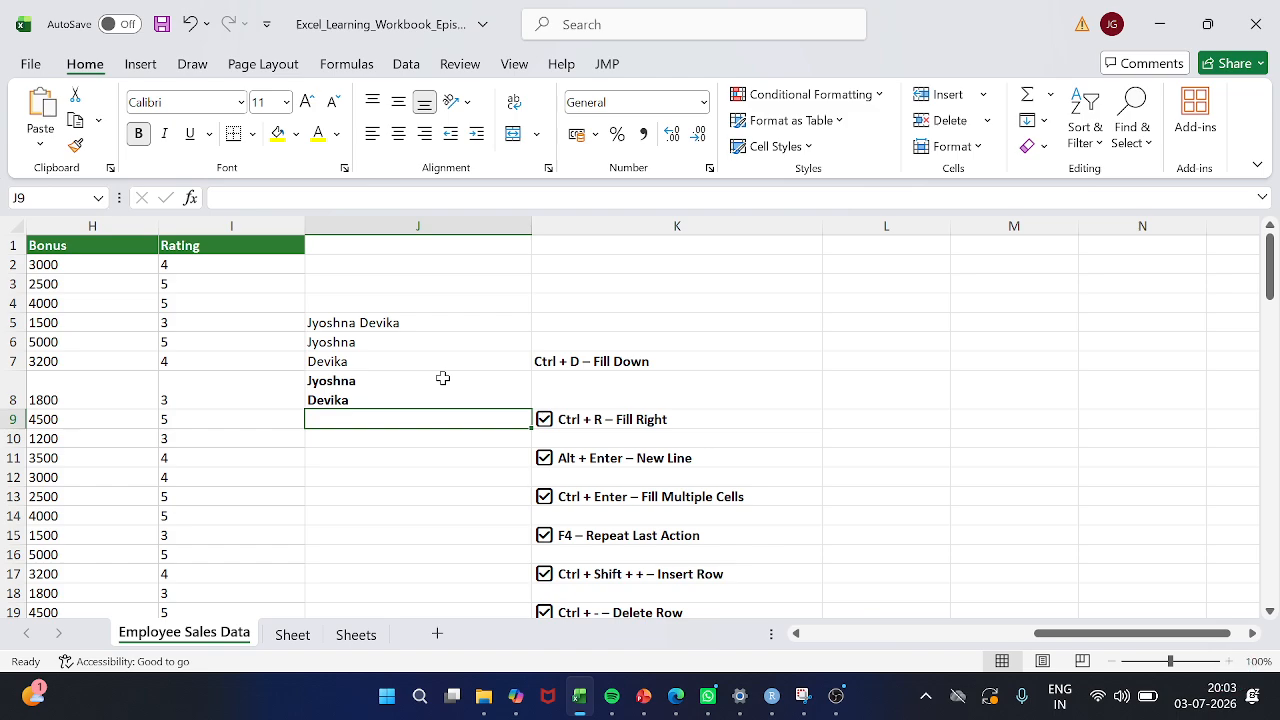
Compare the two-line name in J8 with the entries above it, up to J5
{"action": "left_click", "coordinate": [443, 378]}
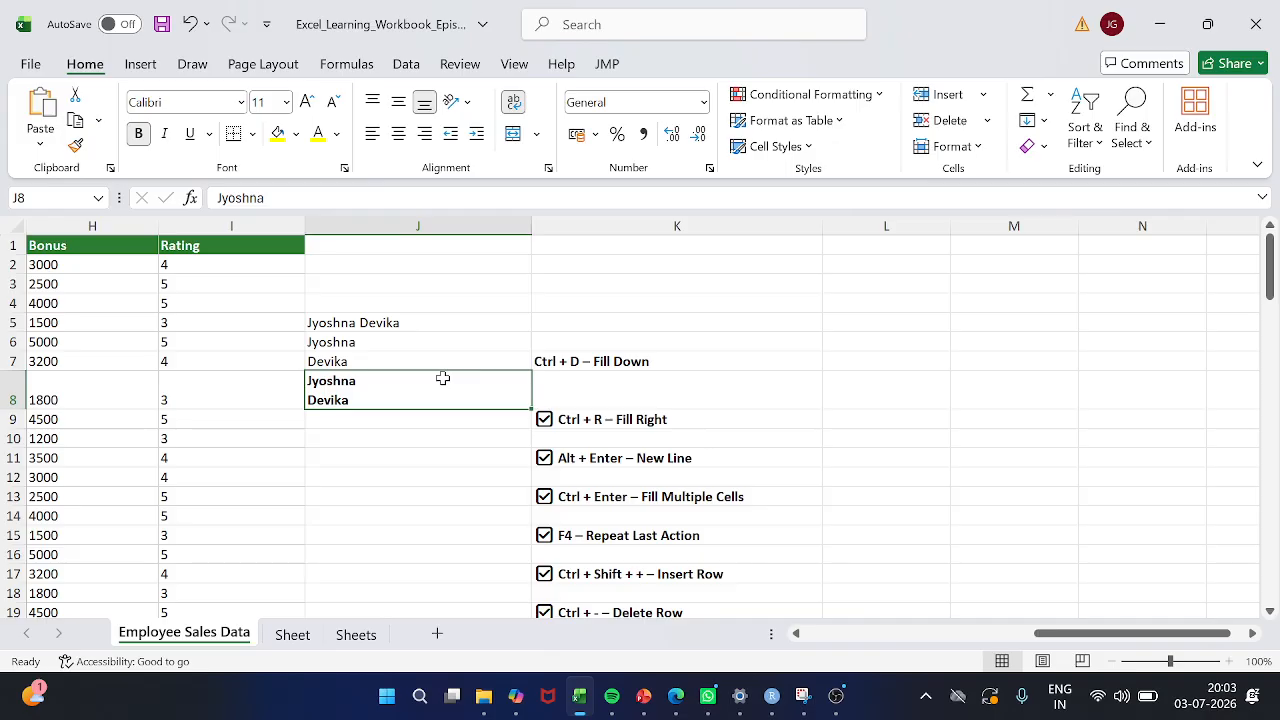
{"action": "key", "text": "Up"}
{"action": "key", "text": "Up"}
{"action": "key", "text": "Up"}
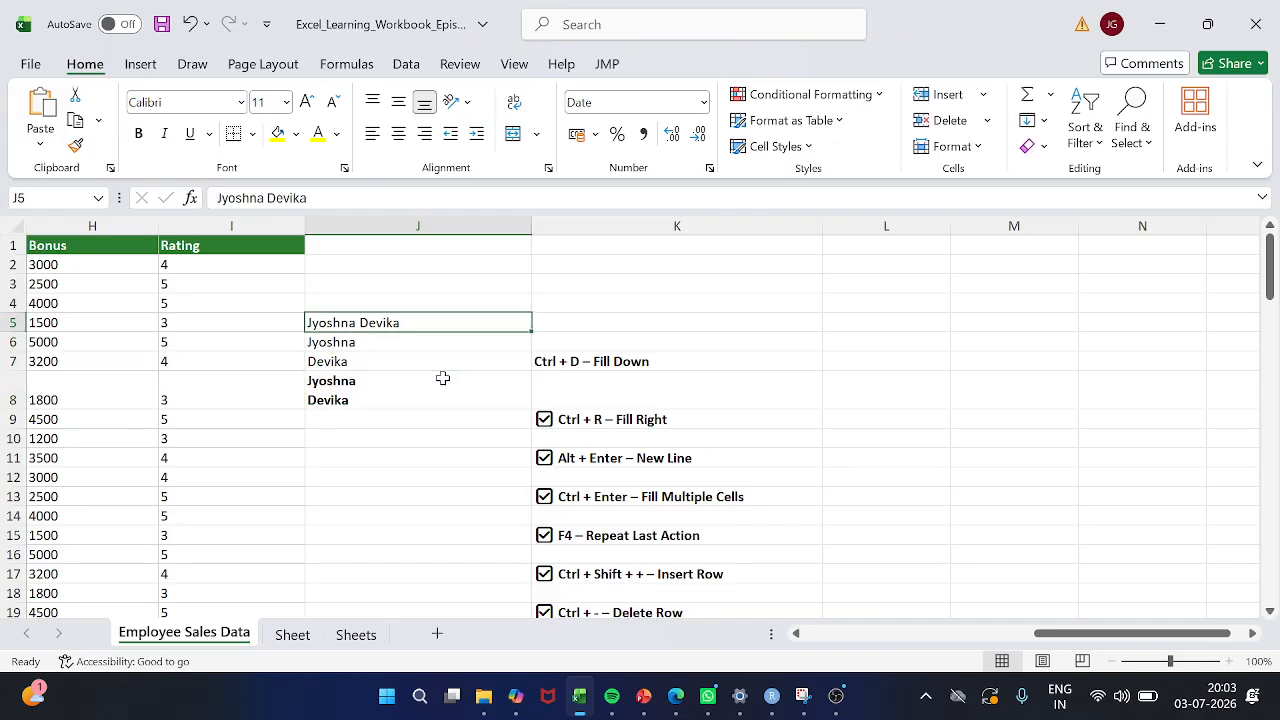
Enter "Employee" and "Name" in cell J10 with a line break between the two words
{"action": "key", "text": "Down"}
{"action": "key", "text": "Down"}
{"action": "key", "text": "Down"}
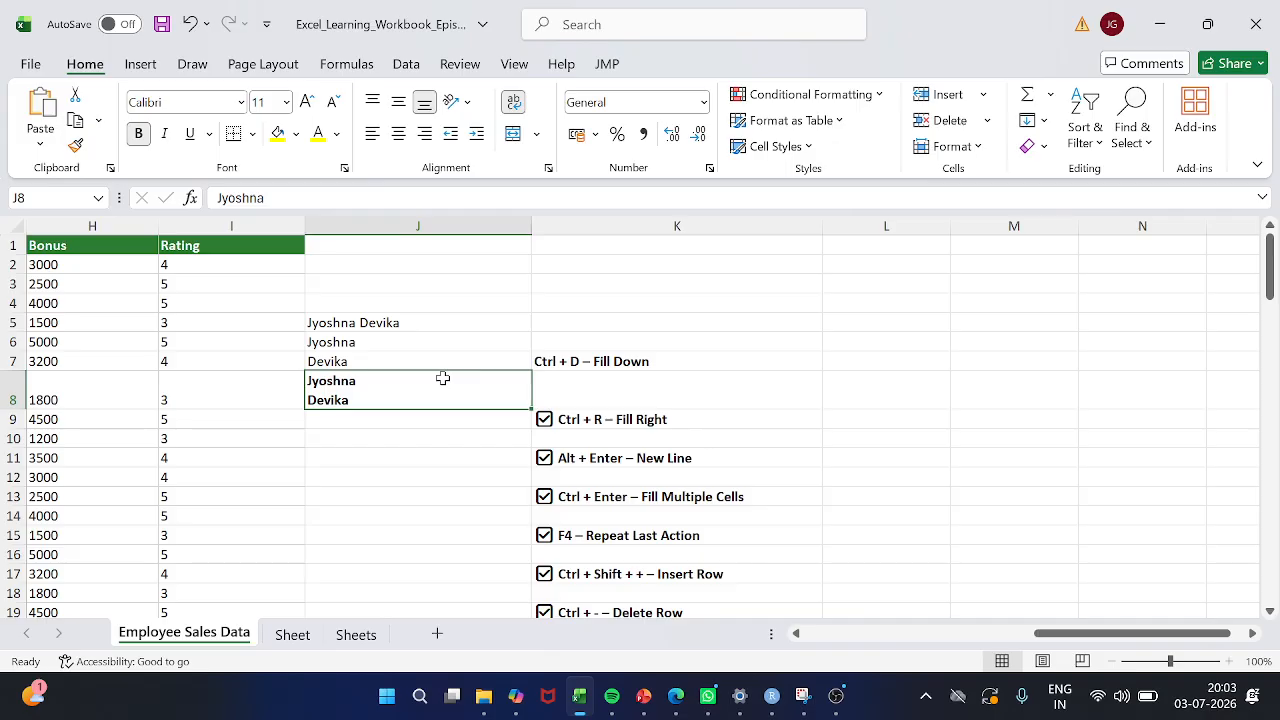
{"action": "key", "text": "Down"}
{"action": "key", "text": "Down"}
{"action": "type", "text": "E"}
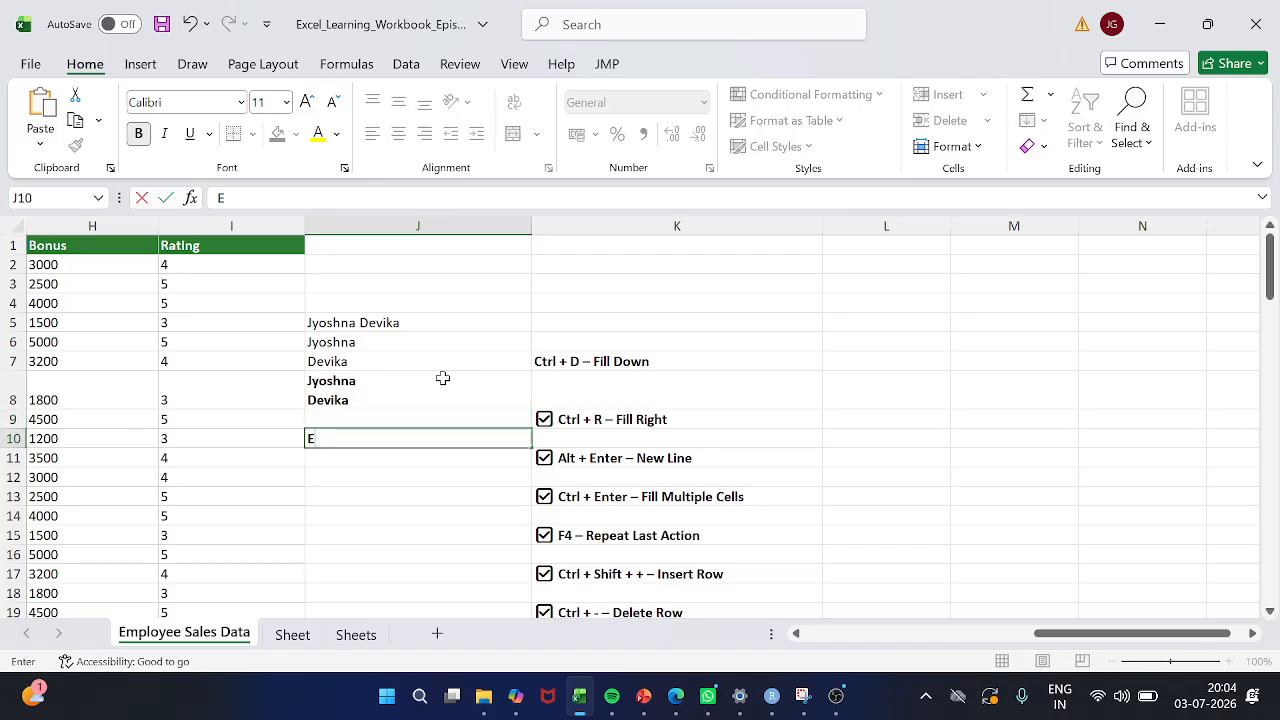
{"action": "type", "text": "mployee"}
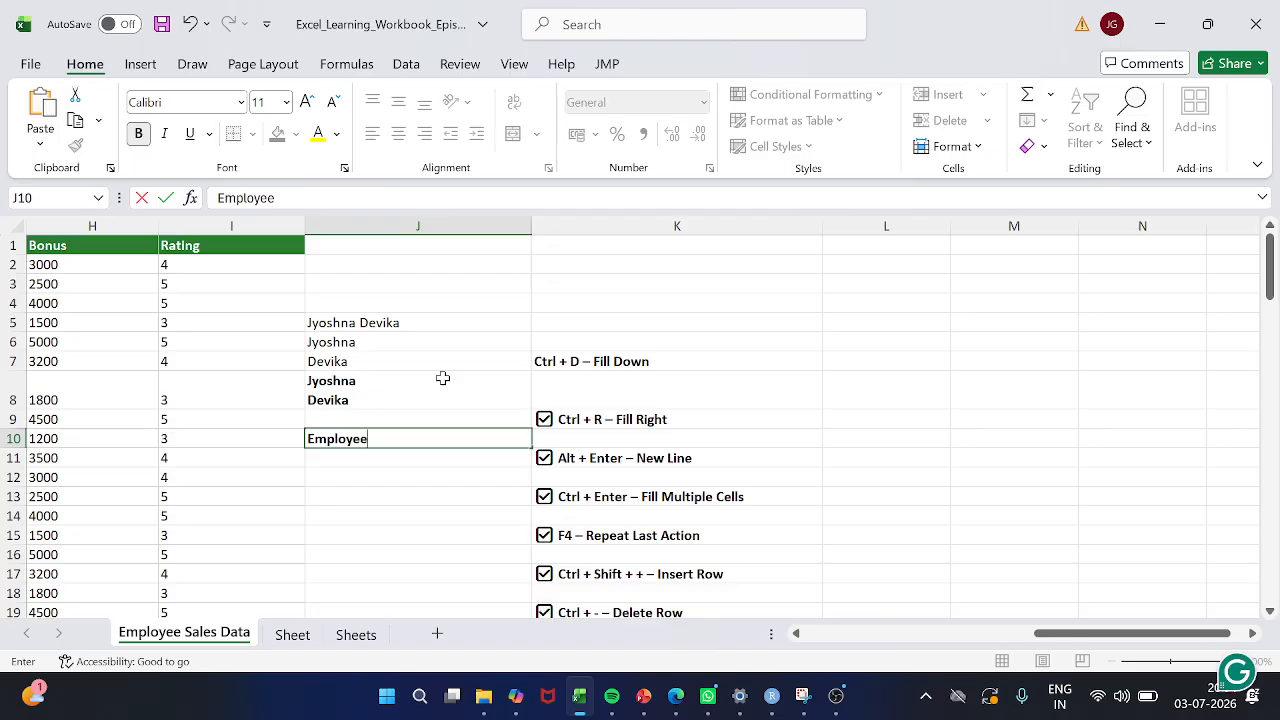
{"action": "key", "text": "alt+Return"}
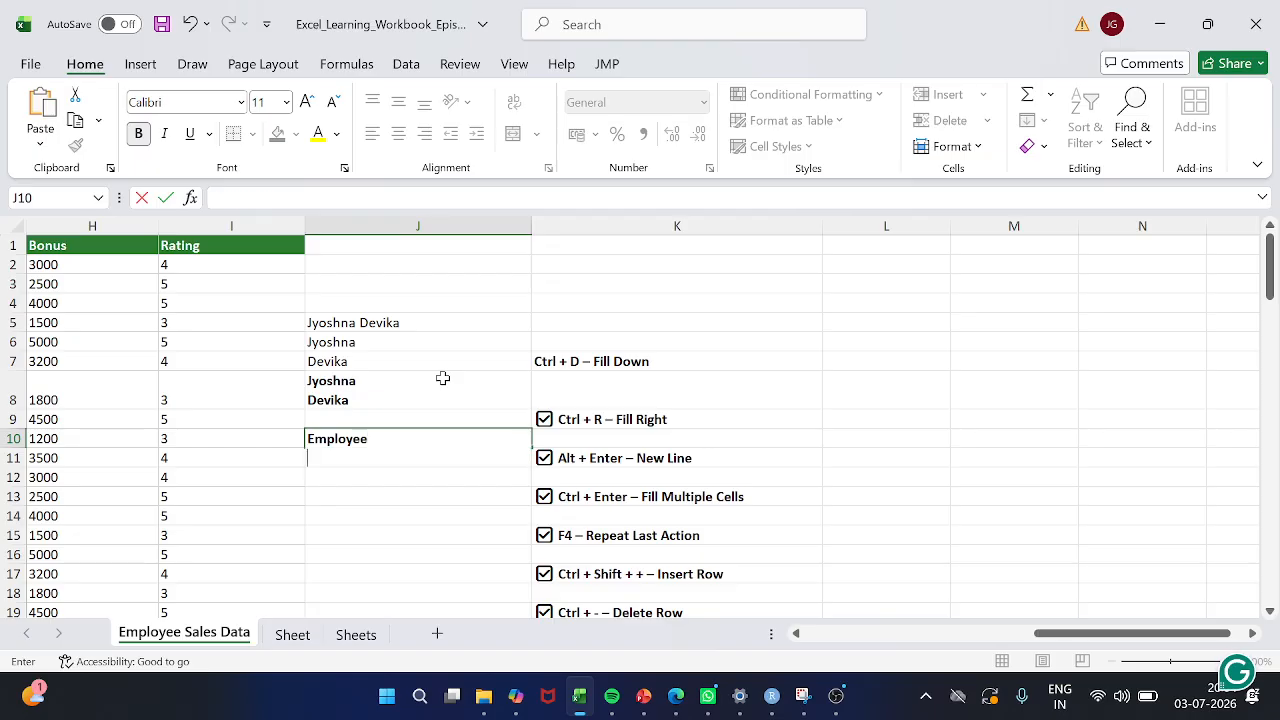
{"action": "type", "text": "Name"}
{"action": "key", "text": "Return"}
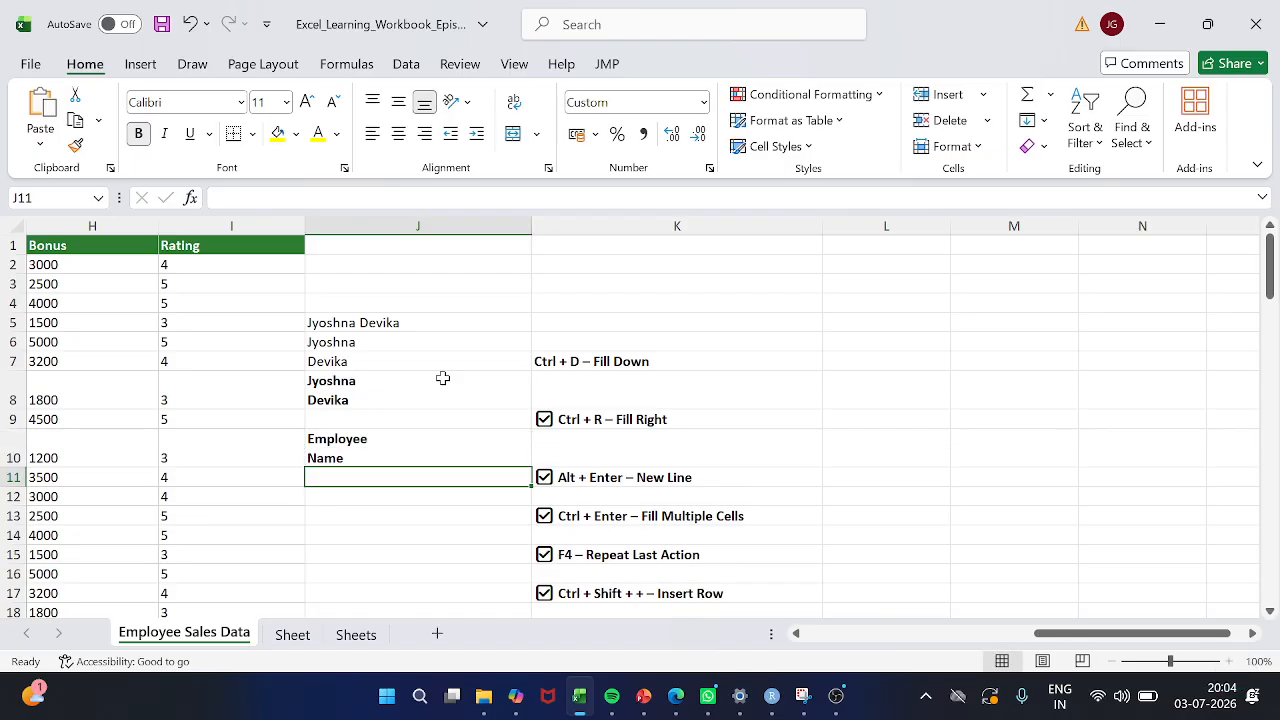
Enter "Employee Name" on a single line in cell J12
{"action": "left_click", "coordinate": [466, 264]}
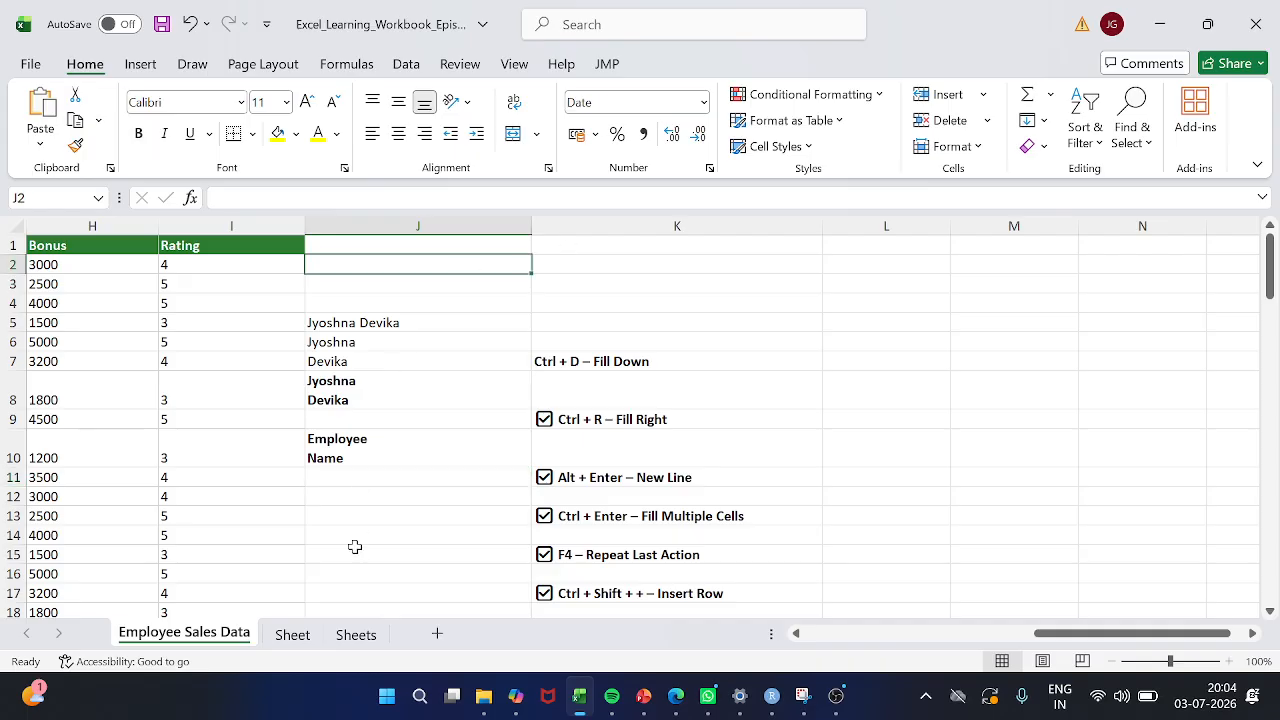
{"action": "left_click", "coordinate": [353, 491]}
{"action": "type", "text": "Employee"}
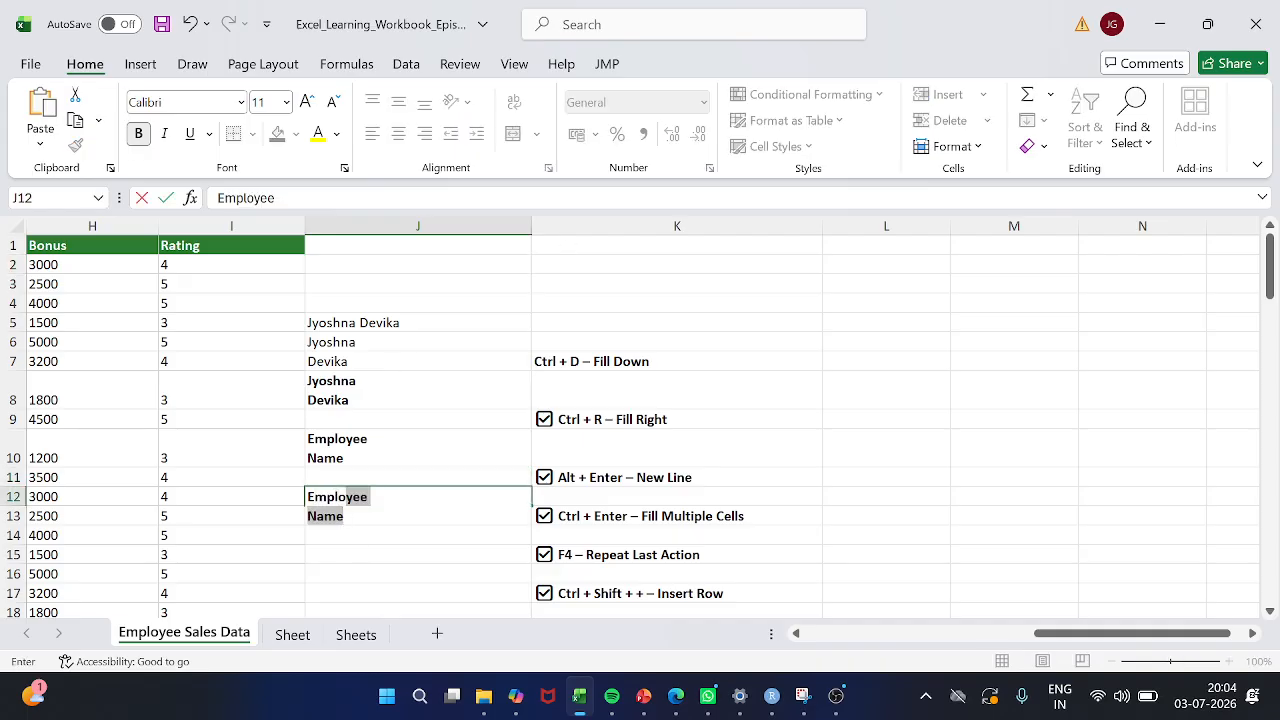
{"action": "type", "text": " Name"}
{"action": "key", "text": "Return"}
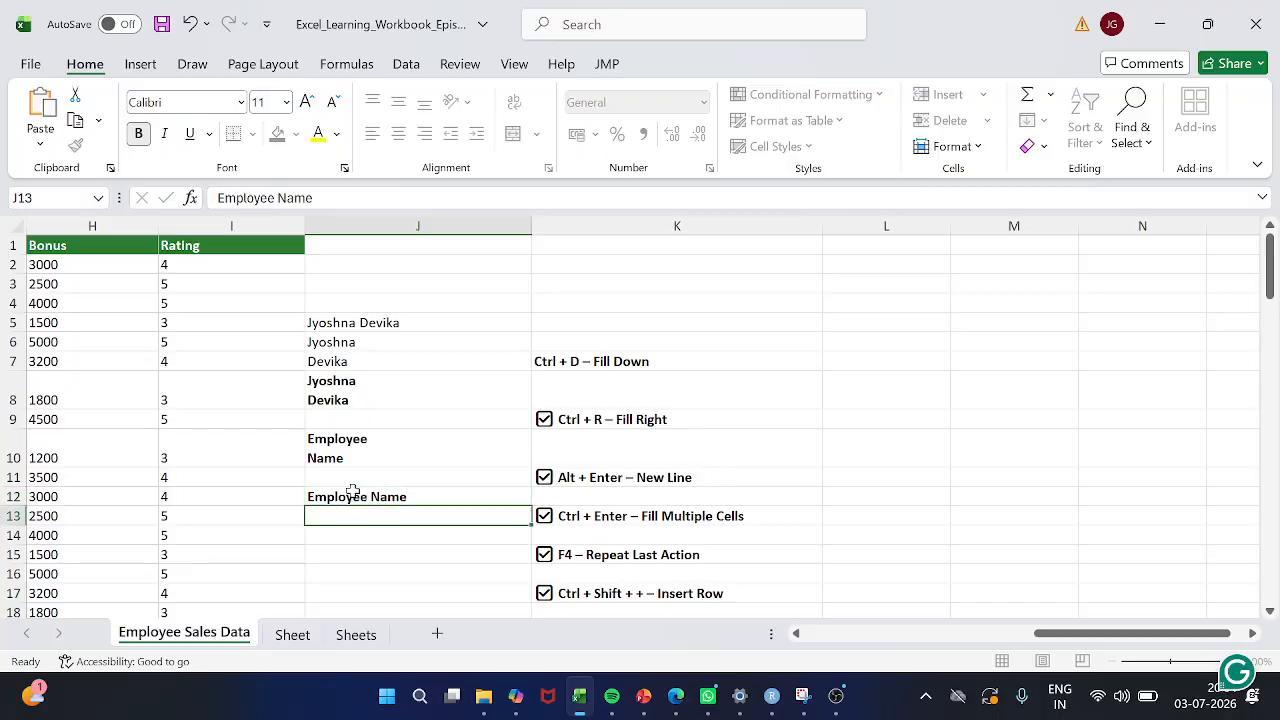
Compare the two-line heading in J10 with the single-line heading in J12
{"action": "left_click", "coordinate": [353, 491]}
{"action": "key", "text": "Up"}
{"action": "key", "text": "Up"}
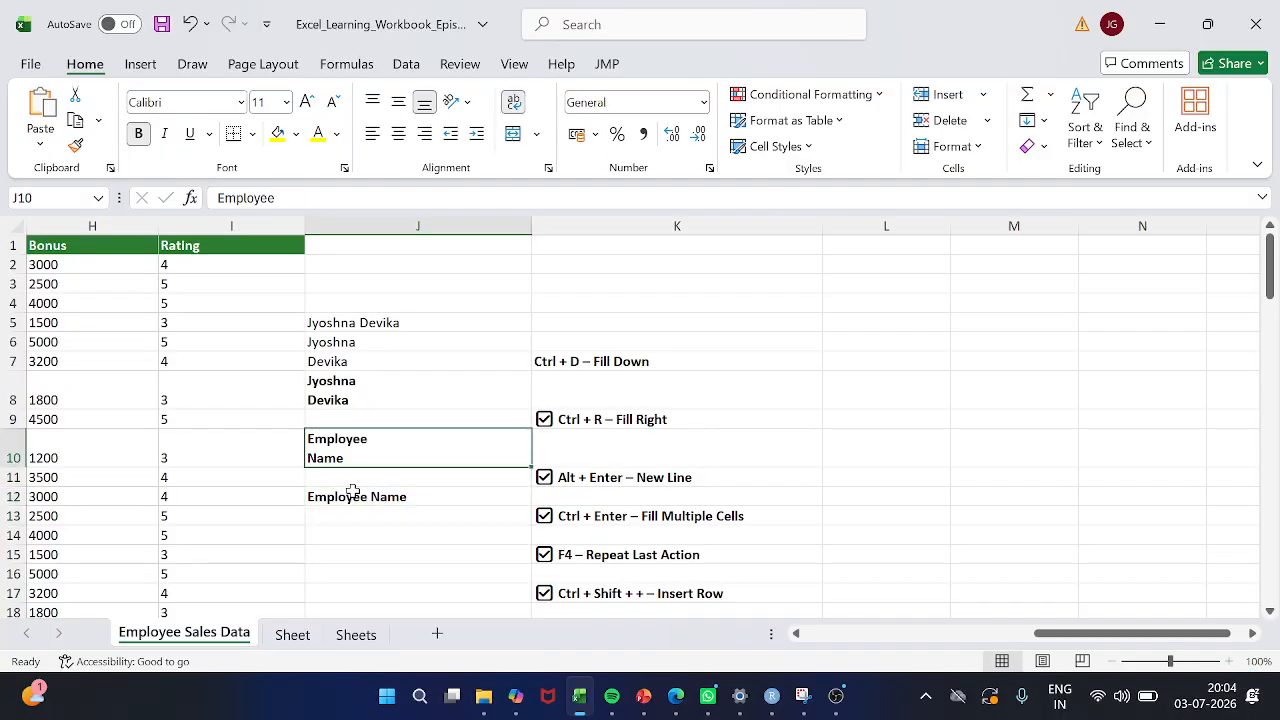
{"action": "key", "text": "Down"}
{"action": "key", "text": "Down"}
{"action": "key", "text": "Down"}
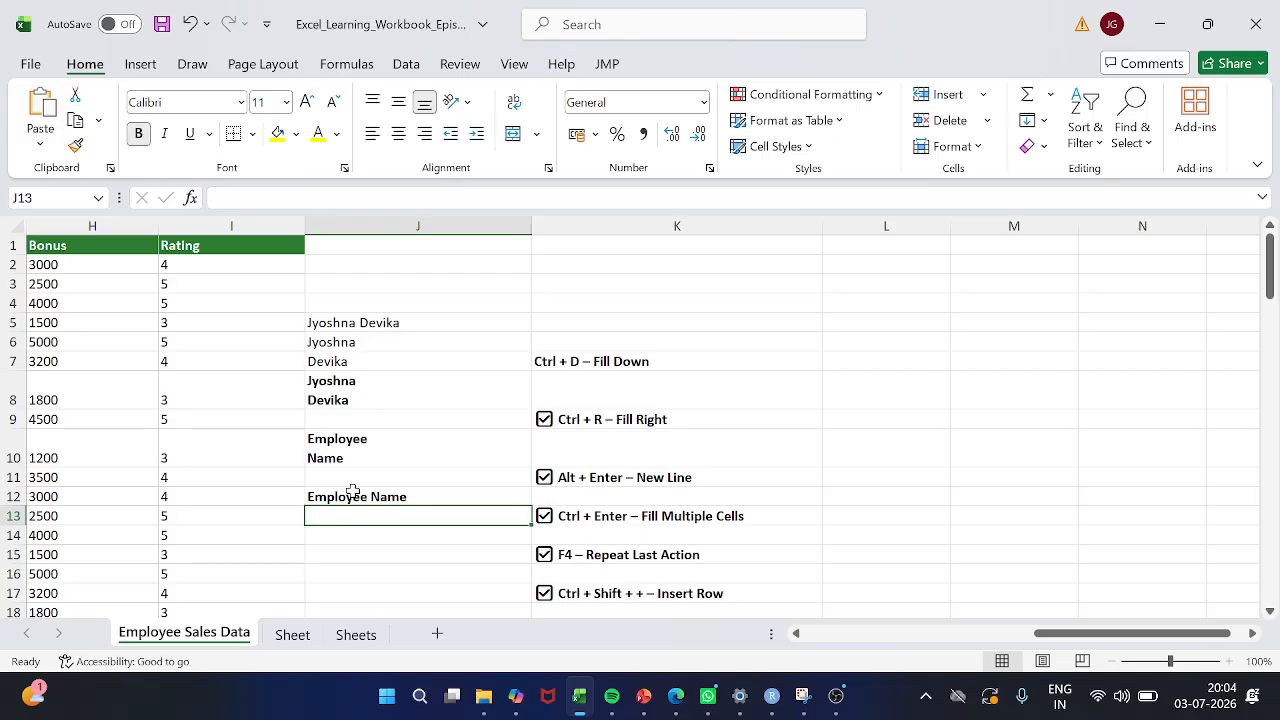
{"action": "key", "text": "Up"}
{"action": "key", "text": "Up"}
{"action": "key", "text": "Up"}
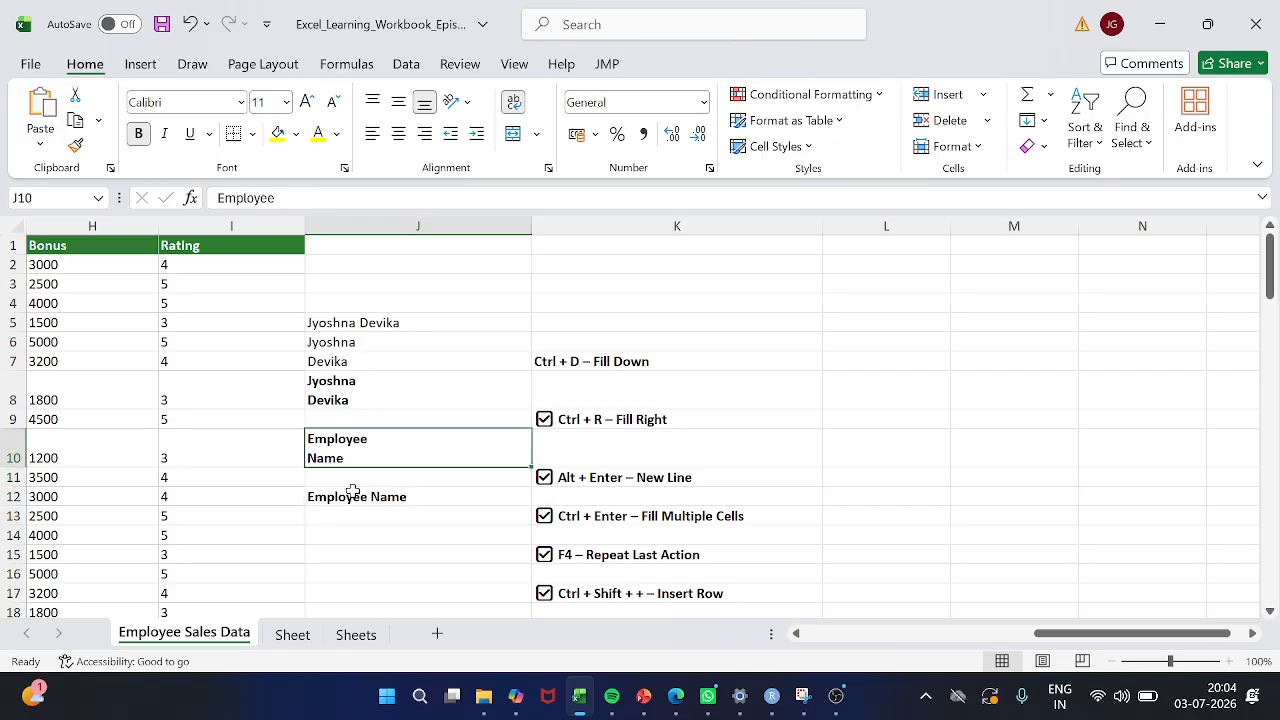
Clear the sample entries from cells J4 to J13
{"action": "key", "text": "Down"}
{"action": "key", "text": "Down"}
{"action": "key", "text": "Down"}
{"action": "key", "text": "shift+Up"}
{"action": "key", "text": "shift+Up"}
{"action": "key", "text": "shift+Up"}
{"action": "key", "text": "shift+Up"}
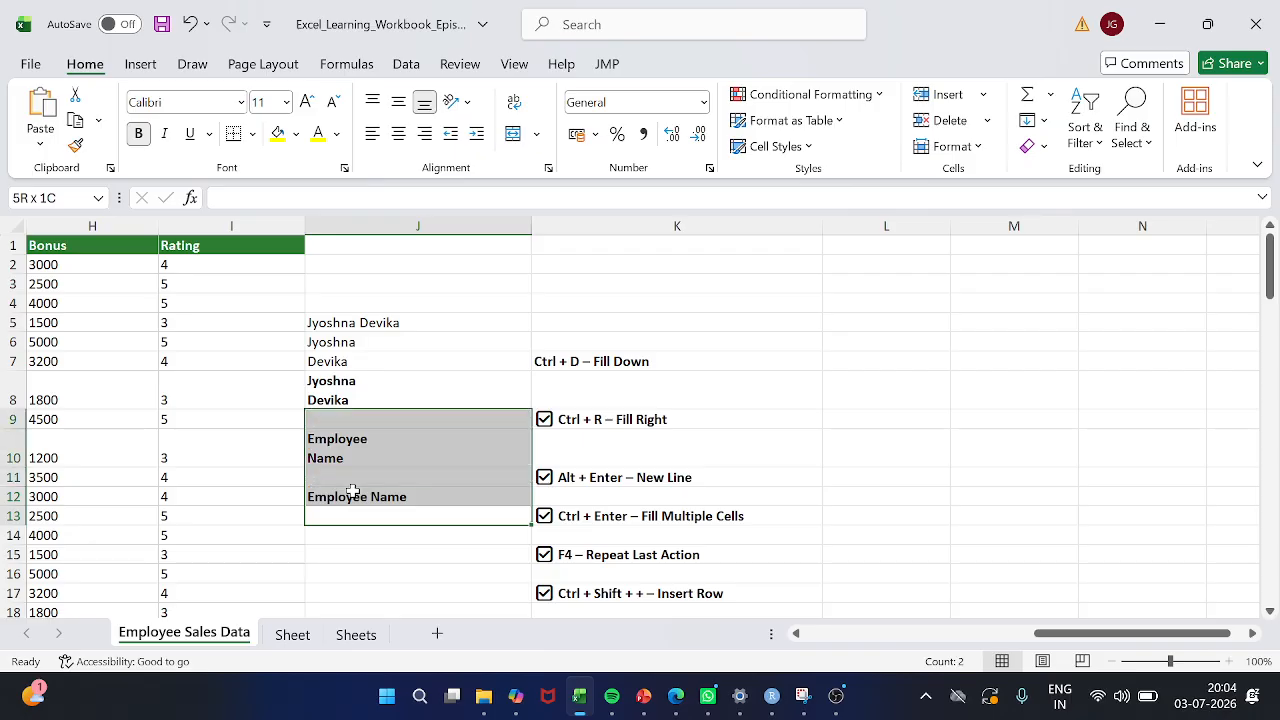
{"action": "key", "text": "shift+Up"}
{"action": "key", "text": "shift+Up"}
{"action": "key", "text": "shift+Up"}
{"action": "key", "text": "shift+Up"}
{"action": "key", "text": "shift+Up"}
{"action": "key", "text": "Delete"}
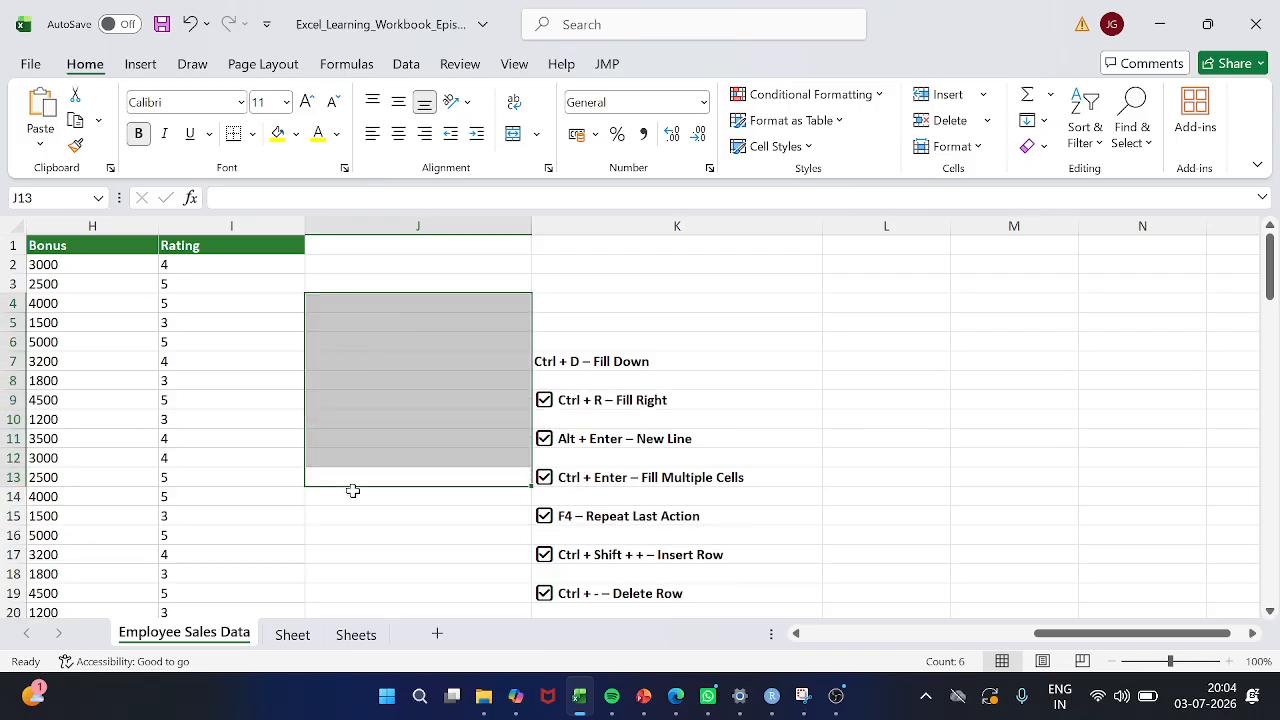
Select the "Fill Multiple Cells" entry in the shortcut list in cell K13
{"action": "left_click", "coordinate": [457, 385]}
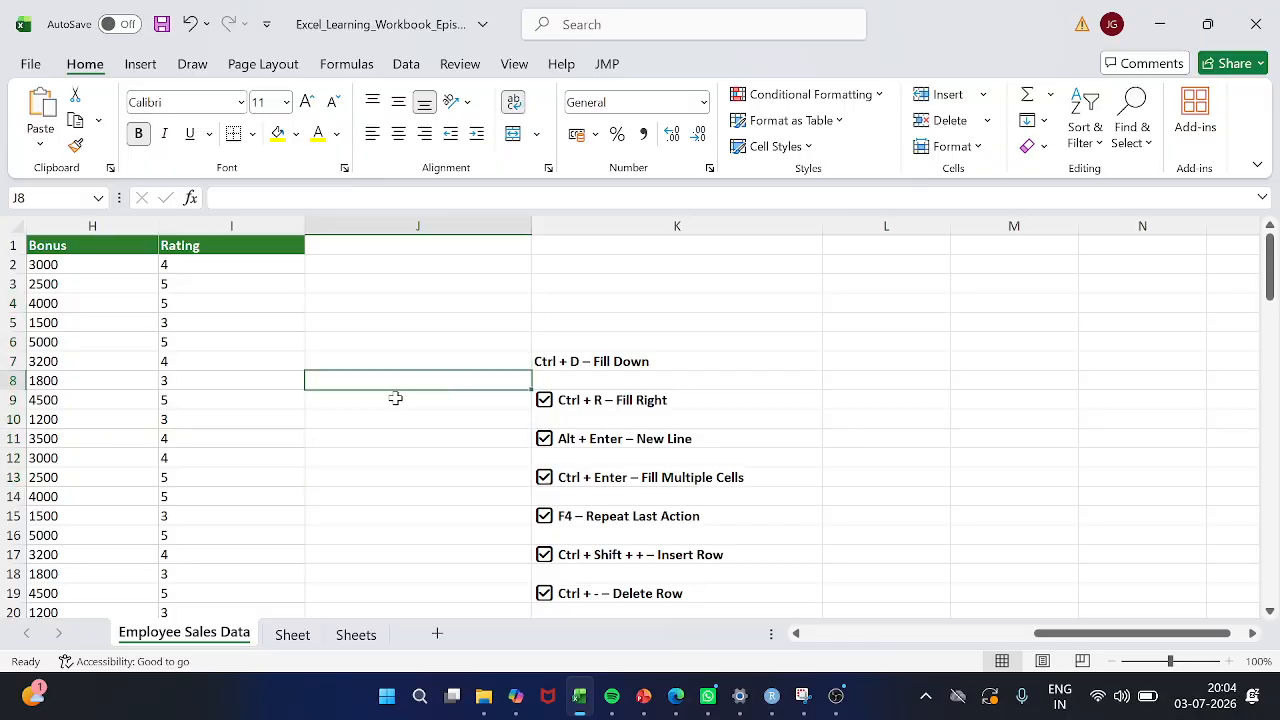
{"action": "scroll", "coordinate": [691, 474], "scroll_direction": "right", "scroll_amount": 2}
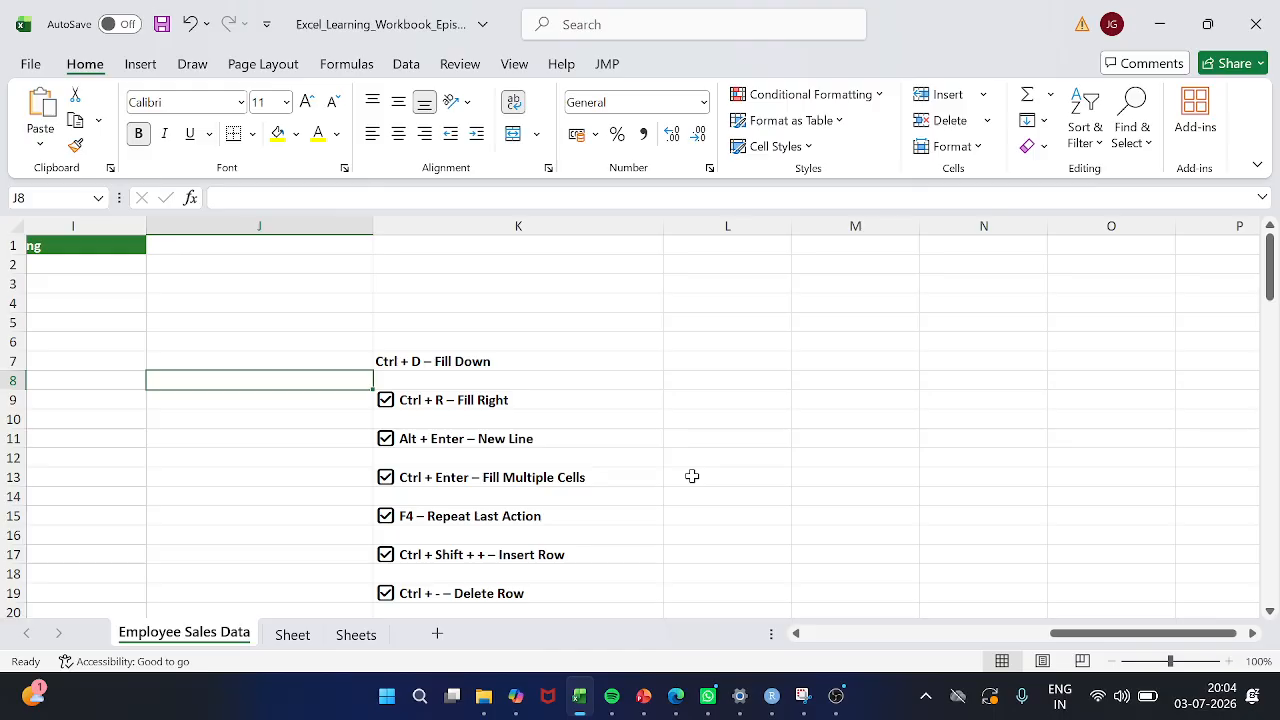
{"action": "scroll", "coordinate": [692, 476], "scroll_direction": "down", "scroll_amount": 1}
{"action": "left_click", "coordinate": [567, 459]}
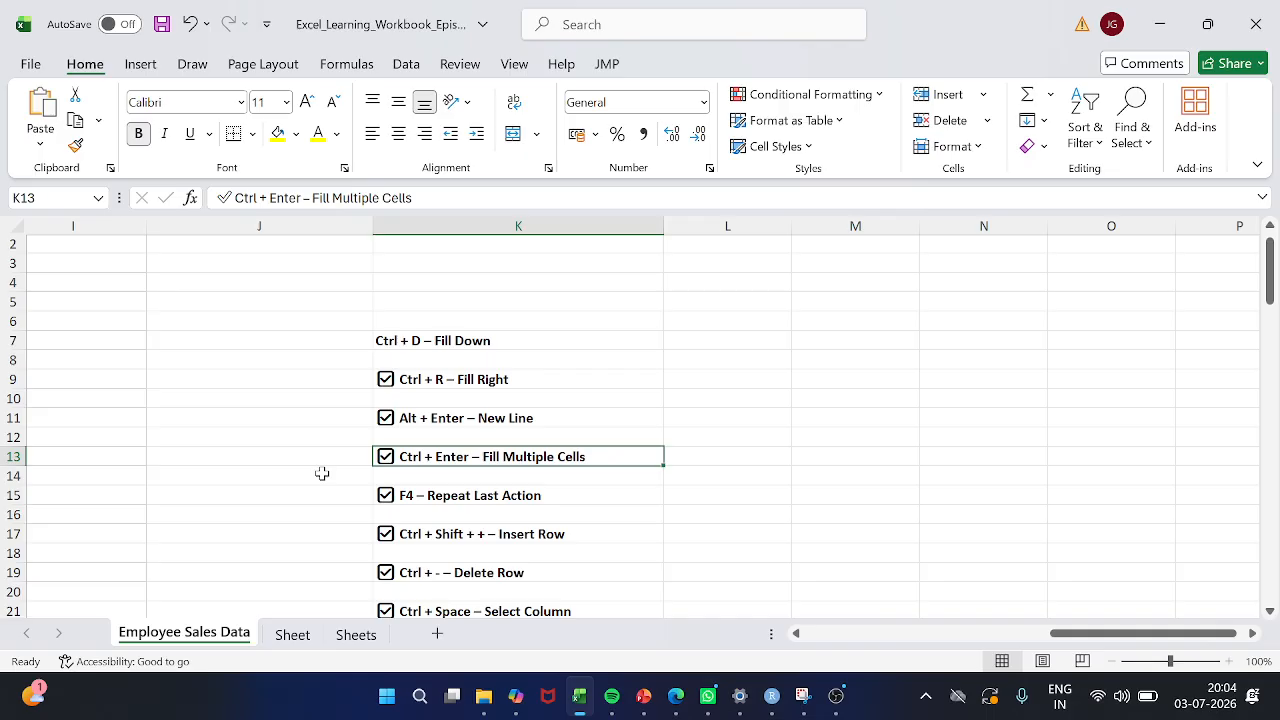
Fill the Employee ID cells A10 to A15 with "Pending" in a single entry
{"action": "scroll", "coordinate": [322, 473], "scroll_direction": "up", "scroll_amount": 1}
{"action": "scroll", "coordinate": [322, 473], "scroll_direction": "left", "scroll_amount": 1}
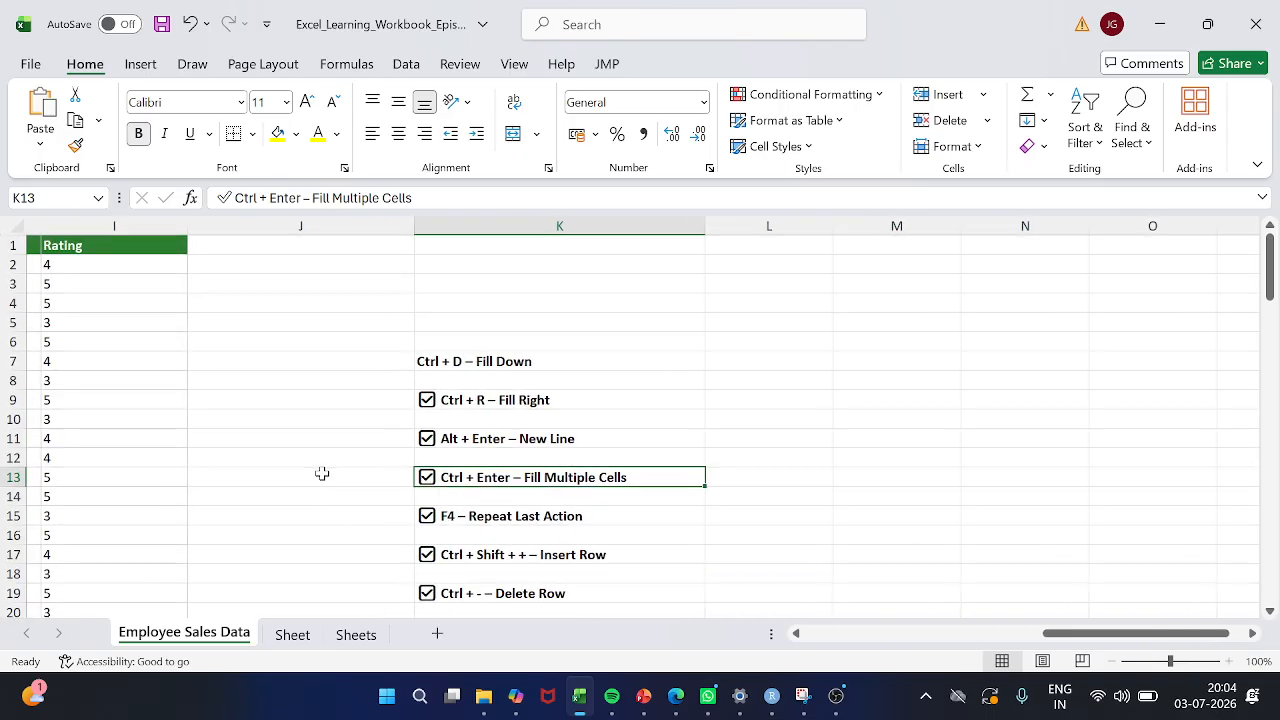
{"action": "scroll", "coordinate": [322, 473], "scroll_direction": "left", "scroll_amount": 3}
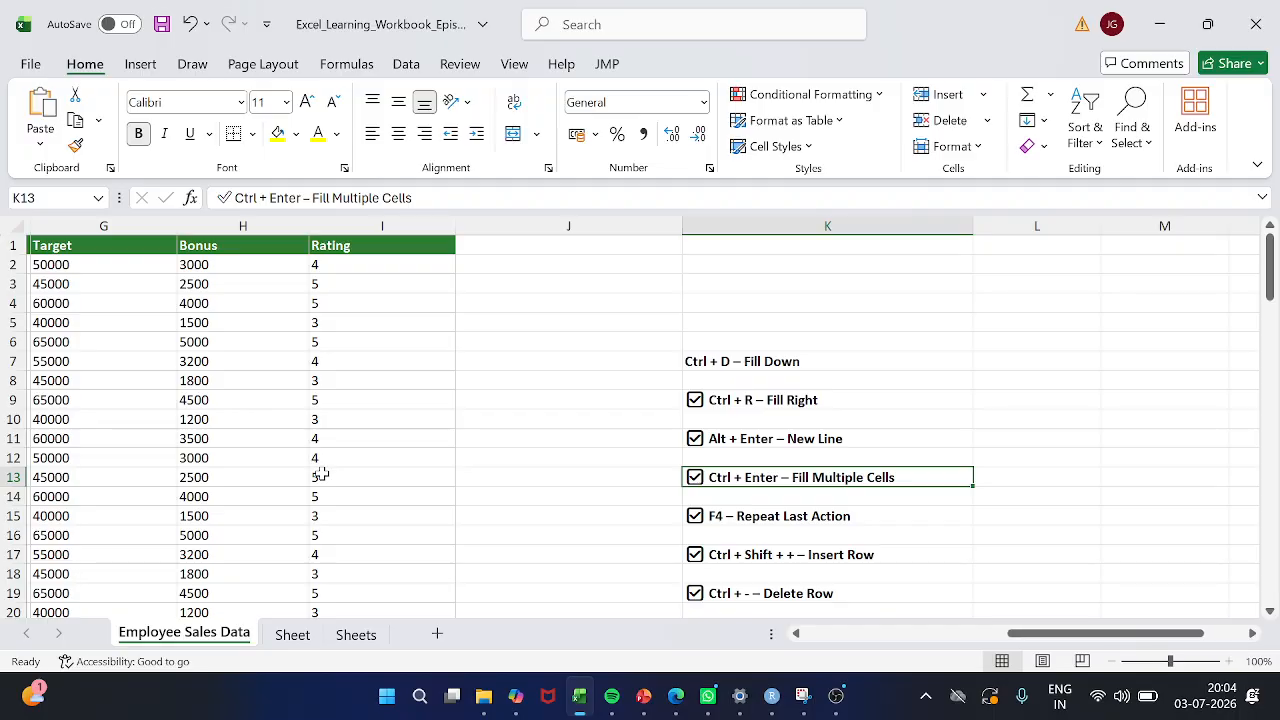
{"action": "scroll", "coordinate": [322, 473], "scroll_direction": "left", "scroll_amount": 2}
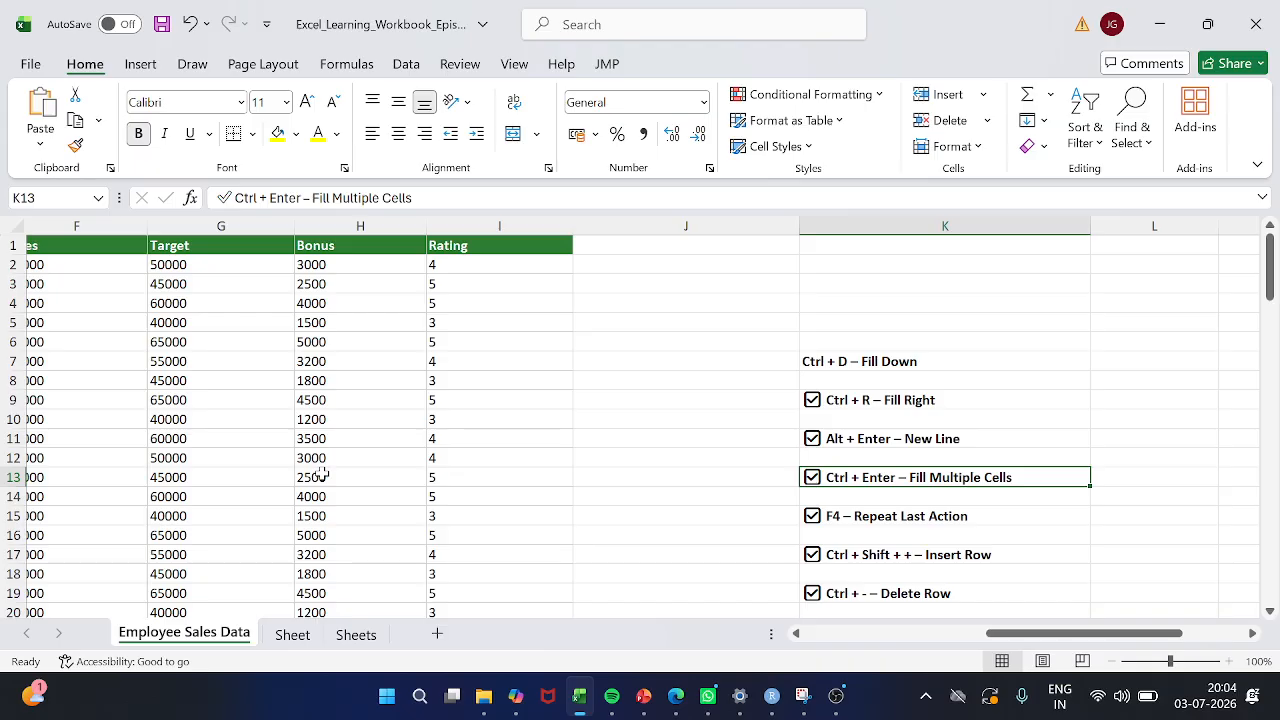
{"action": "scroll", "coordinate": [322, 473], "scroll_direction": "left", "scroll_amount": 8}
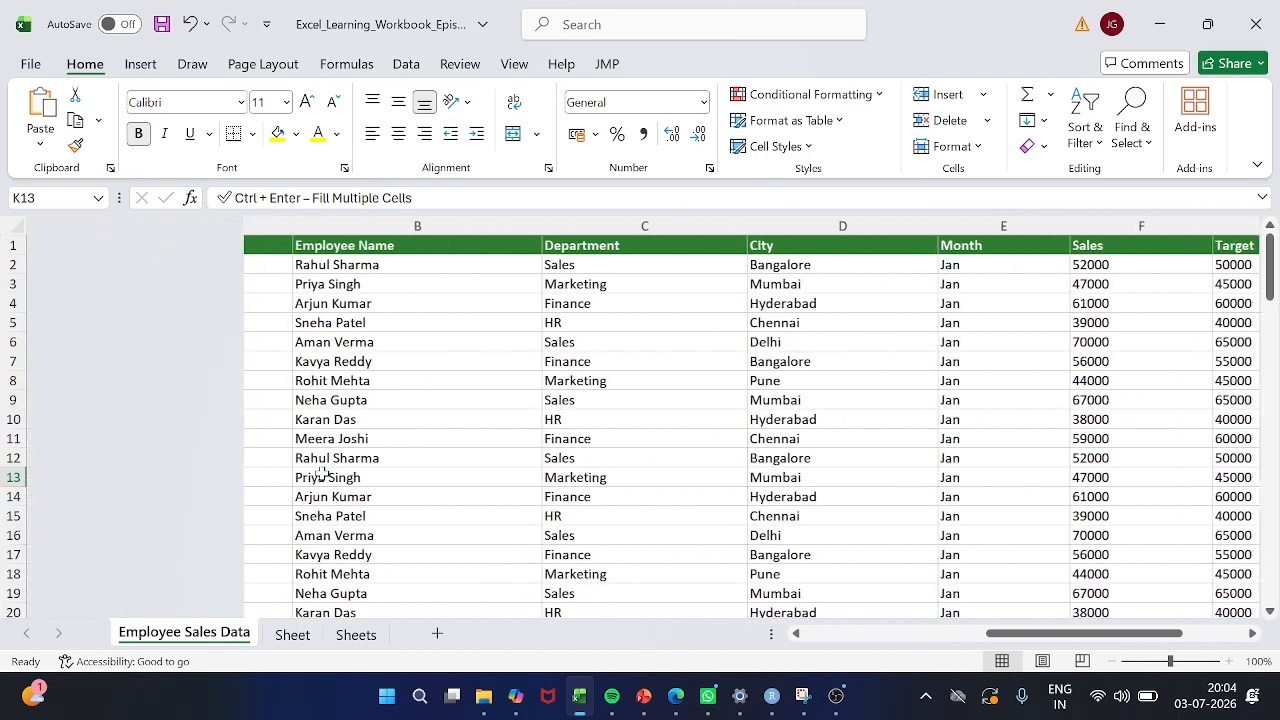
{"action": "left_click", "coordinate": [106, 438]}
{"action": "key", "text": "Up"}
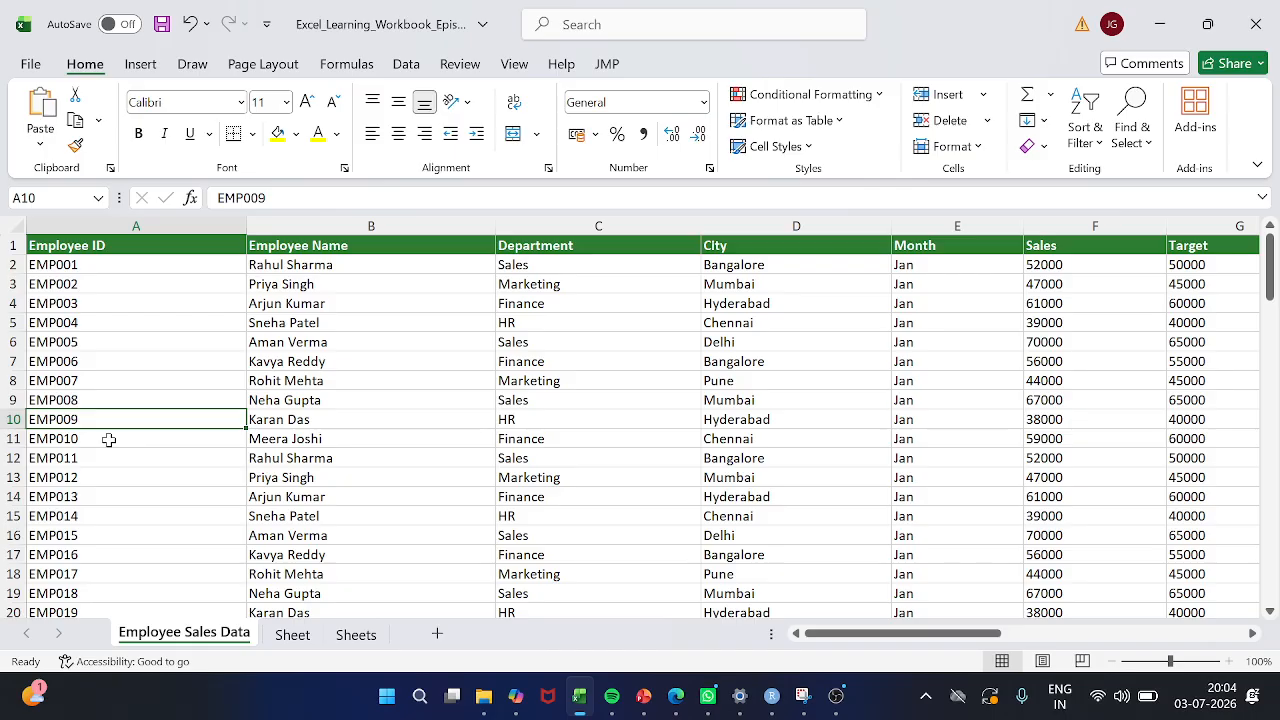
{"action": "key", "text": "shift+Down"}
{"action": "key", "text": "shift+Down"}
{"action": "key", "text": "shift+Down"}
{"action": "key", "text": "shift+Down"}
{"action": "key", "text": "shift+Down"}
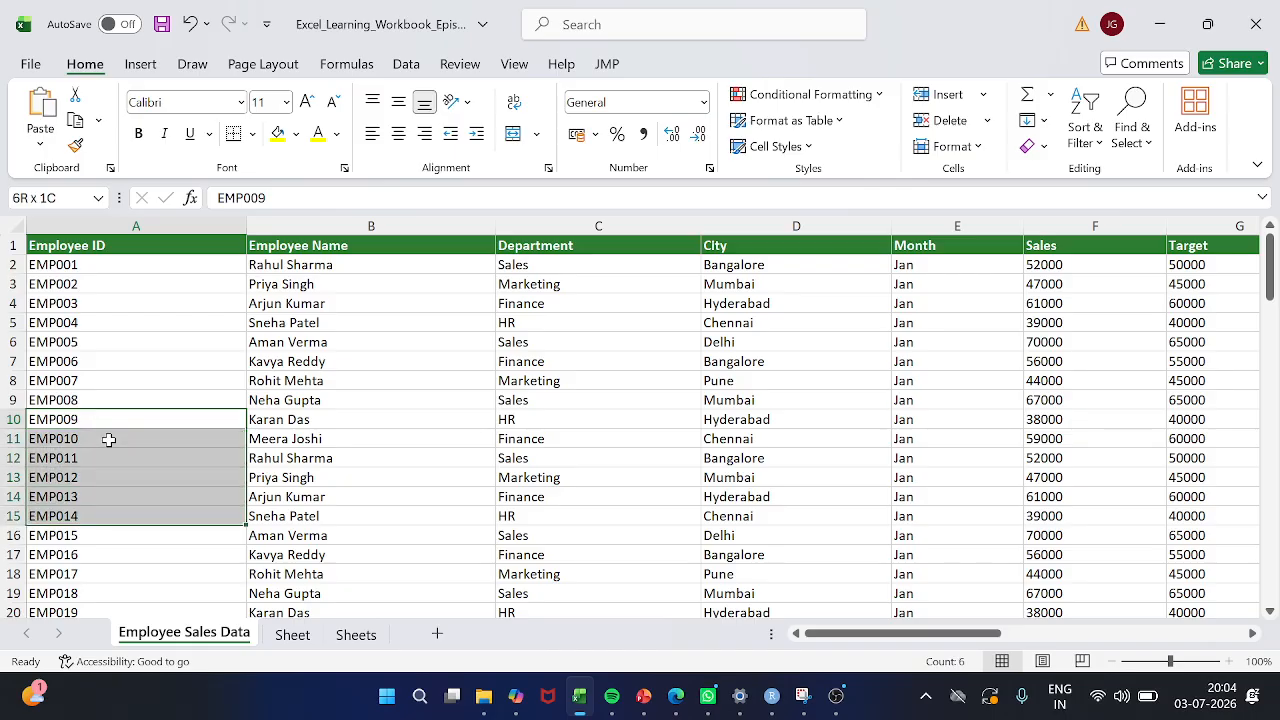
{"action": "type", "text": "Pending"}
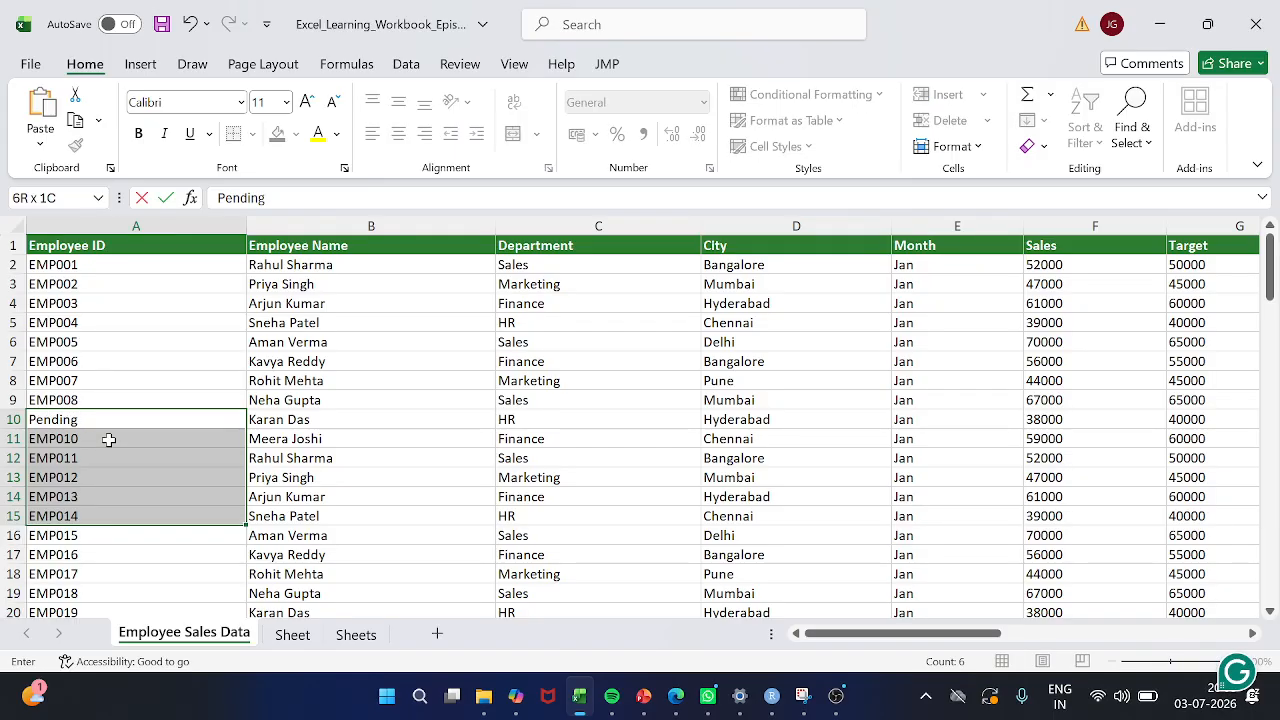
{"action": "key", "text": "ctrl+Return"}
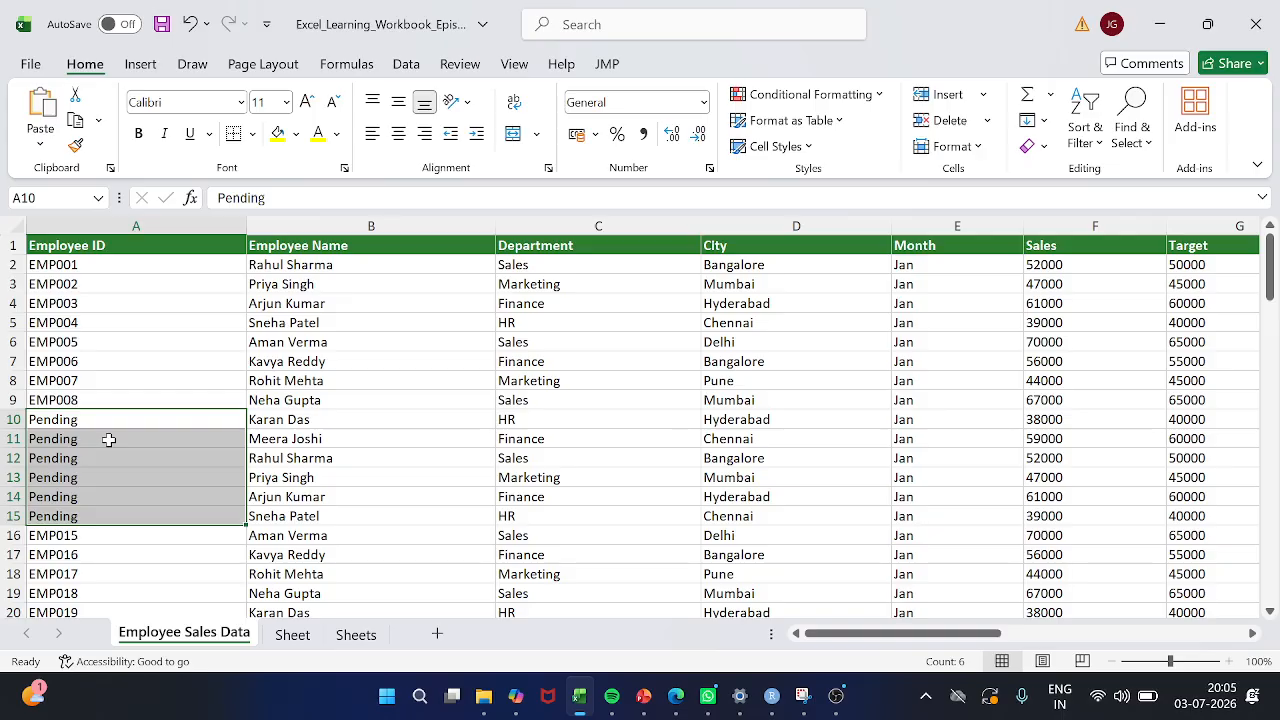
Undo the "Pending" fill in cells A10 to A15
{"action": "key", "text": "ctrl+z"}
{"action": "scroll", "coordinate": [403, 486], "scroll_direction": "right", "scroll_amount": 5}
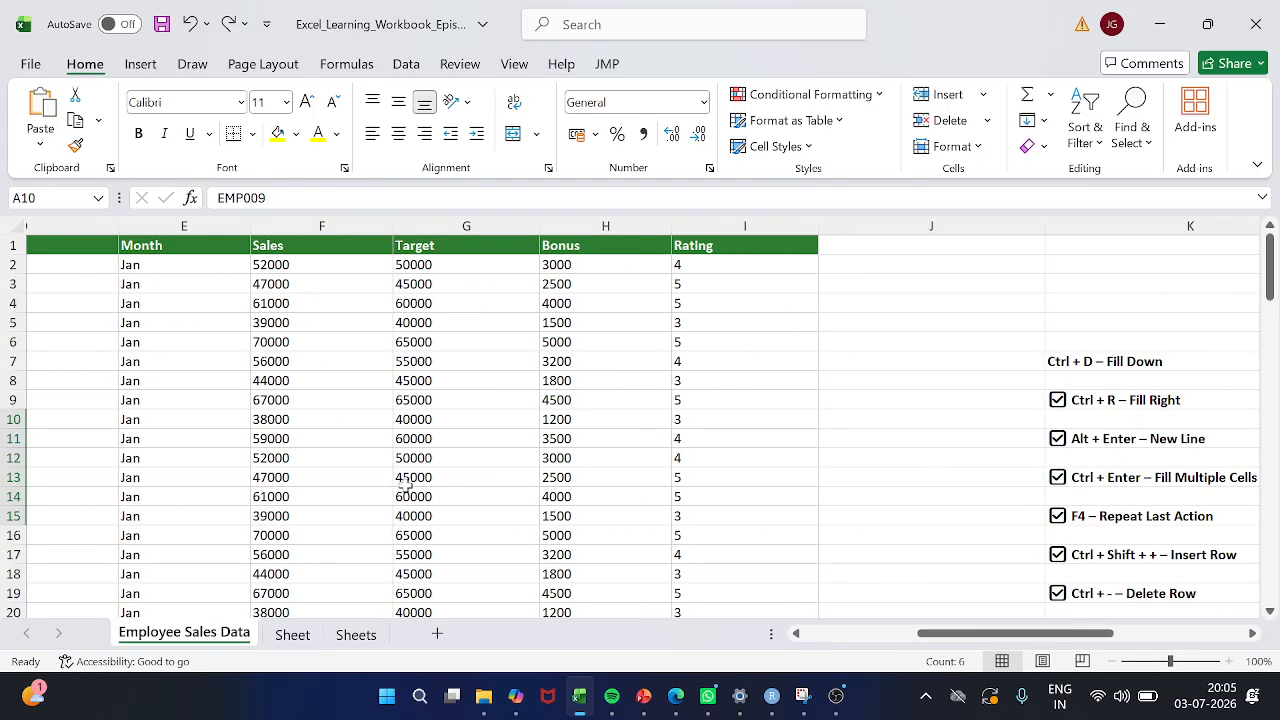
{"action": "scroll", "coordinate": [405, 486], "scroll_direction": "left", "scroll_amount": 5}
Fill the Employee Name cells B5 to B10 with the same sample first name in a single entry
{"action": "left_click", "coordinate": [334, 323]}
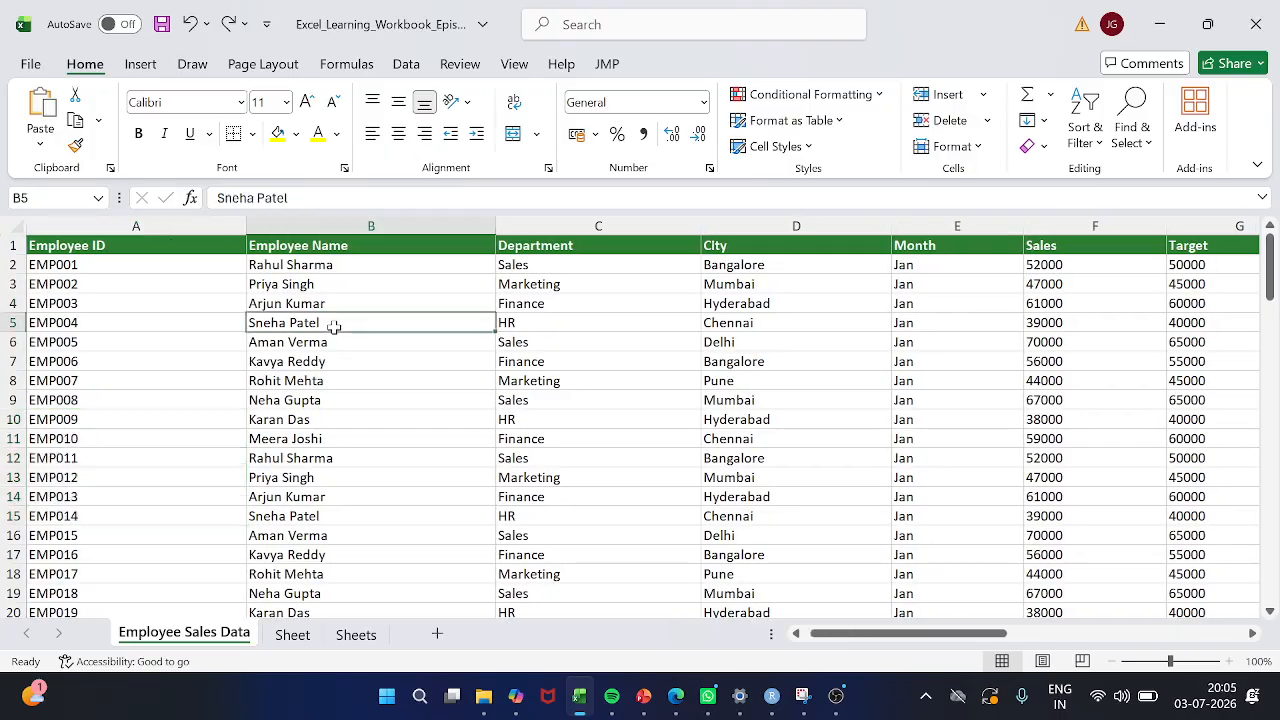
{"action": "left_click_drag", "start_coordinate": [334, 323], "coordinate": [328, 437]}
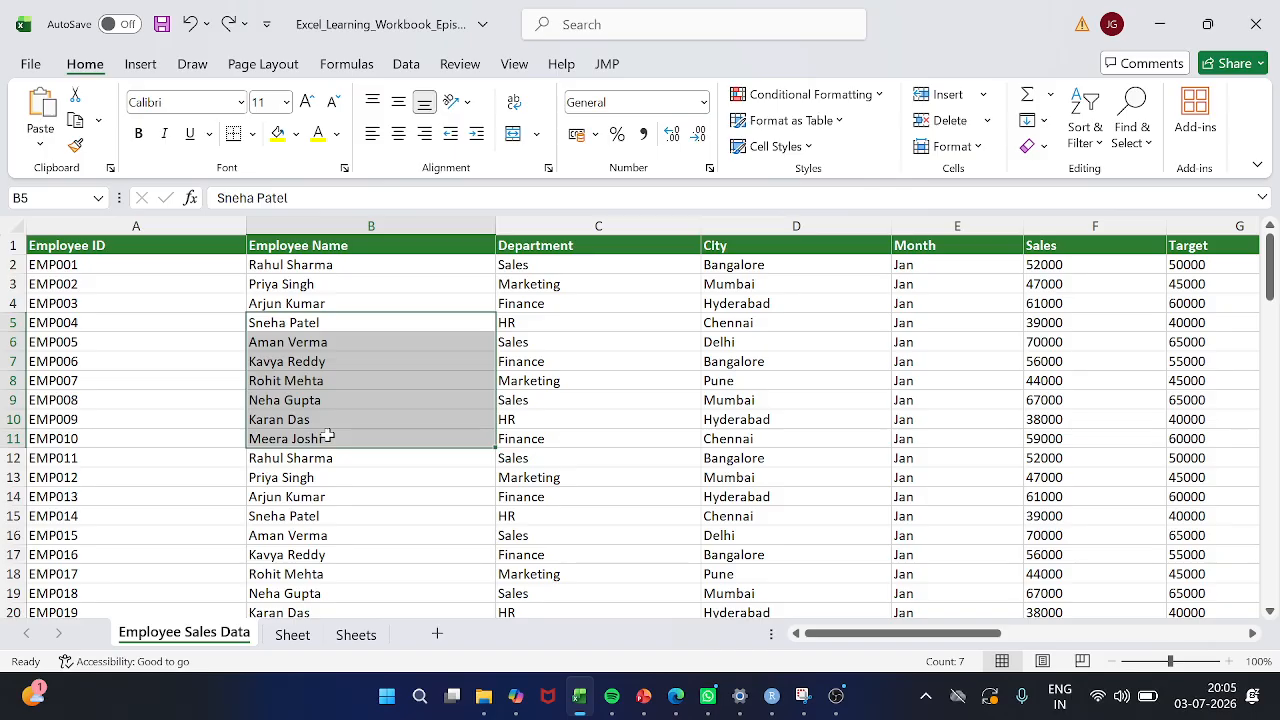
{"action": "left_click", "coordinate": [326, 532]}
{"action": "left_click_drag", "start_coordinate": [306, 321], "coordinate": [305, 425]}
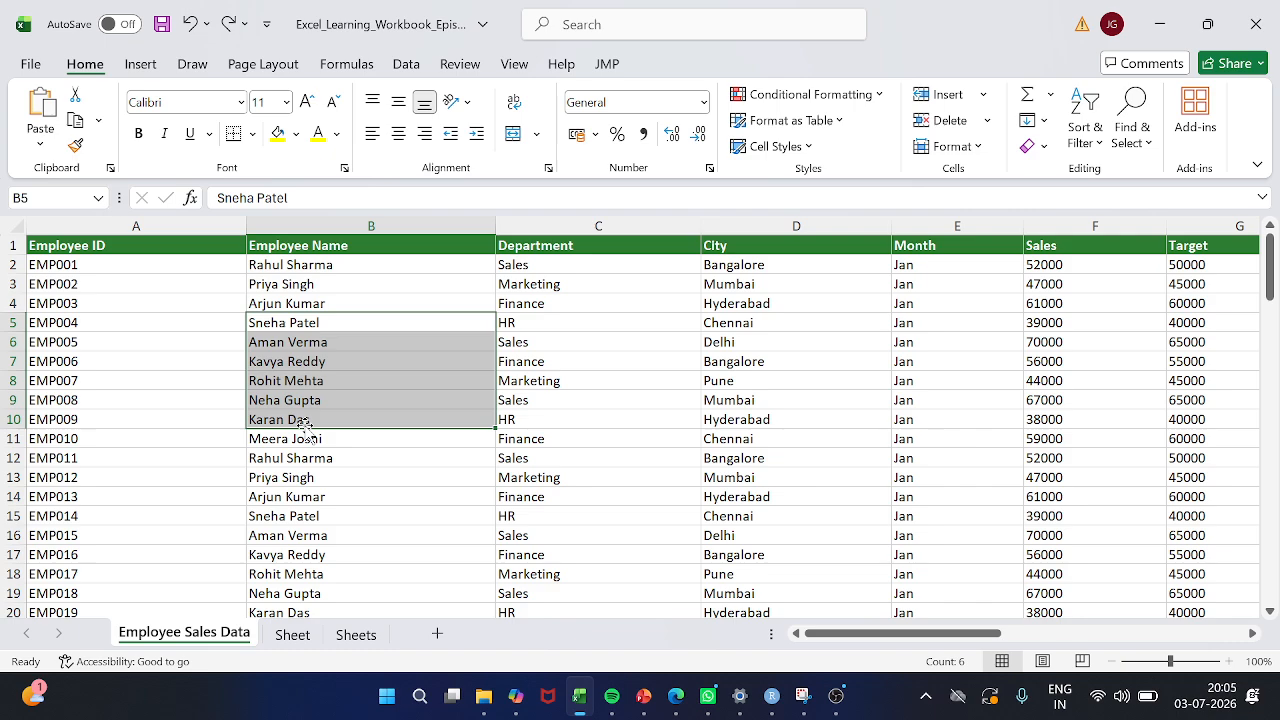
{"action": "type", "text": "Jyoshna"}
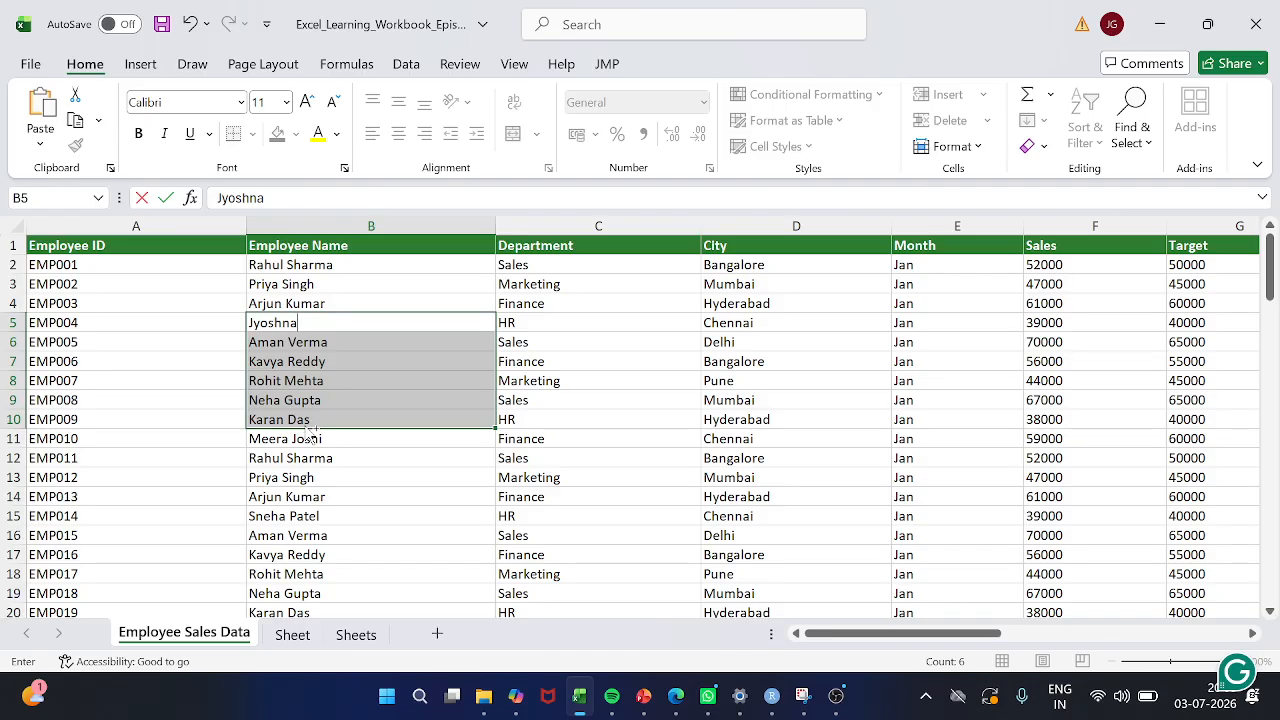
{"action": "key", "text": "ctrl+Return"}
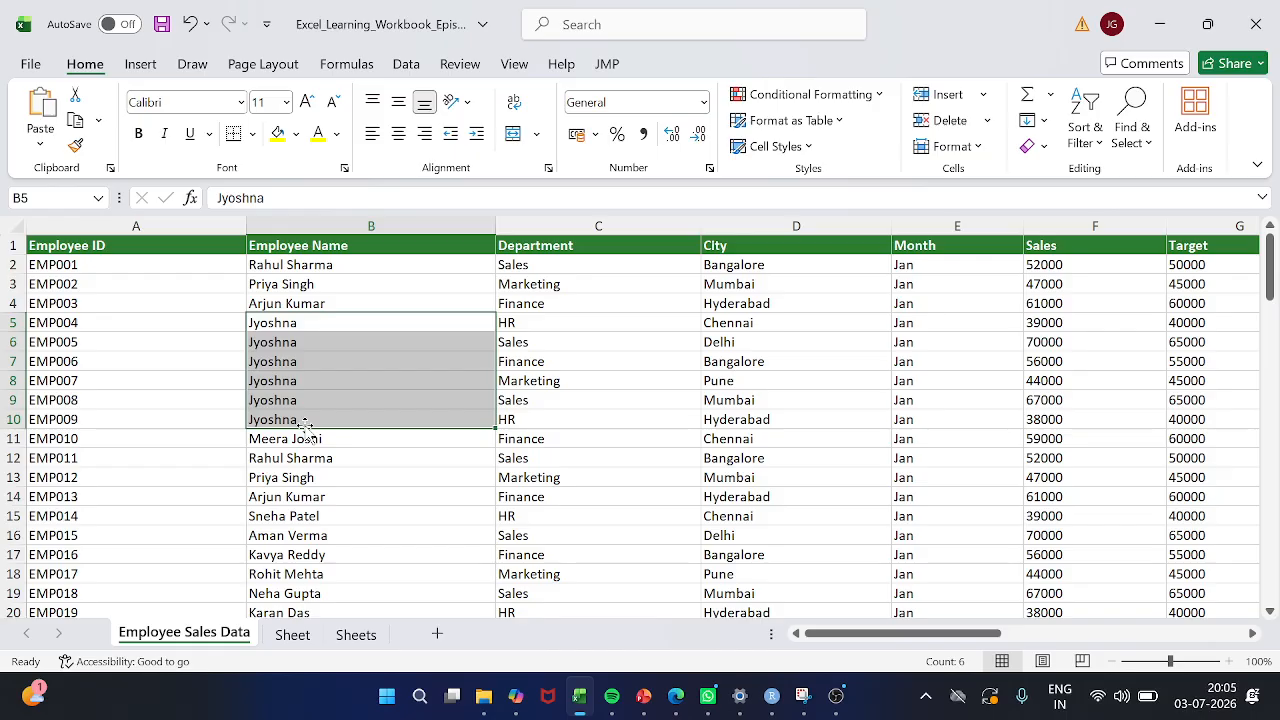
Undo the sample name fill in cells B5 to B10
{"action": "scroll", "coordinate": [305, 425], "scroll_direction": "down", "scroll_amount": 3}
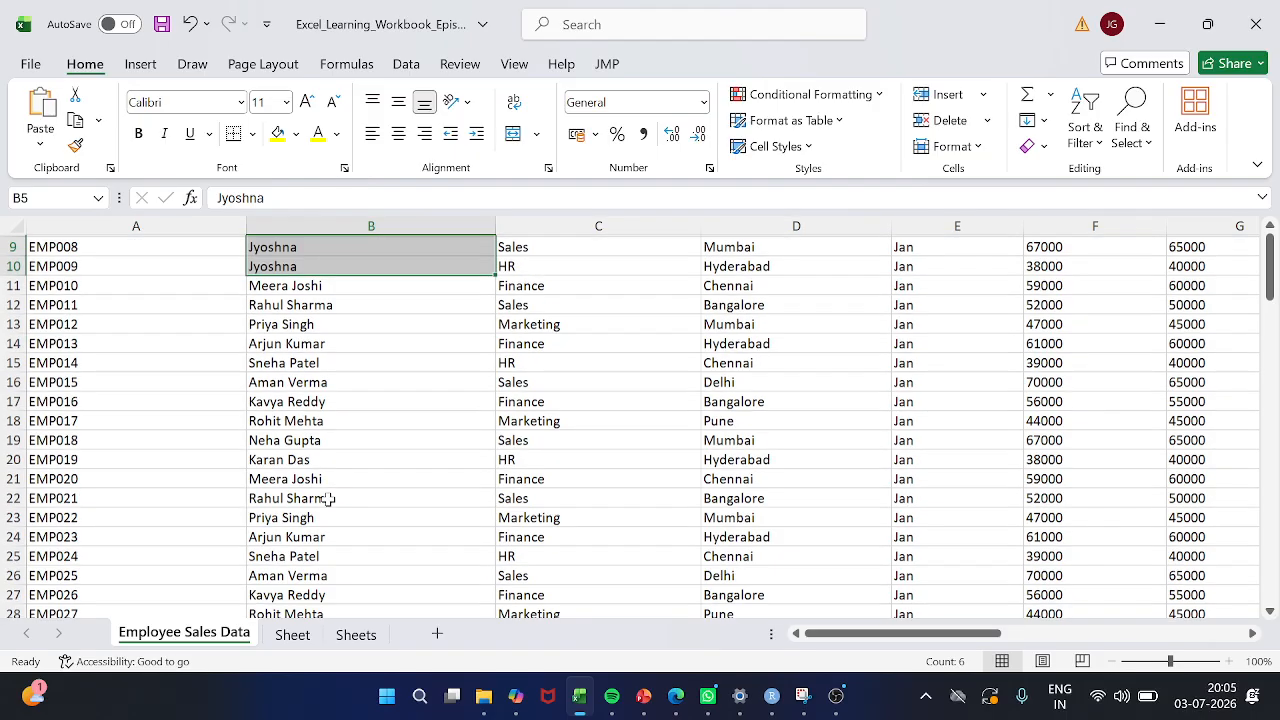
{"action": "left_click_drag", "start_coordinate": [317, 432], "coordinate": [320, 578]}
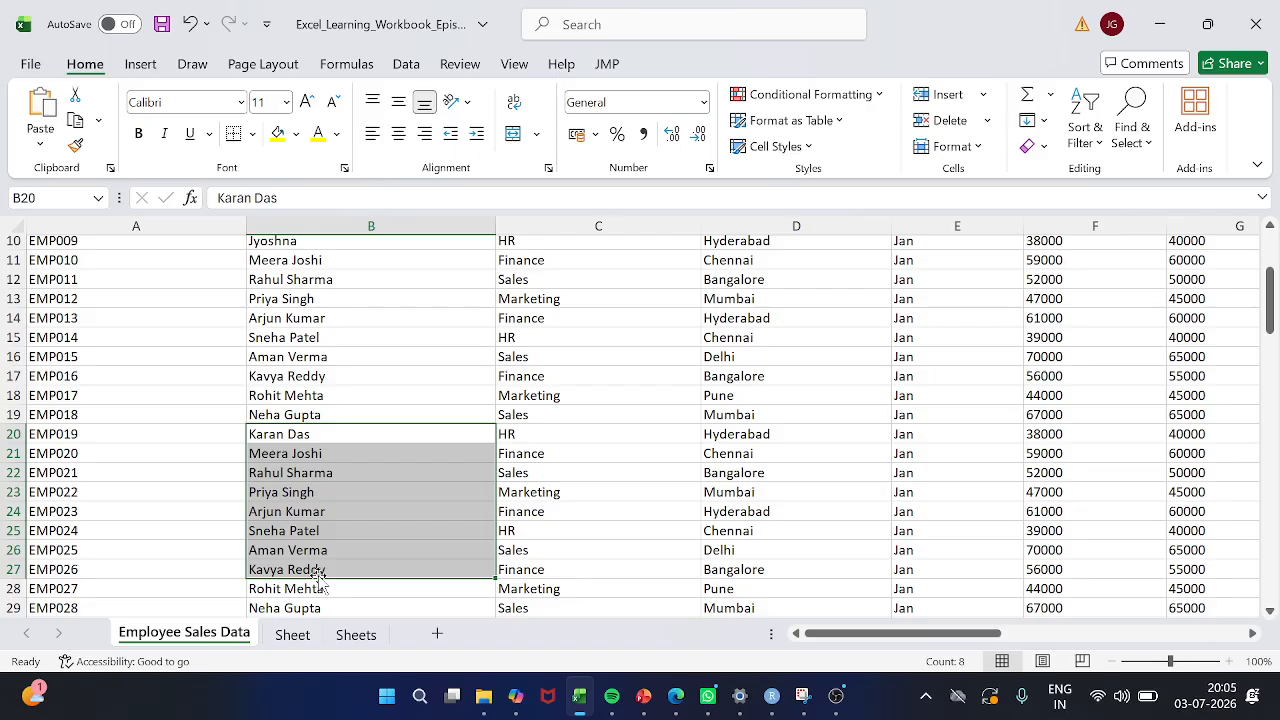
{"action": "scroll", "coordinate": [343, 354], "scroll_direction": "down", "scroll_amount": 3}
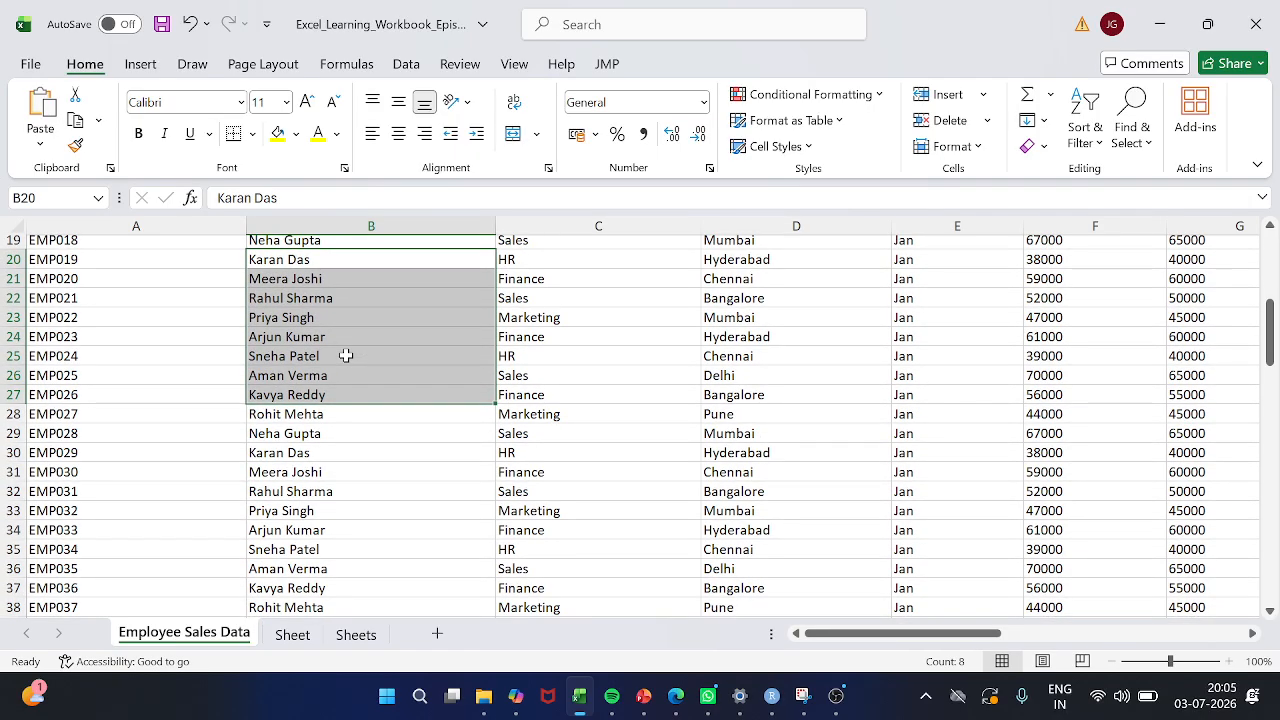
{"action": "scroll", "coordinate": [344, 354], "scroll_direction": "up", "scroll_amount": 6}
{"action": "left_click_drag", "start_coordinate": [309, 321], "coordinate": [313, 398]}
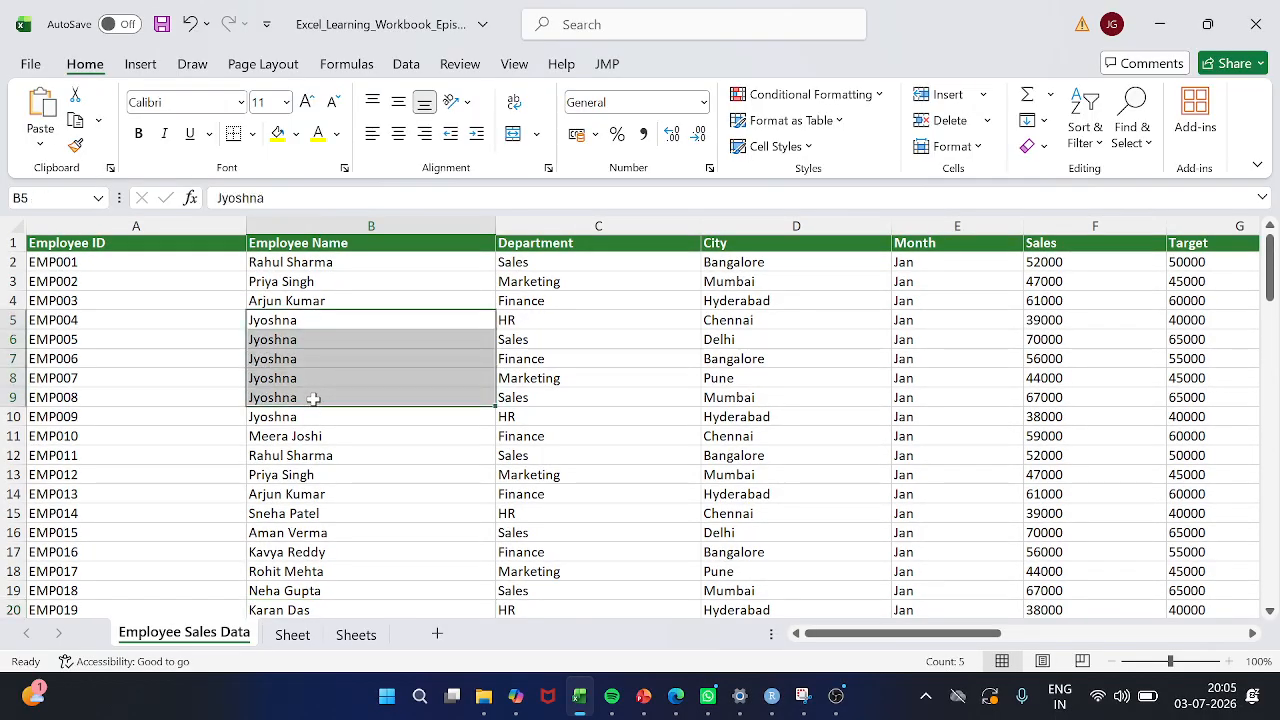
{"action": "key", "text": "ctrl+z"}
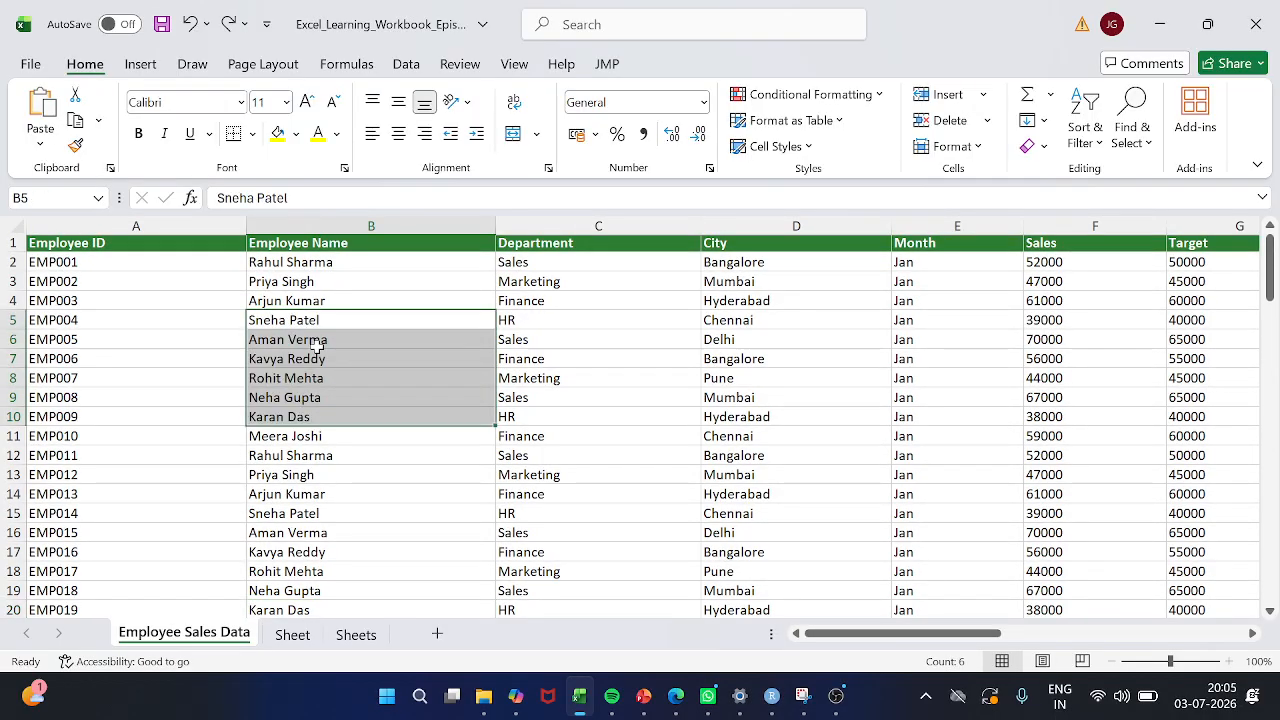
{"action": "left_click_drag", "start_coordinate": [292, 436], "coordinate": [292, 572]}
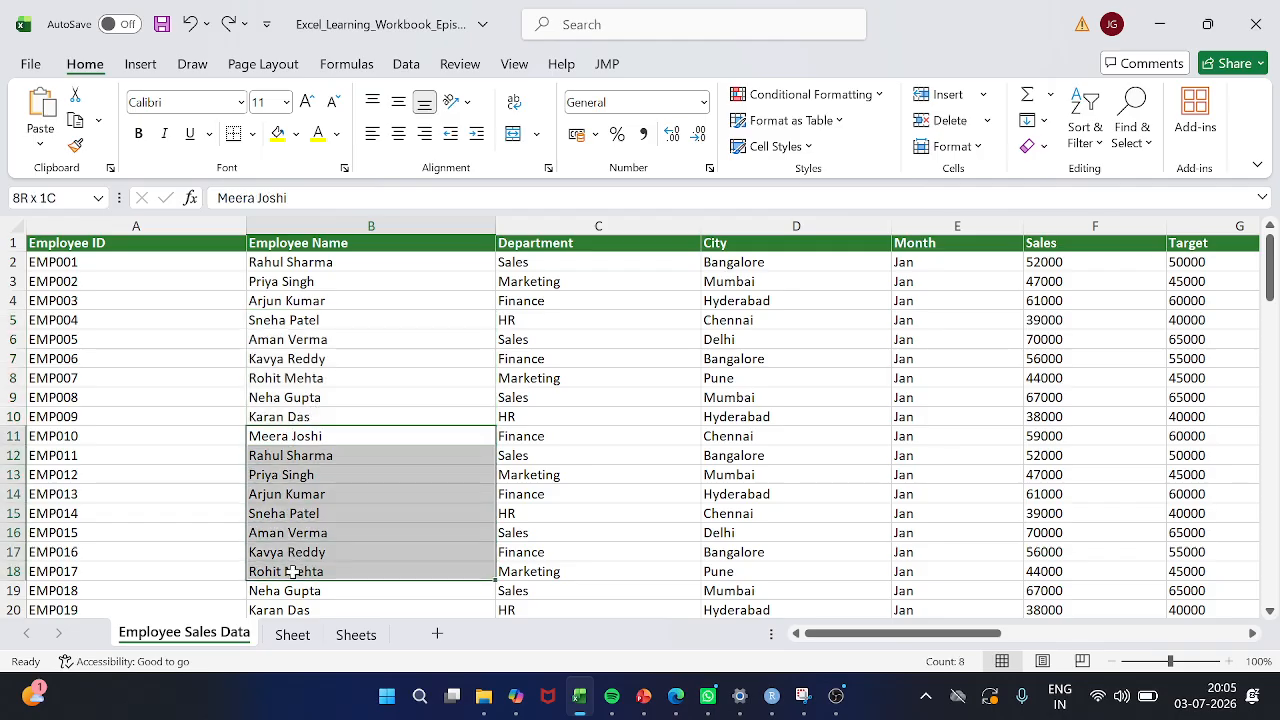
{"action": "left_click", "coordinate": [511, 497]}
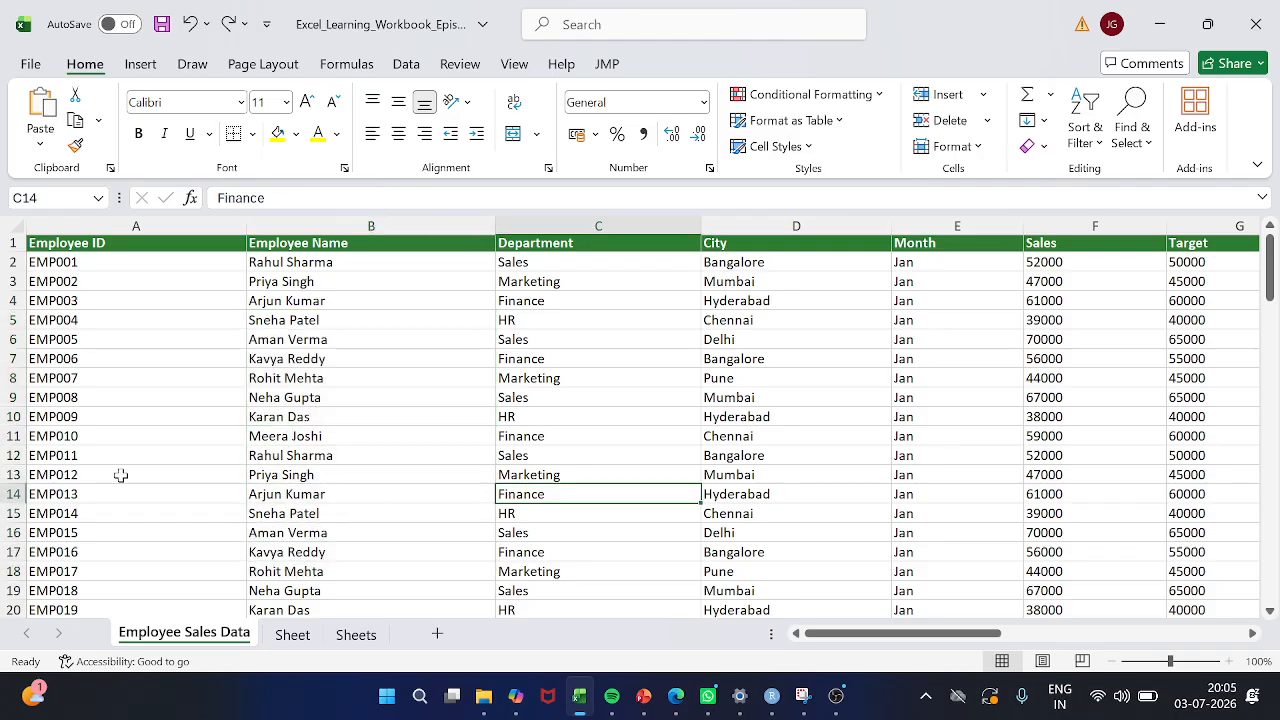
{"action": "left_click", "coordinate": [266, 434]}
{"action": "key", "text": "shift+Down"}
{"action": "key", "text": "shift+Down"}
{"action": "key", "text": "shift+Down"}
{"action": "key", "text": "shift+Down"}
{"action": "key", "text": "shift+Down"}
{"action": "key", "text": "shift+Down"}
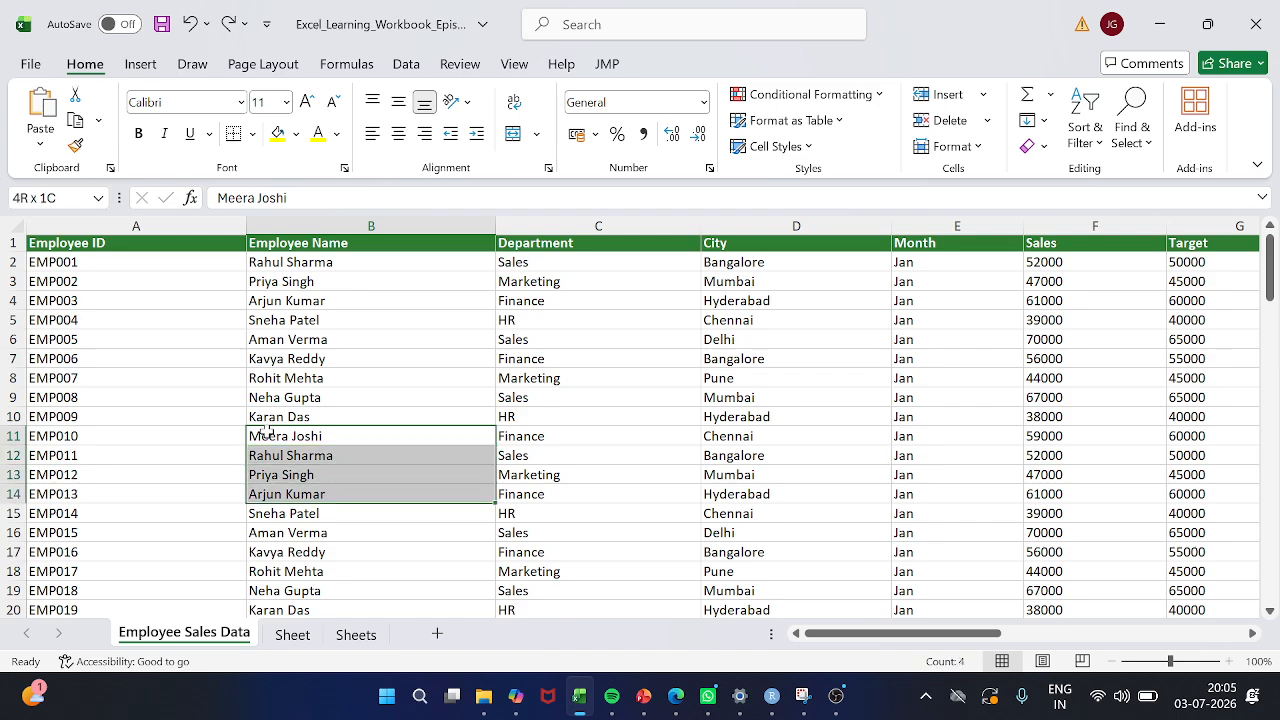
Fill the Department cells C11 to C16 with "Finance" in a single entry
{"action": "scroll", "coordinate": [518, 490], "scroll_direction": "right", "scroll_amount": 2}
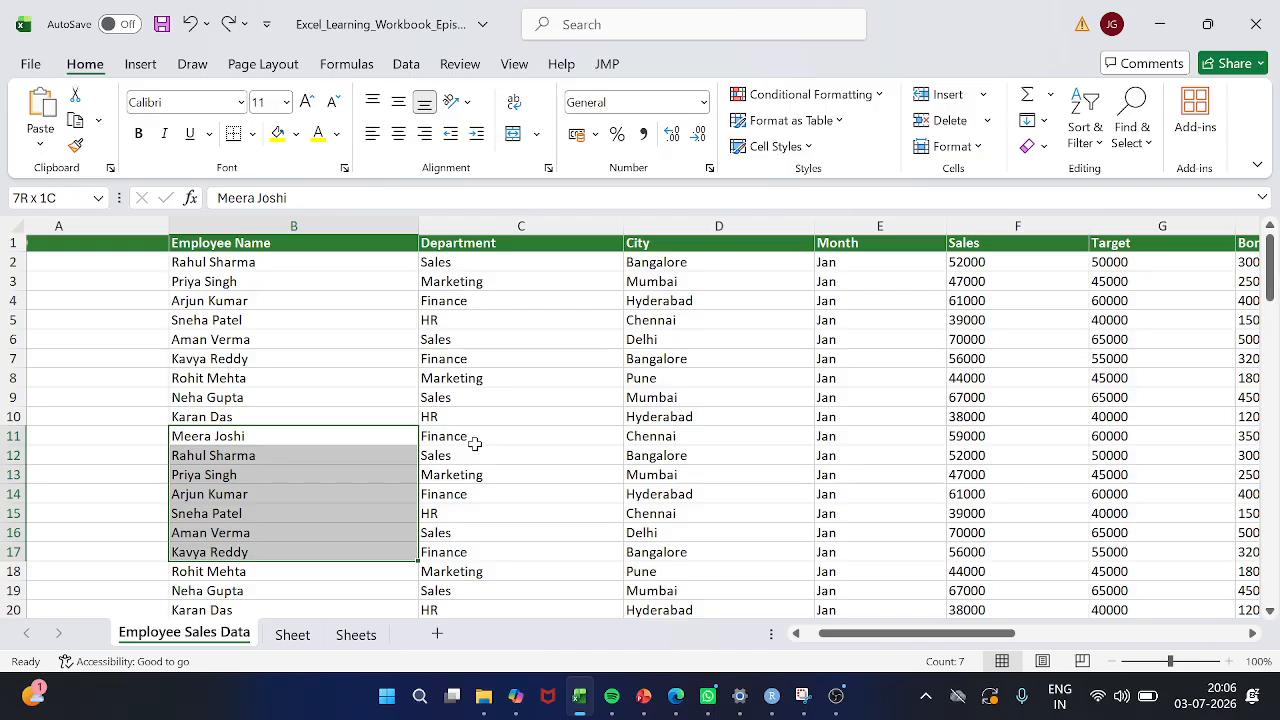
{"action": "left_click_drag", "start_coordinate": [484, 438], "coordinate": [473, 535]}
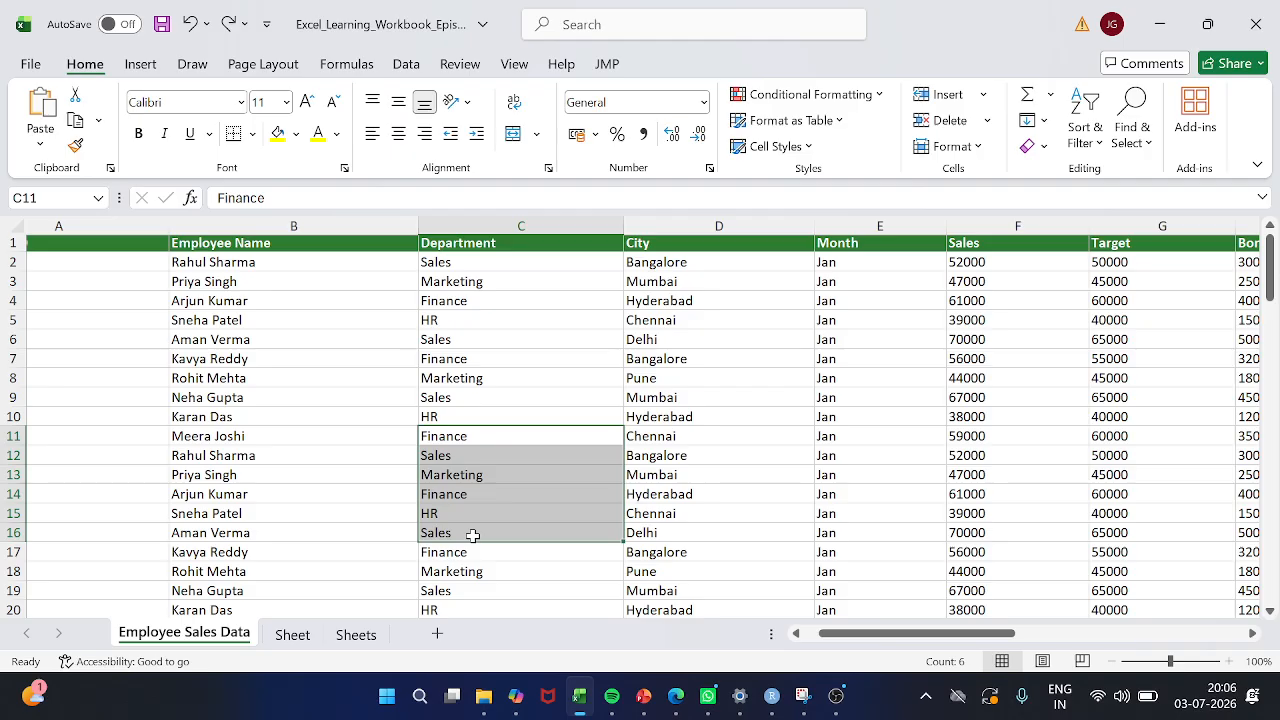
{"action": "type", "text": "Finanve"}
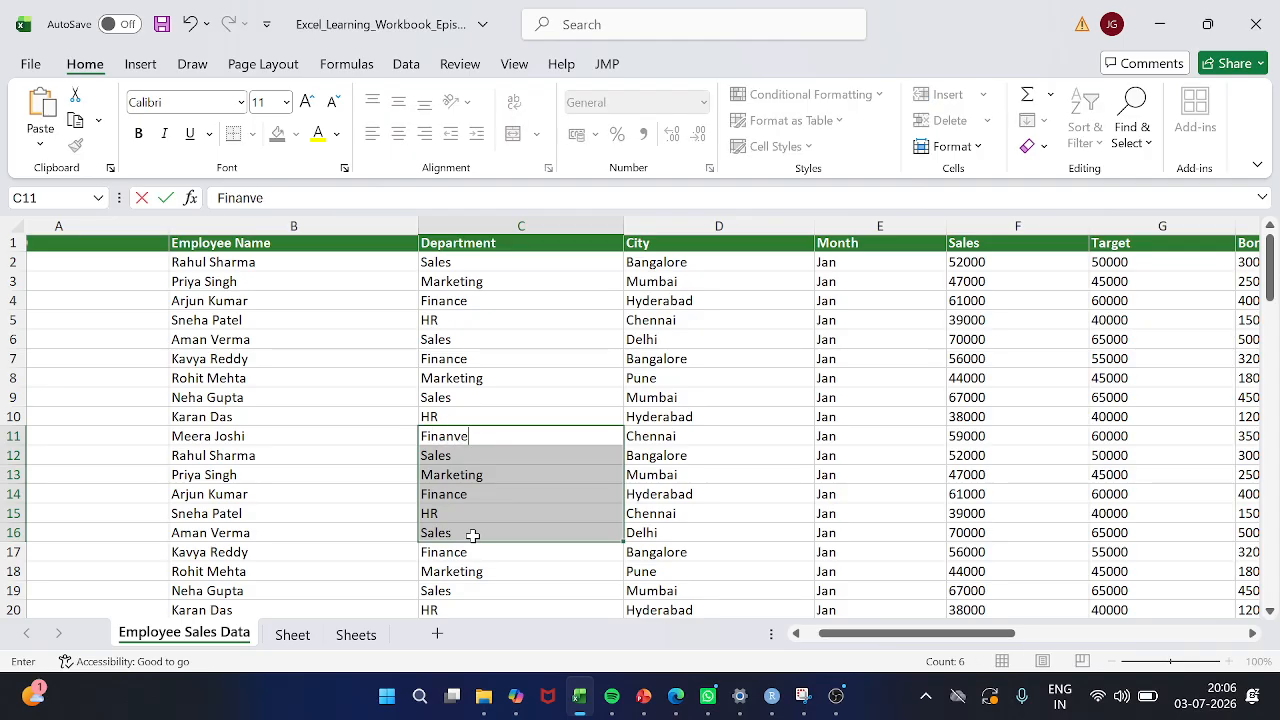
{"action": "key", "text": "Escape"}
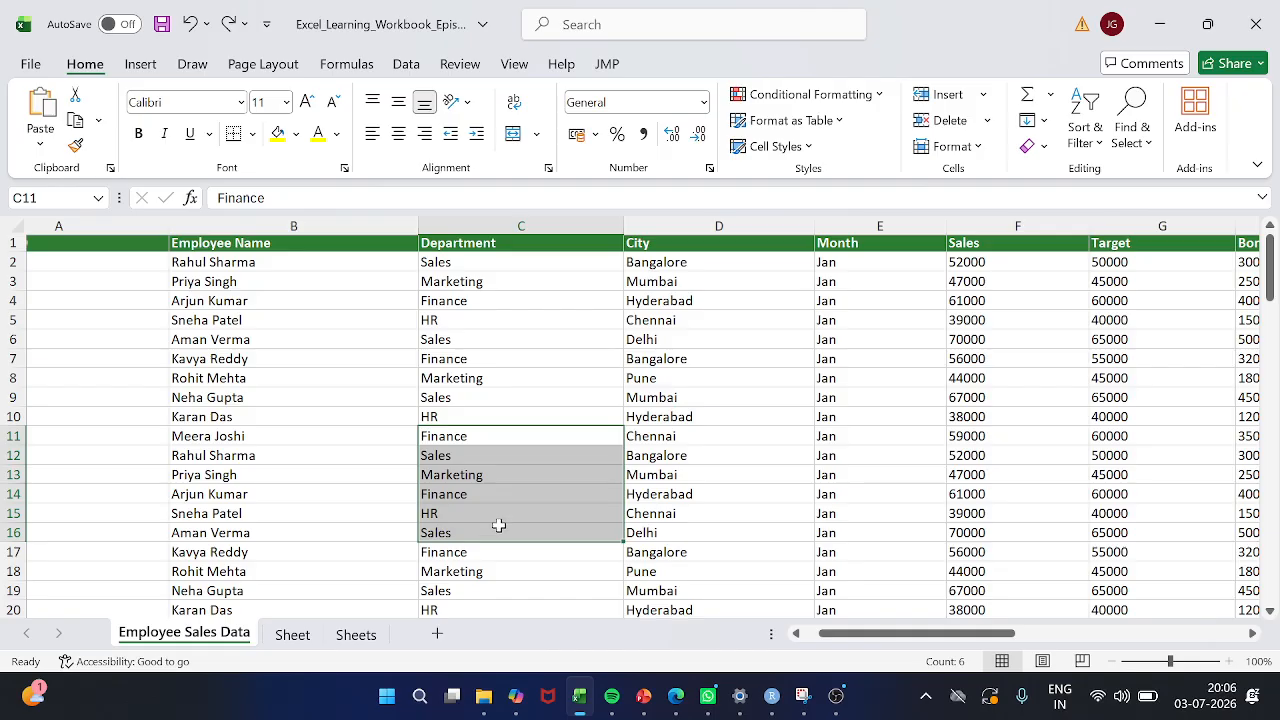
{"action": "type", "text": "Finance"}
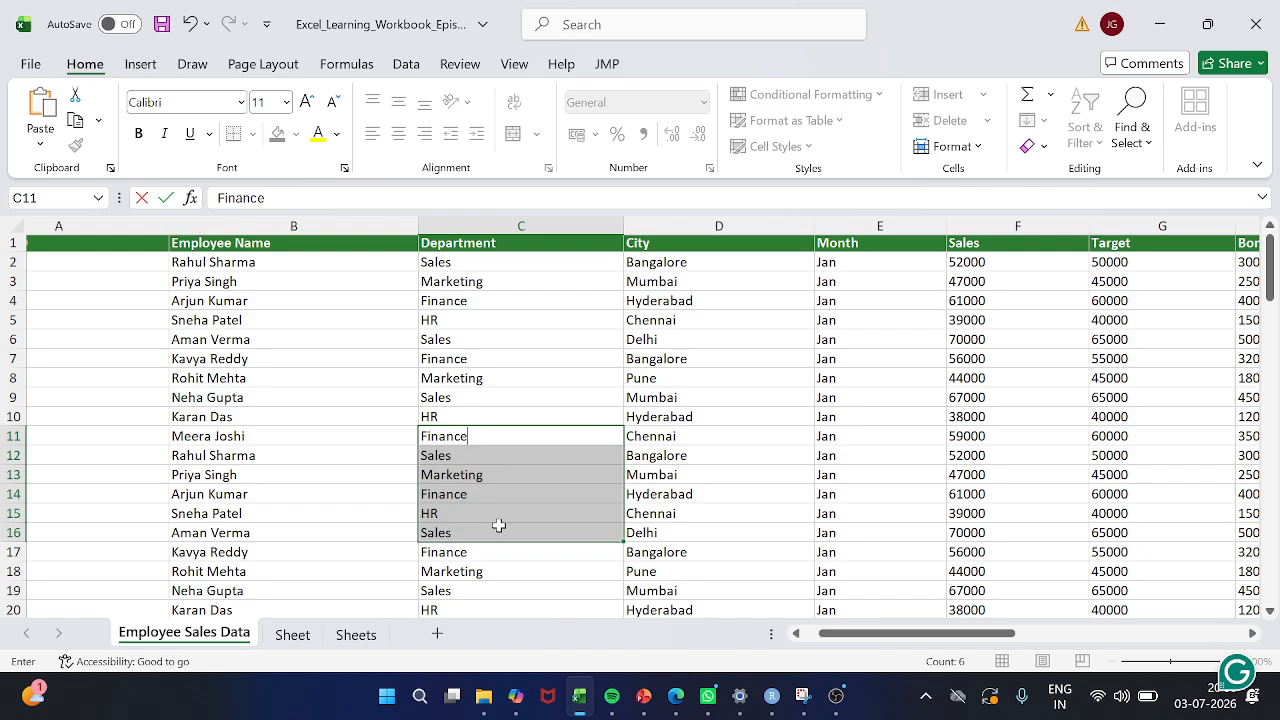
{"action": "key", "text": "ctrl+Return"}
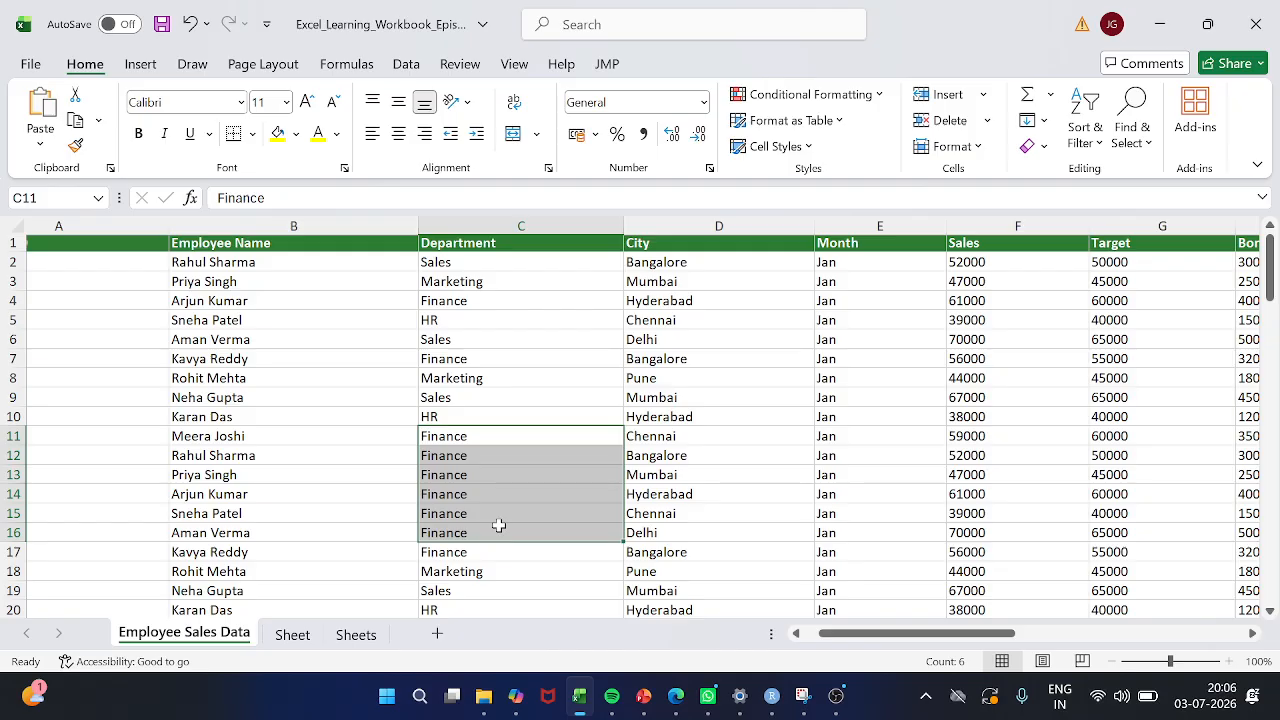
Undo the "Finance" fill in cells C11 to C16
{"action": "key", "text": "ctrl+z"}
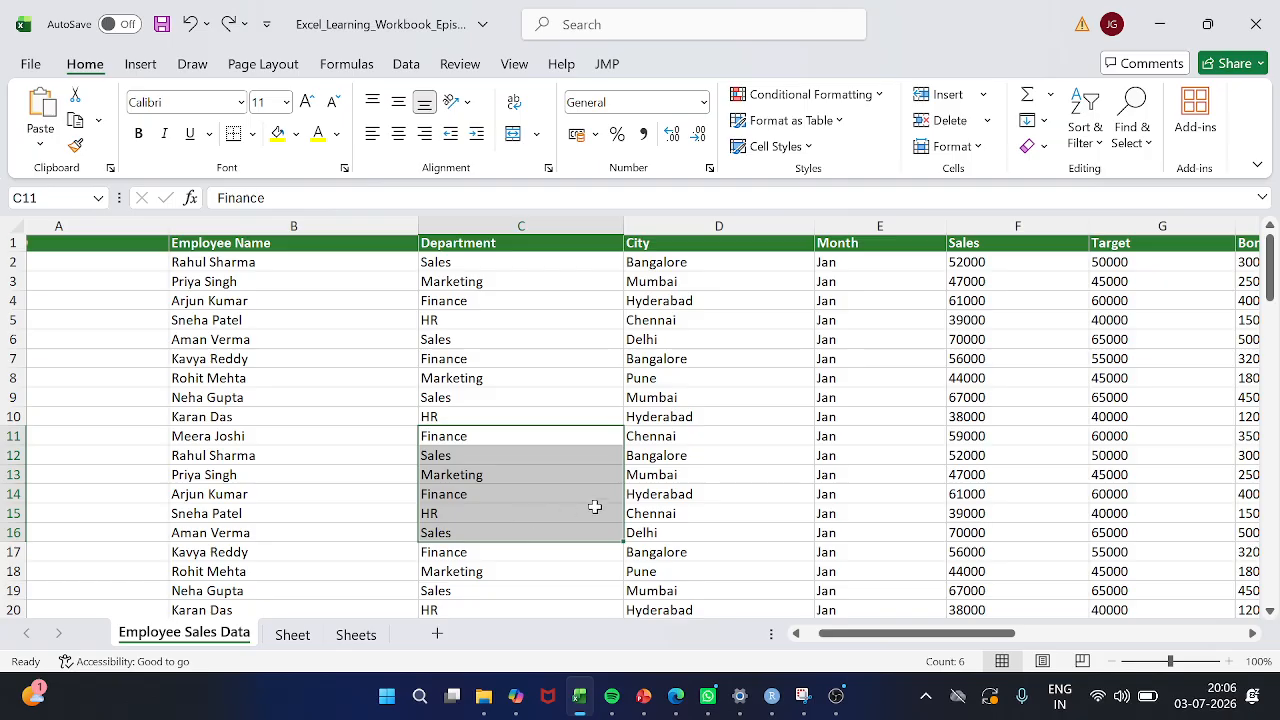
{"action": "scroll", "coordinate": [690, 519], "scroll_direction": "right", "scroll_amount": 2}
{"action": "scroll", "coordinate": [690, 519], "scroll_direction": "right", "scroll_amount": 1}
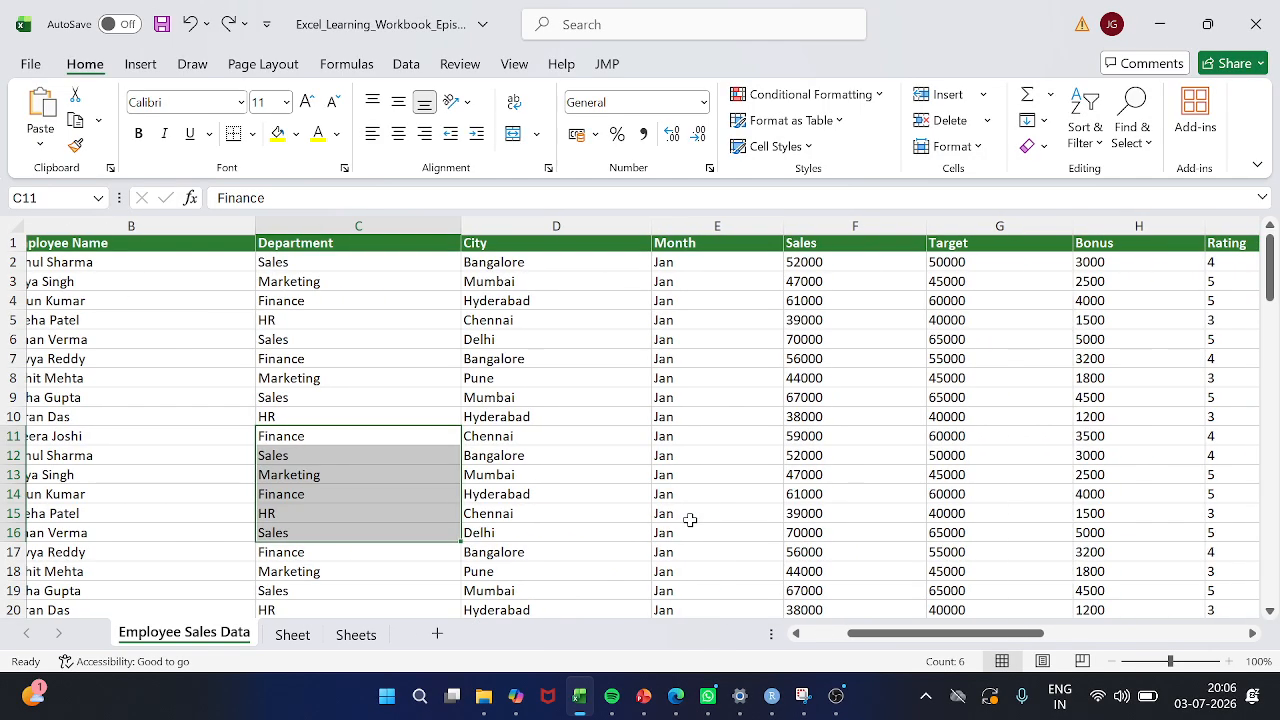
{"action": "scroll", "coordinate": [538, 476], "scroll_direction": "left", "scroll_amount": 3}
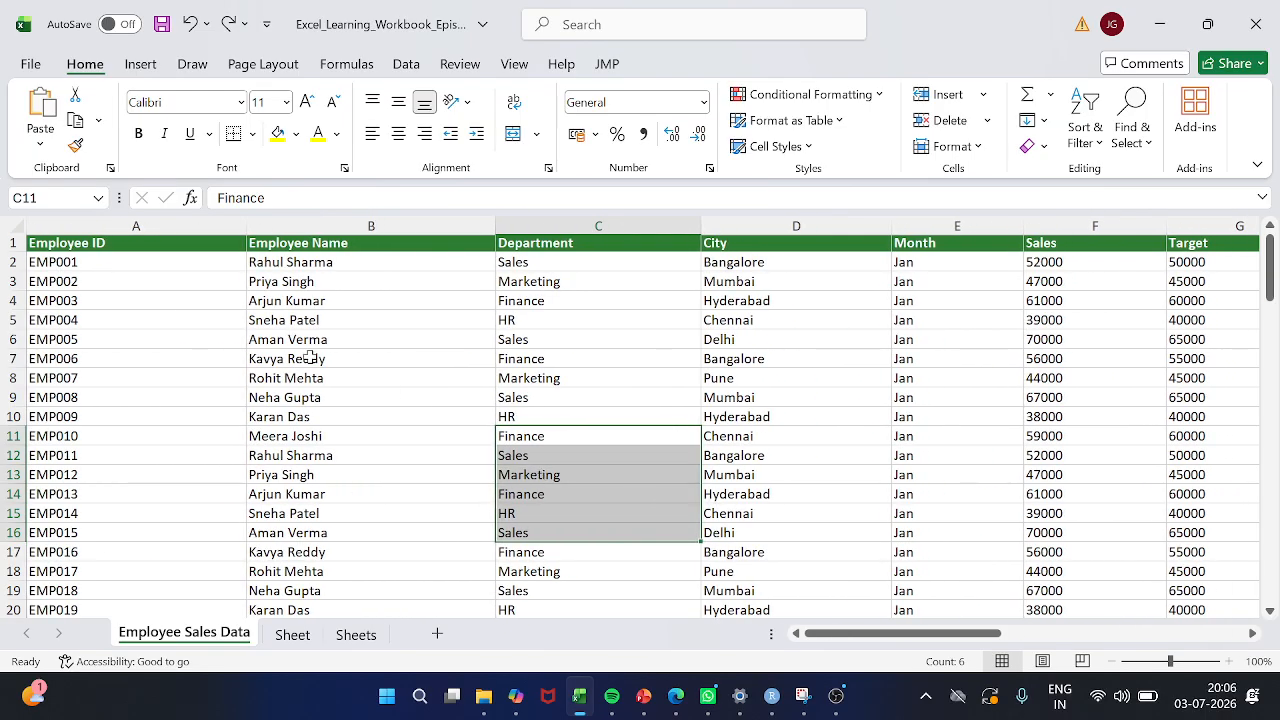
{"action": "scroll", "coordinate": [237, 492], "scroll_direction": "down", "scroll_amount": 1}
{"action": "scroll", "coordinate": [237, 492], "scroll_direction": "up", "scroll_amount": 1}
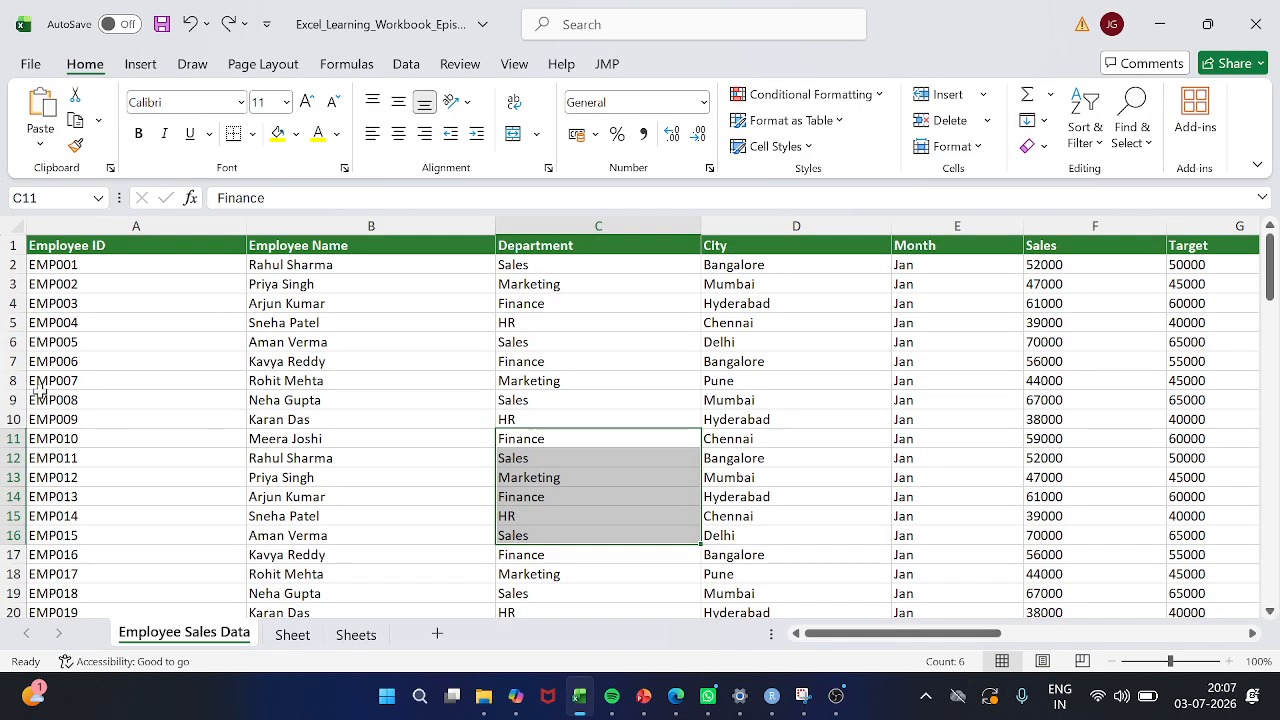
Set the font color of the Employee Name cell B7 to the standard dark red
{"action": "left_click", "coordinate": [85, 357]}
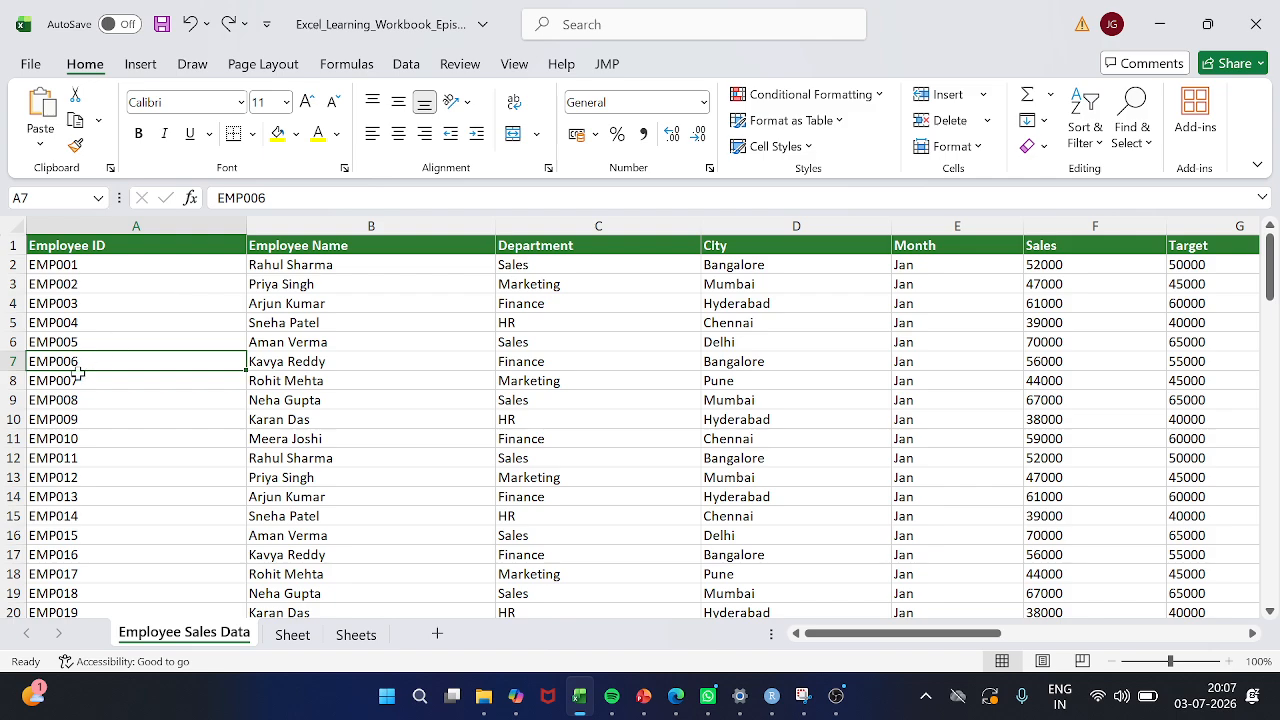
{"action": "left_click", "coordinate": [324, 365]}
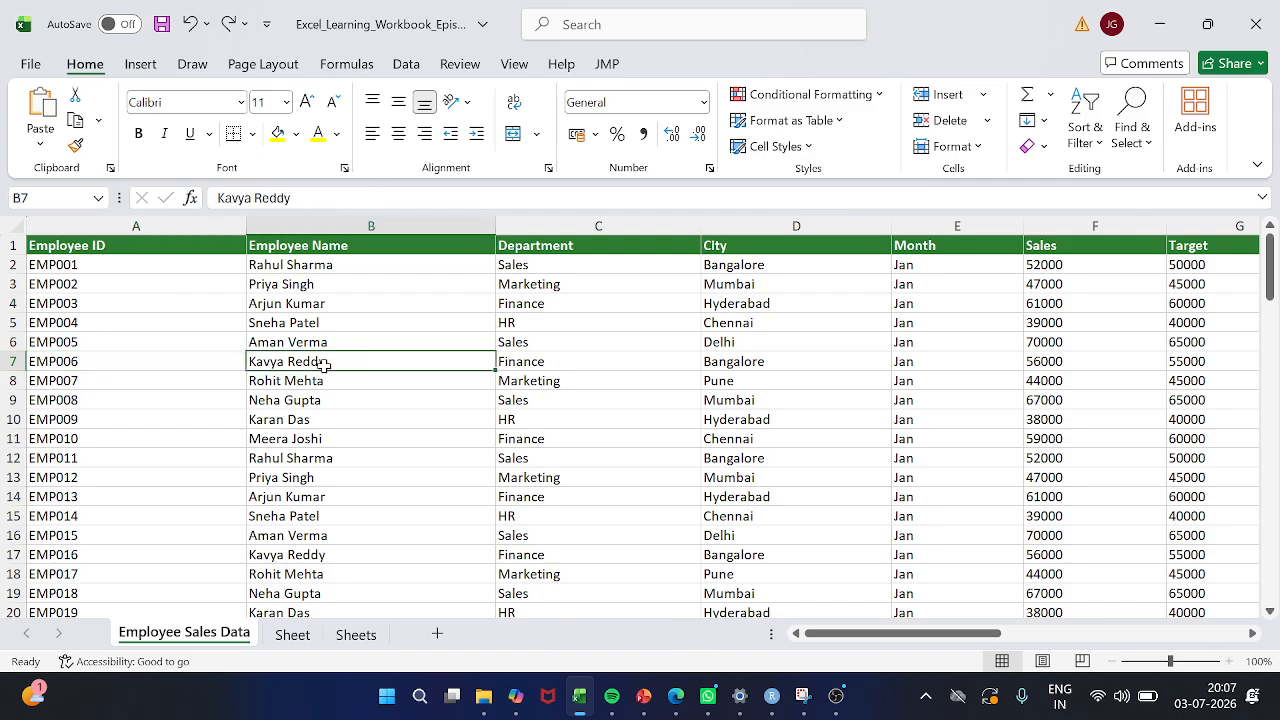
{"action": "left_click", "coordinate": [318, 133]}
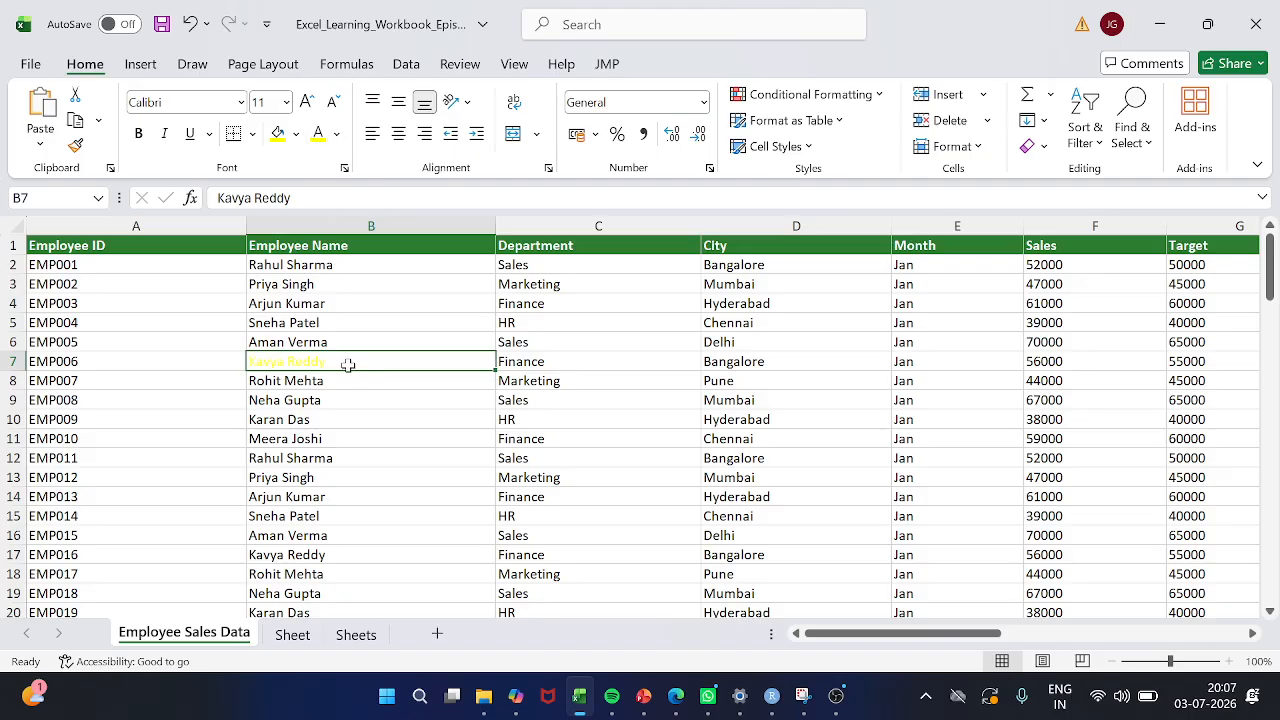
{"action": "left_click", "coordinate": [337, 133]}
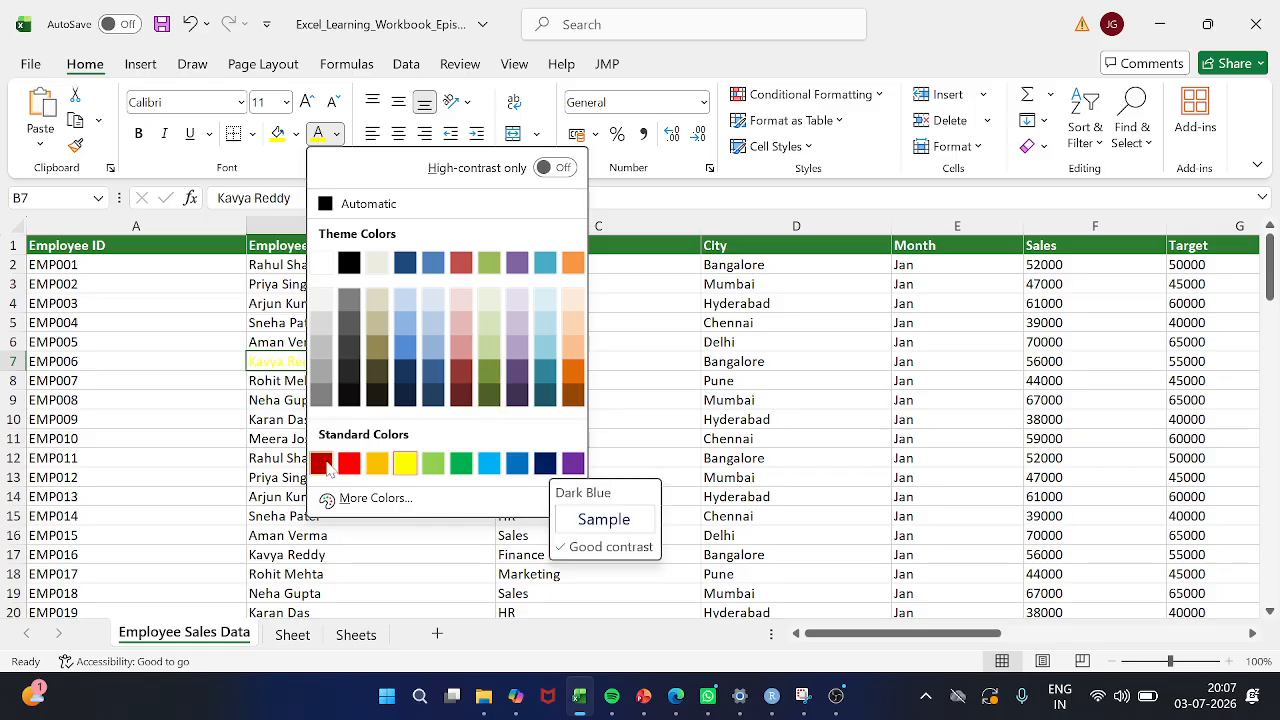
{"action": "left_click", "coordinate": [322, 462]}
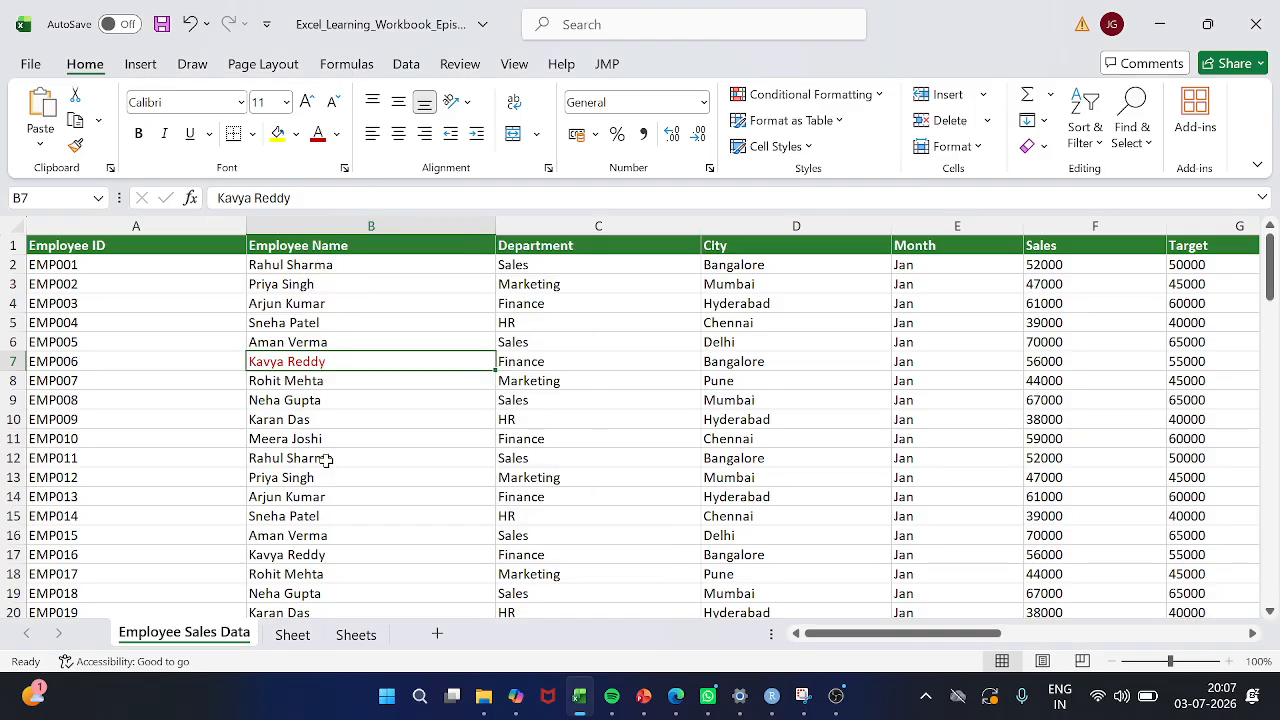
Apply the dark red font color to cell B8, and repeat that last action on cells B9 and B10
{"action": "left_click", "coordinate": [318, 384]}
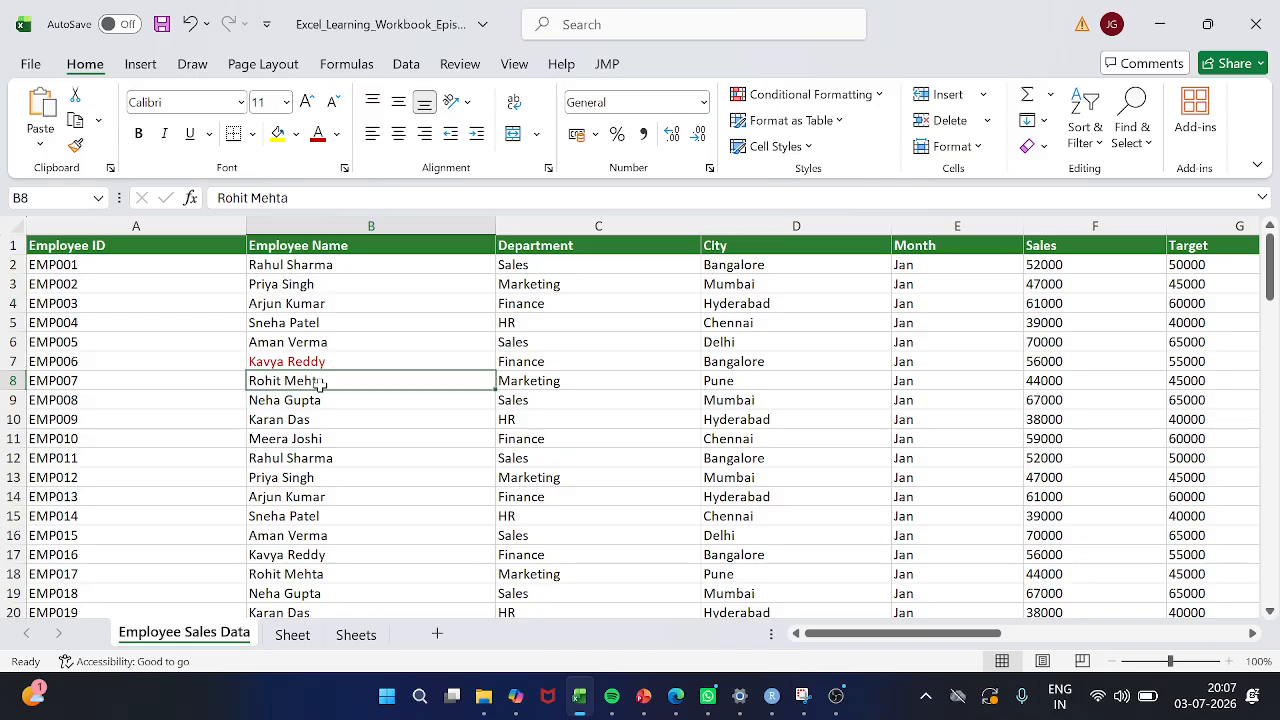
{"action": "left_click", "coordinate": [316, 143]}
{"action": "left_click", "coordinate": [311, 400]}
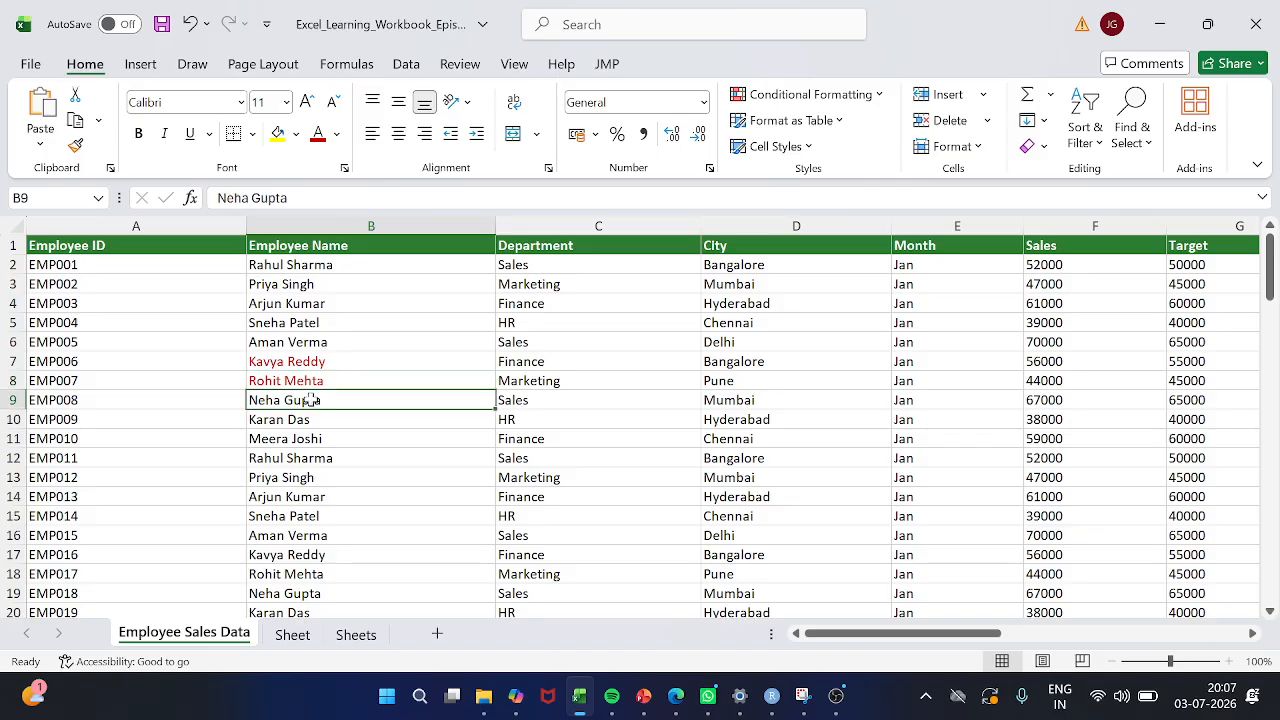
{"action": "key", "text": "F4"}
{"action": "key", "text": "Down"}
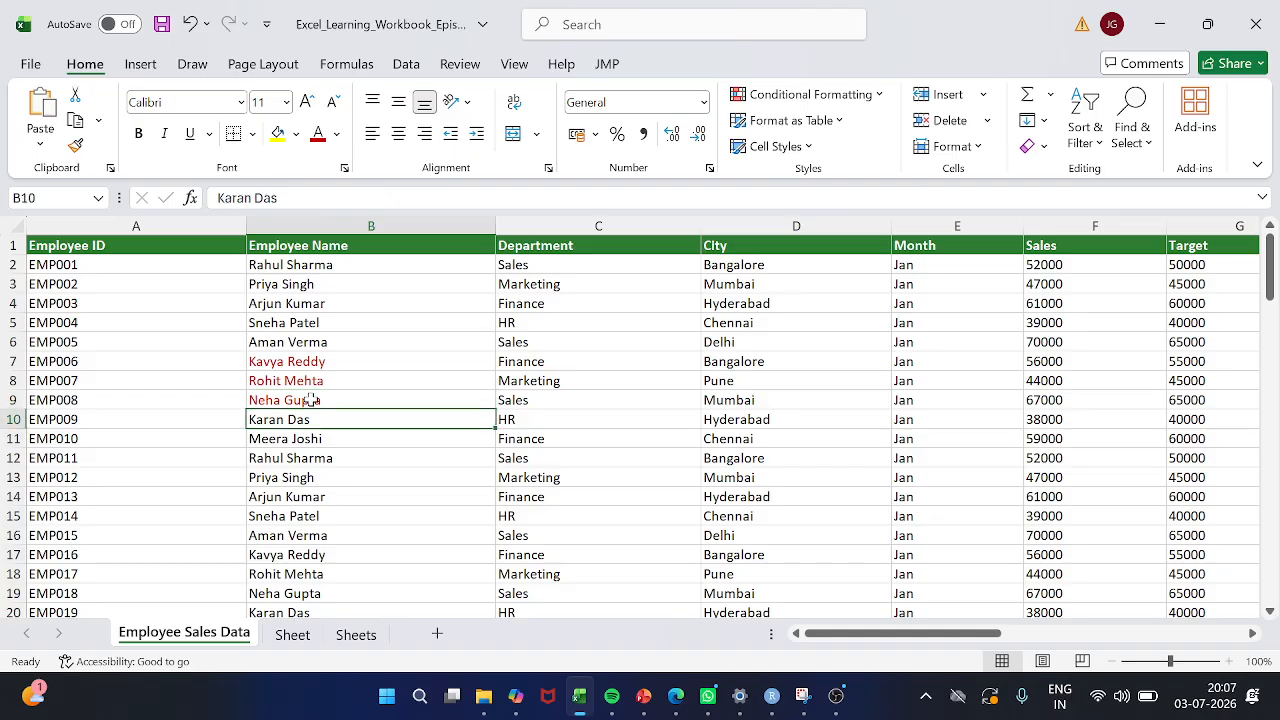
{"action": "key", "text": "F4"}
Apply the dark red font color to the whole of row 9
{"action": "left_click", "coordinate": [312, 400]}
{"action": "key", "text": "shift+space"}
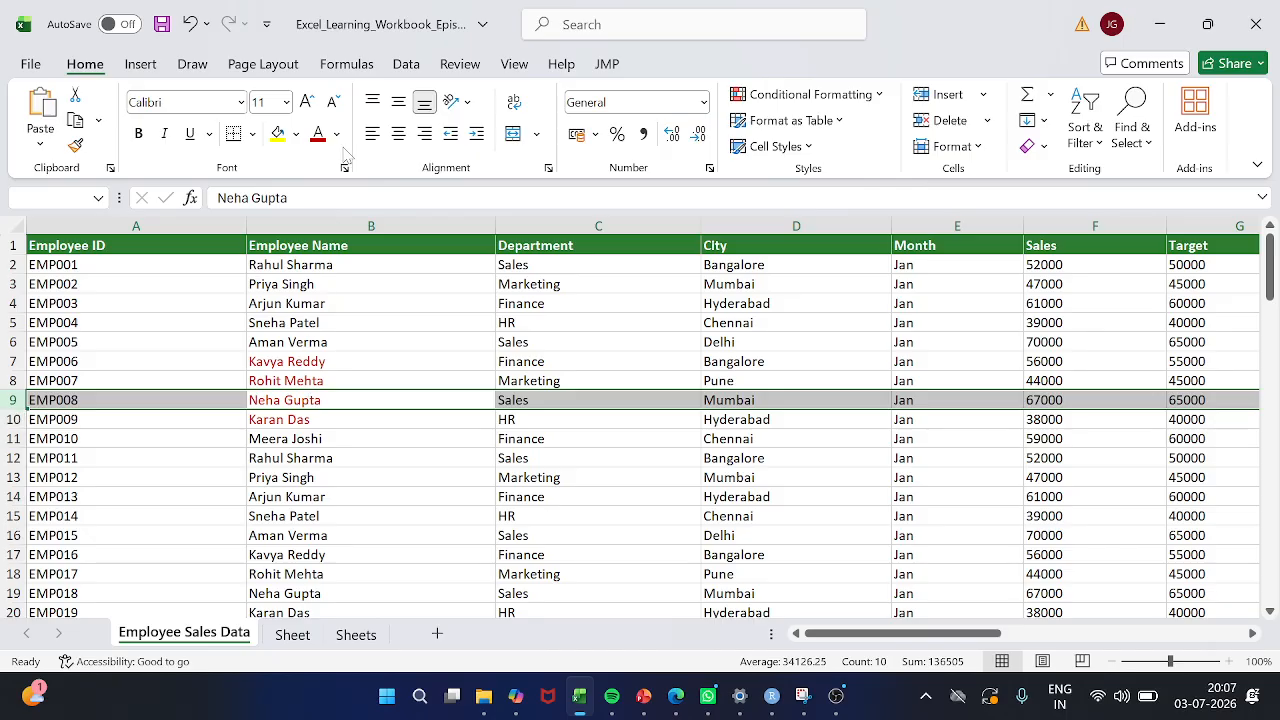
{"action": "left_click", "coordinate": [318, 134]}
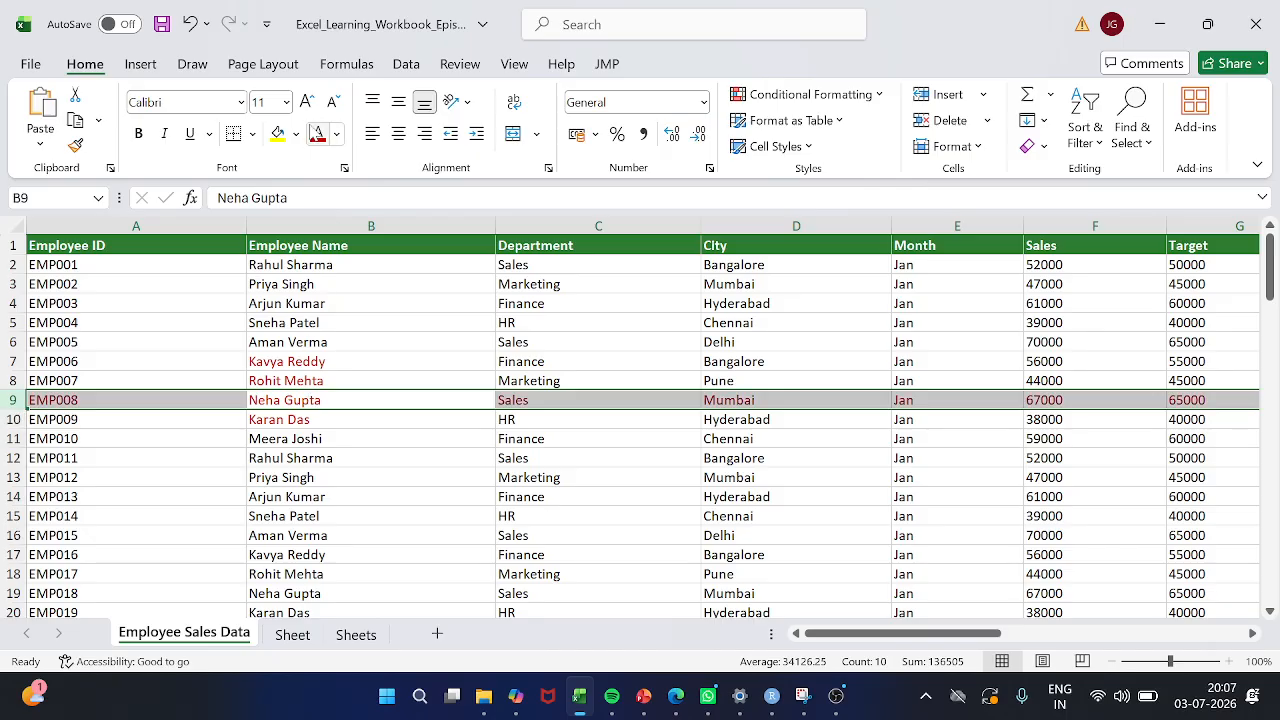
Repeat the last font color action on the whole of row 10
{"action": "left_click", "coordinate": [324, 420]}
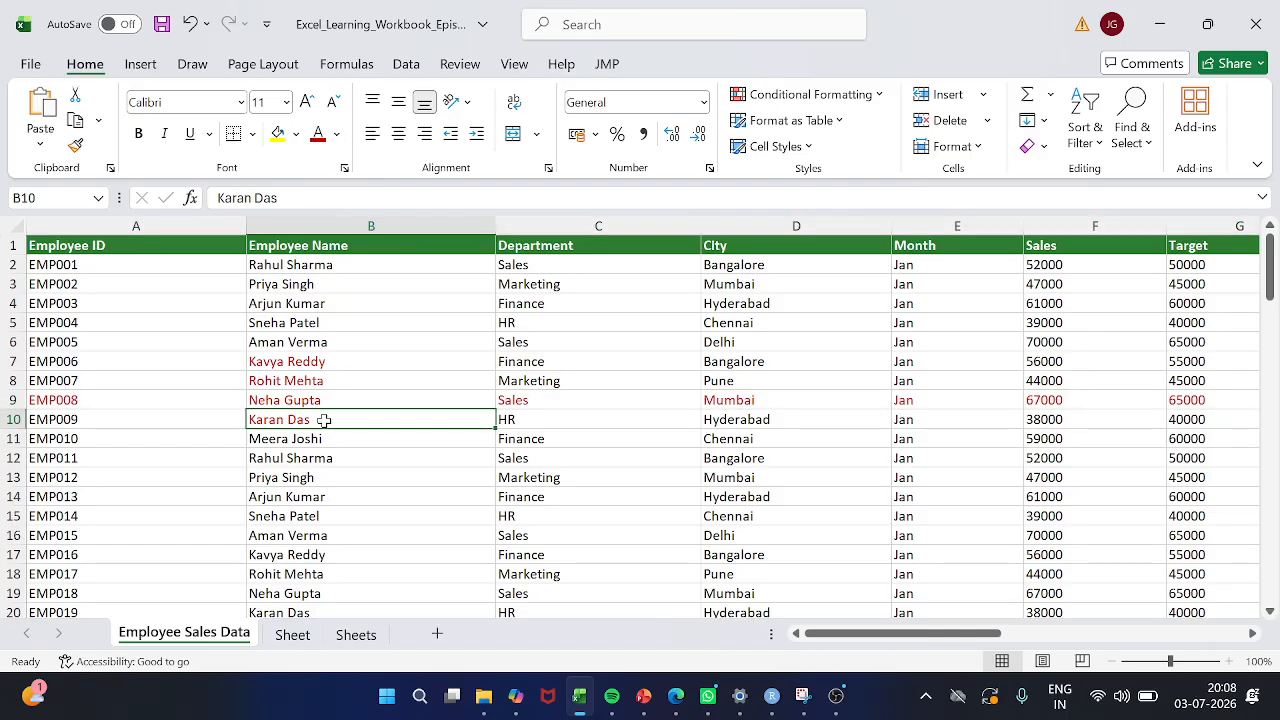
{"action": "type", "text": "C"}
{"action": "key", "text": "Escape"}
{"action": "key", "text": "shift+space"}
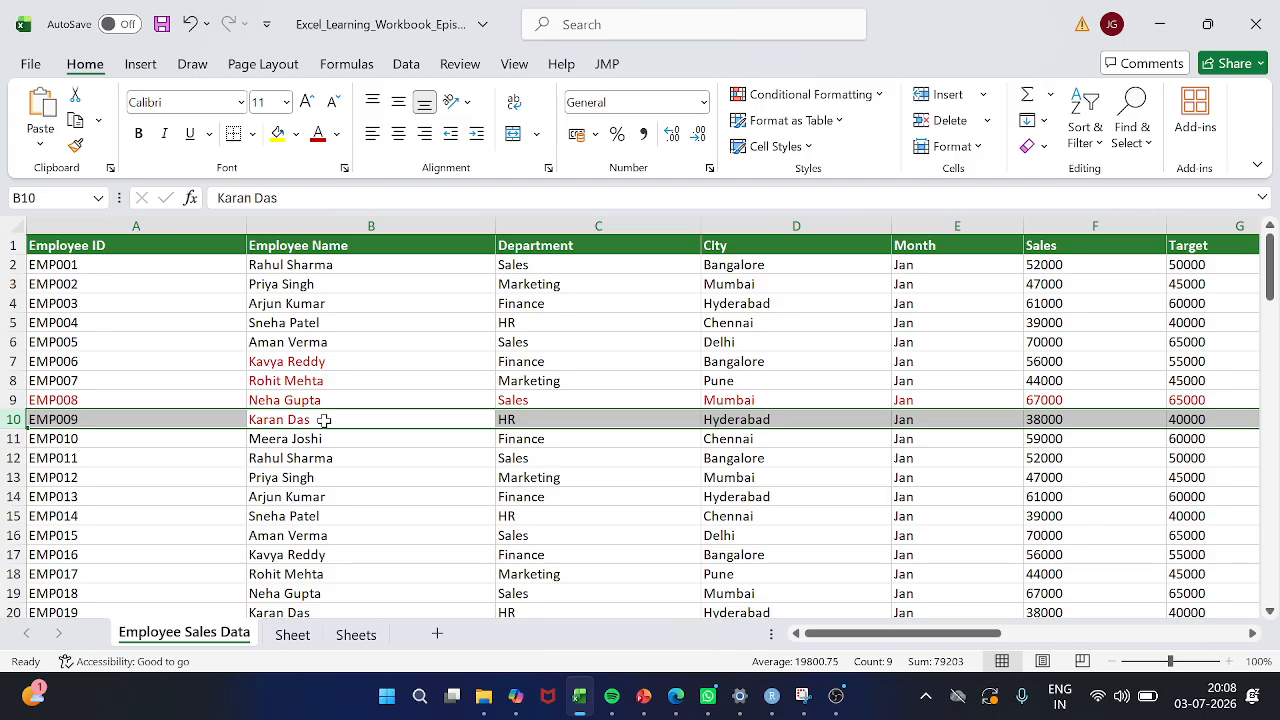
{"action": "key", "text": "F4"}
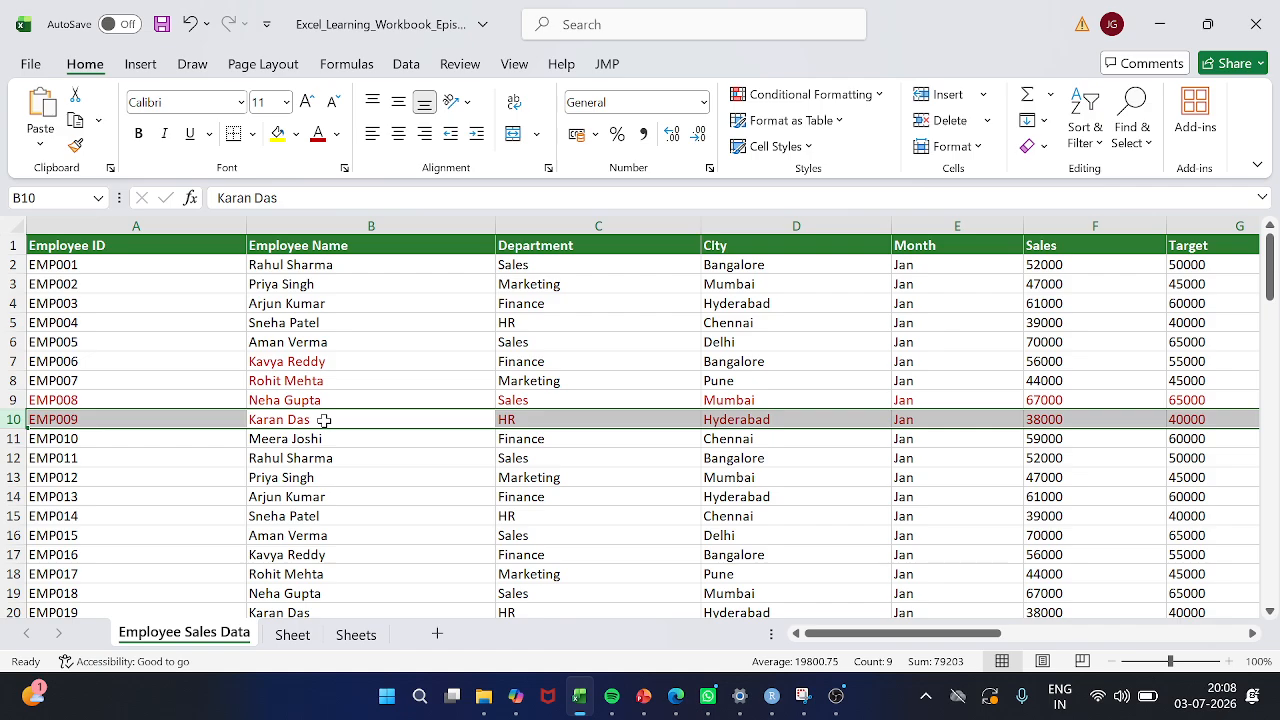
Undo all the font color changes in cells B7 to B10 and rows 9 and 10
{"action": "scroll", "coordinate": [535, 452], "scroll_direction": "right", "scroll_amount": 5}
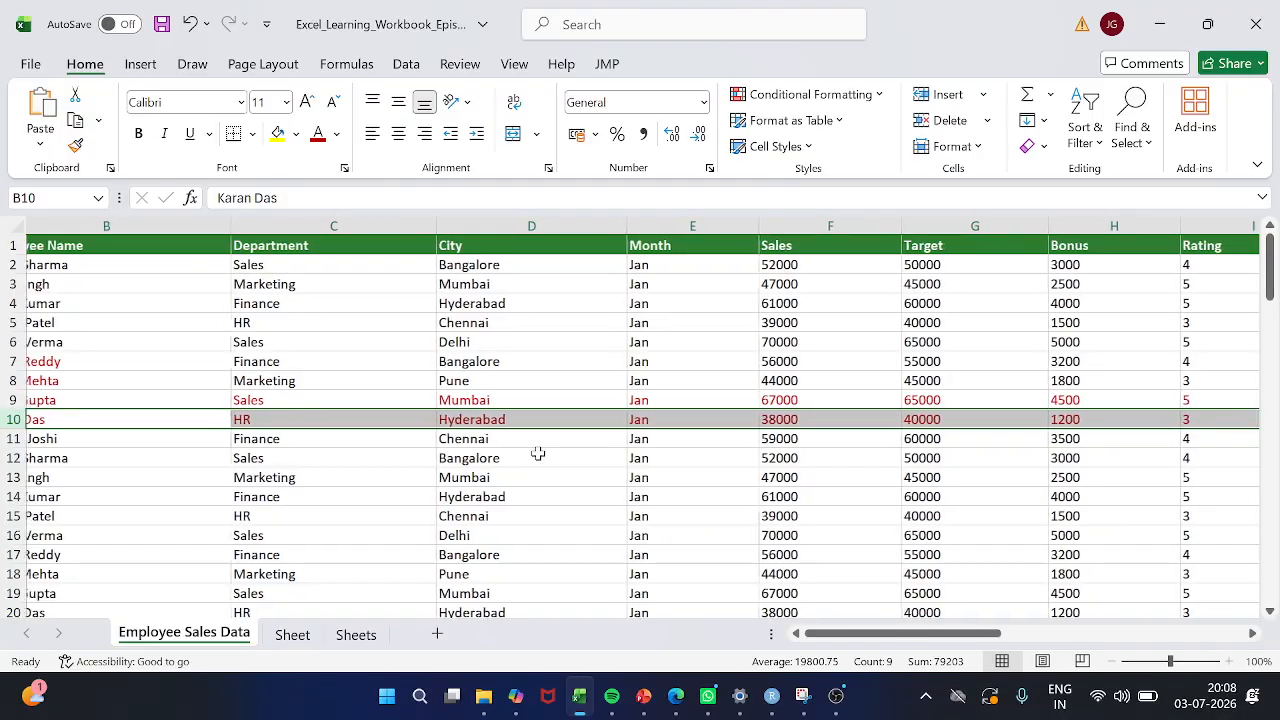
{"action": "scroll", "coordinate": [538, 453], "scroll_direction": "right", "scroll_amount": 8}
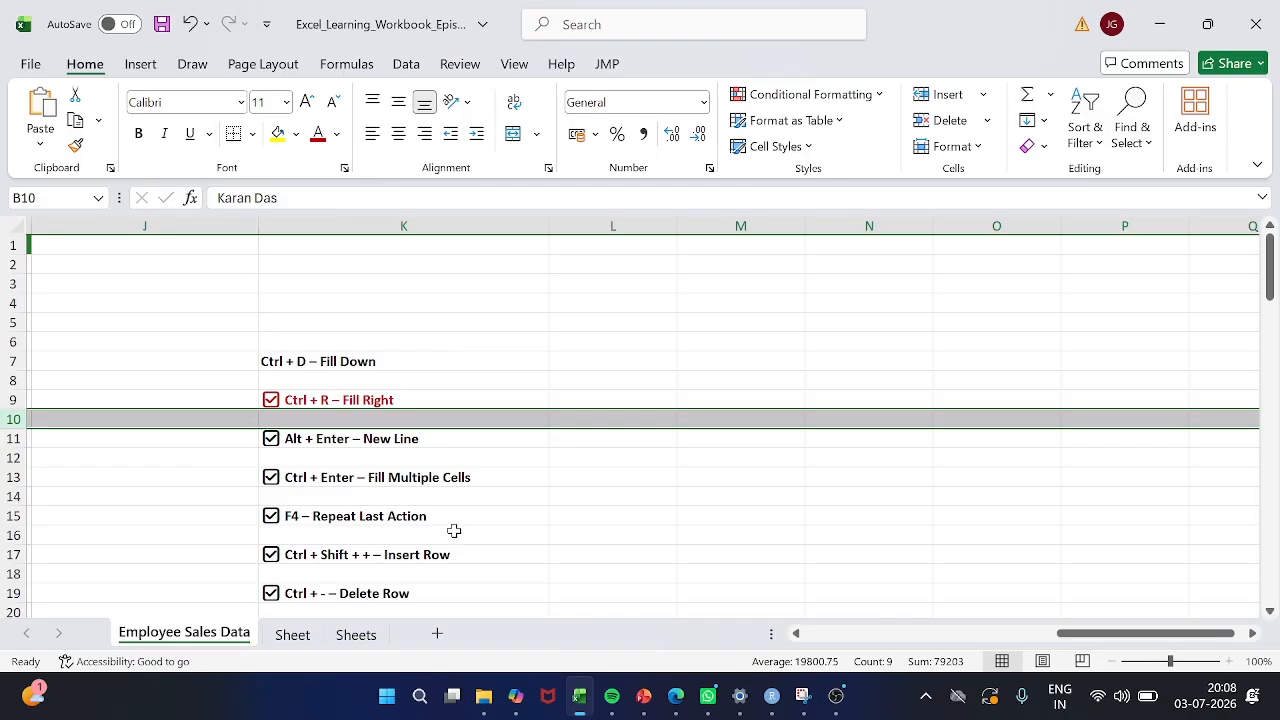
{"action": "scroll", "coordinate": [454, 530], "scroll_direction": "left", "scroll_amount": 13}
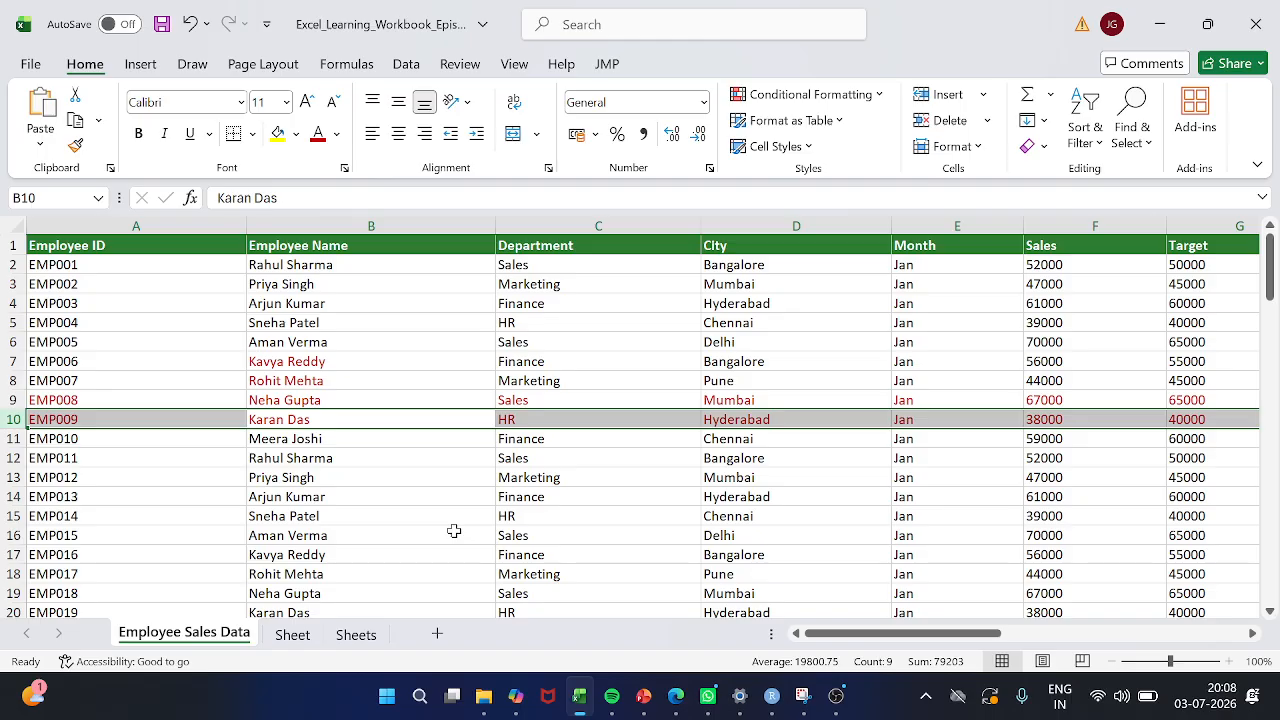
{"action": "key", "text": "ctrl+z"}
{"action": "key", "text": "ctrl+z"}
{"action": "key", "text": "ctrl+z"}
{"action": "key", "text": "ctrl+z"}
{"action": "key", "text": "ctrl+z"}
{"action": "key", "text": "ctrl+z"}
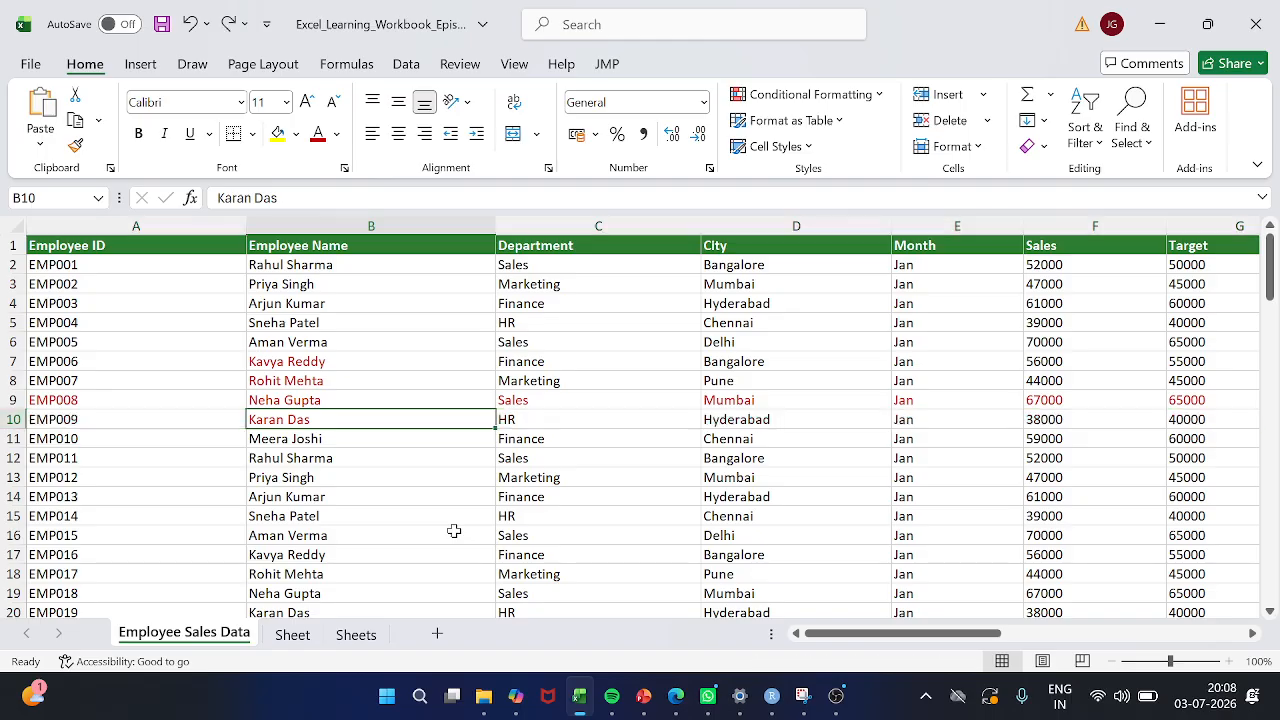
{"action": "key", "text": "ctrl+z"}
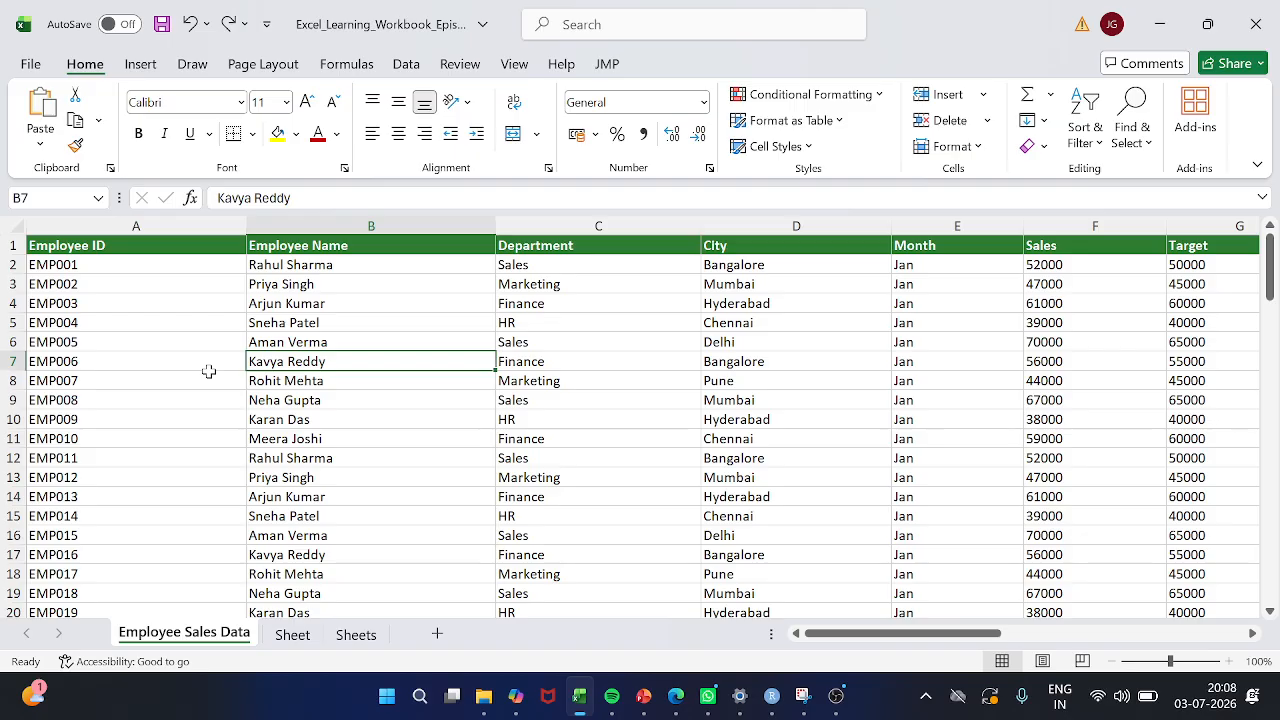
{"action": "key", "text": "Down"}
{"action": "key", "text": "Up"}
{"action": "left_click", "coordinate": [265, 287]}
{"action": "key", "text": "shift+space"}
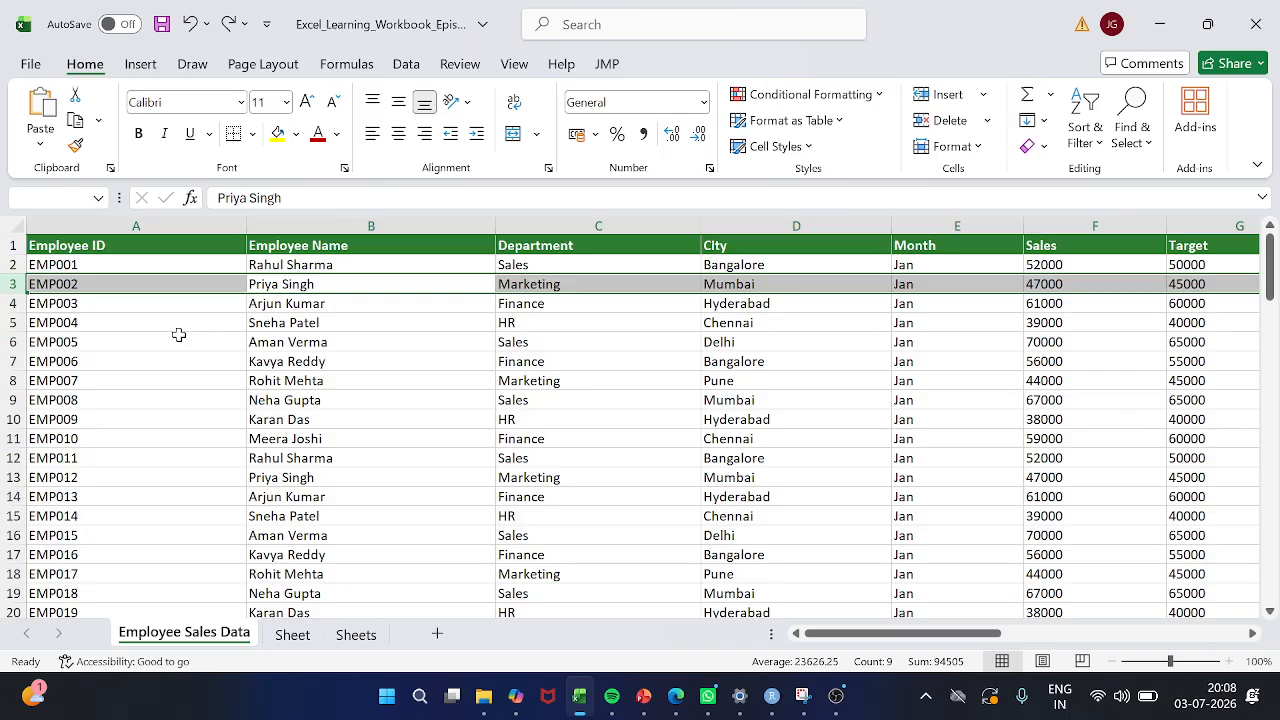
{"action": "left_click", "coordinate": [205, 419]}
{"action": "left_click", "coordinate": [152, 400]}
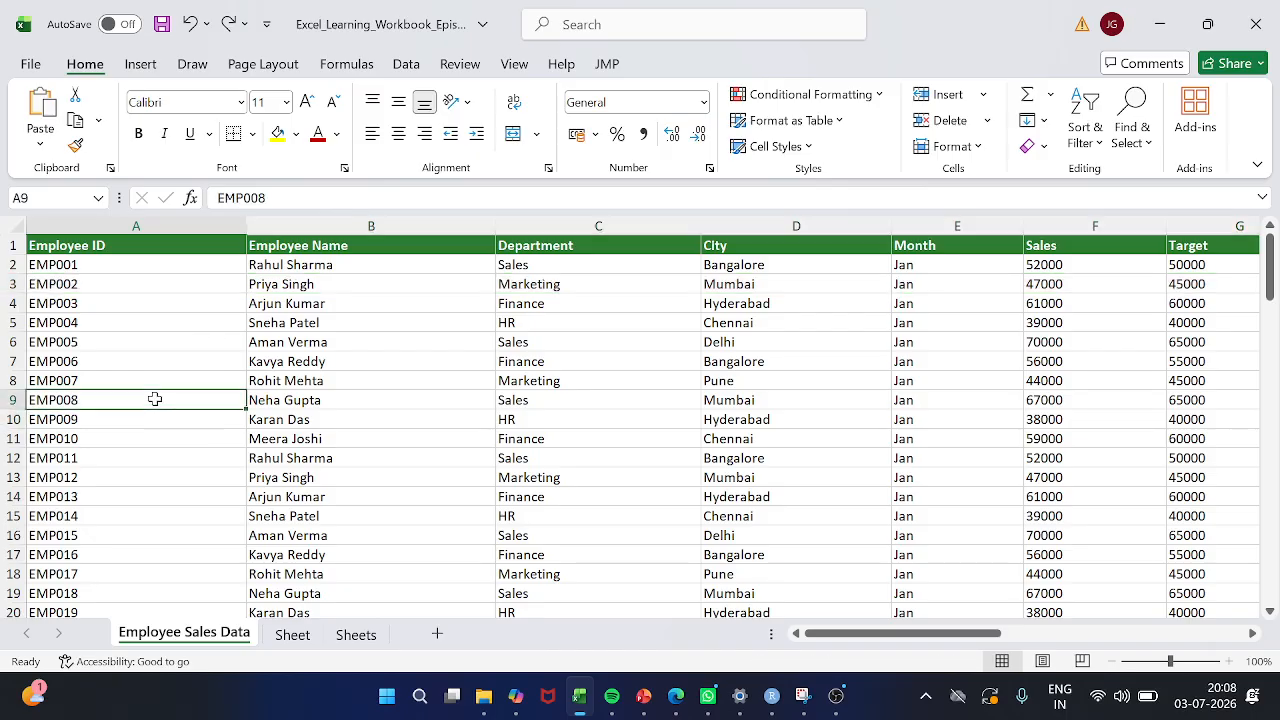
{"action": "left_click", "coordinate": [163, 436]}
{"action": "left_click", "coordinate": [110, 413]}
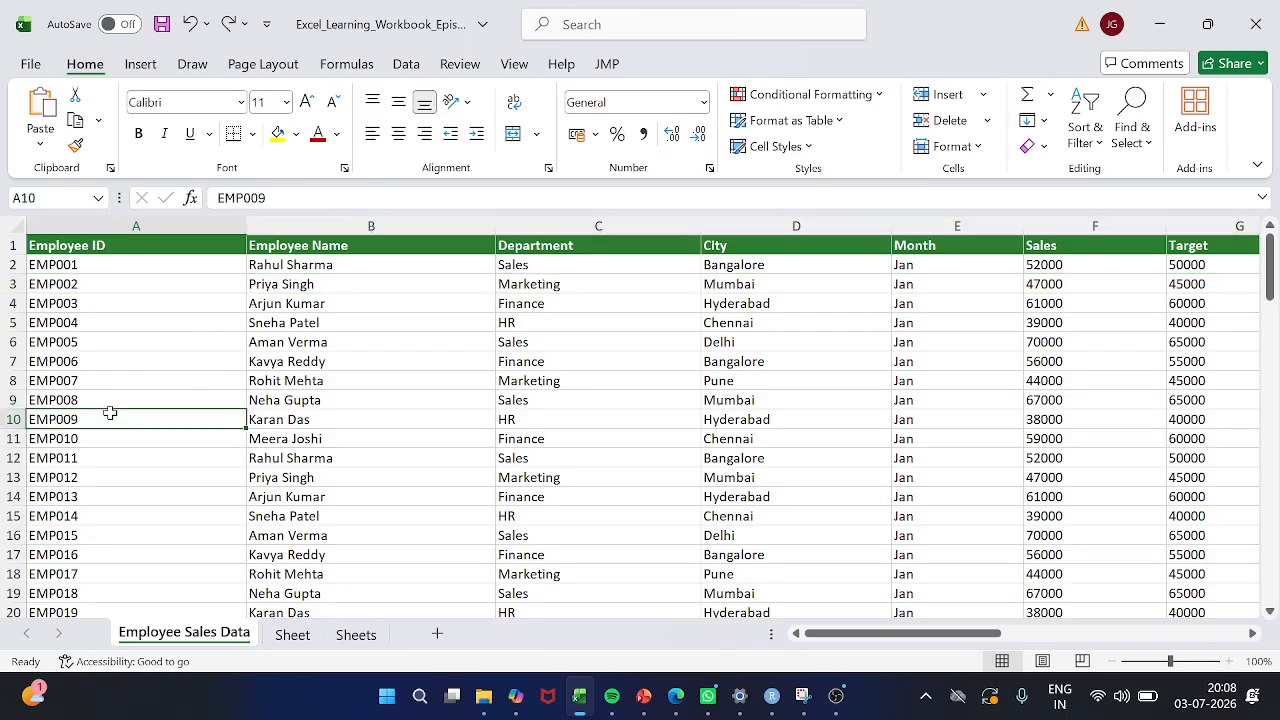
{"action": "key", "text": "Down"}
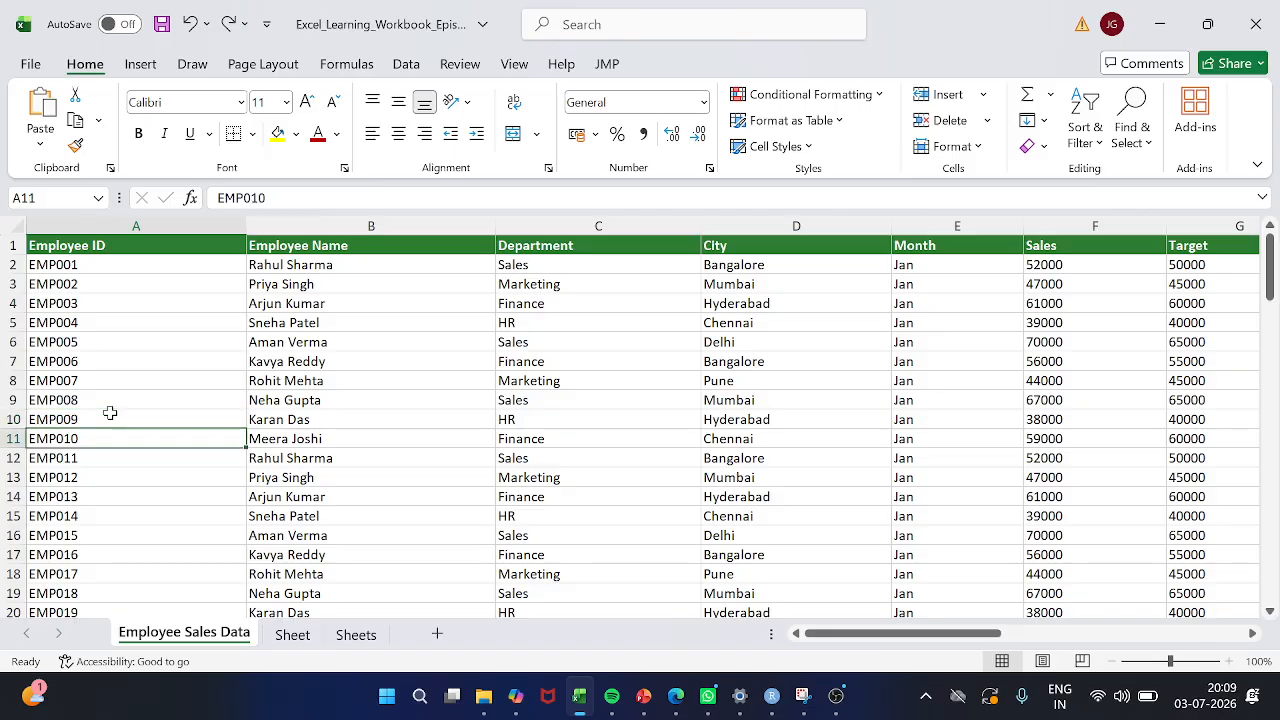
Select the whole of row 10, and return the selection to cell A10
{"action": "key", "text": "Up"}
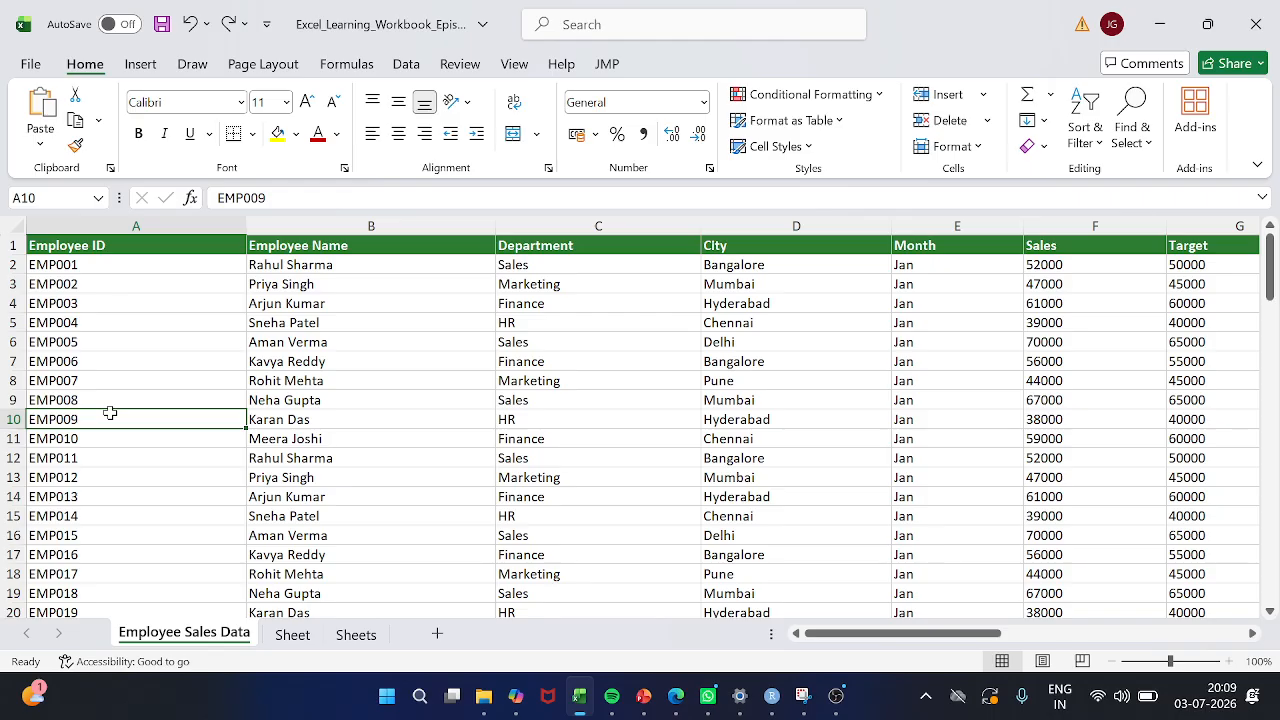
{"action": "key", "text": "shift+space"}
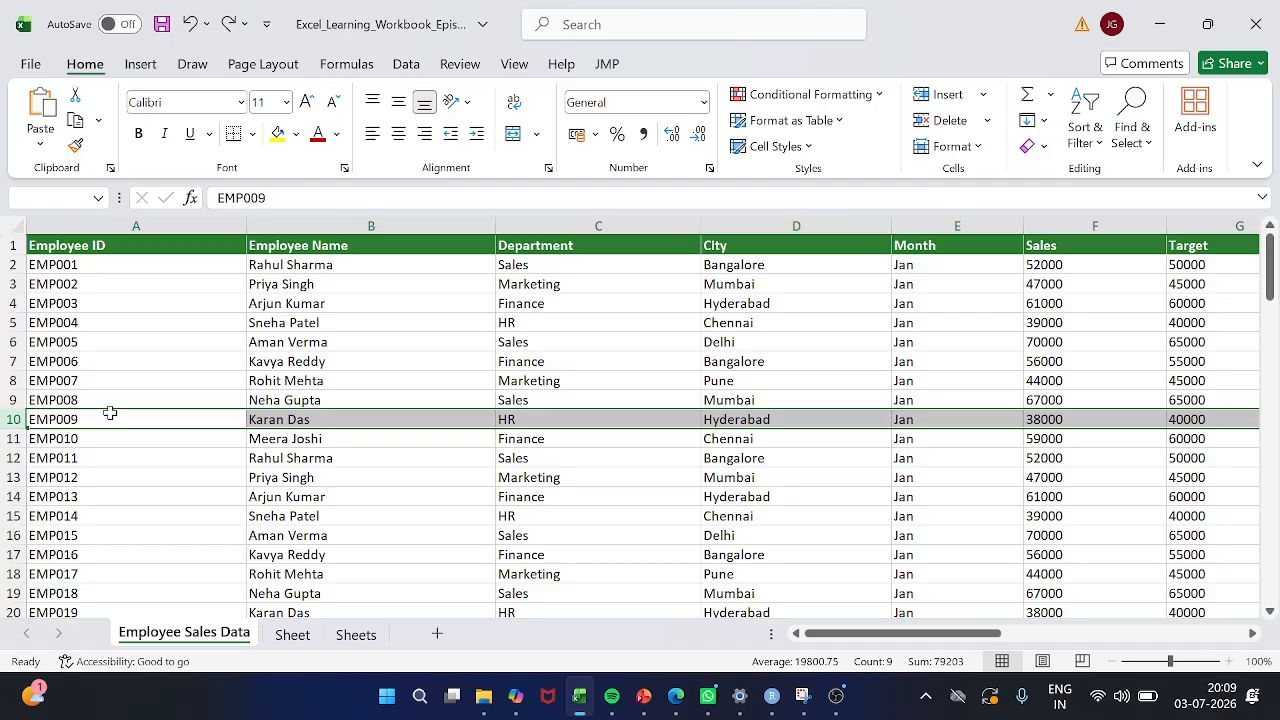
{"action": "left_click", "coordinate": [110, 413]}
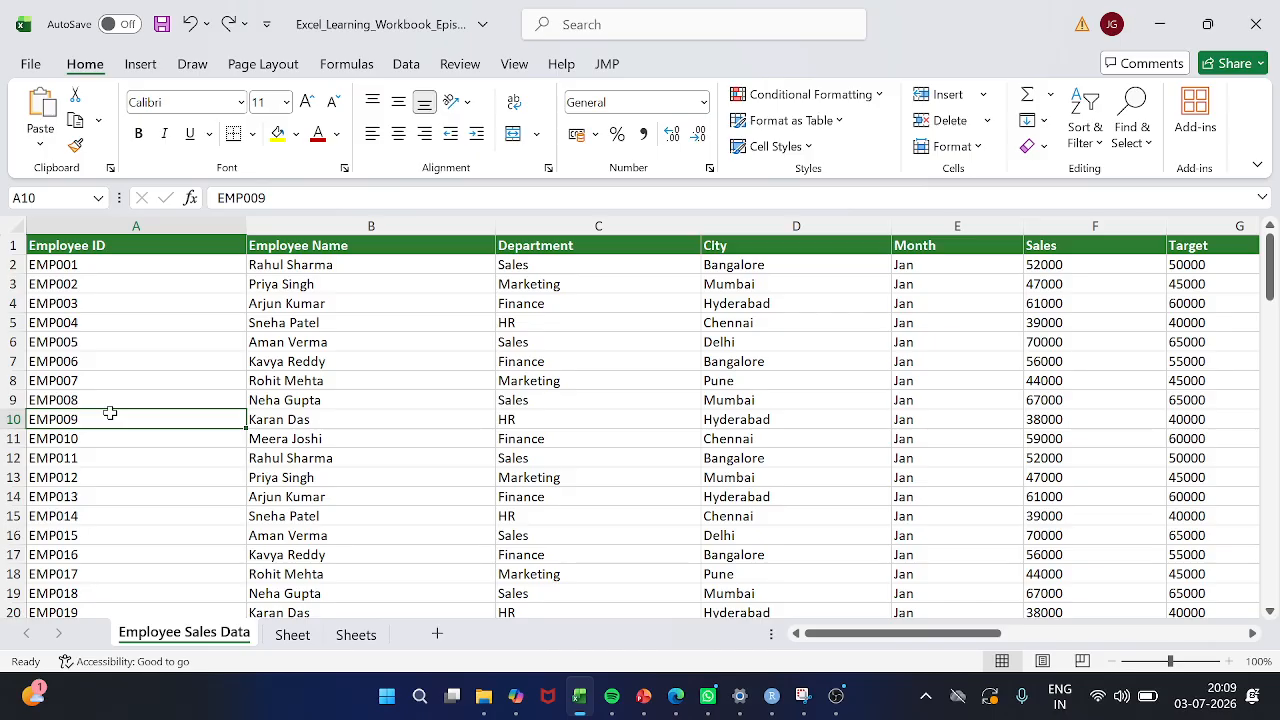
{"action": "key", "text": "Right"}
{"action": "key", "text": "Right"}
{"action": "key", "text": "Right"}
{"action": "key", "text": "Right"}
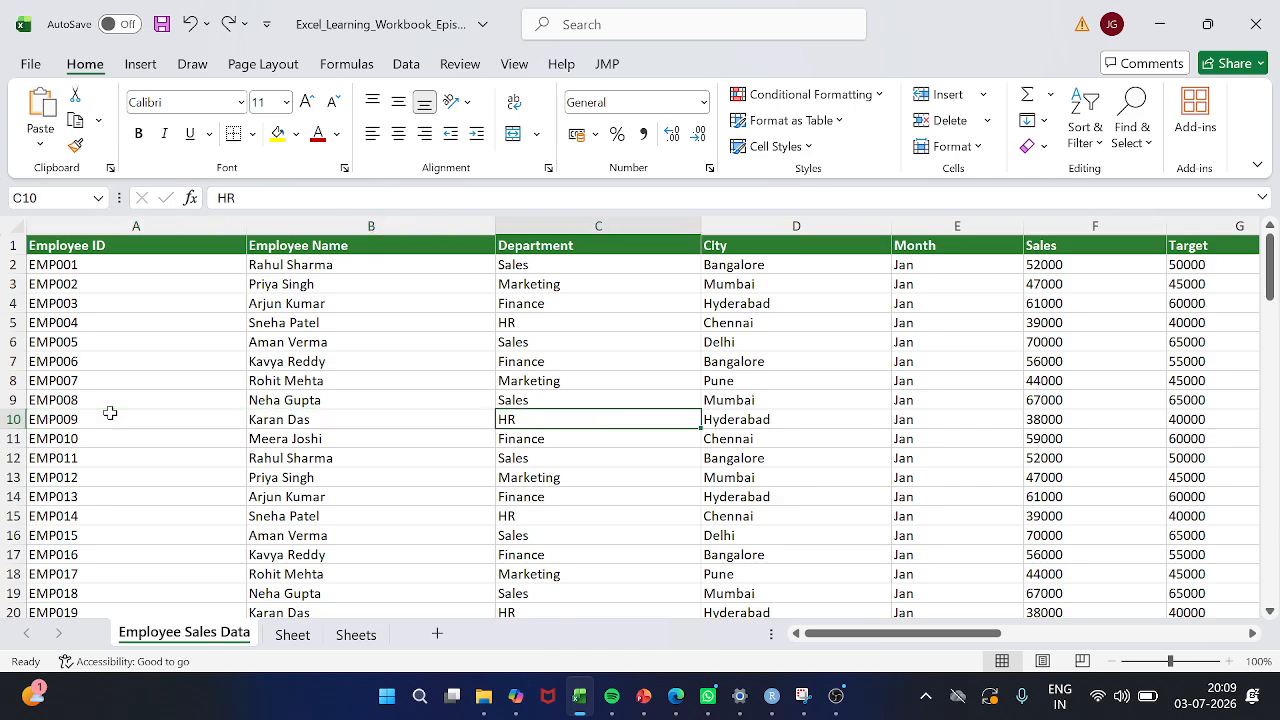
{"action": "key", "text": "Left"}
{"action": "key", "text": "Left"}
{"action": "key", "text": "Left"}
{"action": "key", "text": "Left"}
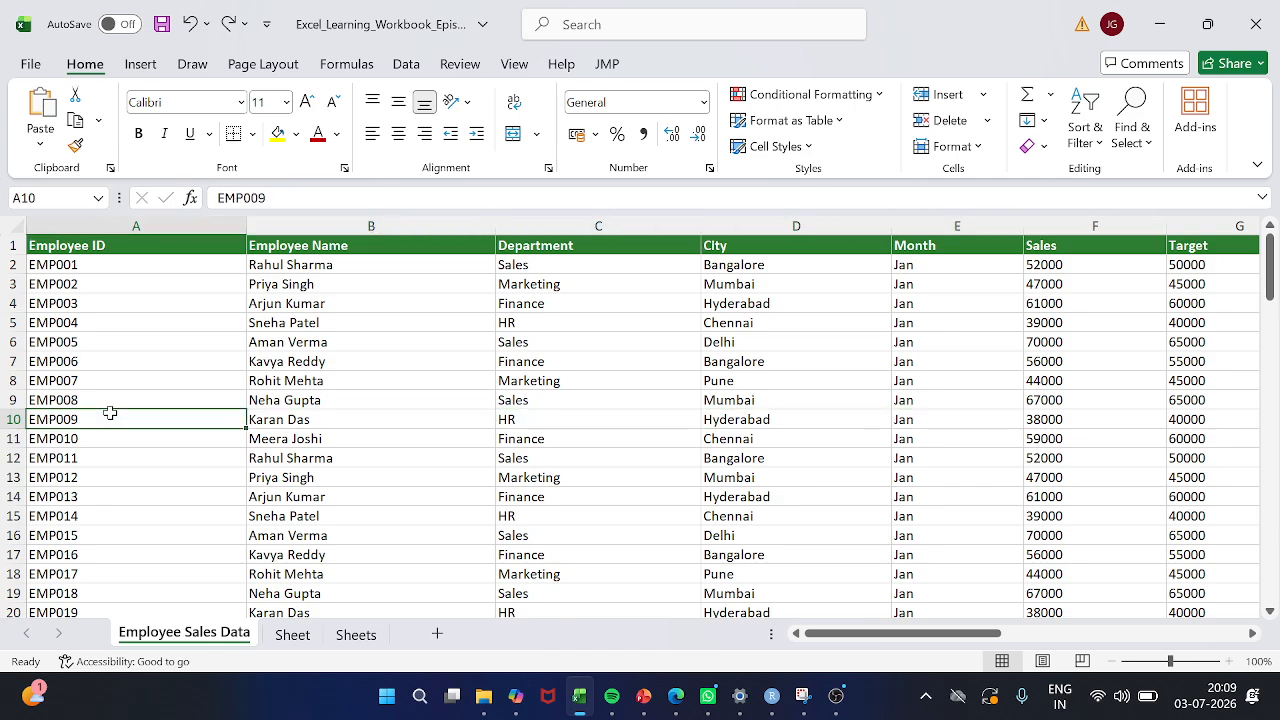
{"action": "key", "text": "Right"}
{"action": "key", "text": "Right"}
{"action": "key", "text": "Left"}
{"action": "key", "text": "Left"}
{"action": "key", "text": "Right"}
{"action": "key", "text": "Right"}
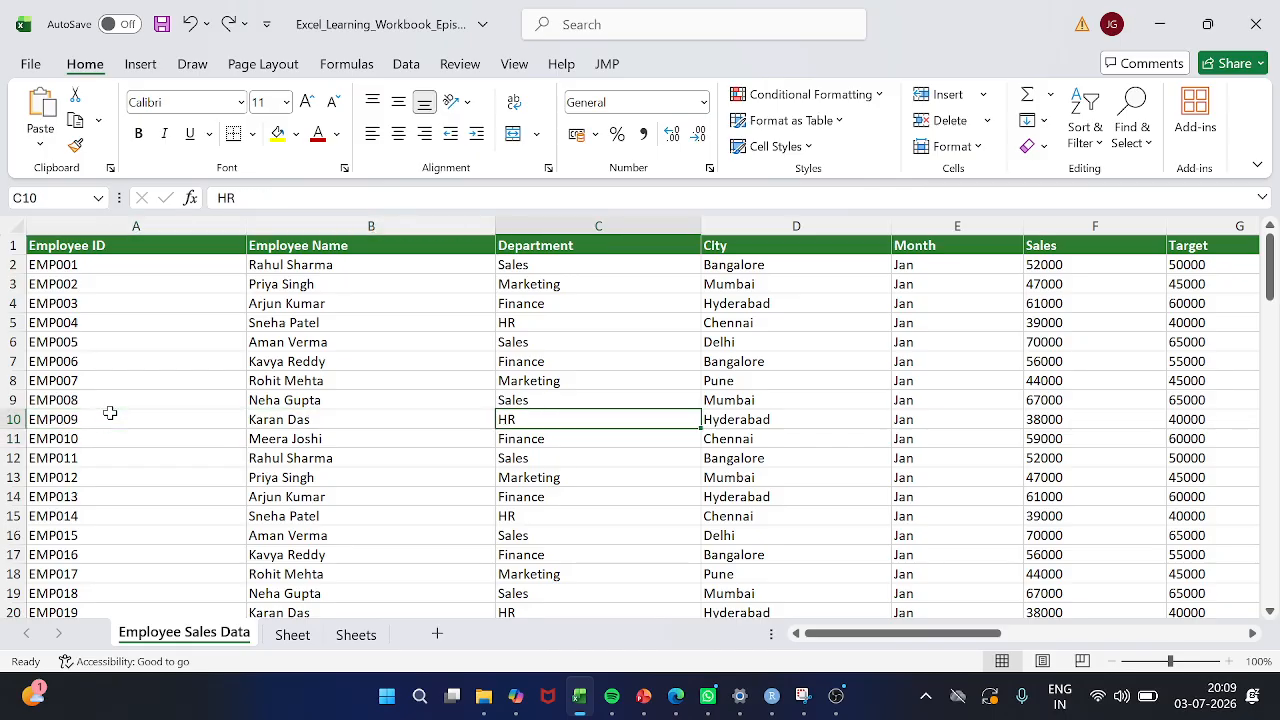
{"action": "key", "text": "Left"}
{"action": "key", "text": "Left"}
{"action": "key", "text": "Right"}
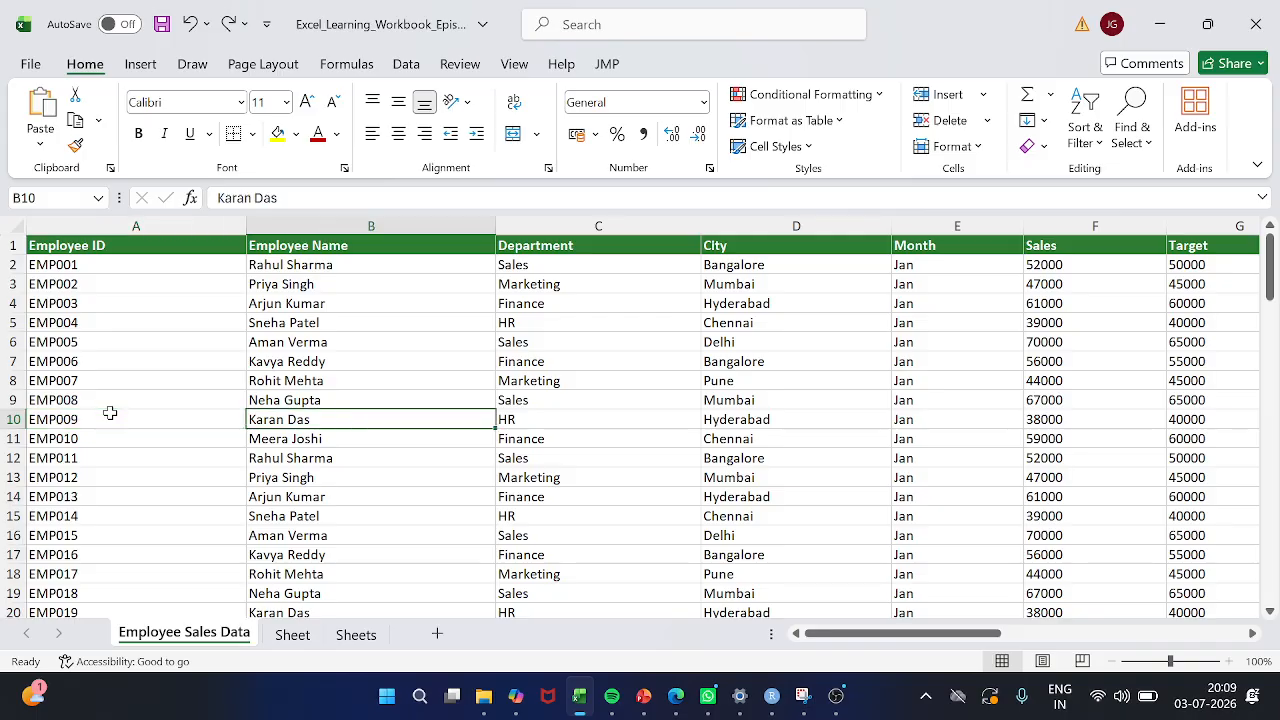
{"action": "key", "text": "Right"}
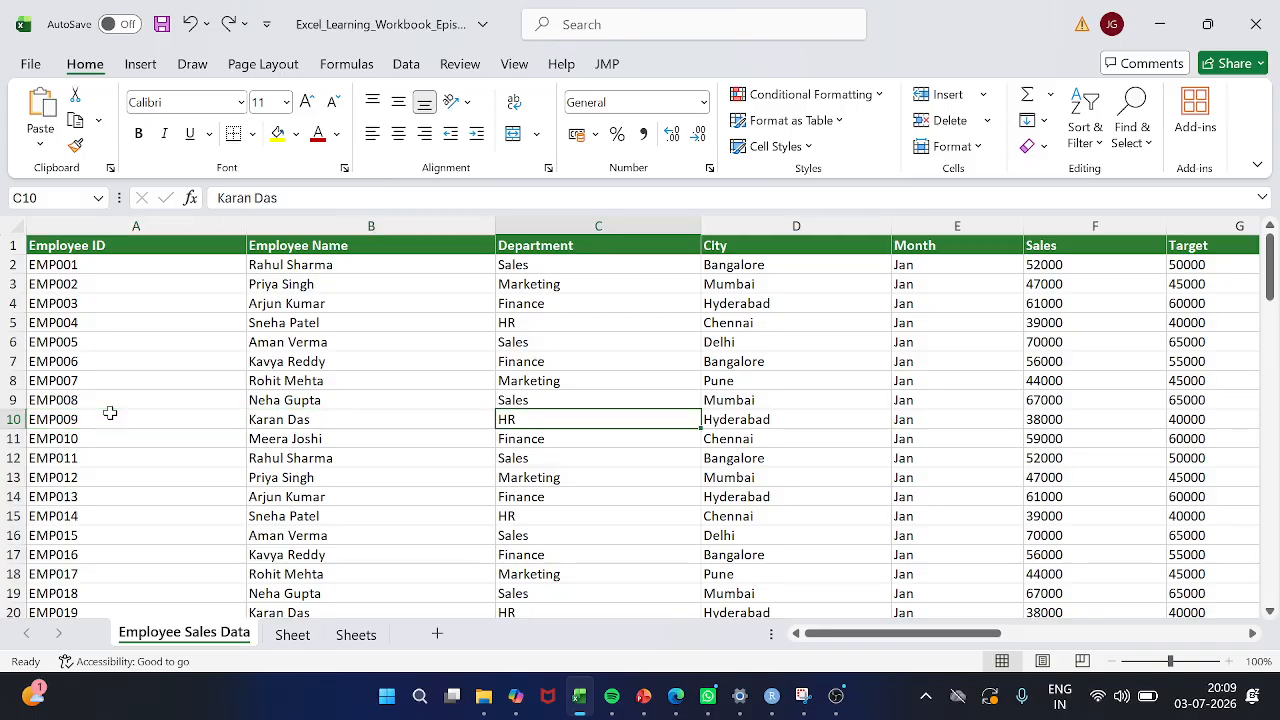
{"action": "key", "text": "Left"}
{"action": "key", "text": "Left"}
{"action": "key", "text": "Right"}
{"action": "key", "text": "Right"}
{"action": "key", "text": "Right"}
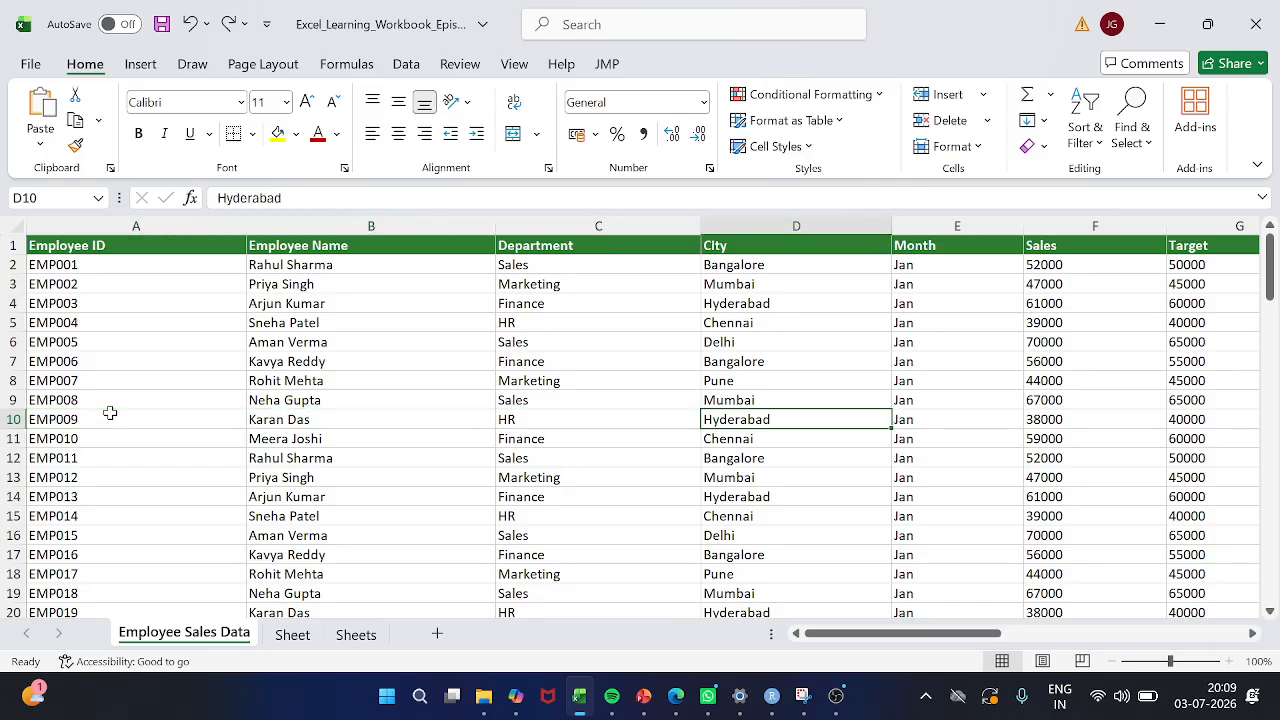
{"action": "key", "text": "Left"}
{"action": "key", "text": "Left"}
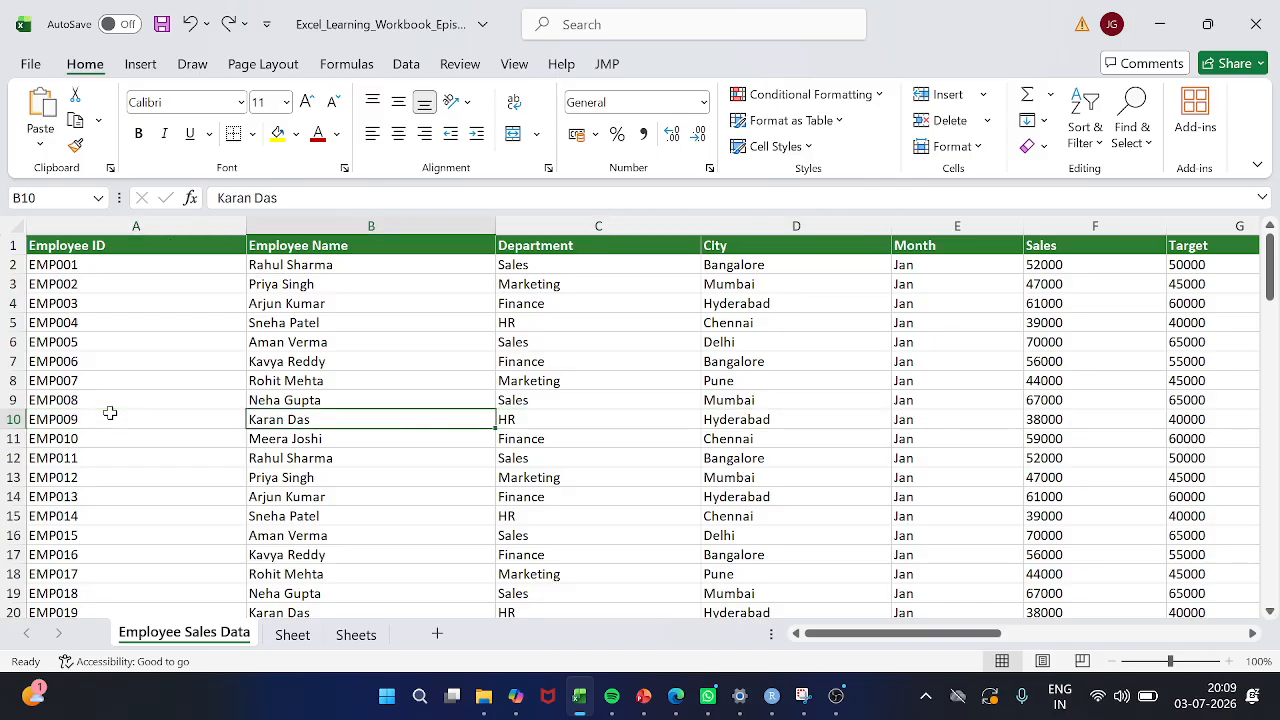
Select the whole of row 10 and insert a blank row above the EMP009 record
{"action": "key", "text": "shift+space"}
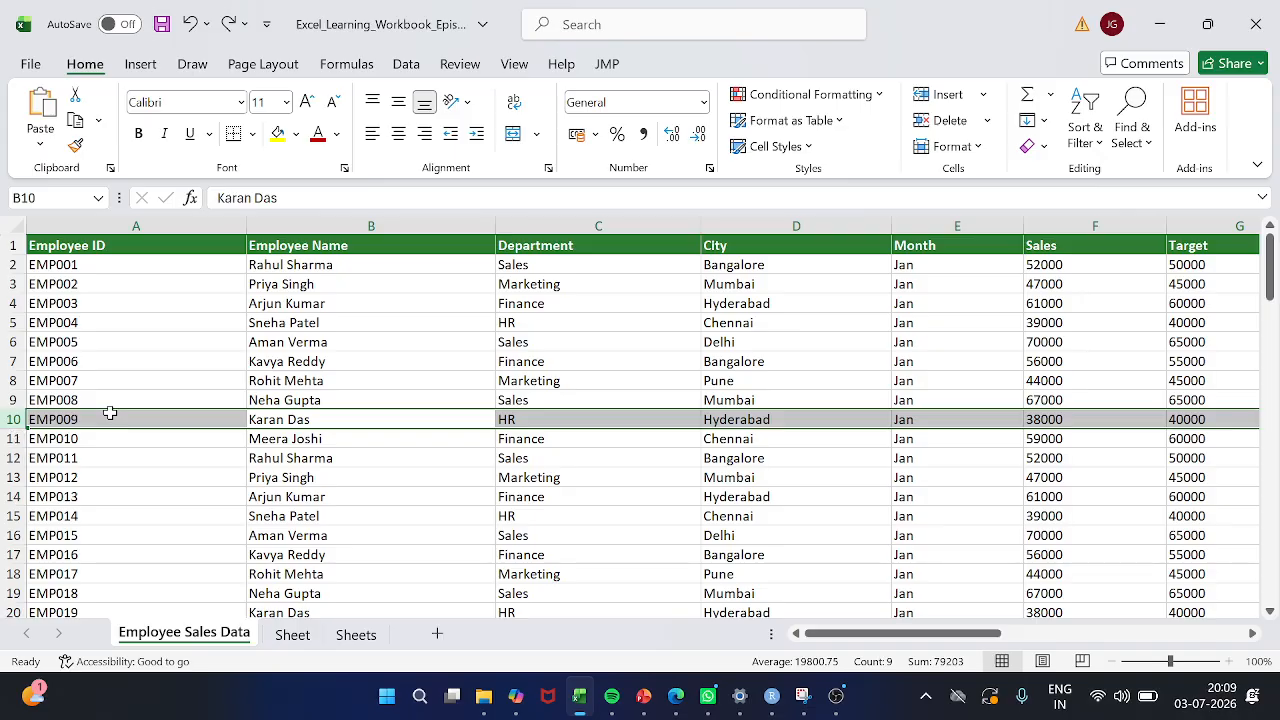
{"action": "scroll", "coordinate": [110, 413], "scroll_direction": "right", "scroll_amount": 6}
{"action": "scroll", "coordinate": [110, 413], "scroll_direction": "left", "scroll_amount": 2}
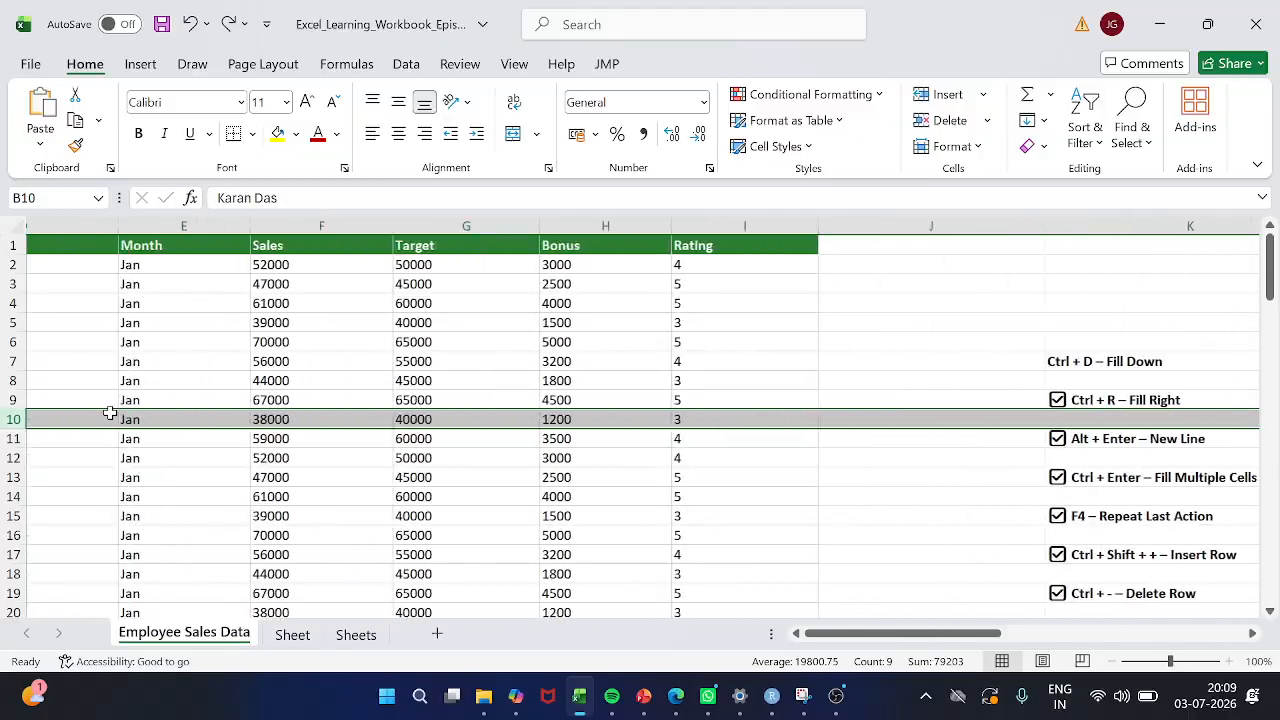
{"action": "scroll", "coordinate": [110, 413], "scroll_direction": "left", "scroll_amount": 4}
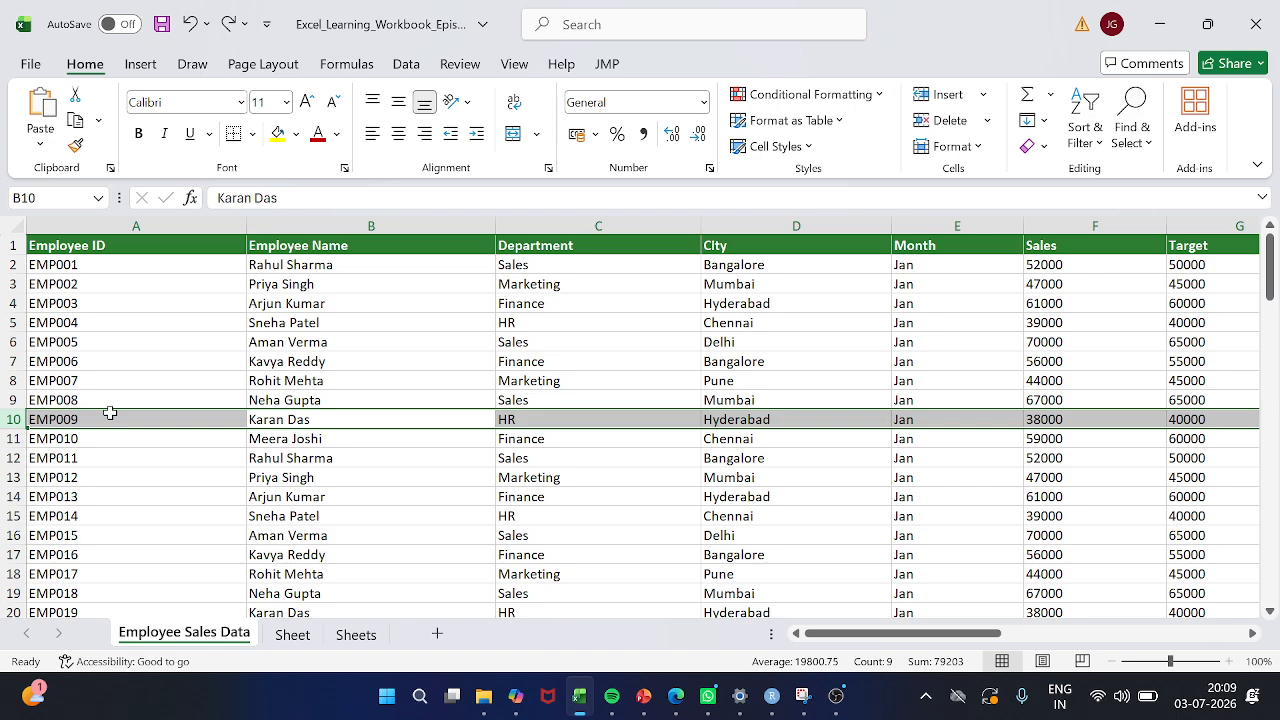
{"action": "key", "text": "ctrl+shift+plus"}
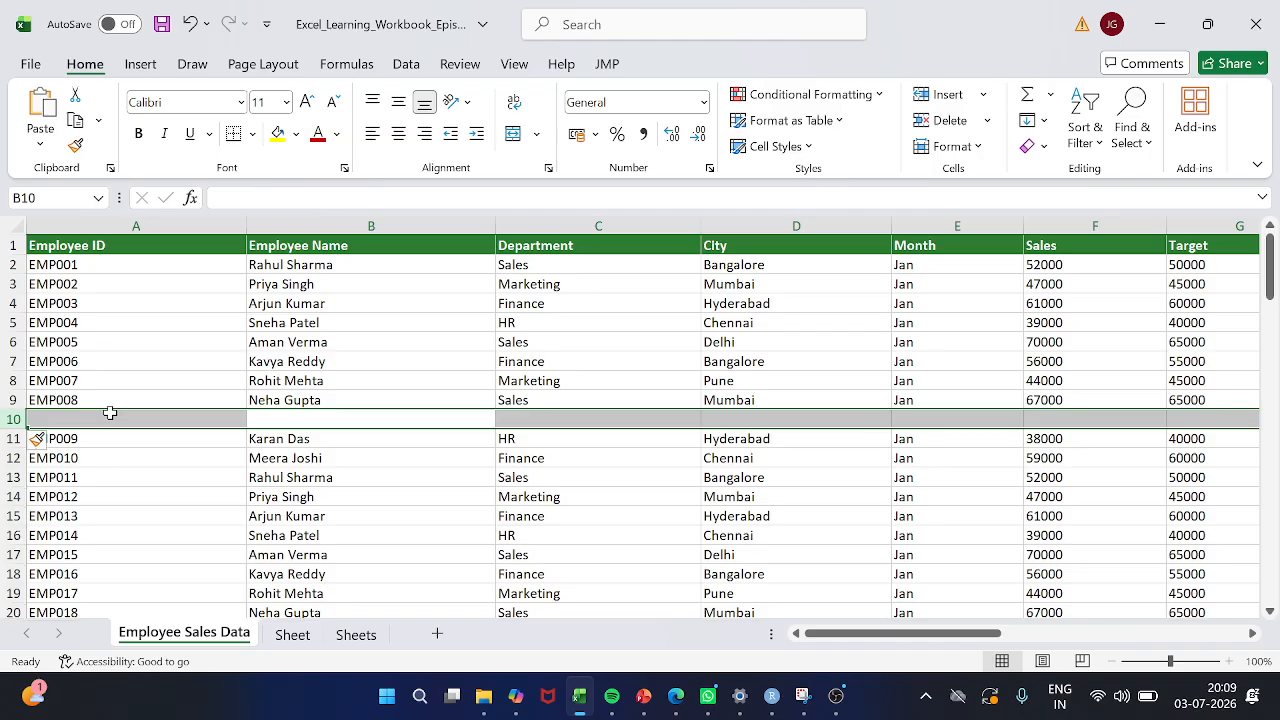
Delete the blank row 10, insert it once more above EMP009, and delete it again
{"action": "key", "text": "ctrl+minus"}
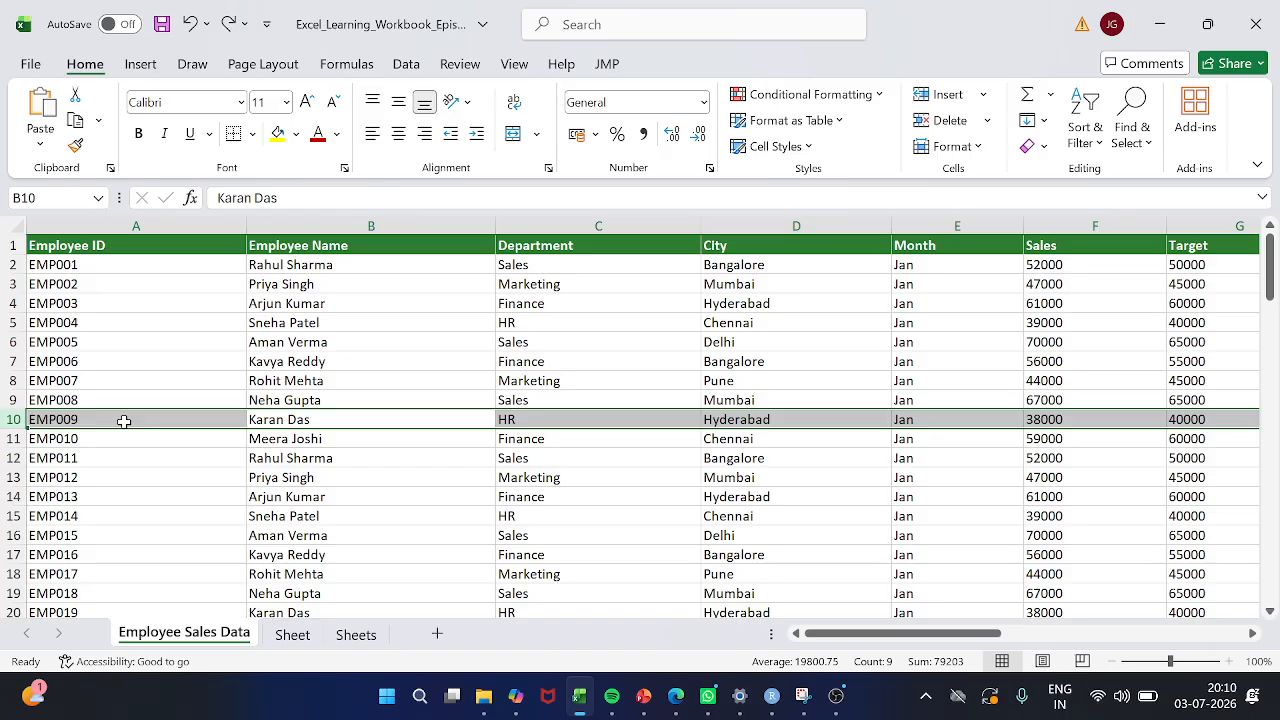
{"action": "key", "text": "ctrl+shift+equal"}
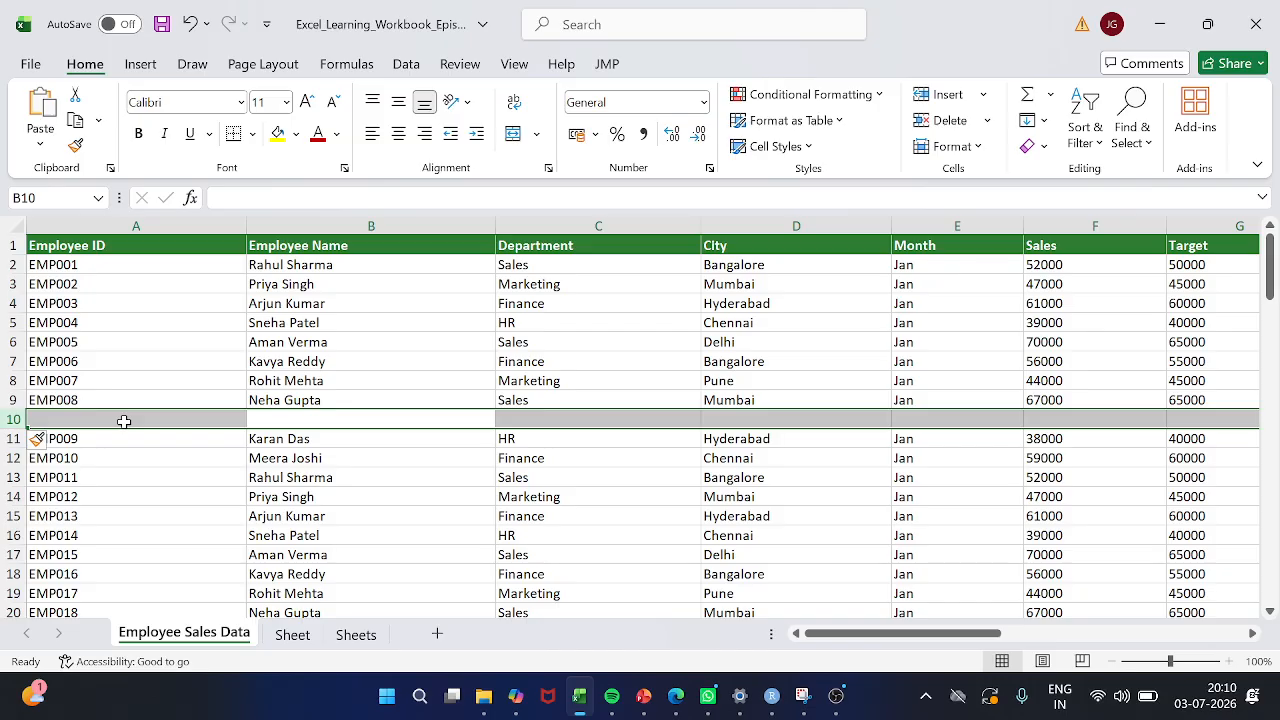
{"action": "key", "text": "ctrl+minus"}
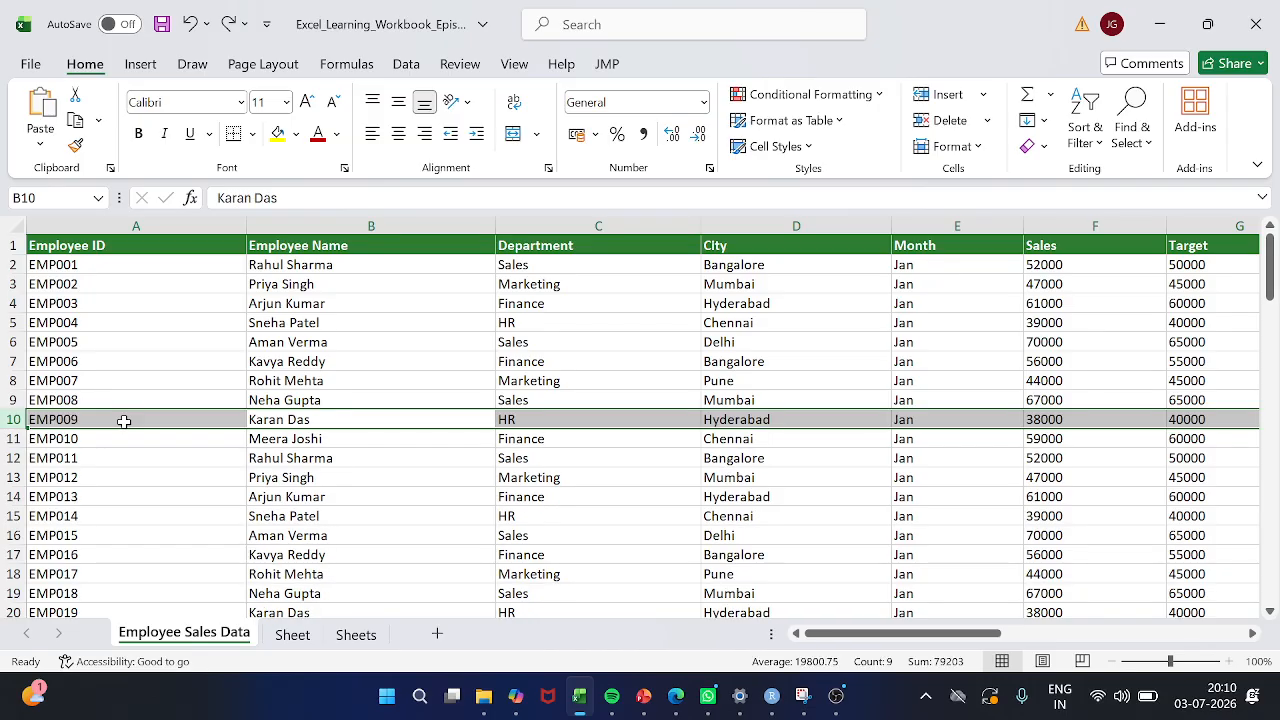
Insert another blank row above the EMP009 record, starting from cell B10 with its entire row selected
{"action": "key", "text": "Down"}
{"action": "key", "text": "Up"}
{"action": "left_click", "coordinate": [124, 421]}
{"action": "key", "text": "Right"}
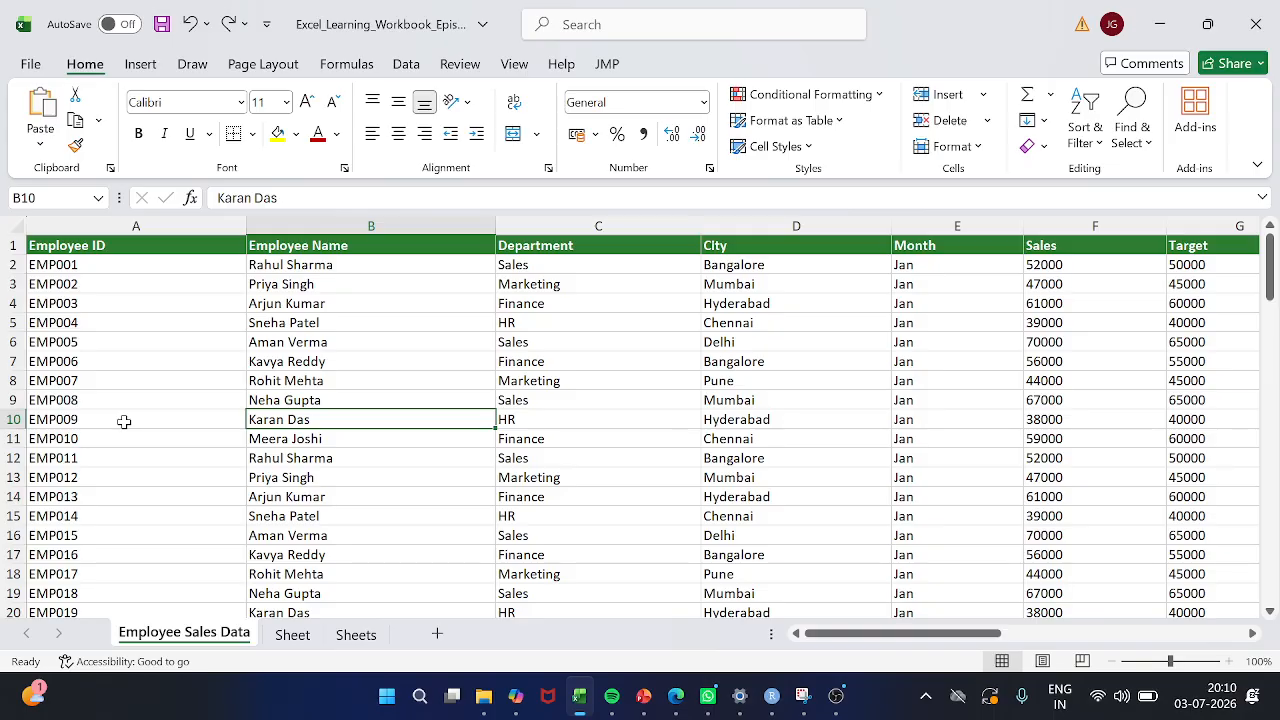
{"action": "key", "text": "shift+space"}
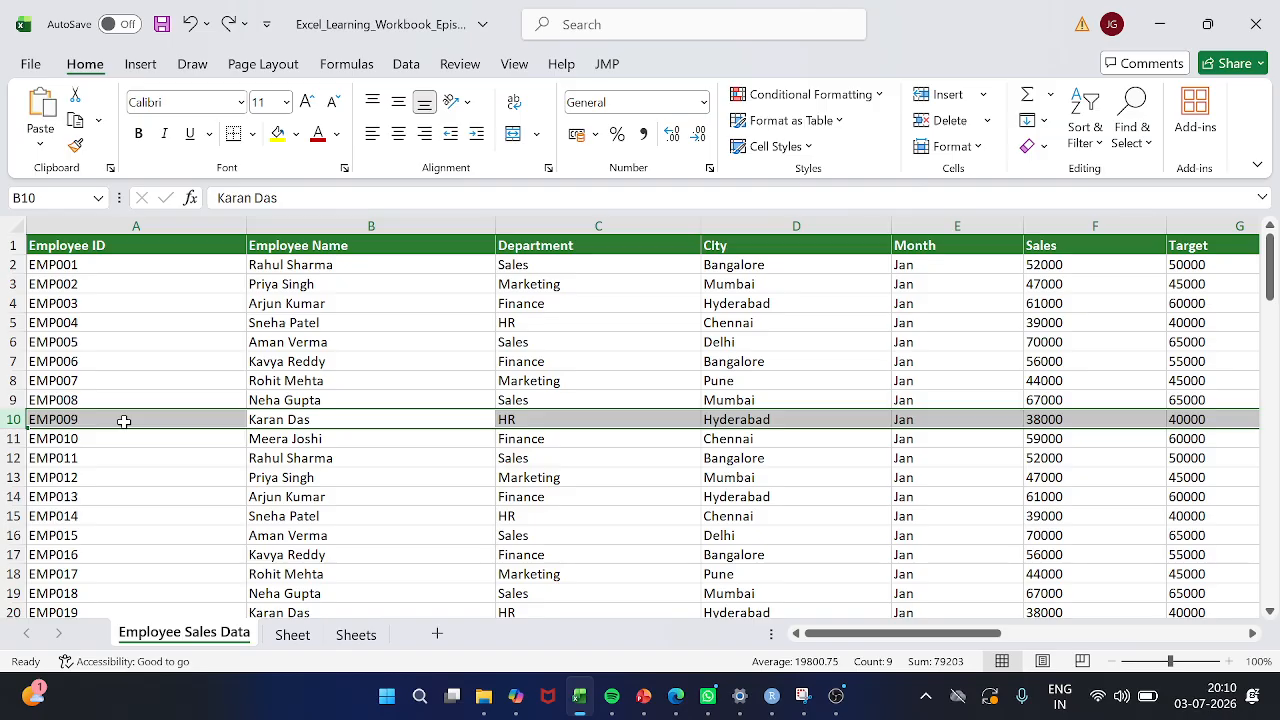
{"action": "key", "text": "ctrl+shift+plus"}
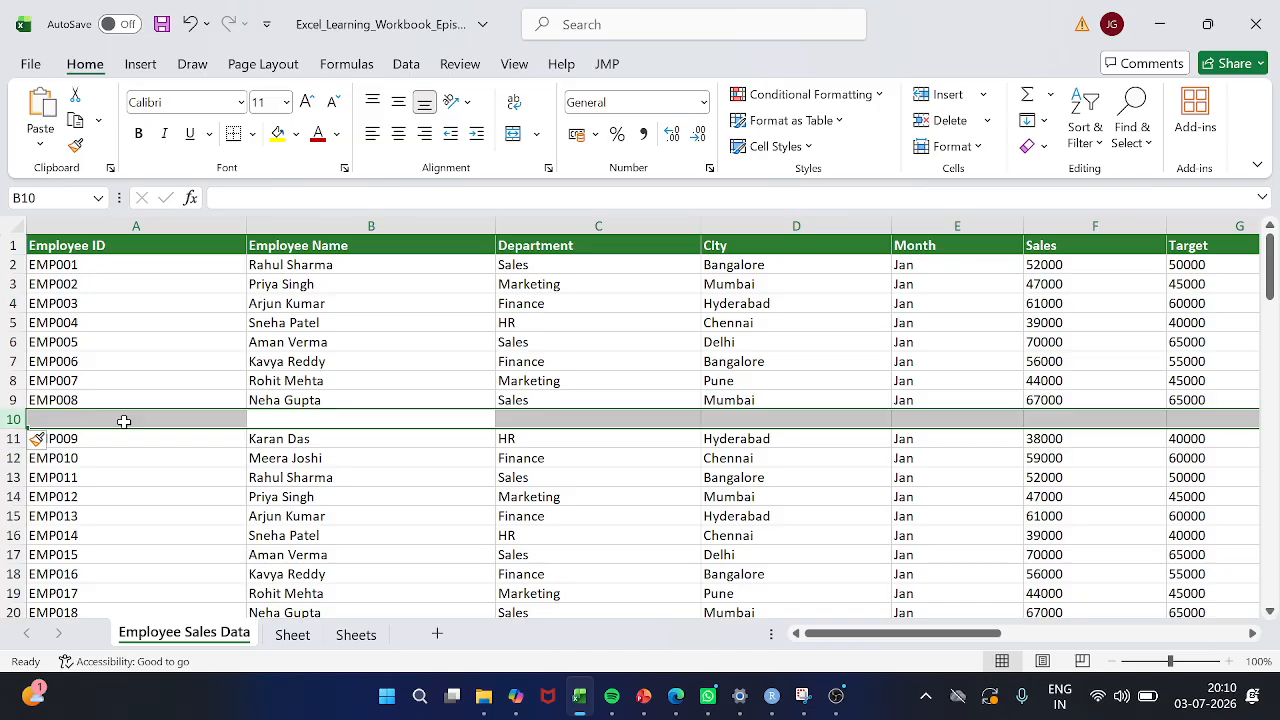
Select the whole blank row 10 from cell B10 and delete it
{"action": "left_click", "coordinate": [124, 421]}
{"action": "key", "text": "Right"}
{"action": "key", "text": "Right"}
{"action": "key", "text": "Right"}
{"action": "key", "text": "Right"}
{"action": "key", "text": "Right"}
{"action": "key", "text": "Right"}
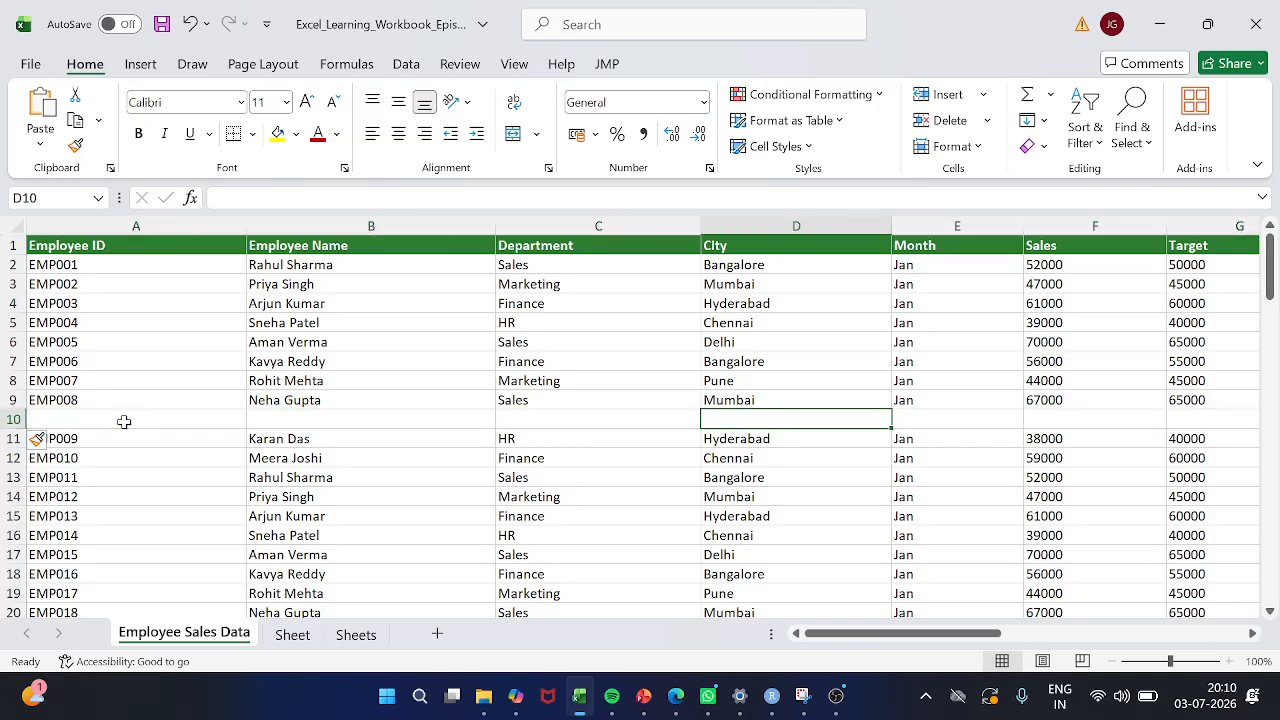
{"action": "key", "text": "Left"}
{"action": "key", "text": "Left"}
{"action": "key", "text": "Left"}
{"action": "key", "text": "Left"}
{"action": "key", "text": "Left"}
{"action": "key", "text": "Left"}
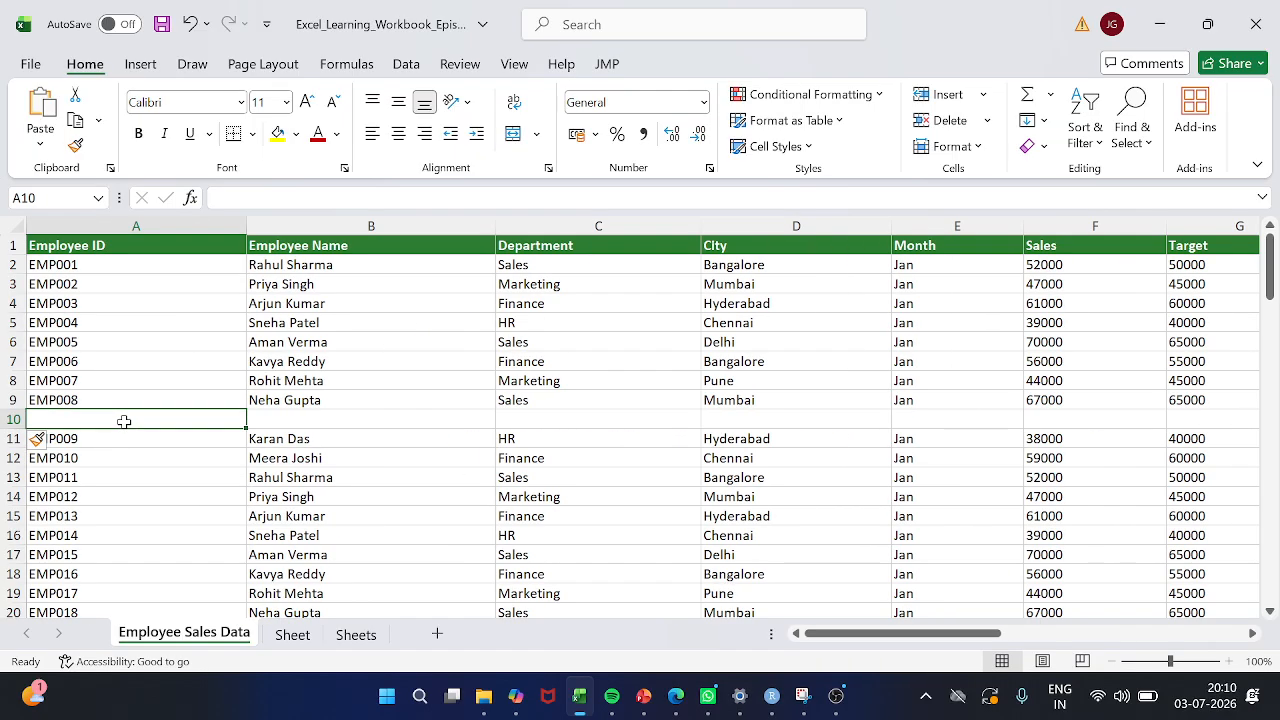
{"action": "key", "text": "Right"}
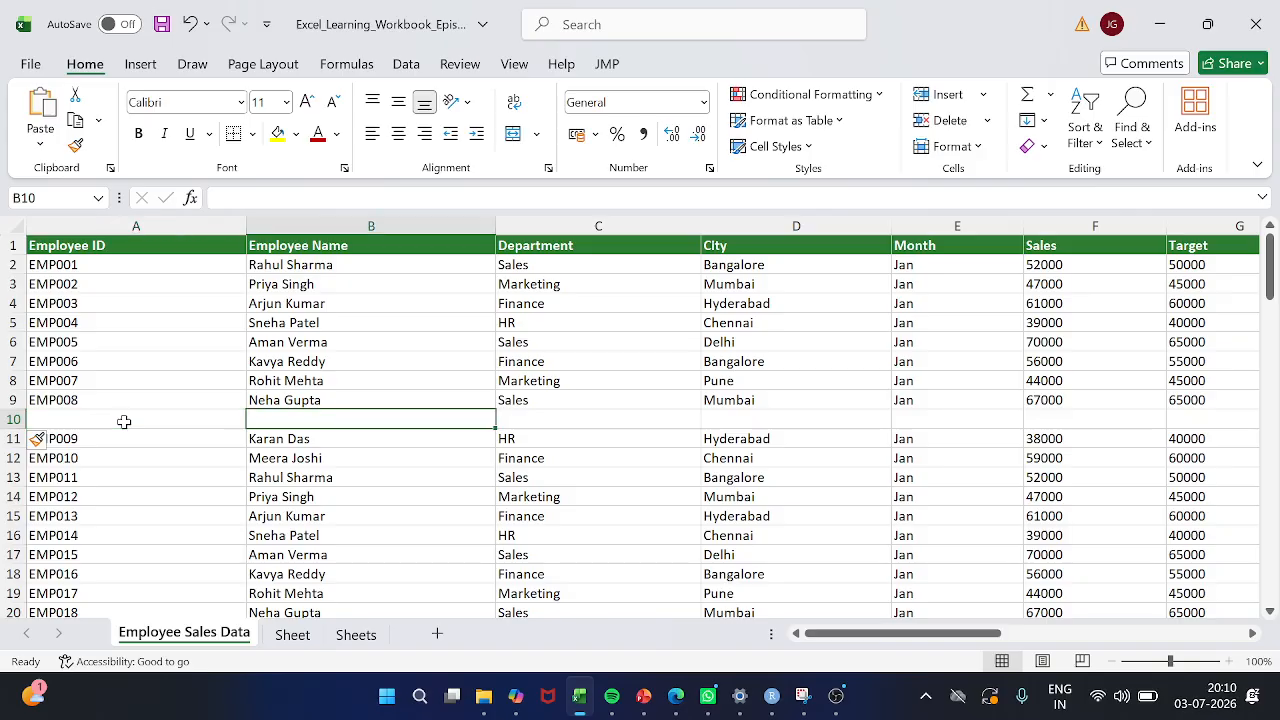
{"action": "key", "text": "shift+space"}
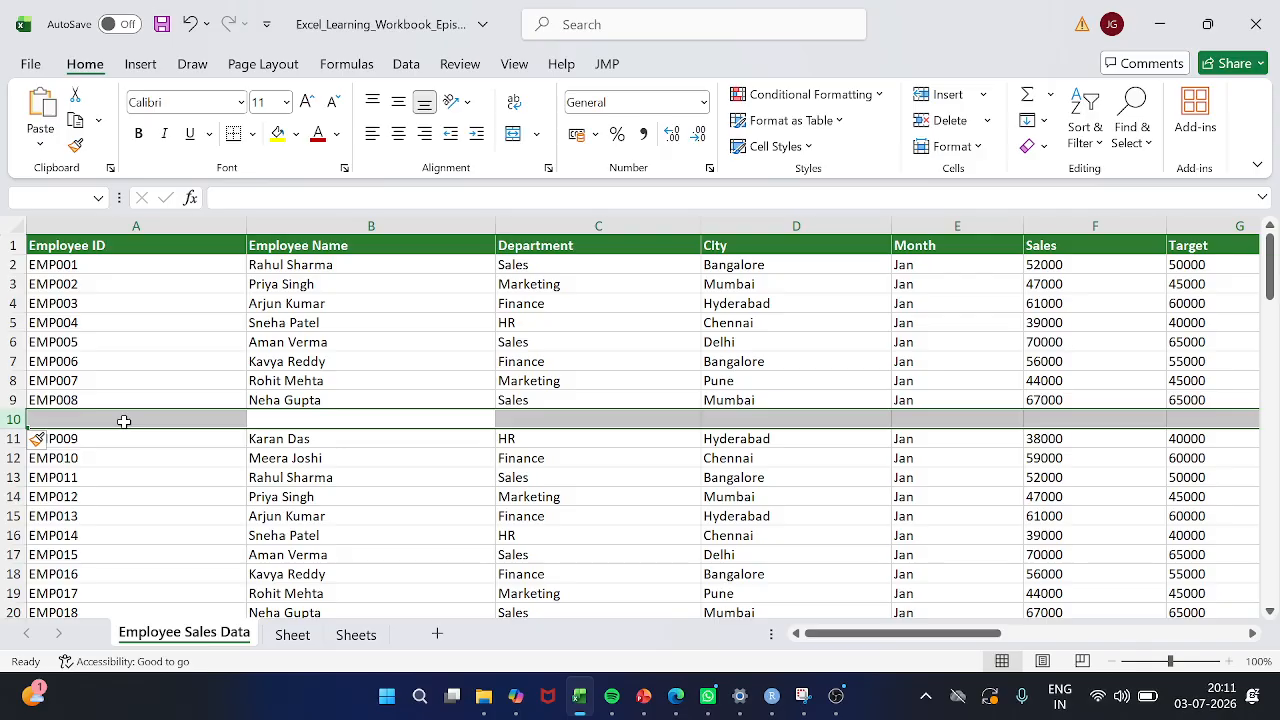
{"action": "key", "text": "ctrl+minus"}
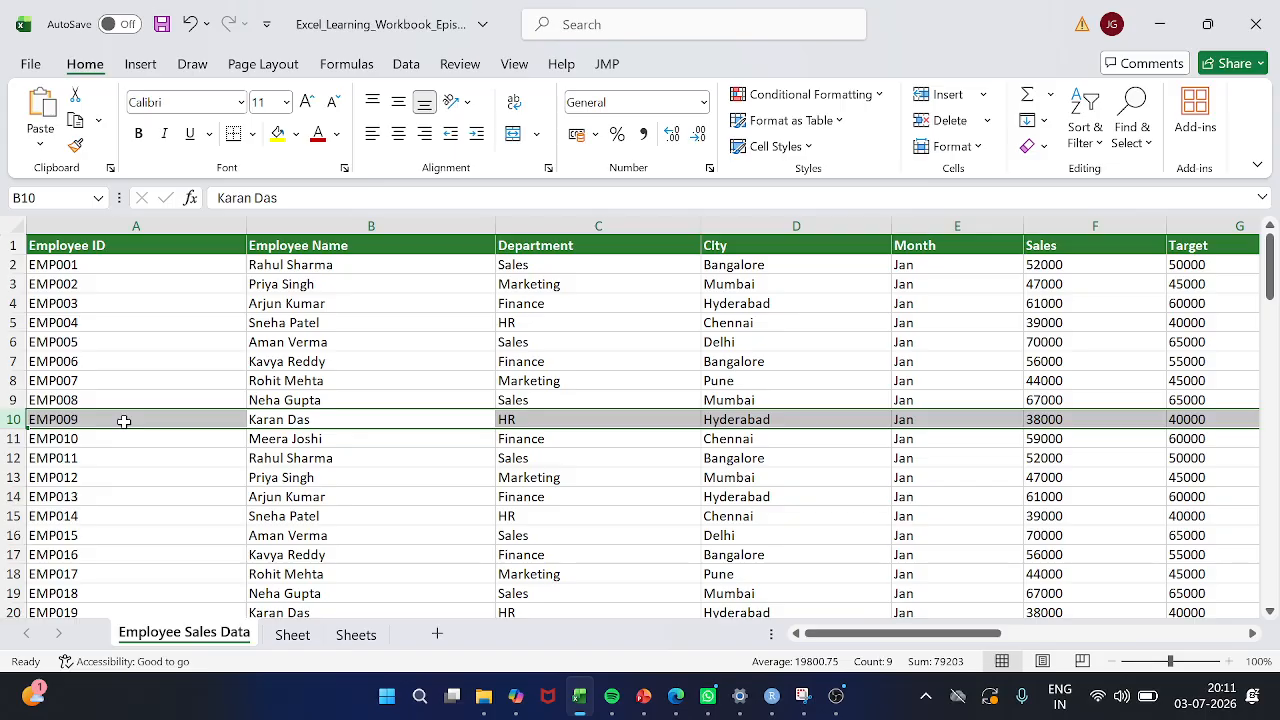
Delete the whole of row 13 containing the EMP012 record, and undo the deletion
{"action": "key", "text": "Down"}
{"action": "key", "text": "Down"}
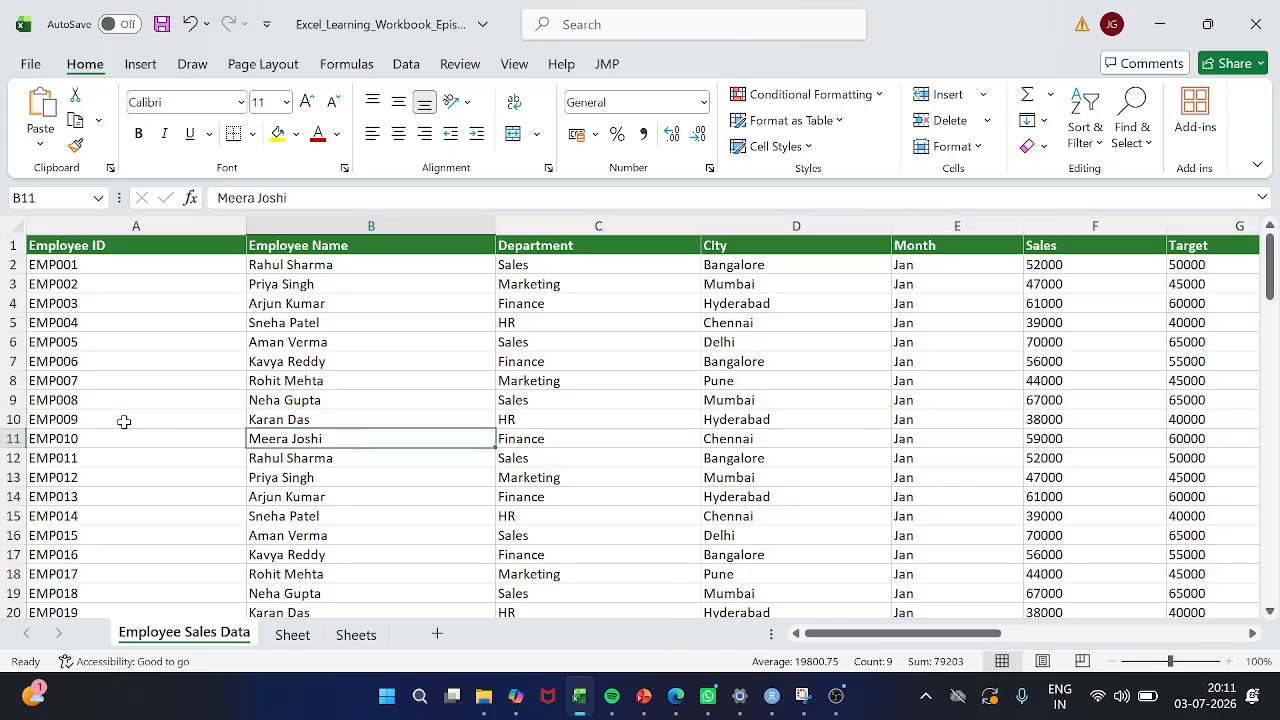
{"action": "key", "text": "Down"}
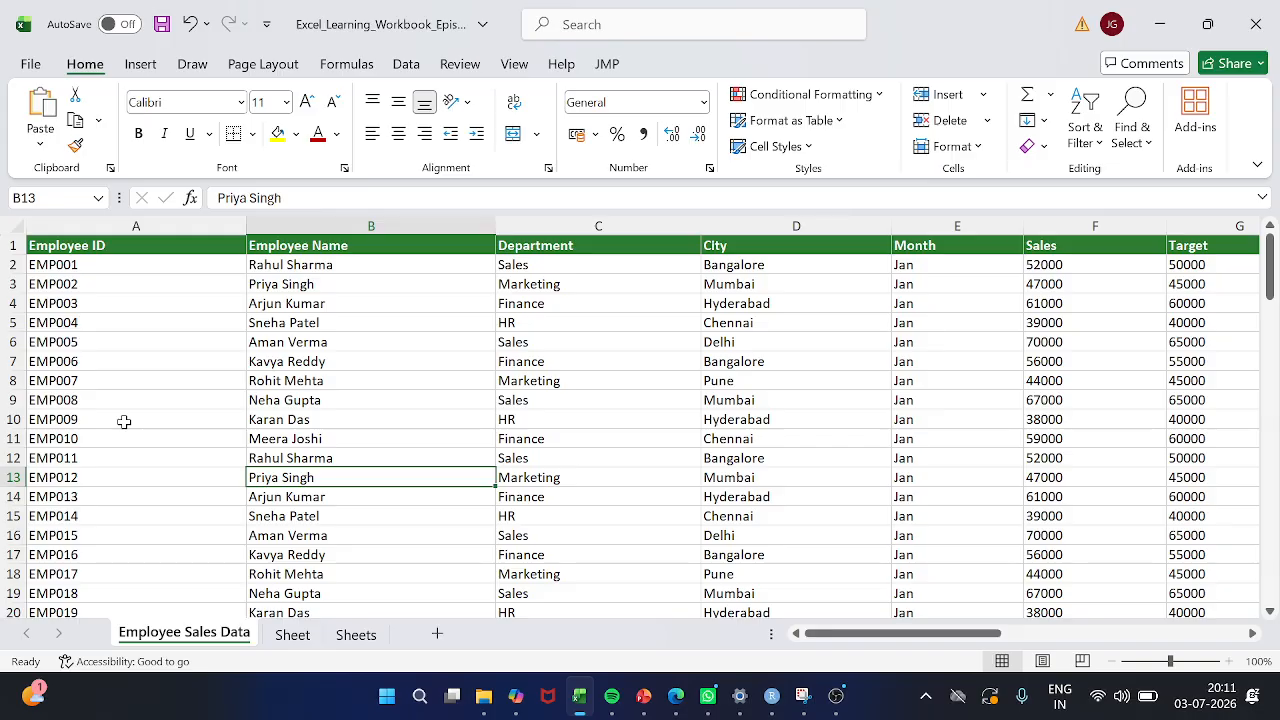
{"action": "key", "text": "shift+space"}
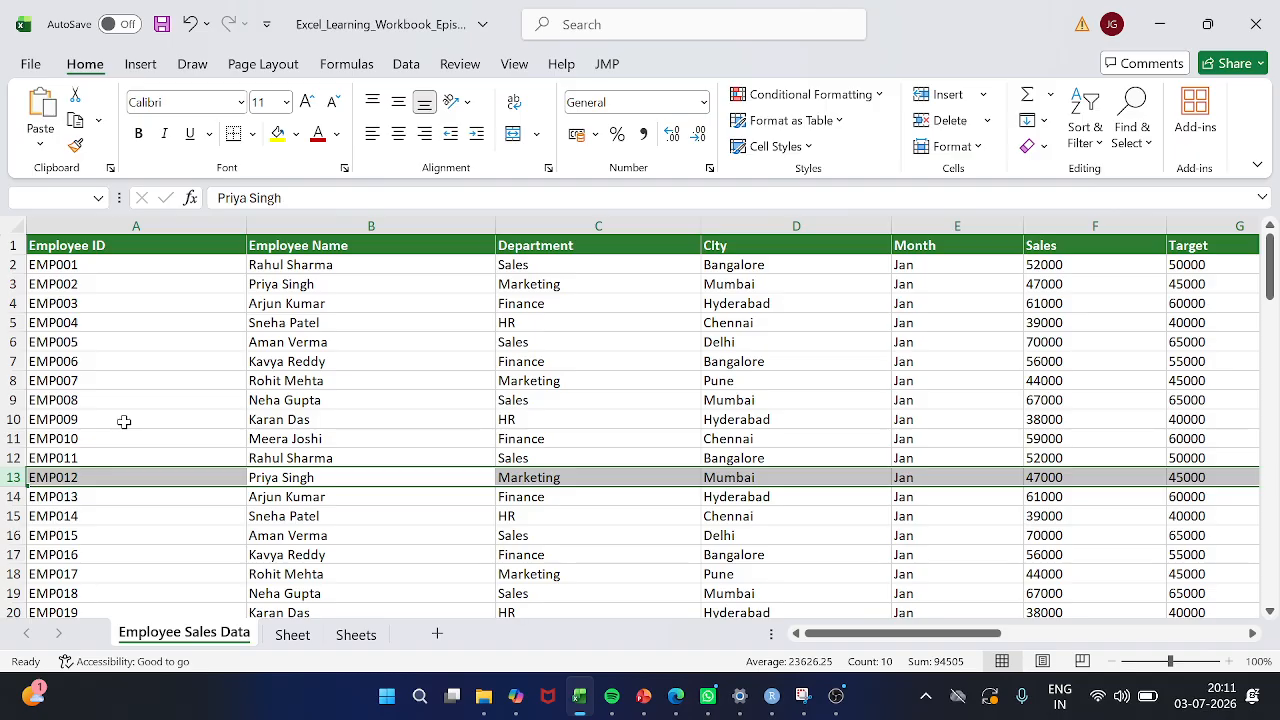
{"action": "key", "text": "ctrl+minus"}
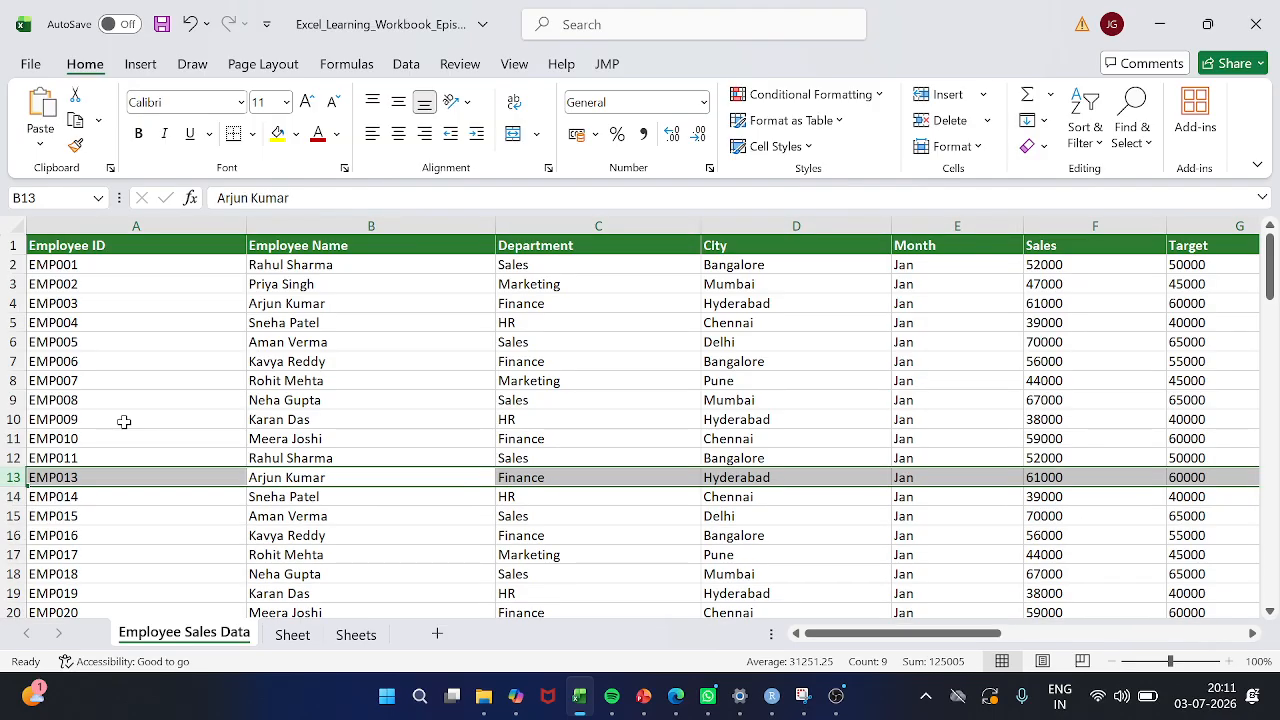
{"action": "key", "text": "ctrl+z"}
Select the whole of row 11, view the Insert and Delete commands offered for it, and return to cell B9
{"action": "key", "text": "Up"}
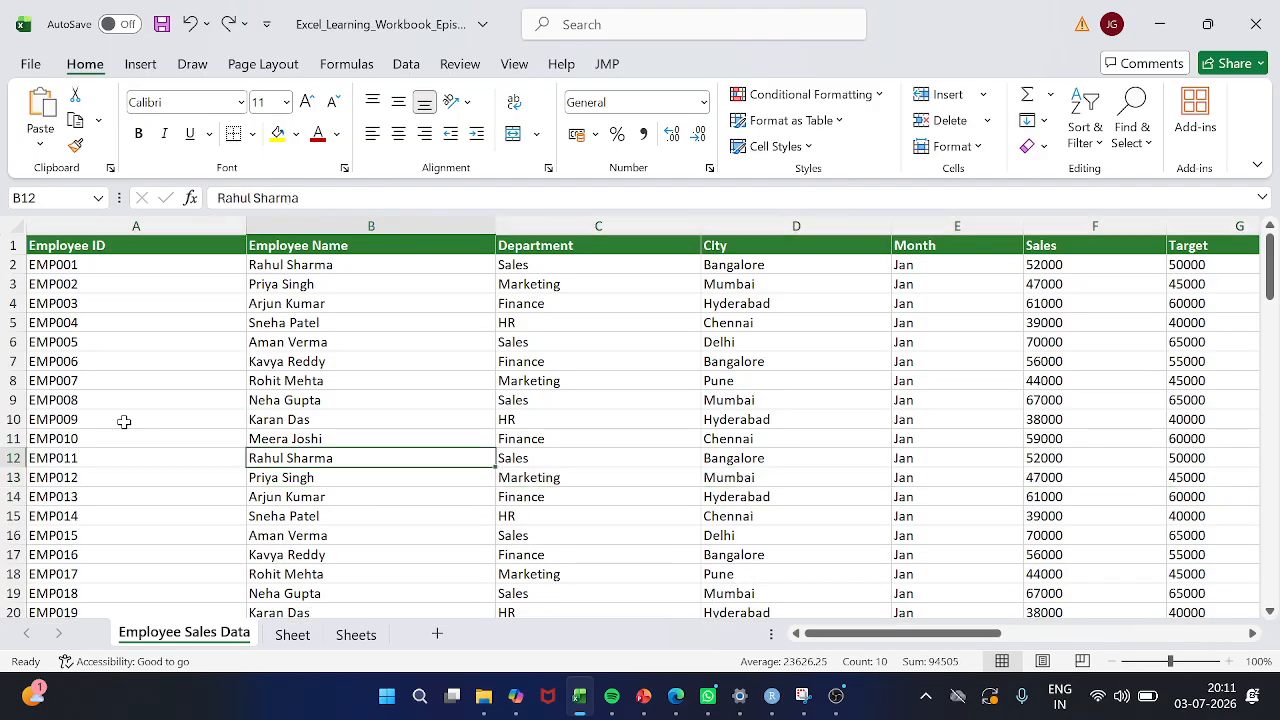
{"action": "key", "text": "Up"}
{"action": "key", "text": "Up"}
{"action": "key", "text": "Down"}
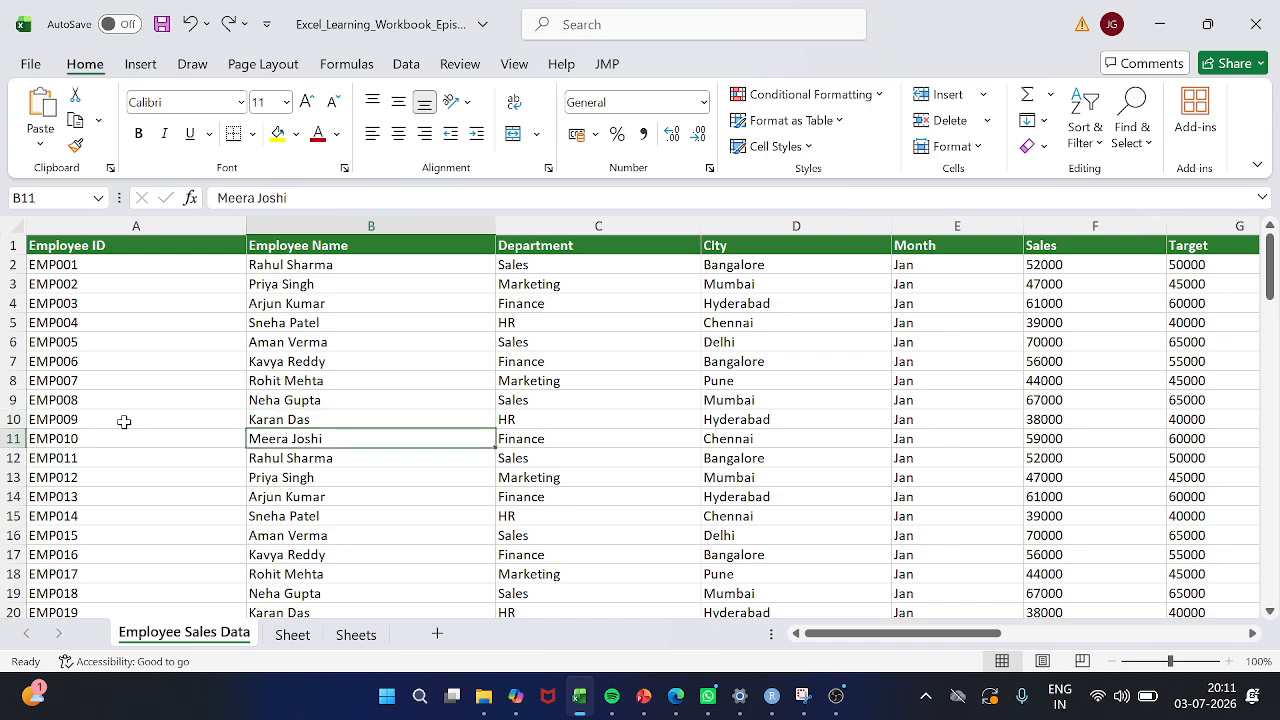
{"action": "key", "text": "shift+space"}
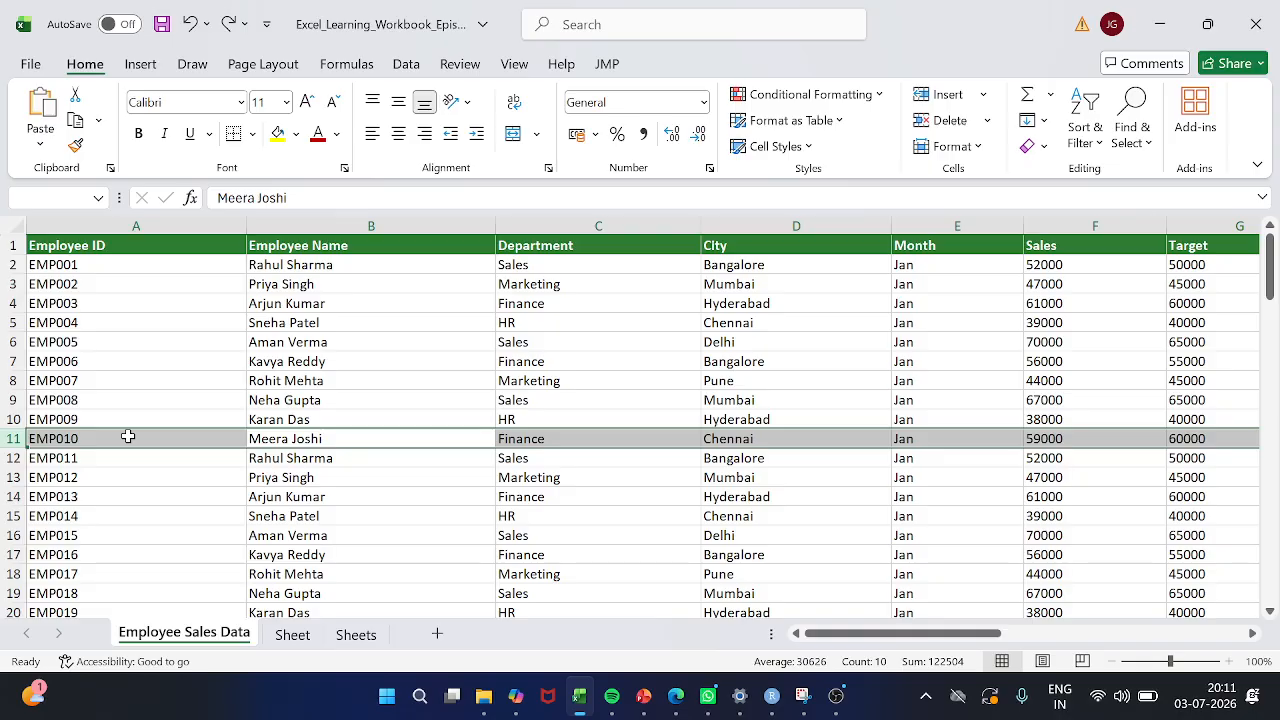
{"action": "right_click", "coordinate": [128, 437]}
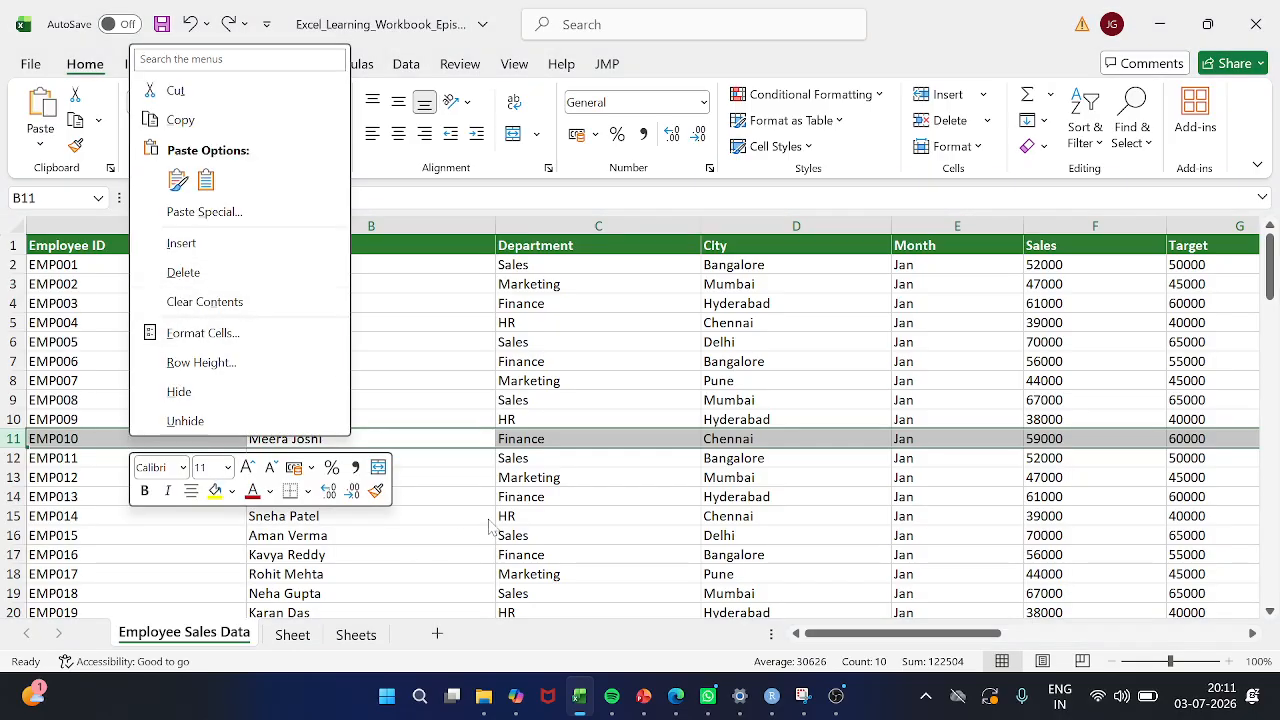
{"action": "key", "text": "Escape"}
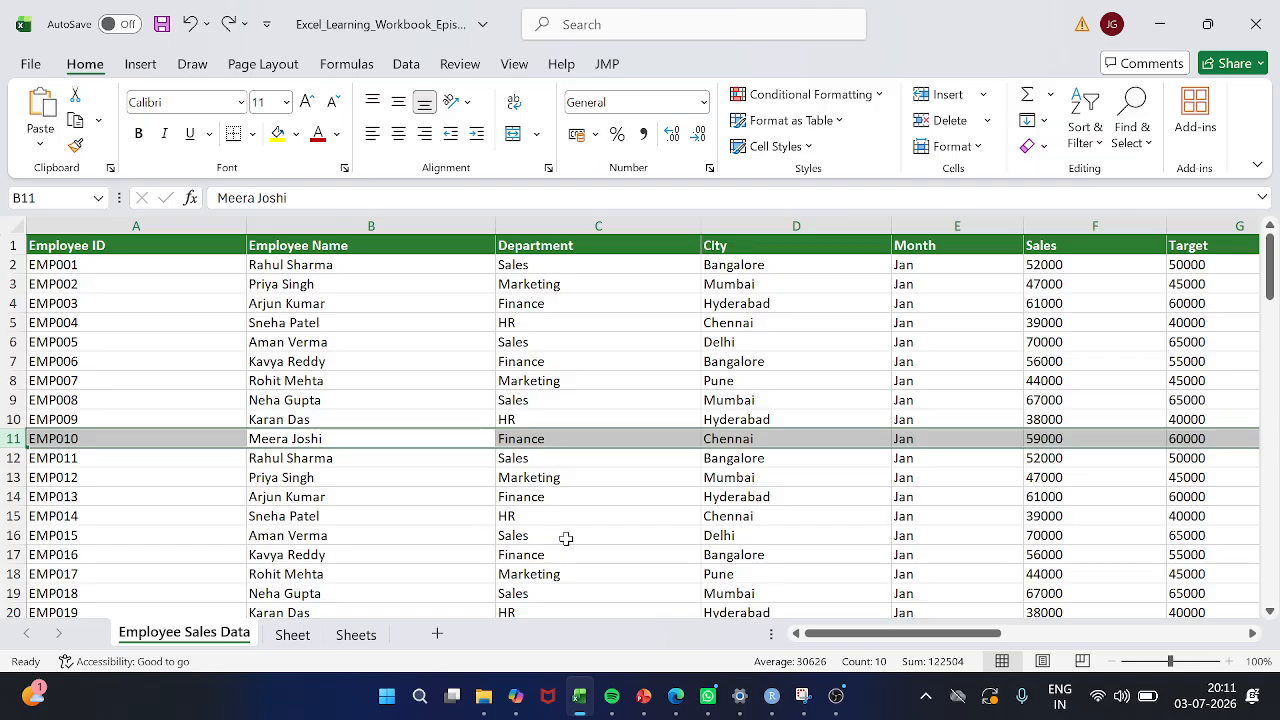
{"action": "left_click", "coordinate": [312, 404]}
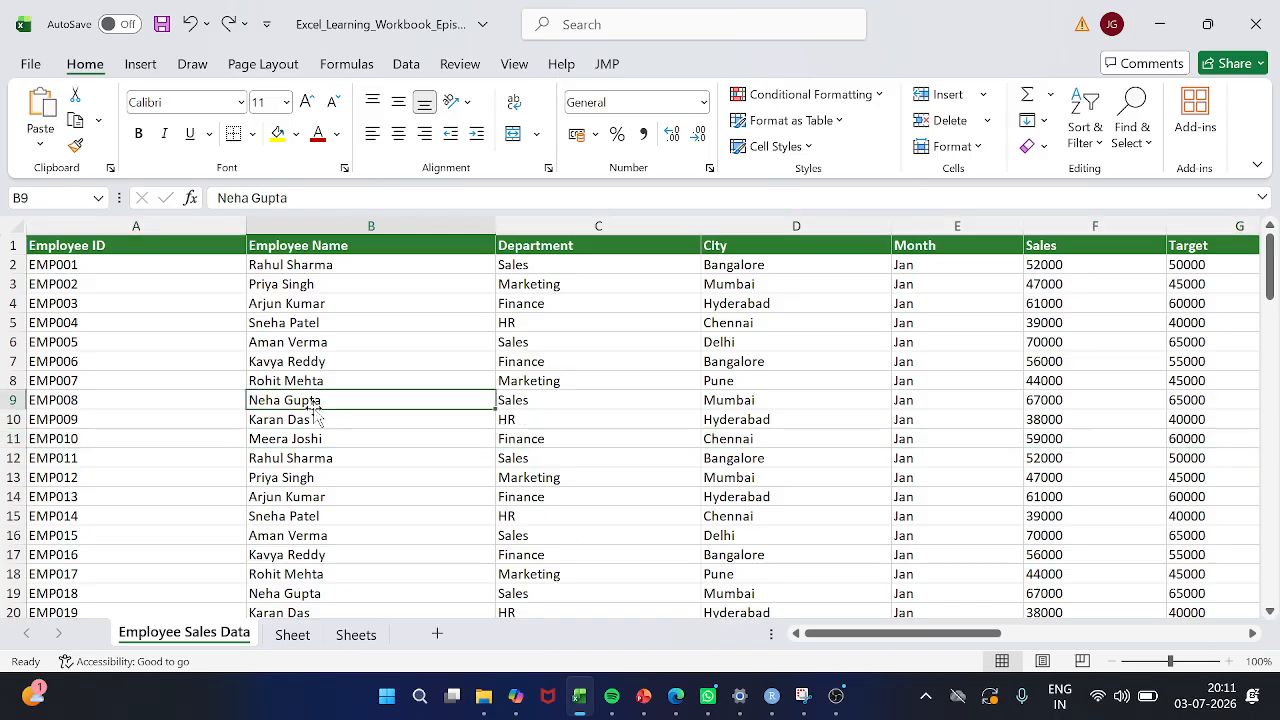
{"action": "left_click", "coordinate": [131, 341]}
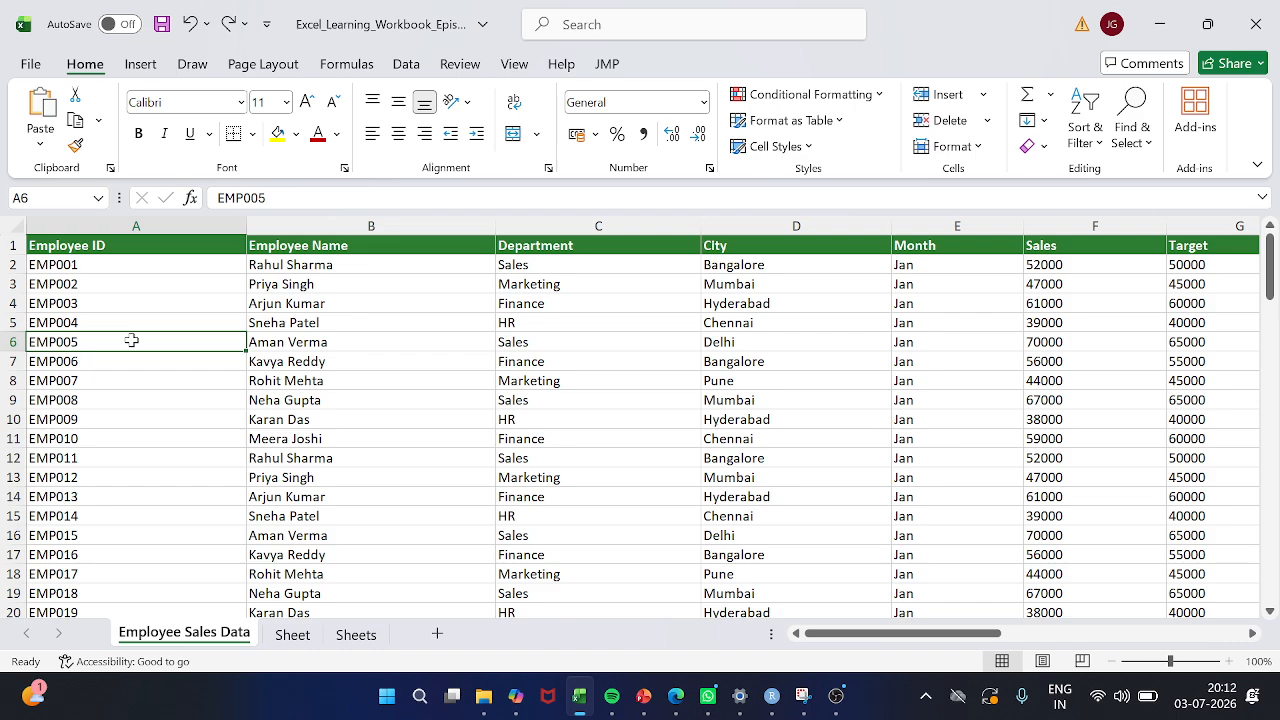
{"action": "key", "text": "Down"}
{"action": "key", "text": "Right"}
{"action": "key", "text": "Right"}
{"action": "key", "text": "Right"}
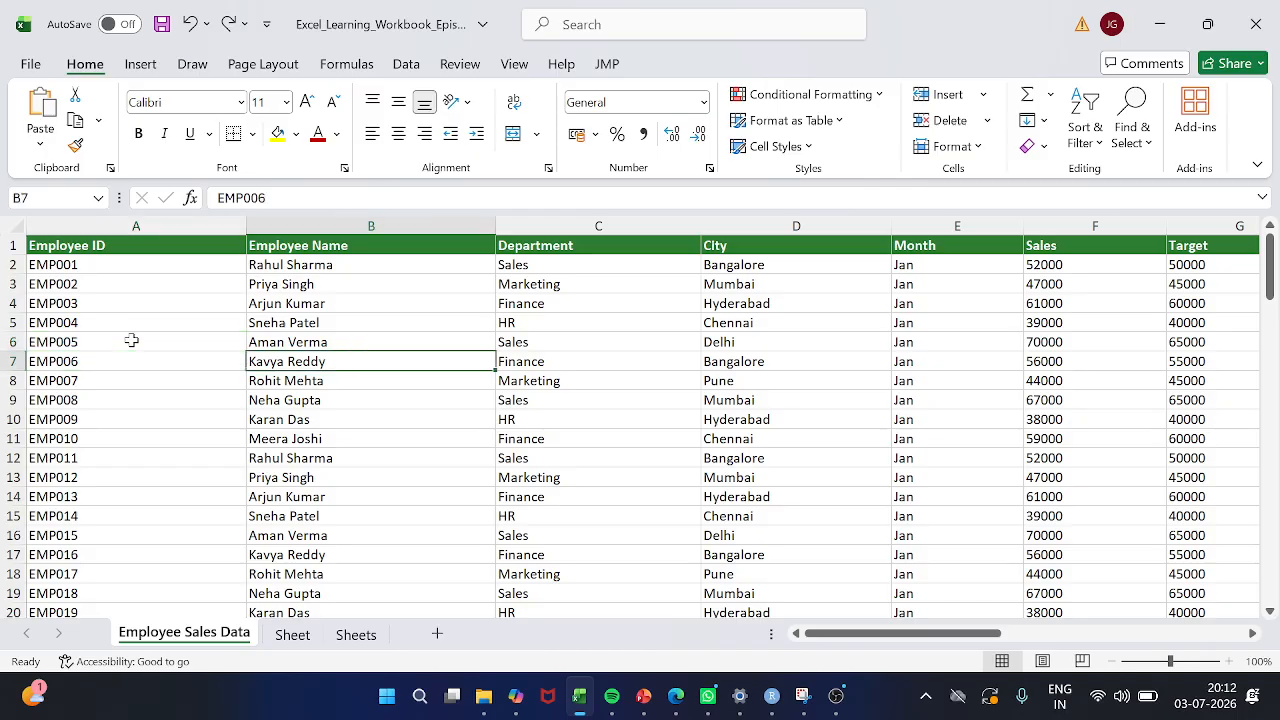
{"action": "key", "text": "Left"}
{"action": "key", "text": "Left"}
{"action": "key", "text": "Down"}
{"action": "key", "text": "Down"}
{"action": "key", "text": "Down"}
{"action": "key", "text": "Down"}
{"action": "key", "text": "Down"}
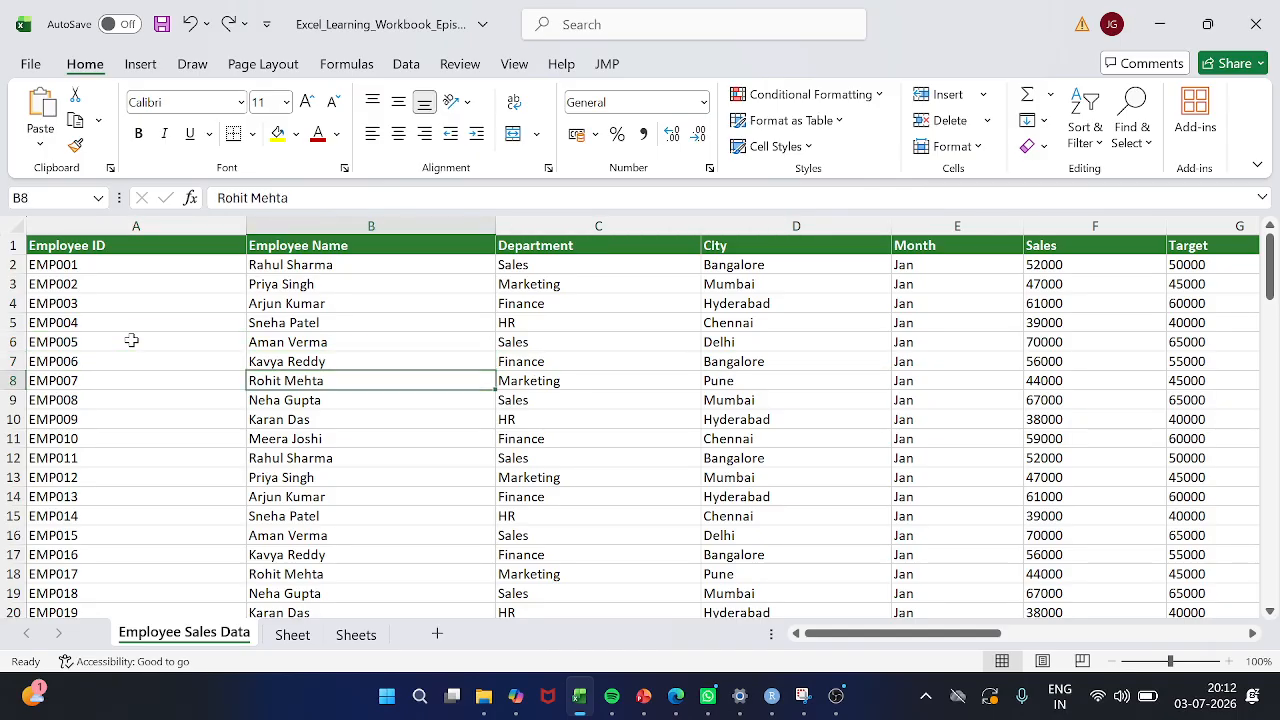
{"action": "key", "text": "Up"}
{"action": "key", "text": "Up"}
{"action": "key", "text": "Up"}
{"action": "key", "text": "Up"}
{"action": "key", "text": "Down"}
{"action": "key", "text": "Down"}
{"action": "key", "text": "Down"}
{"action": "key", "text": "Down"}
{"action": "key", "text": "Down"}
{"action": "key", "text": "Up"}
{"action": "key", "text": "Up"}
{"action": "key", "text": "Up"}
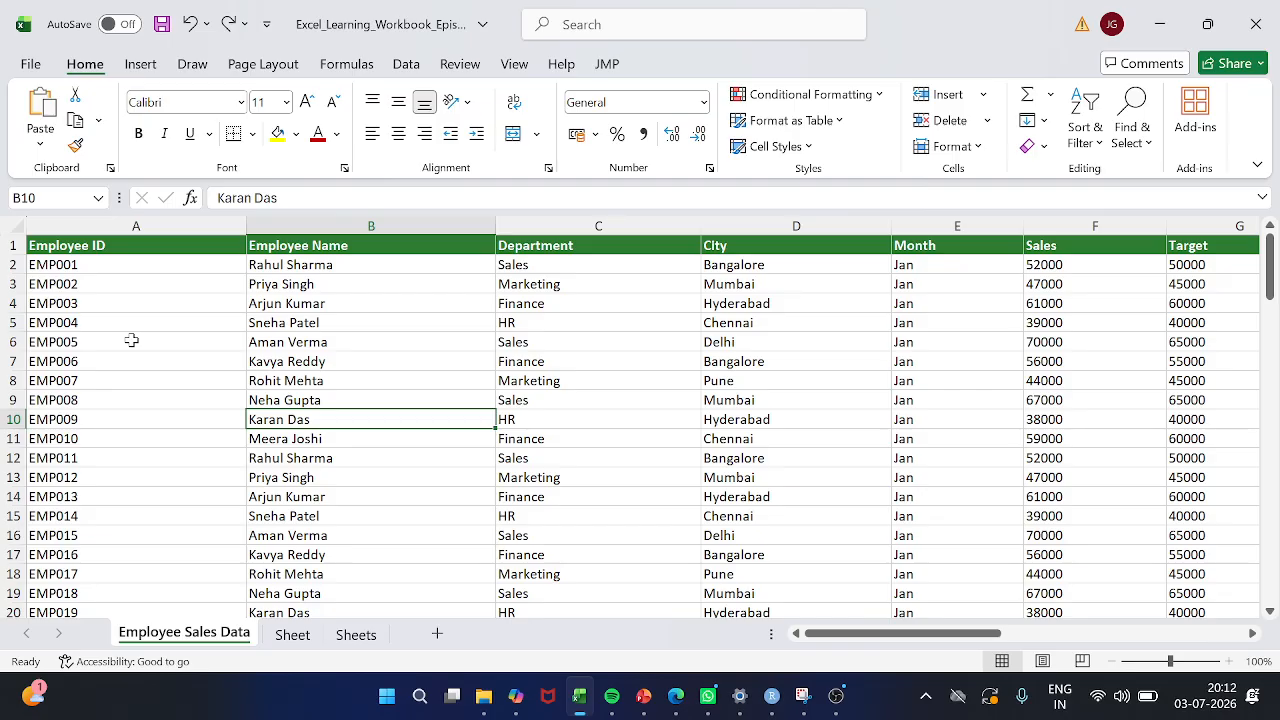
Select the whole Employee Name column from cell B10, insert a blank column before it, and undo the insertion
{"action": "key", "text": "ctrl+space"}
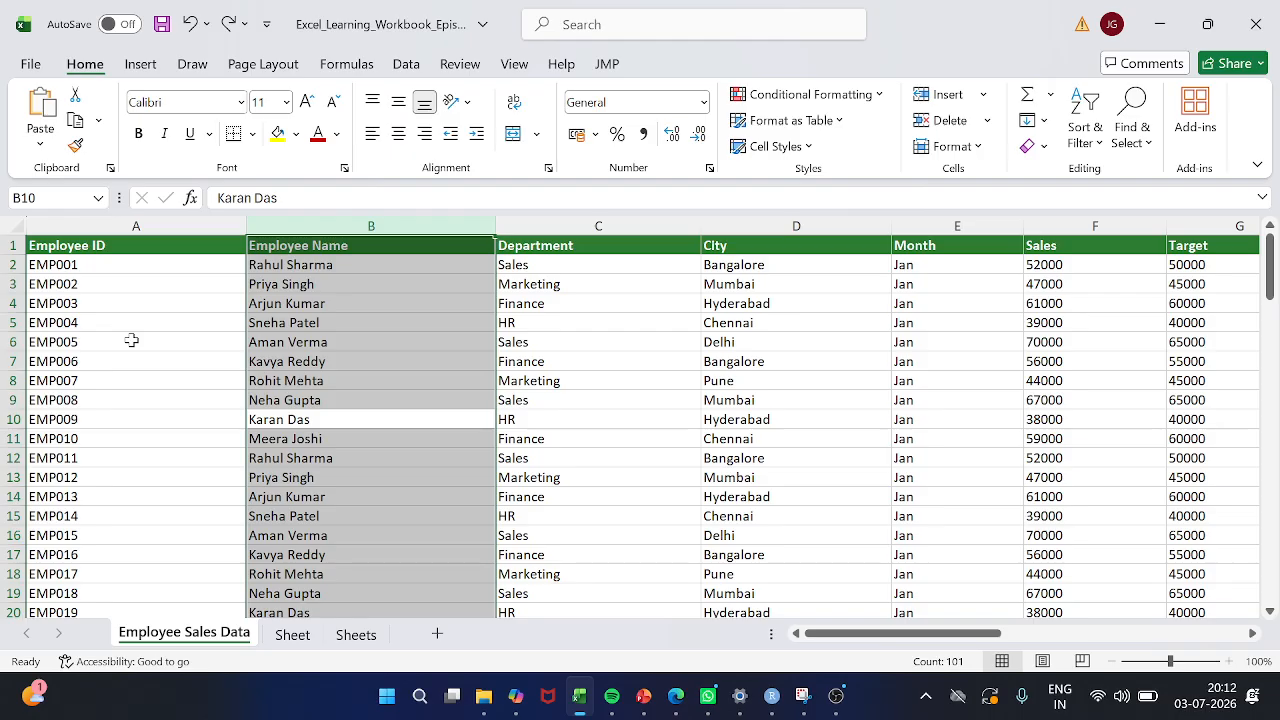
{"action": "key", "text": "Down"}
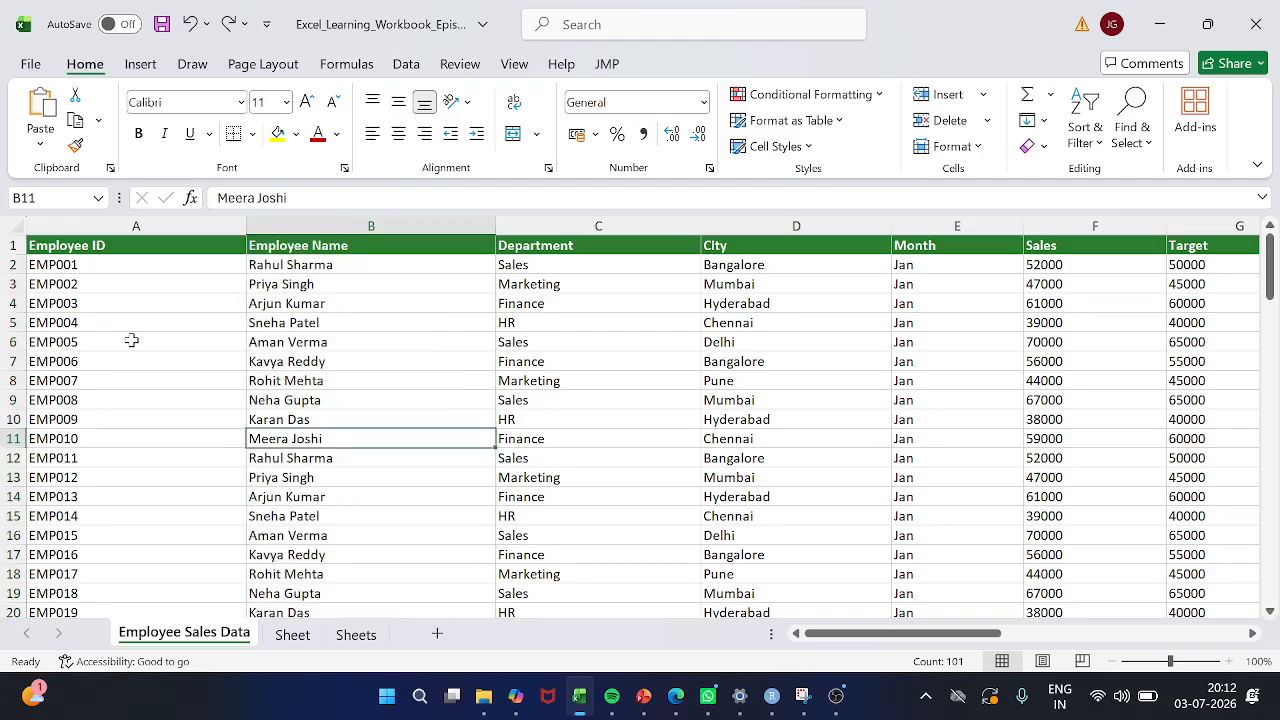
{"action": "key", "text": "Up"}
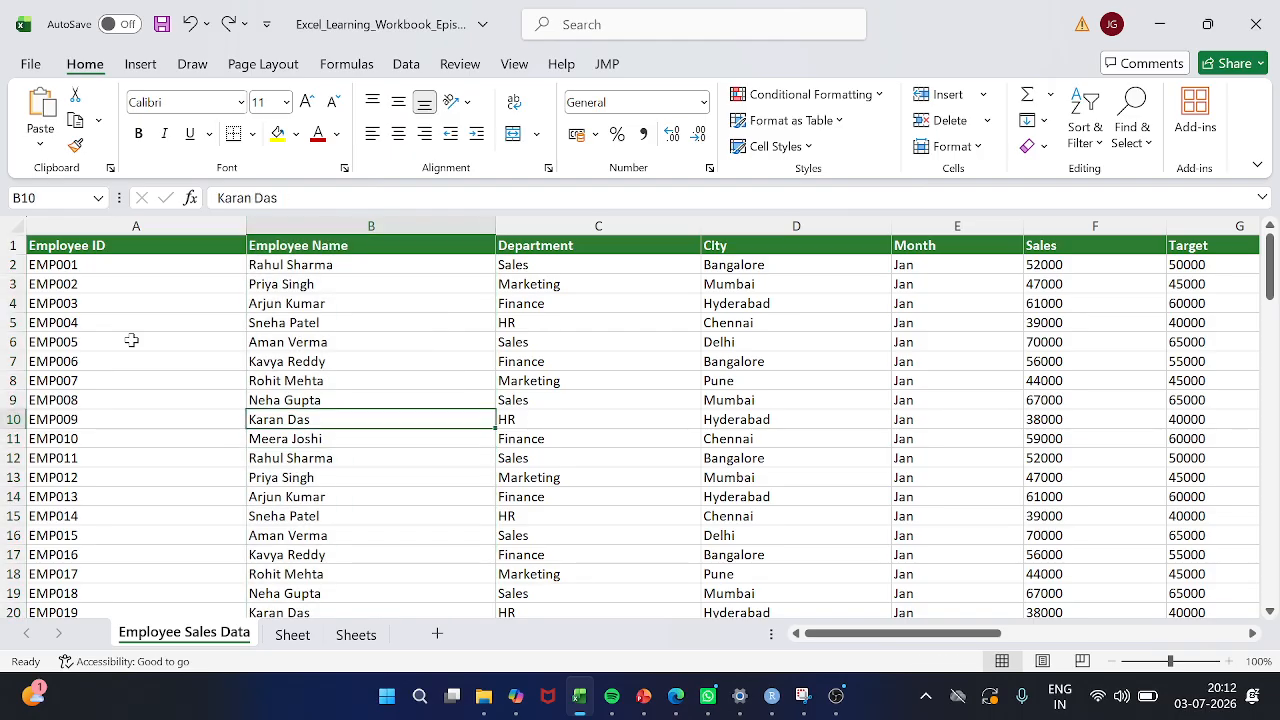
{"action": "key", "text": "ctrl+space"}
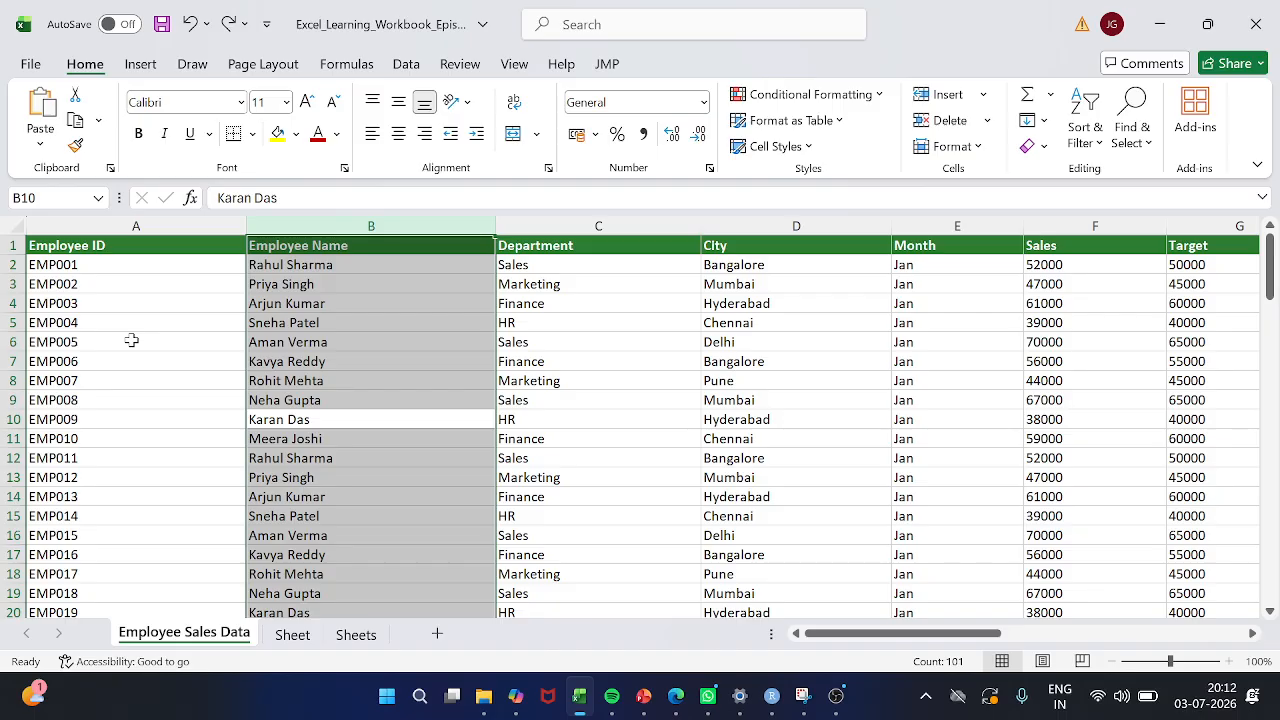
{"action": "key", "text": "ctrl+shift+plus"}
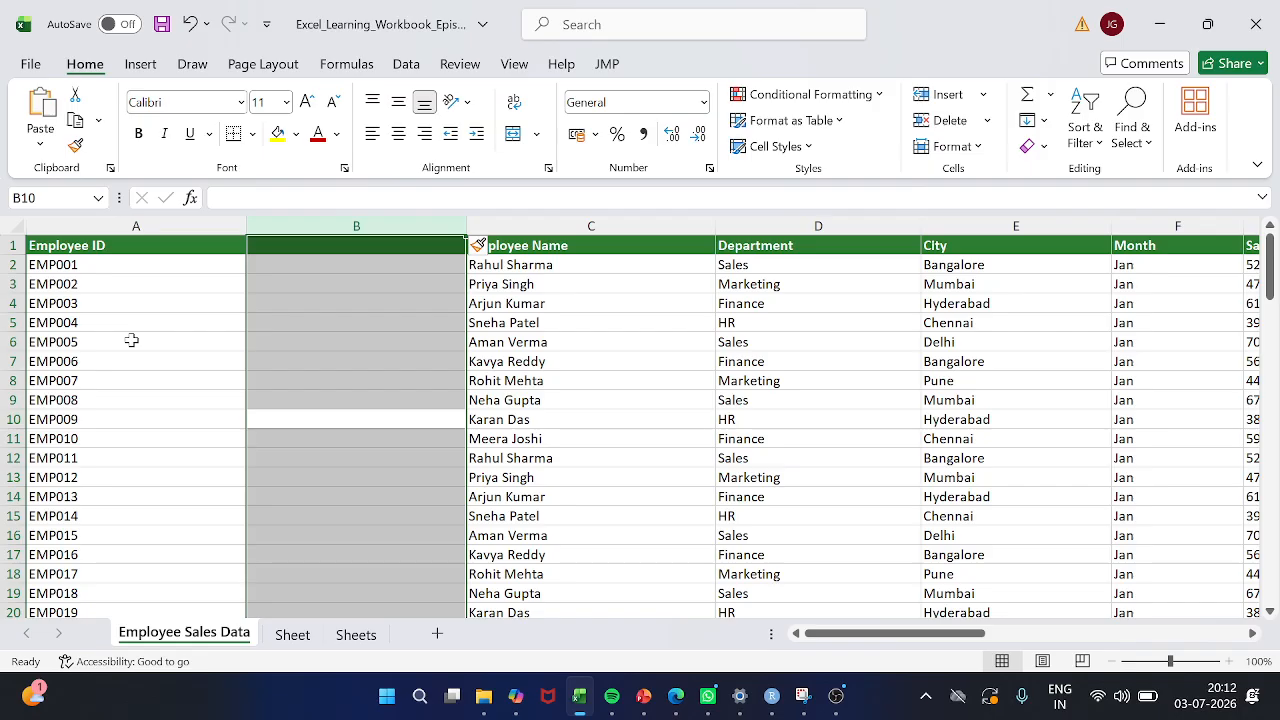
{"action": "key", "text": "ctrl+z"}
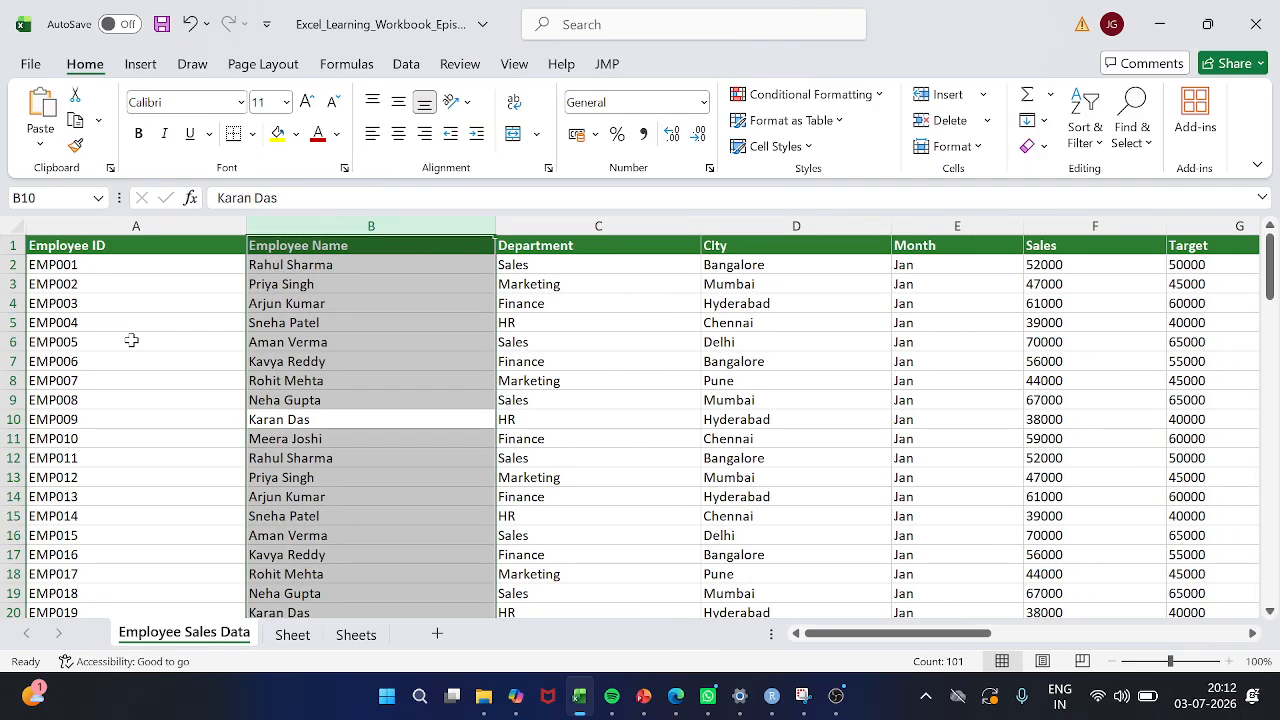
Insert a blank column before the City column with the entire column selected from cell D3, and undo the insertion
{"action": "scroll", "coordinate": [350, 370], "scroll_direction": "right", "scroll_amount": 5}
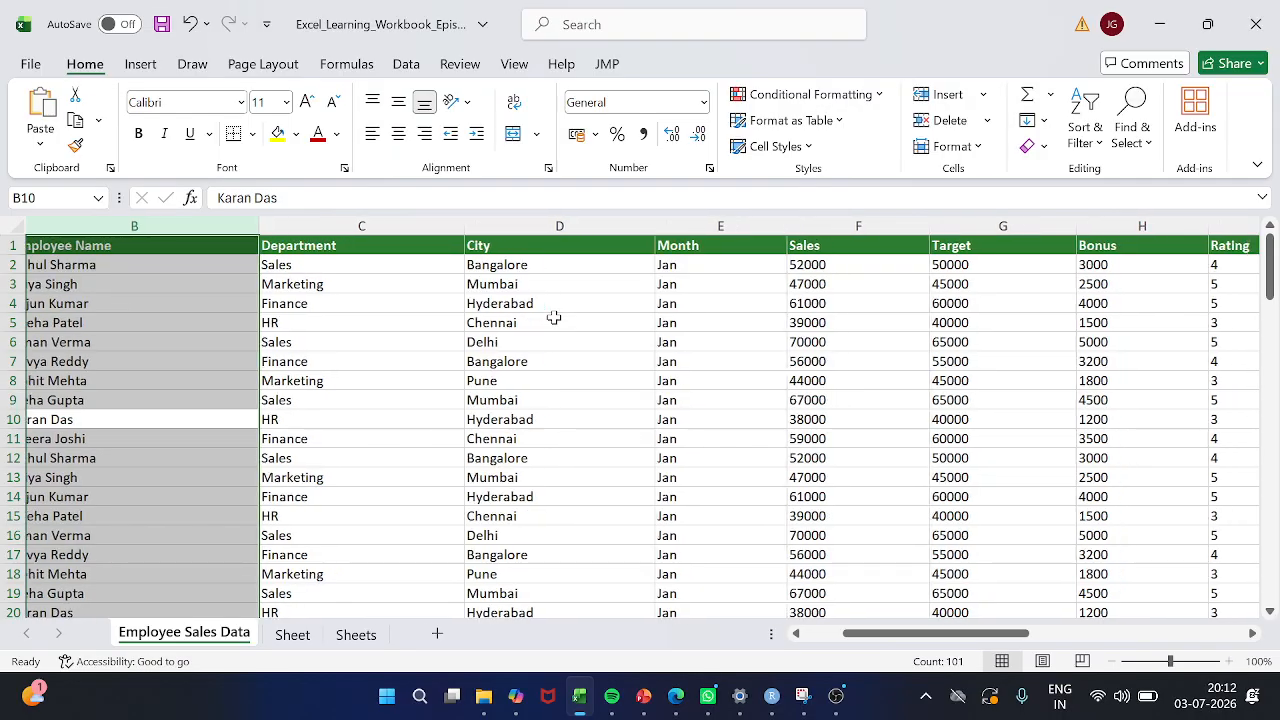
{"action": "scroll", "coordinate": [554, 317], "scroll_direction": "right", "scroll_amount": 1}
{"action": "left_click", "coordinate": [369, 306]}
{"action": "left_click", "coordinate": [497, 289]}
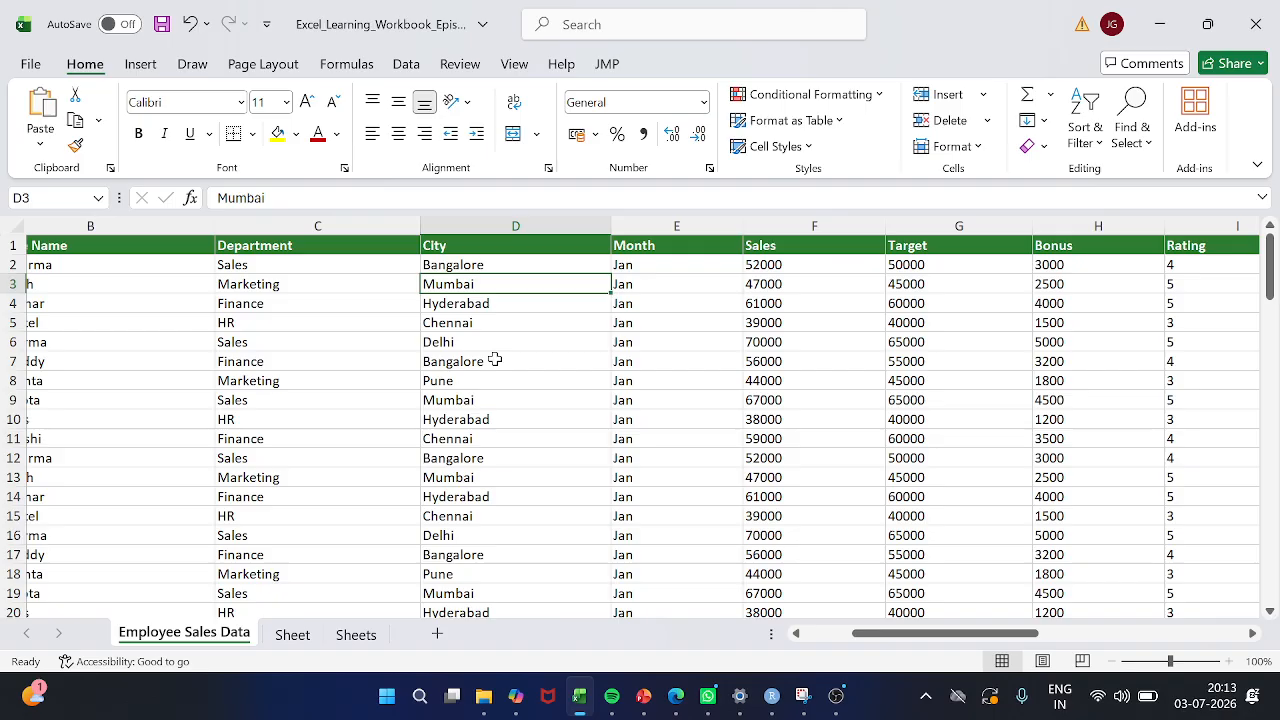
{"action": "key", "text": "ctrl+space"}
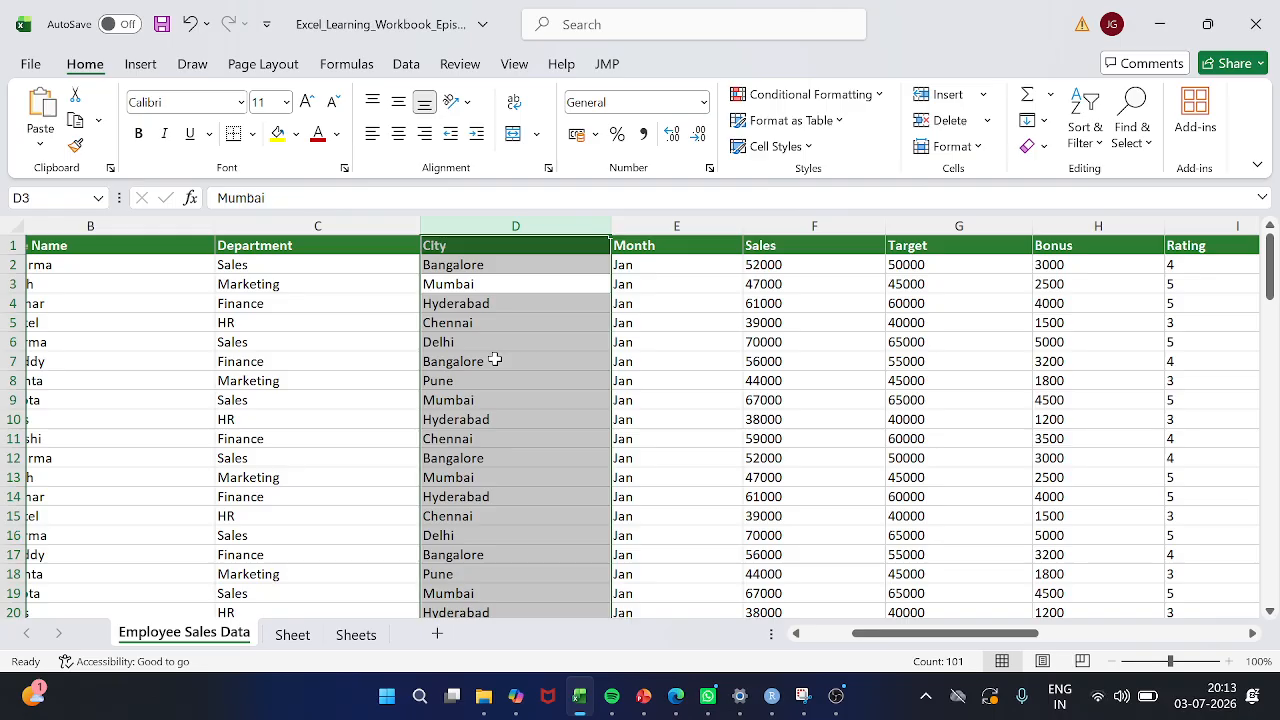
{"action": "key", "text": "ctrl+shift+plus"}
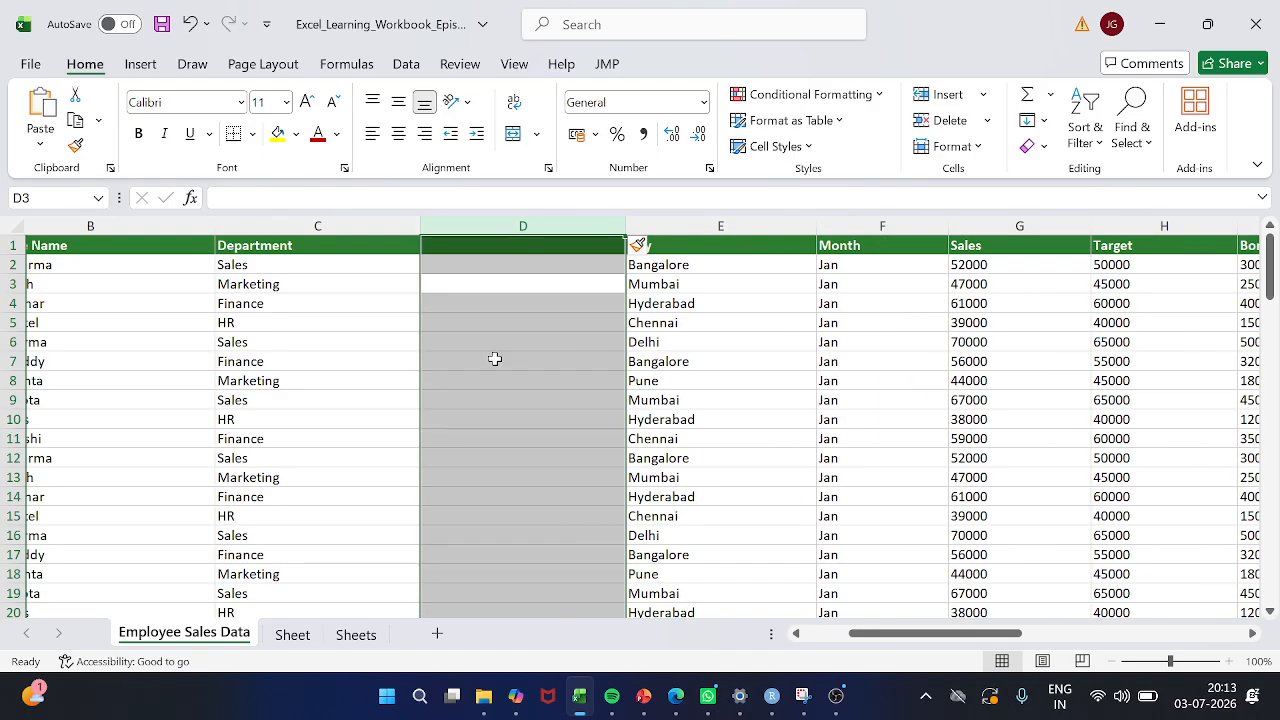
{"action": "key", "text": "ctrl+z"}
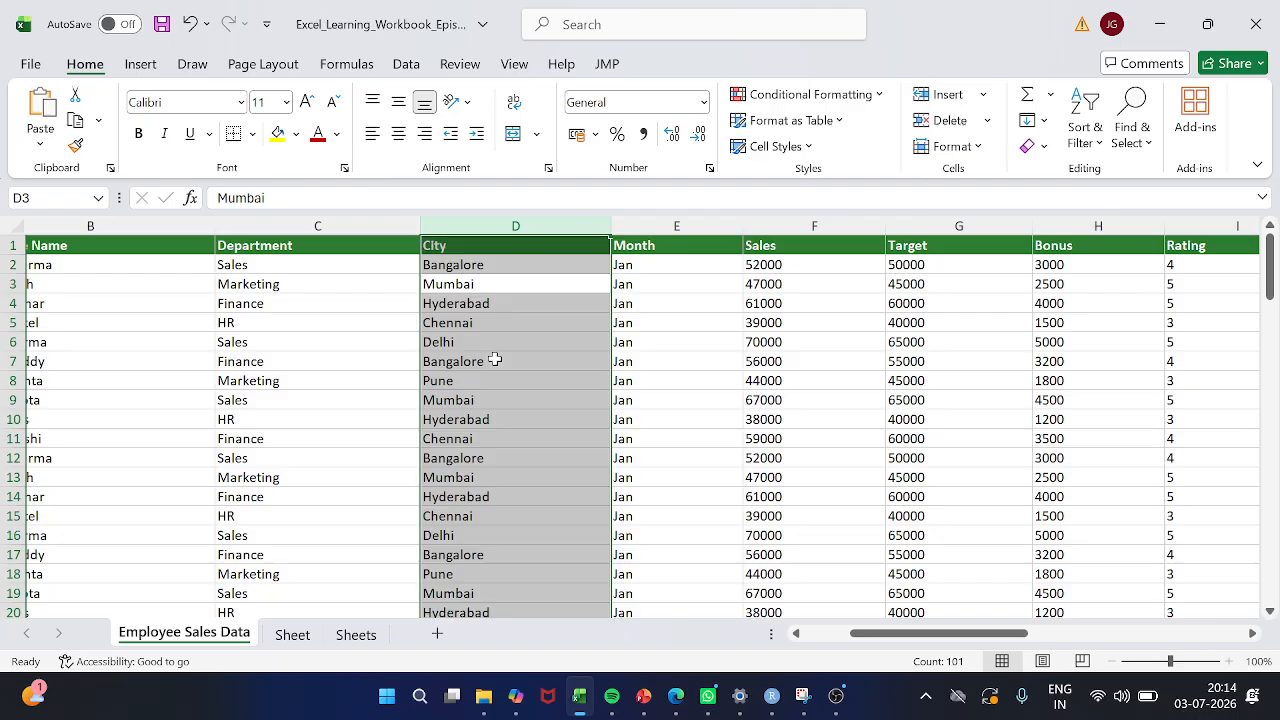
{"action": "left_click", "coordinate": [494, 360]}
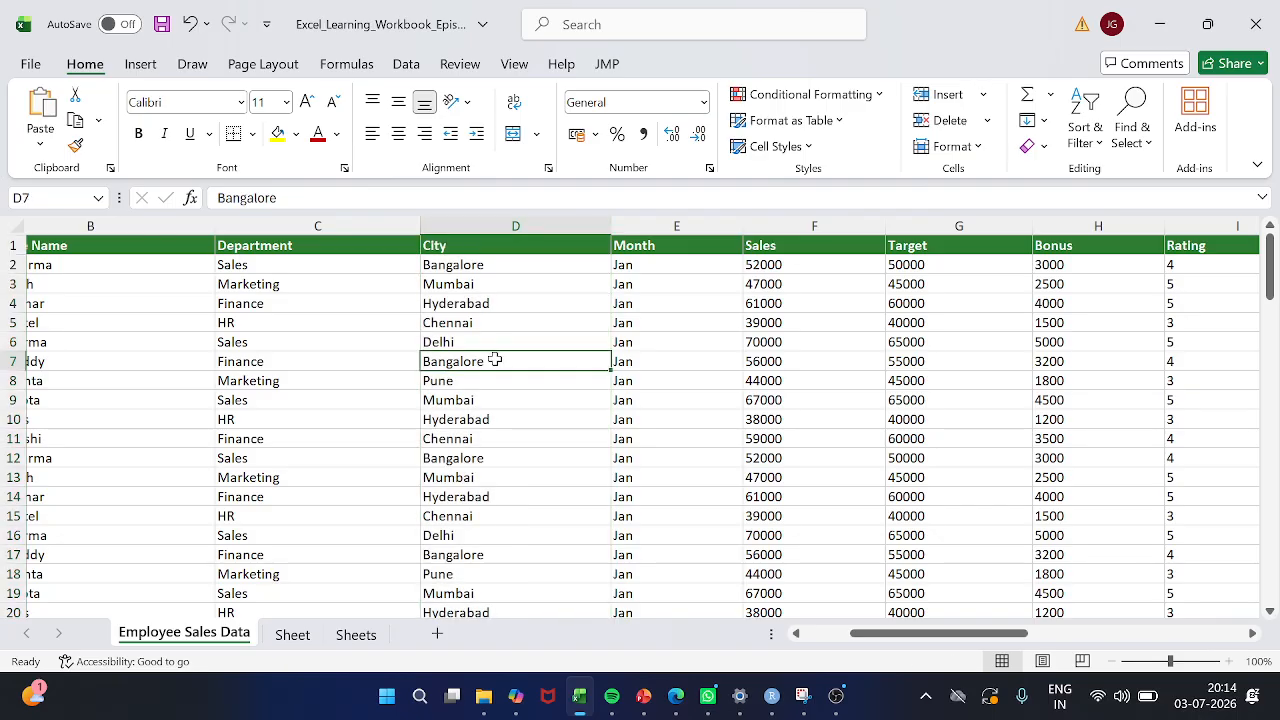
View the Sheet and Sheets worksheets in turn and return to the Employee Sales Data worksheet
{"action": "scroll", "coordinate": [597, 432], "scroll_direction": "right", "scroll_amount": 2}
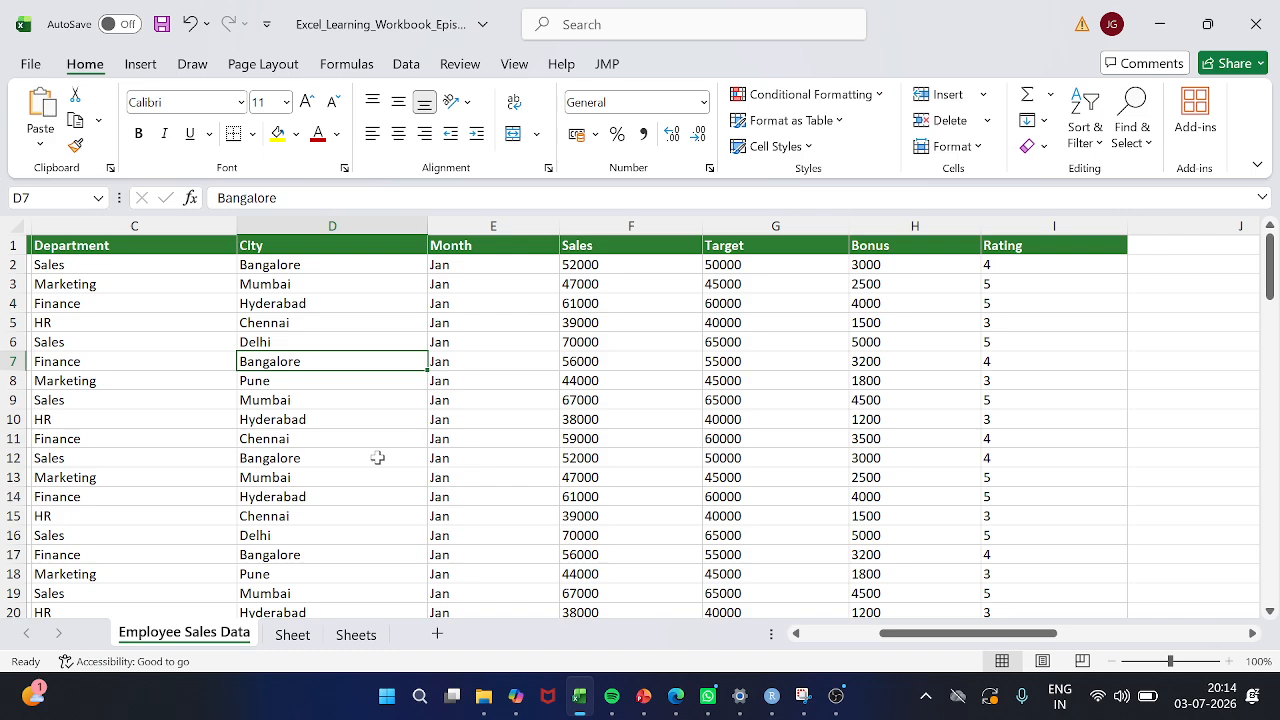
{"action": "left_click", "coordinate": [285, 644]}
{"action": "left_click", "coordinate": [354, 644]}
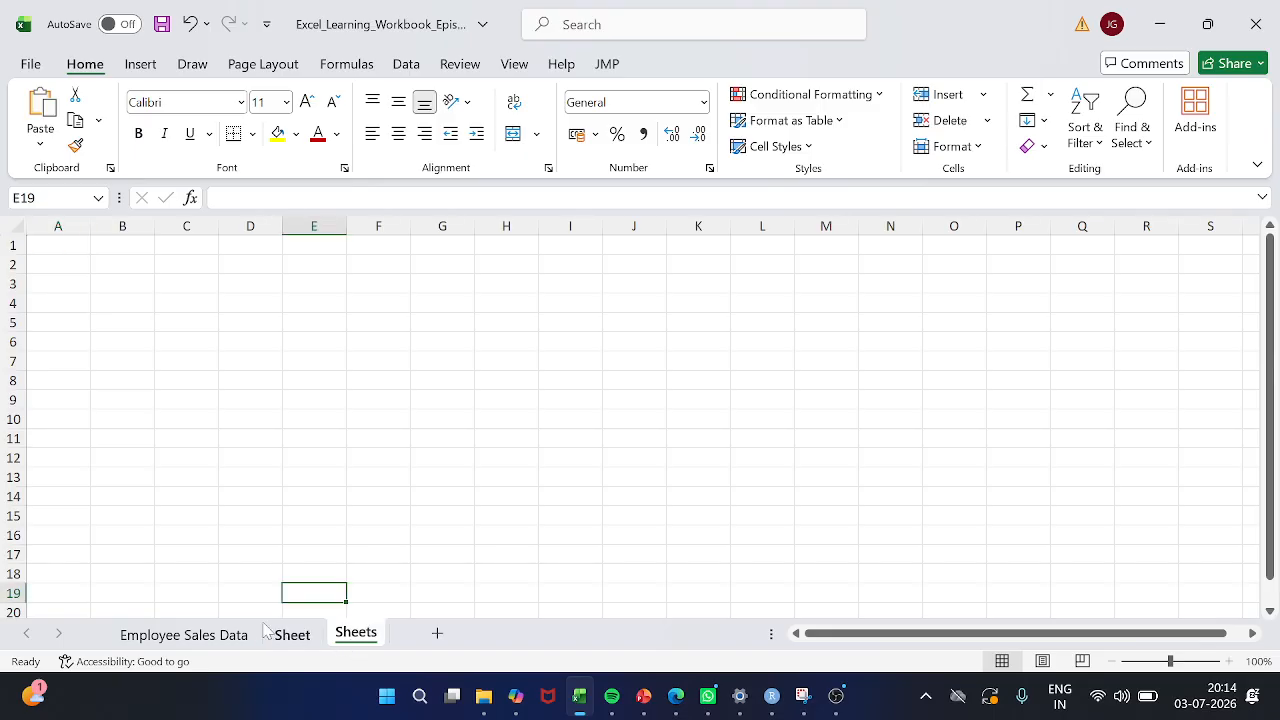
{"action": "left_click", "coordinate": [195, 635]}
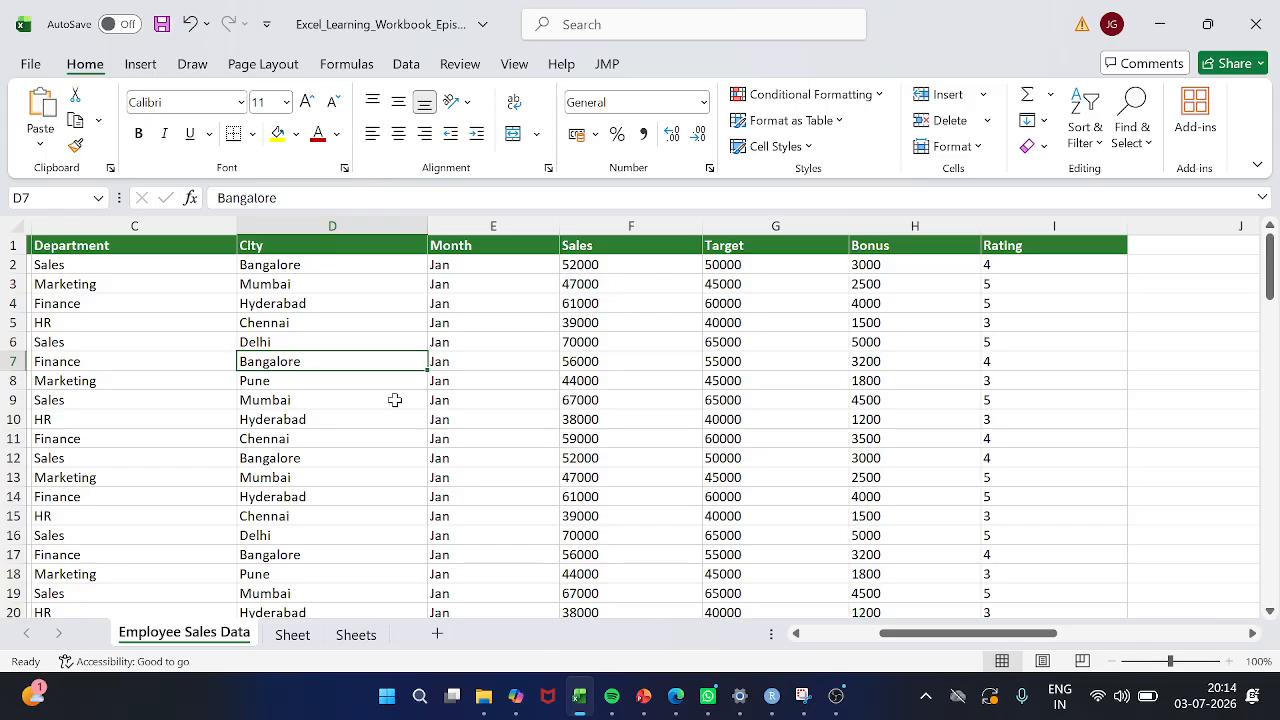
{"action": "left_click", "coordinate": [291, 635]}
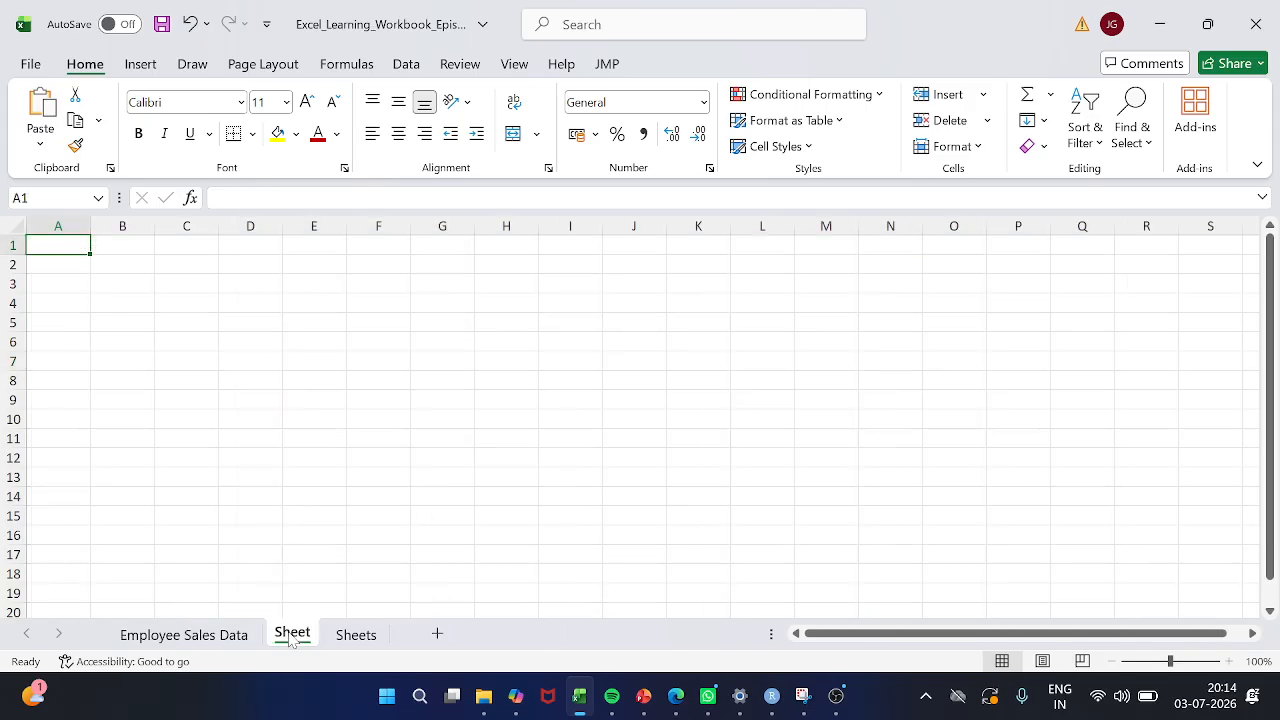
{"action": "left_click", "coordinate": [350, 637]}
{"action": "left_click", "coordinate": [241, 644]}
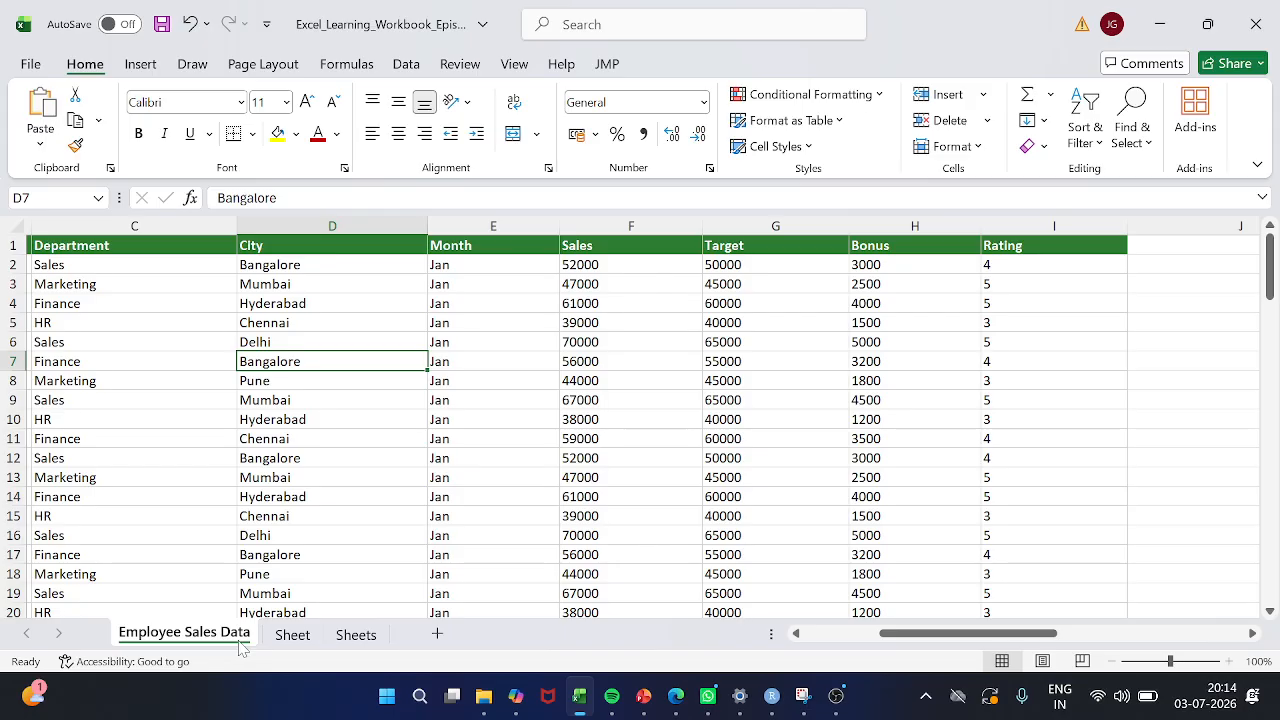
Step forward one worksheet at a time from Employee Sales Data to Sheets and back again, making three round trips
{"action": "key", "text": "ctrl+Page_Down"}
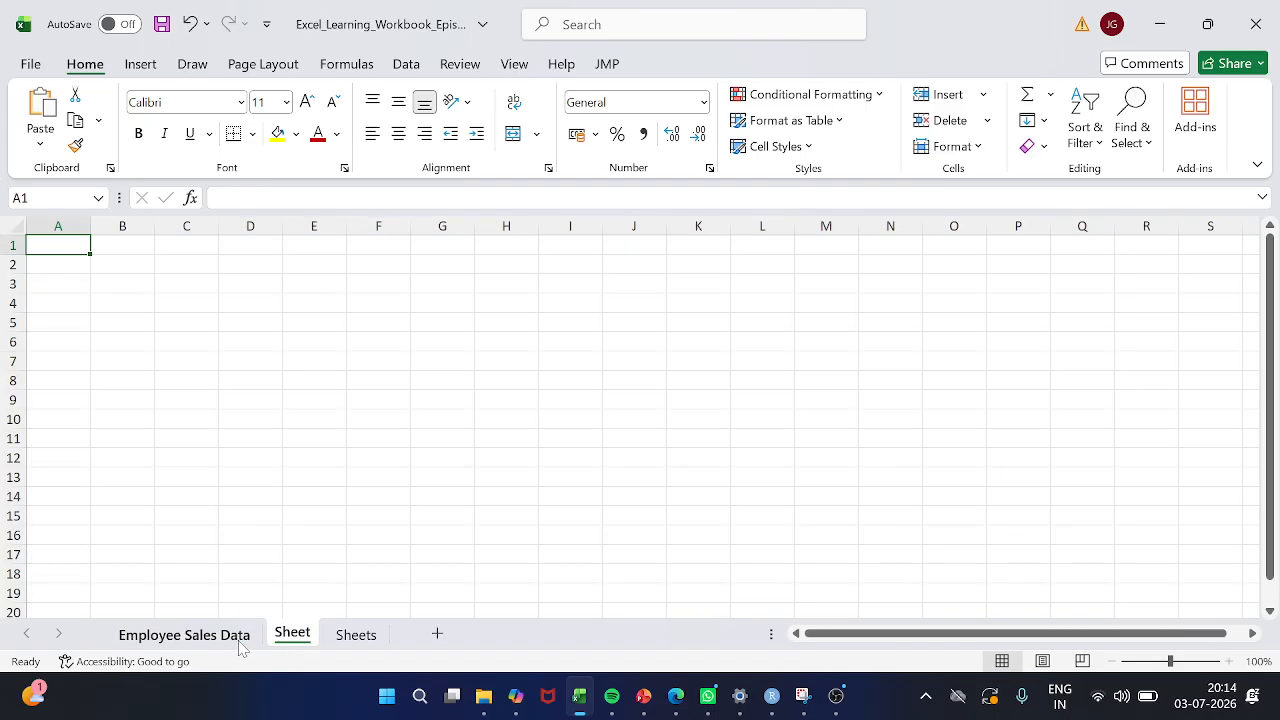
{"action": "key", "text": "ctrl+Page_Down"}
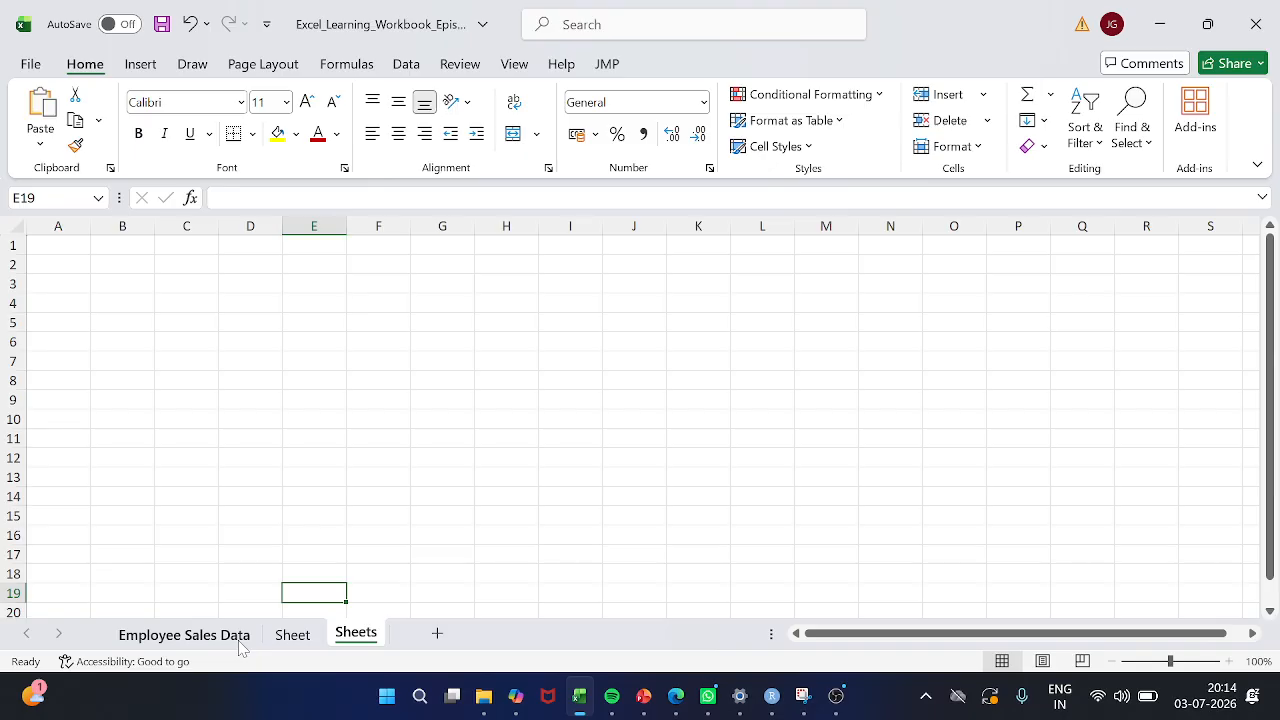
{"action": "key", "text": "ctrl+Page_Up"}
{"action": "key", "text": "ctrl+Page_Up"}
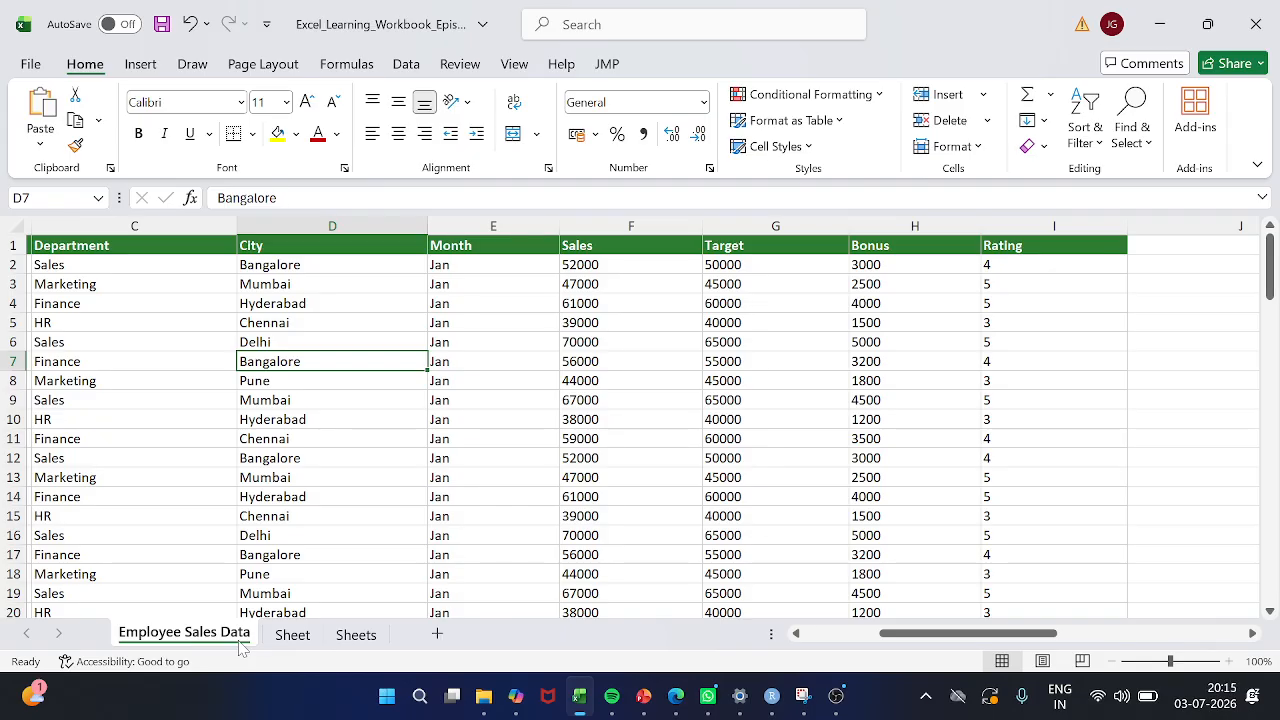
{"action": "key", "text": "ctrl+Page_Down"}
{"action": "key", "text": "ctrl+Page_Down"}
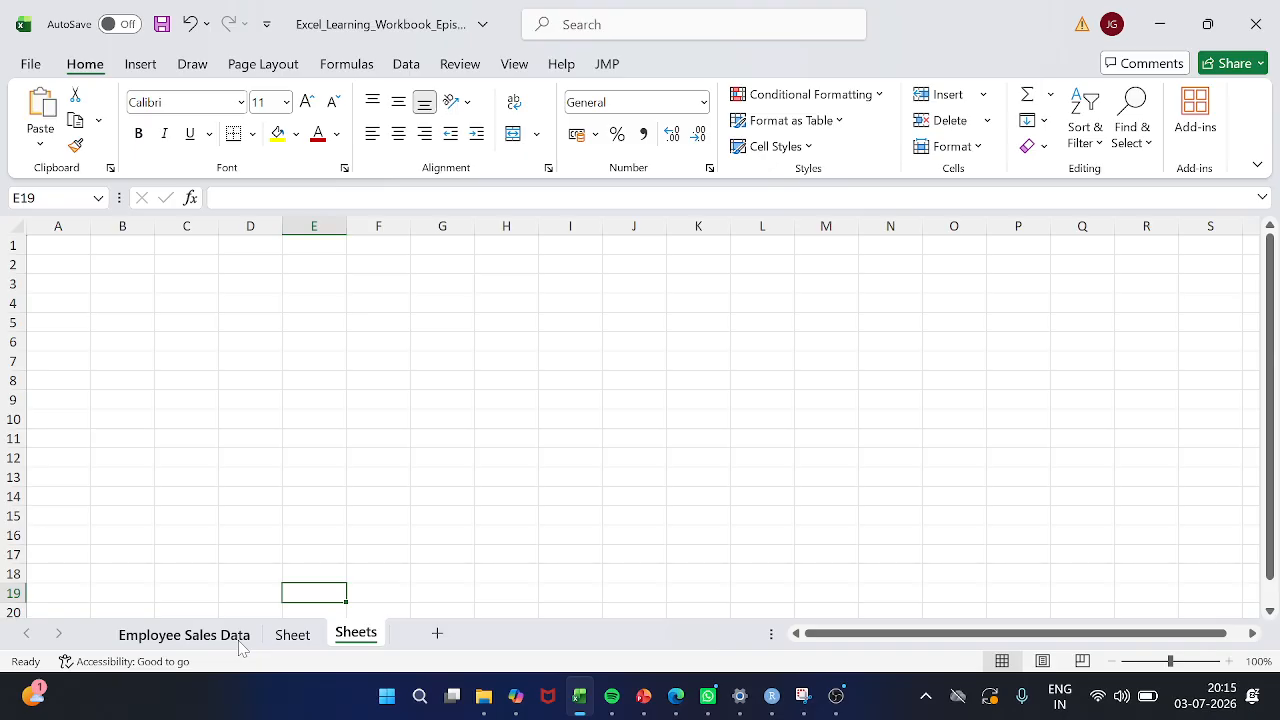
{"action": "key", "text": "ctrl+Page_Up"}
{"action": "key", "text": "ctrl+Page_Up"}
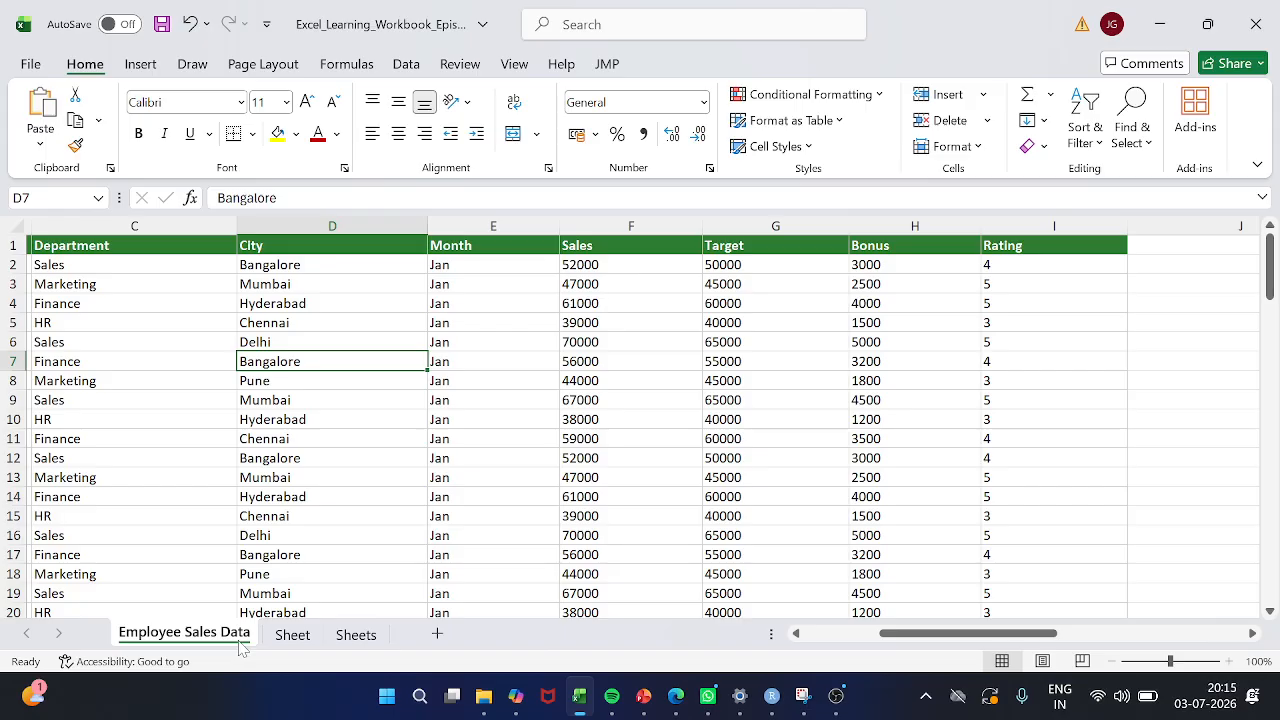
{"action": "key", "text": "ctrl+Page_Down"}
{"action": "key", "text": "ctrl+Page_Down"}
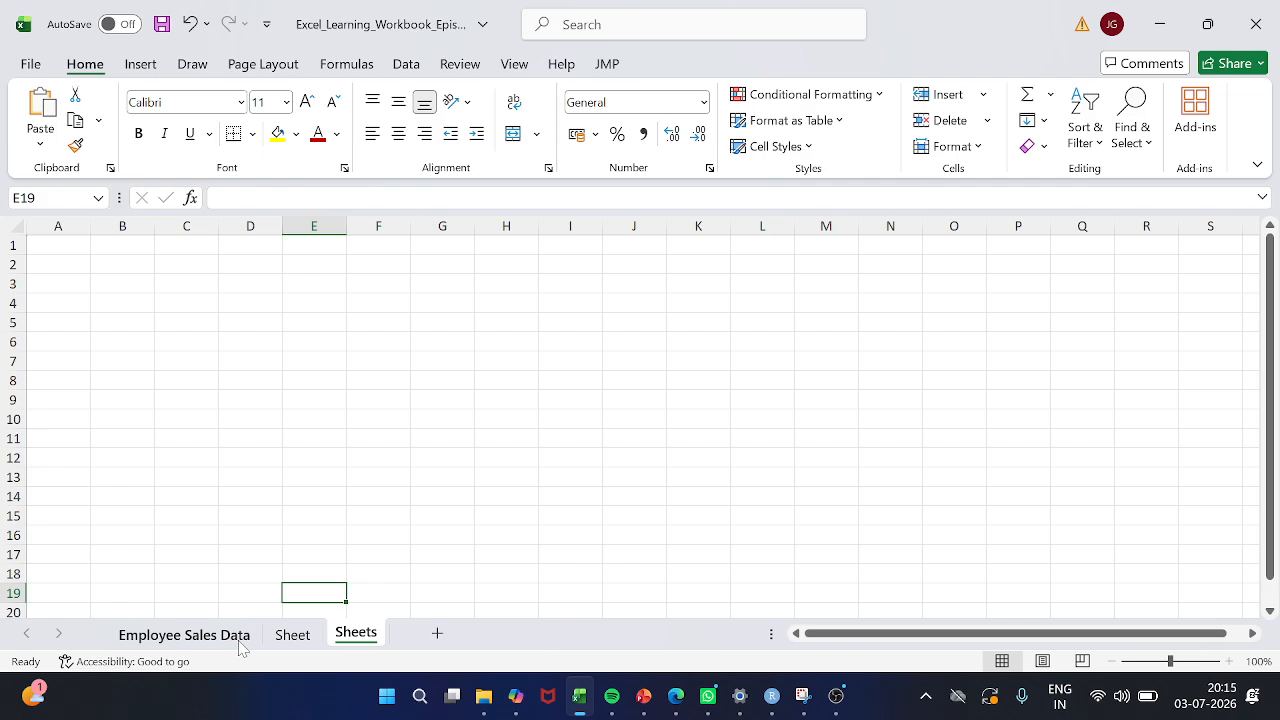
{"action": "key", "text": "ctrl+Page_Up"}
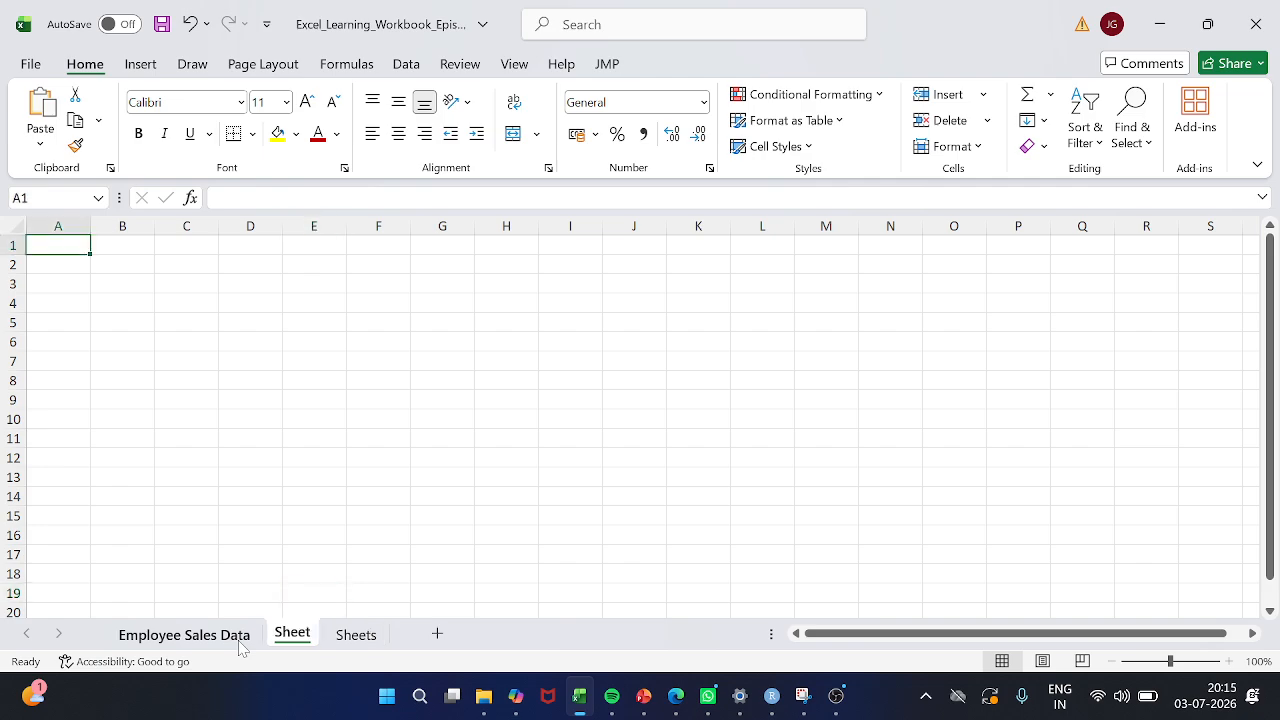
{"action": "key", "text": "ctrl+Page_Up"}
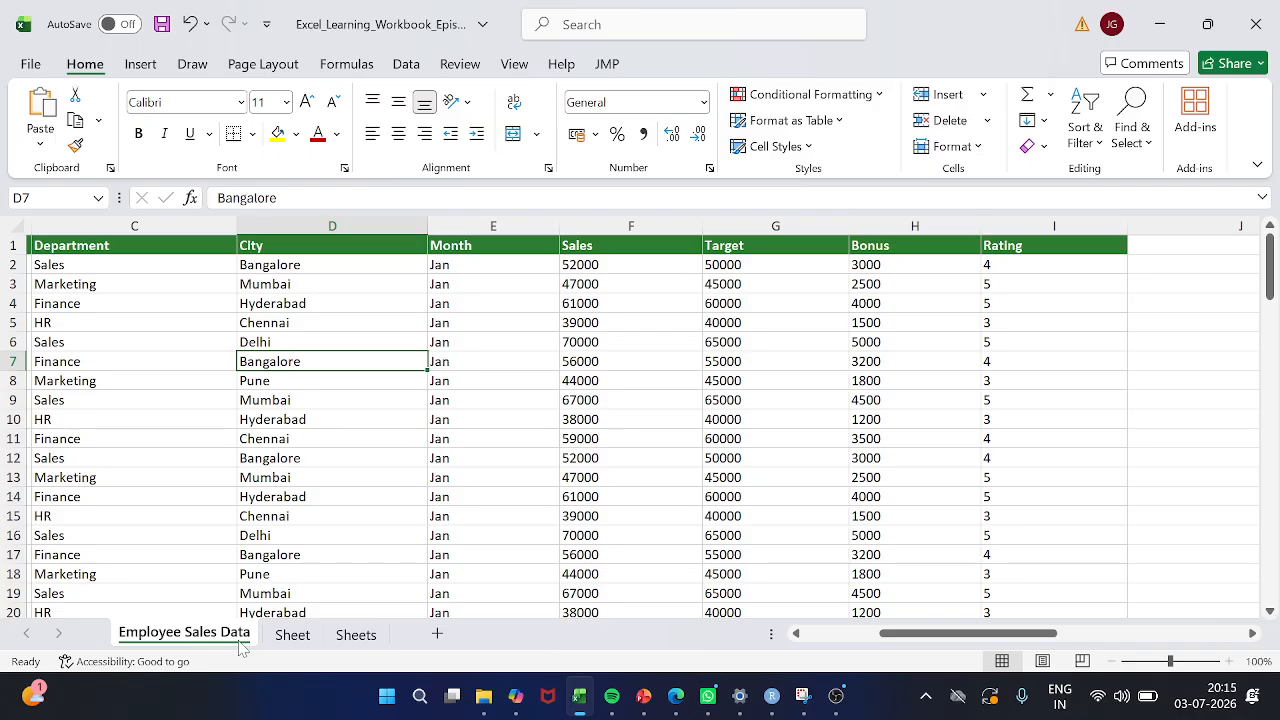
Total the Sales column in cell F102 with AutoSum over F2:F101, and open the resulting formula in the cell
{"action": "scroll", "coordinate": [240, 648], "scroll_direction": "down", "scroll_amount": 1}
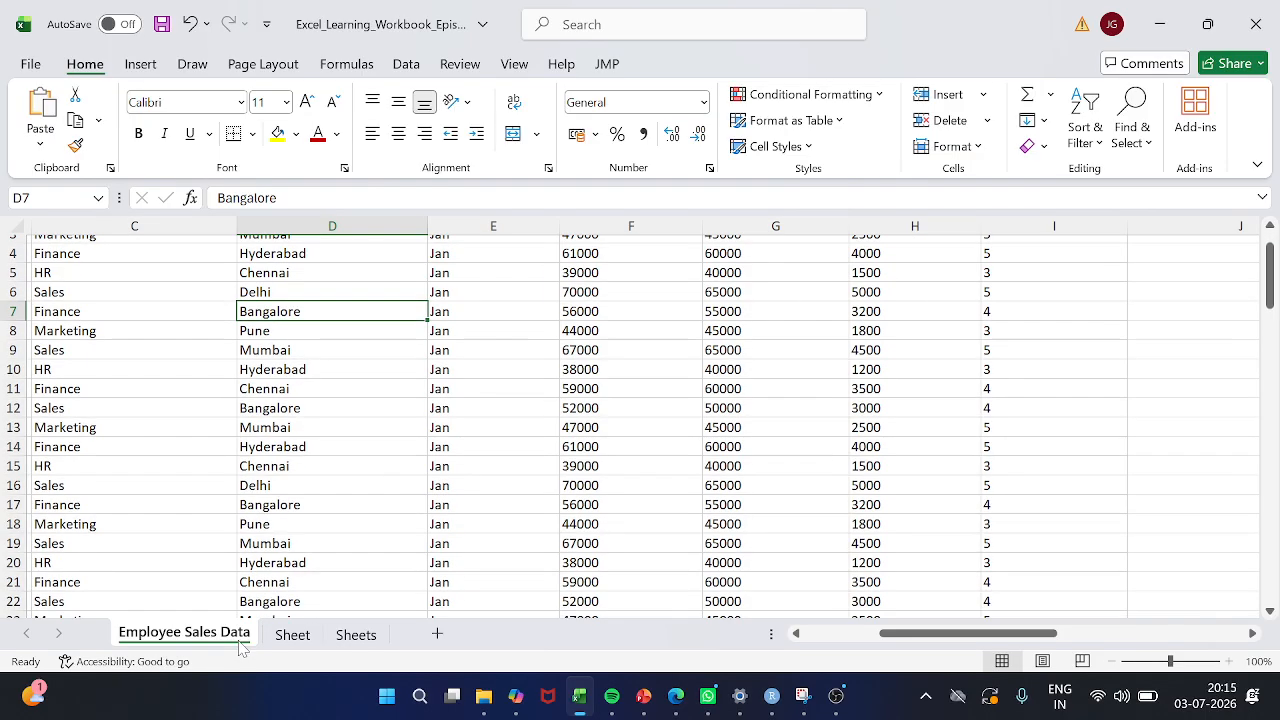
{"action": "scroll", "coordinate": [240, 648], "scroll_direction": "up", "scroll_amount": 1}
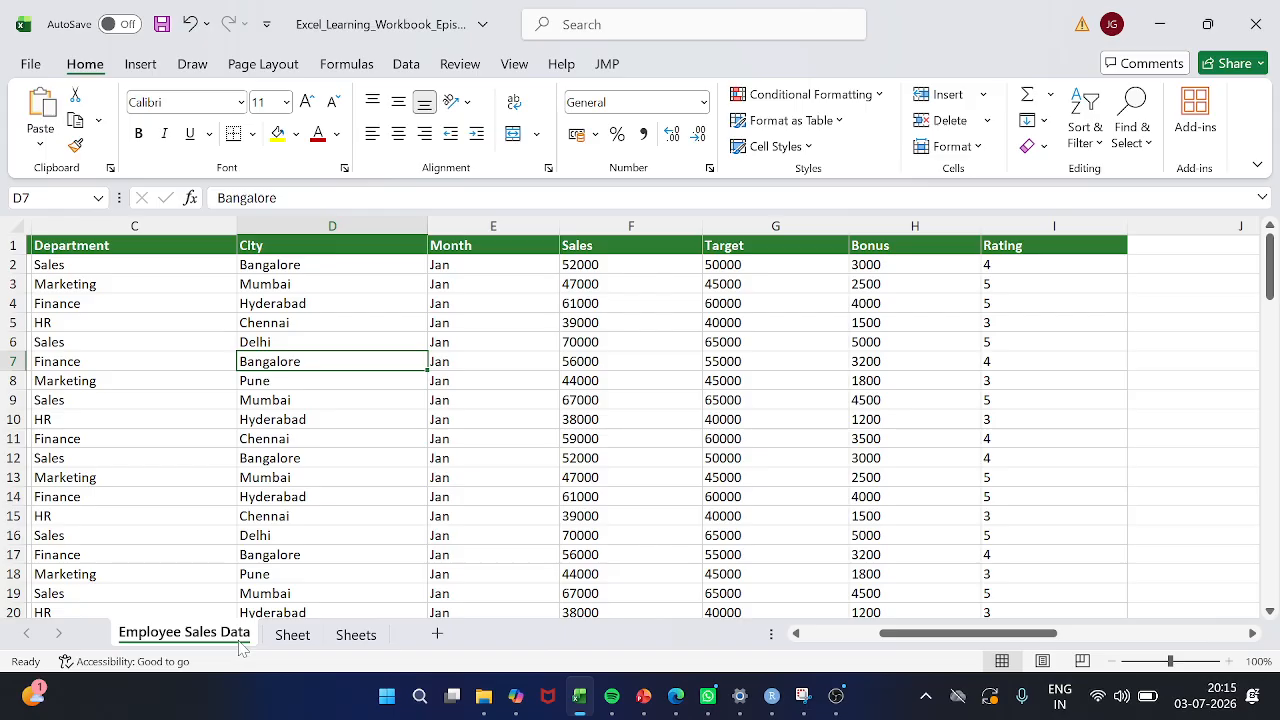
{"action": "scroll", "coordinate": [289, 574], "scroll_direction": "down", "scroll_amount": 4}
{"action": "scroll", "coordinate": [289, 574], "scroll_direction": "right", "scroll_amount": 1}
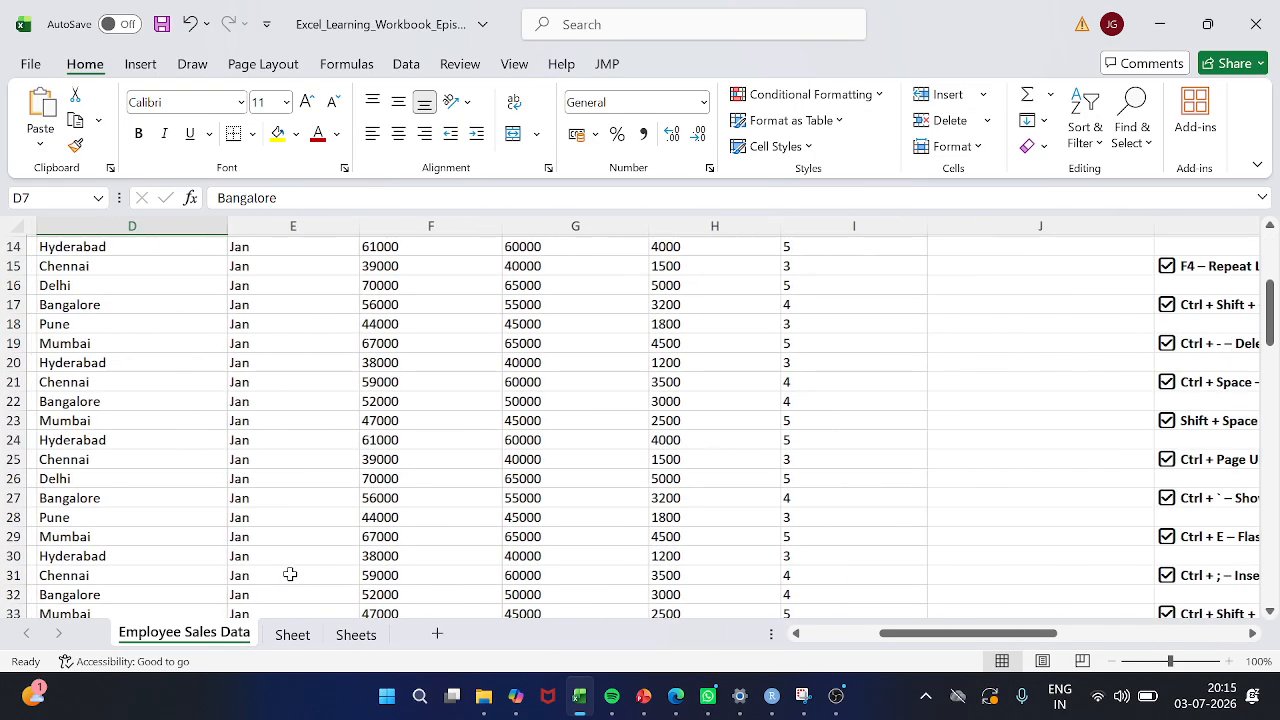
{"action": "scroll", "coordinate": [289, 574], "scroll_direction": "down", "scroll_amount": 20}
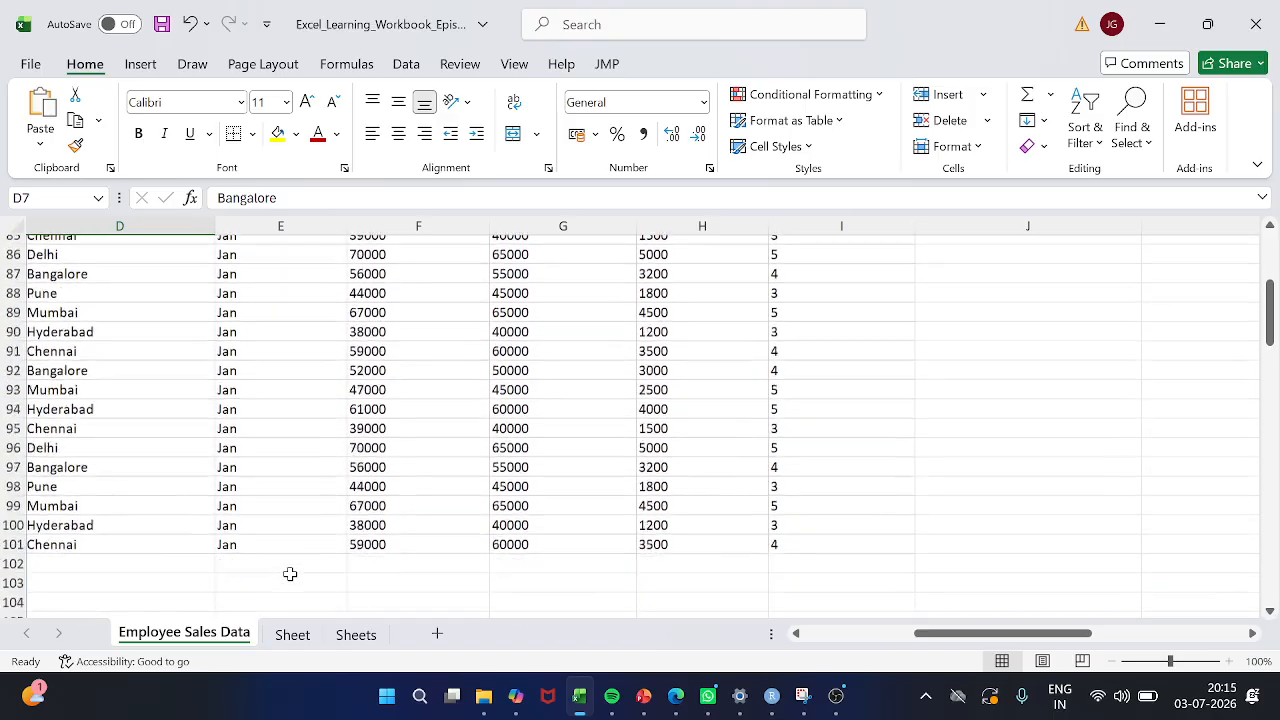
{"action": "scroll", "coordinate": [289, 574], "scroll_direction": "down", "scroll_amount": 3}
{"action": "scroll", "coordinate": [363, 457], "scroll_direction": "up", "scroll_amount": 1}
{"action": "left_click", "coordinate": [361, 428]}
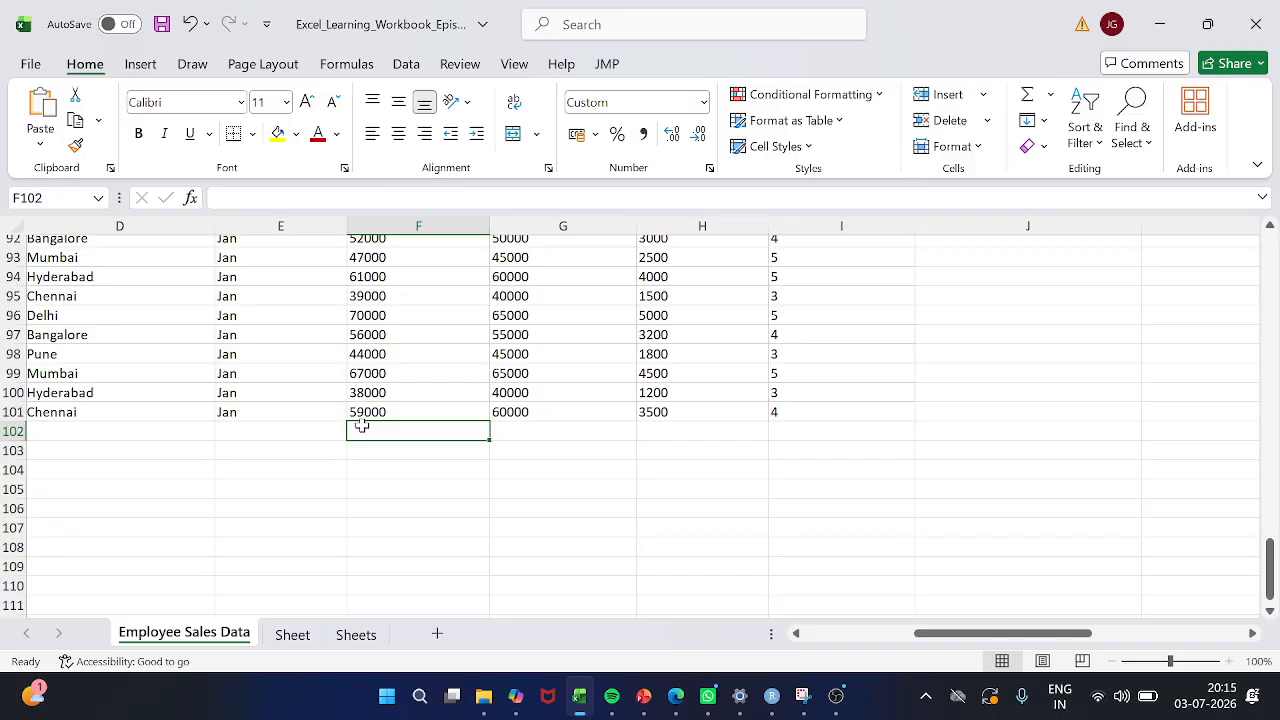
{"action": "key", "text": "alt+equal"}
{"action": "key", "text": "Return"}
{"action": "double_click", "coordinate": [361, 428]}
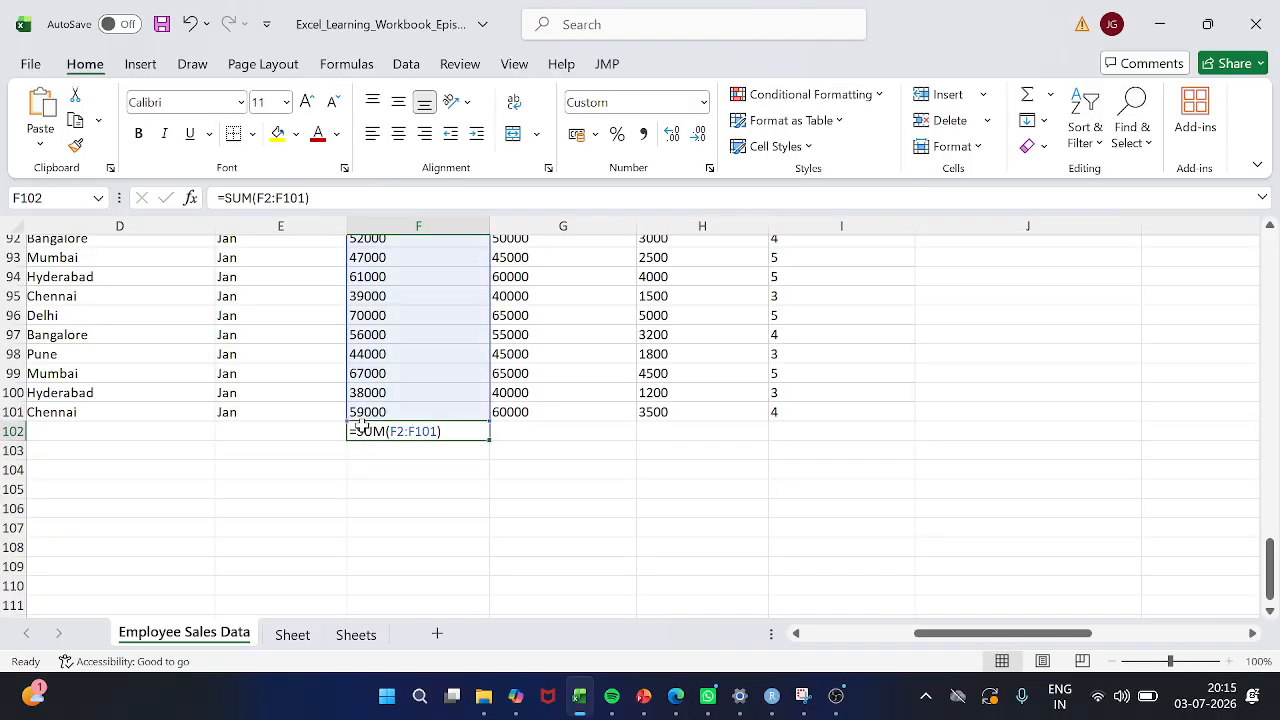
Turn off formula display and average the Target column in cell G102 over G1:G101, accepting the correction to AVERAGE
{"action": "key", "text": "ctrl+grave"}
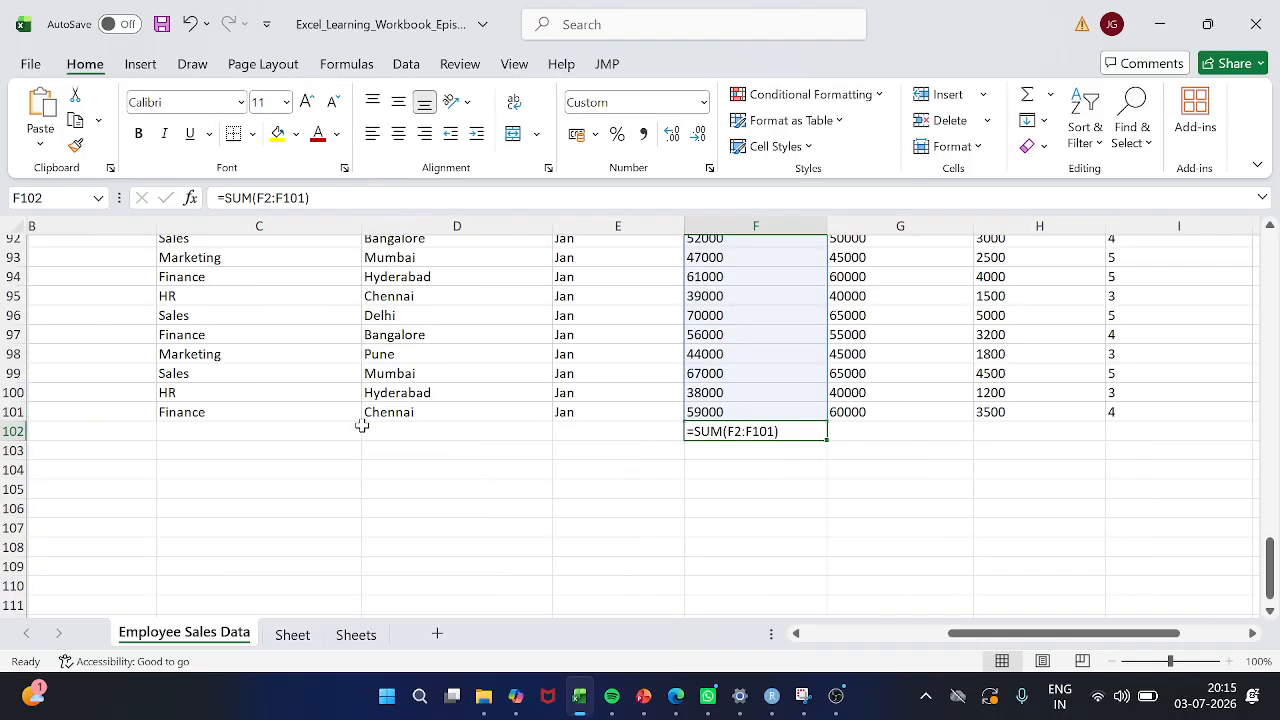
{"action": "key", "text": "Right"}
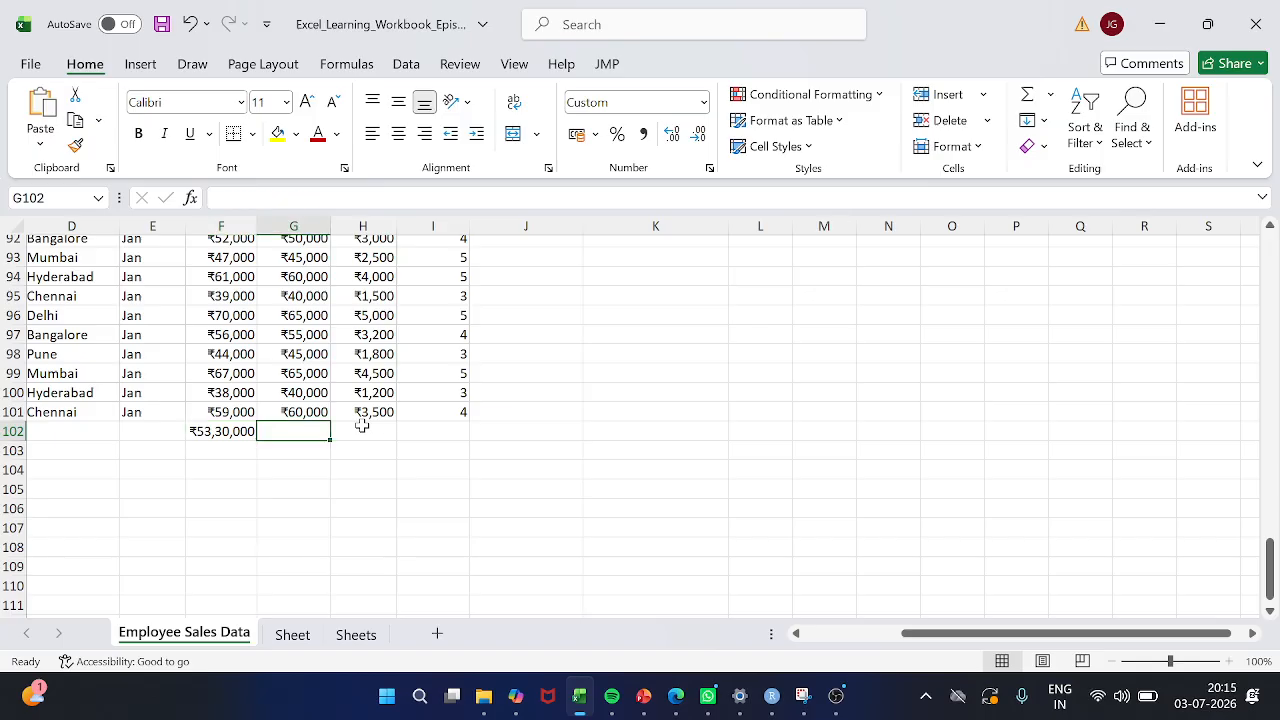
{"action": "type", "text": "=avg("}
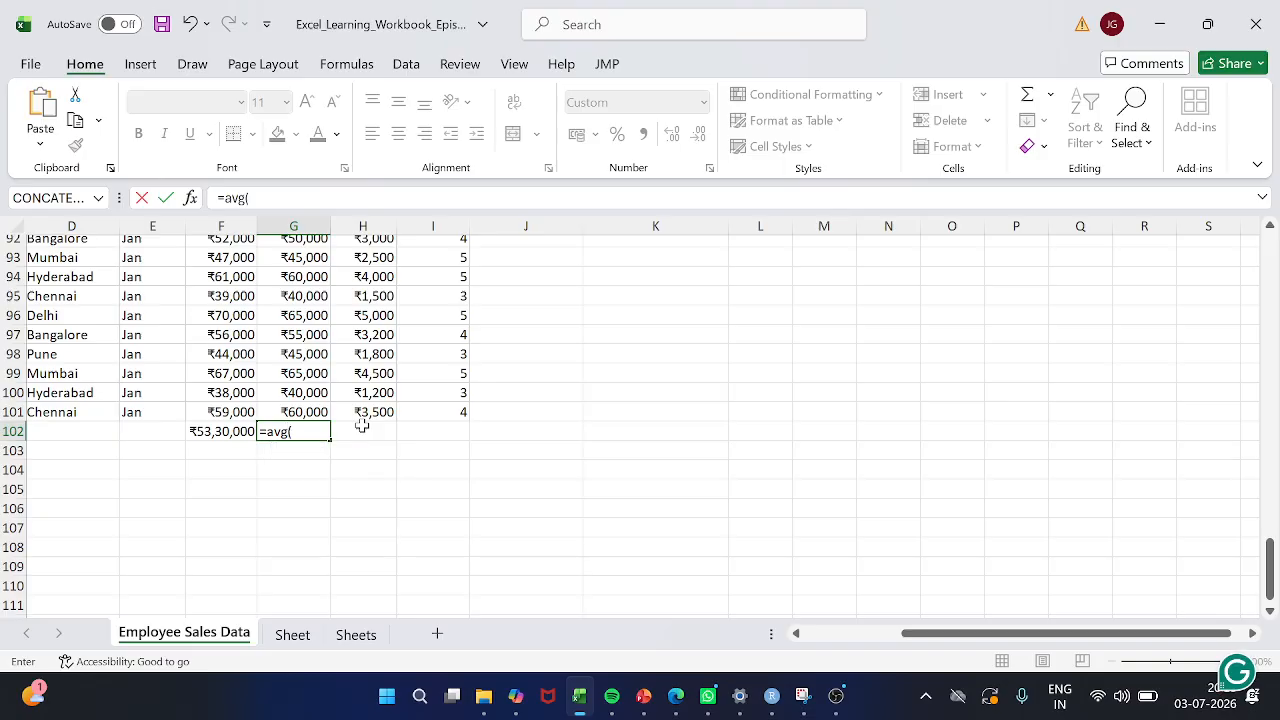
{"action": "left_click", "coordinate": [313, 412]}
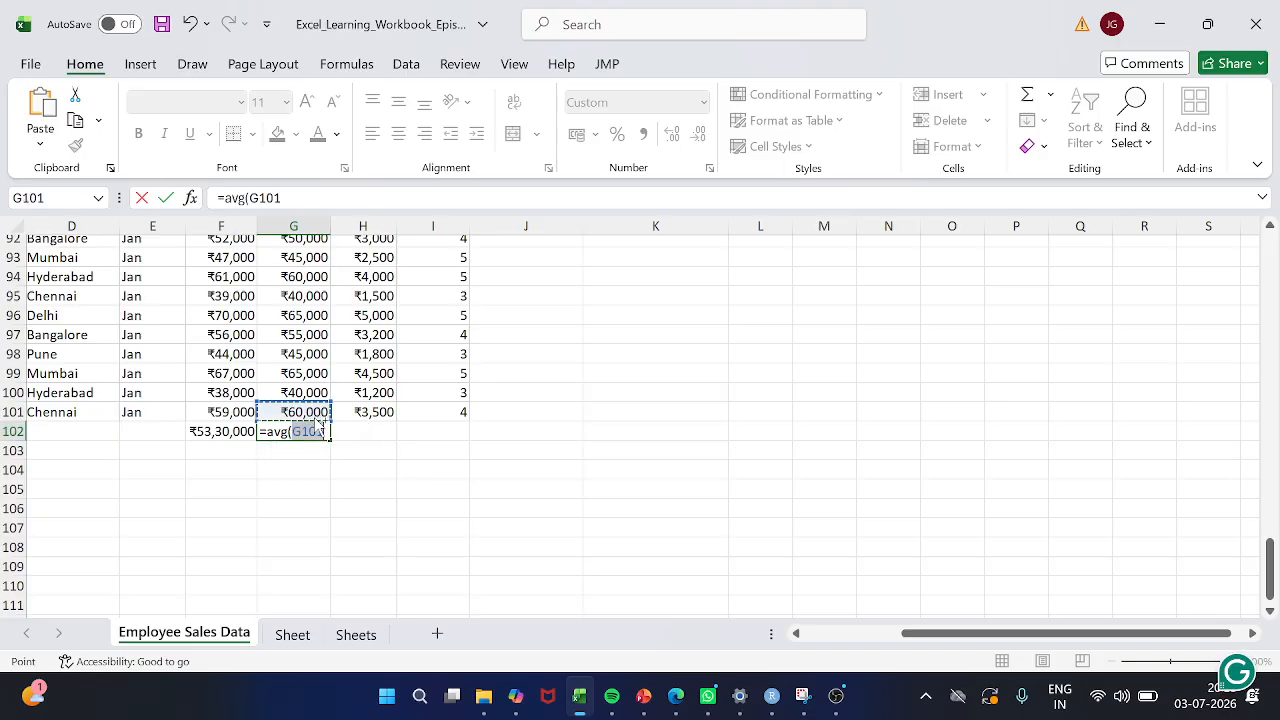
{"action": "key", "text": "ctrl+shift+Up"}
{"action": "key", "text": "Return"}
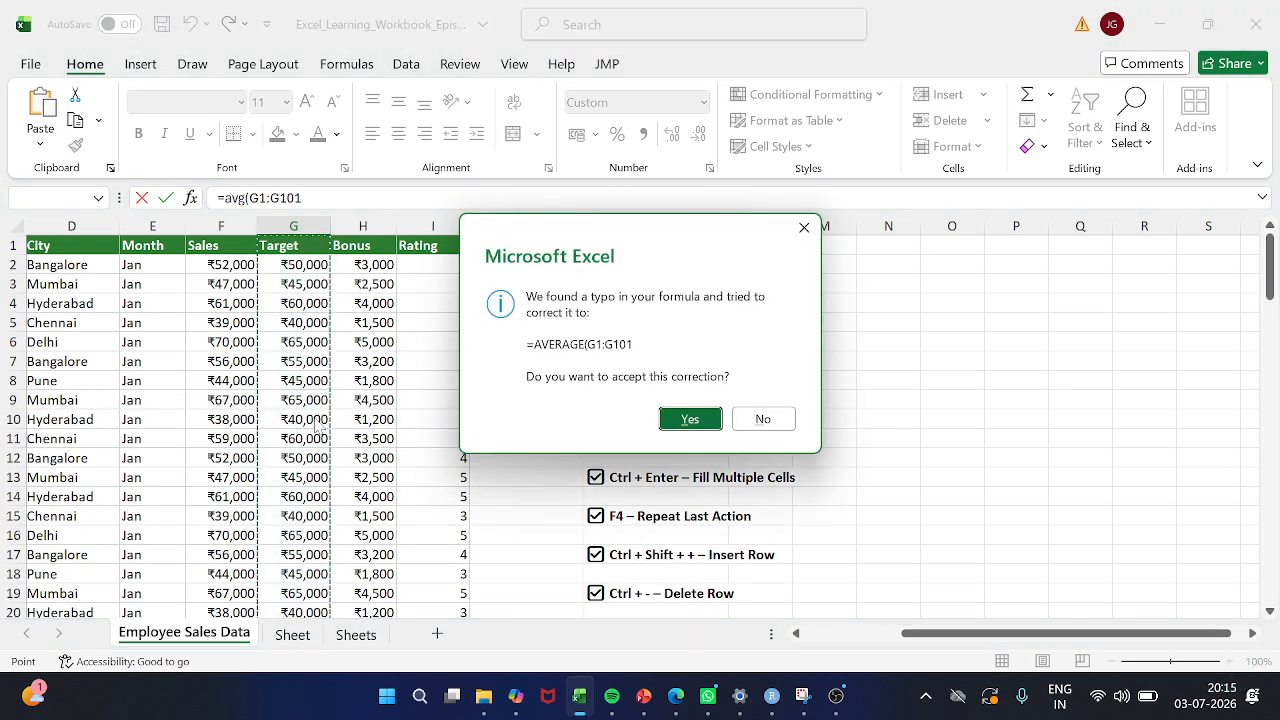
{"action": "key", "text": "Return"}
Total the Bonus column in cell H102 with AutoSum over H2:H101
{"action": "key", "text": "Up"}
{"action": "key", "text": "Right"}
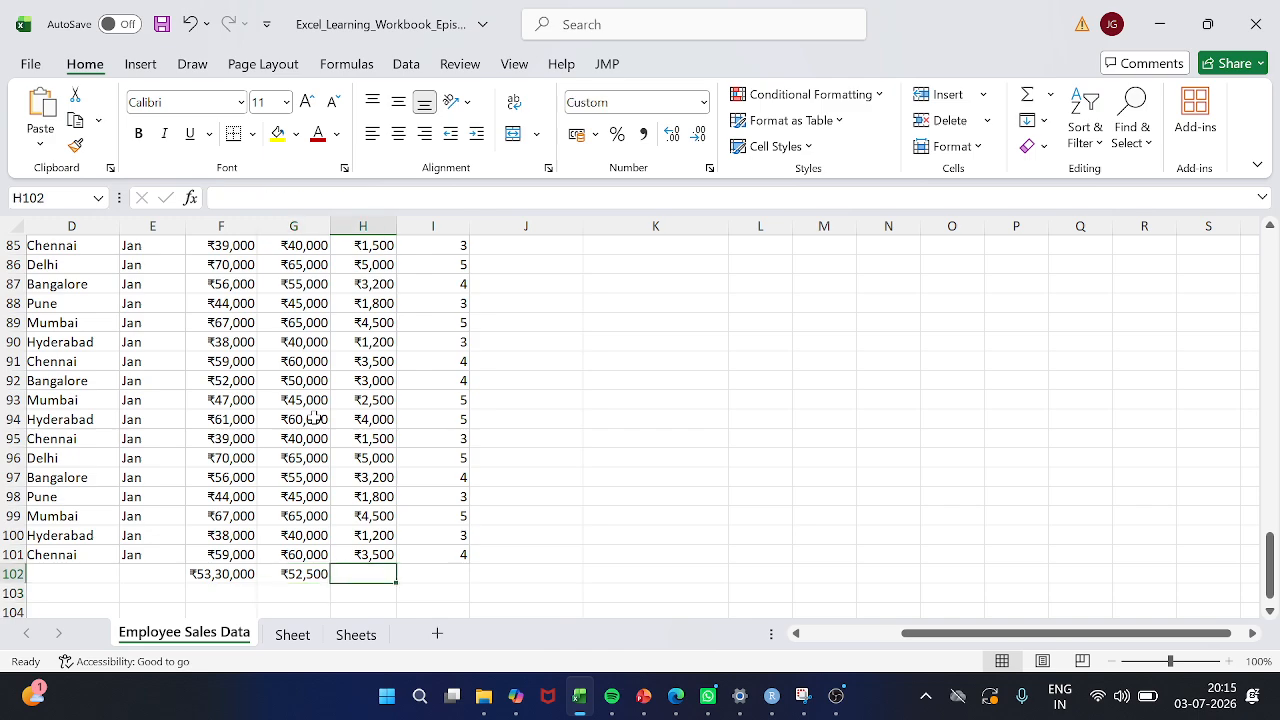
{"action": "key", "text": "alt+equal"}
{"action": "key", "text": "Return"}
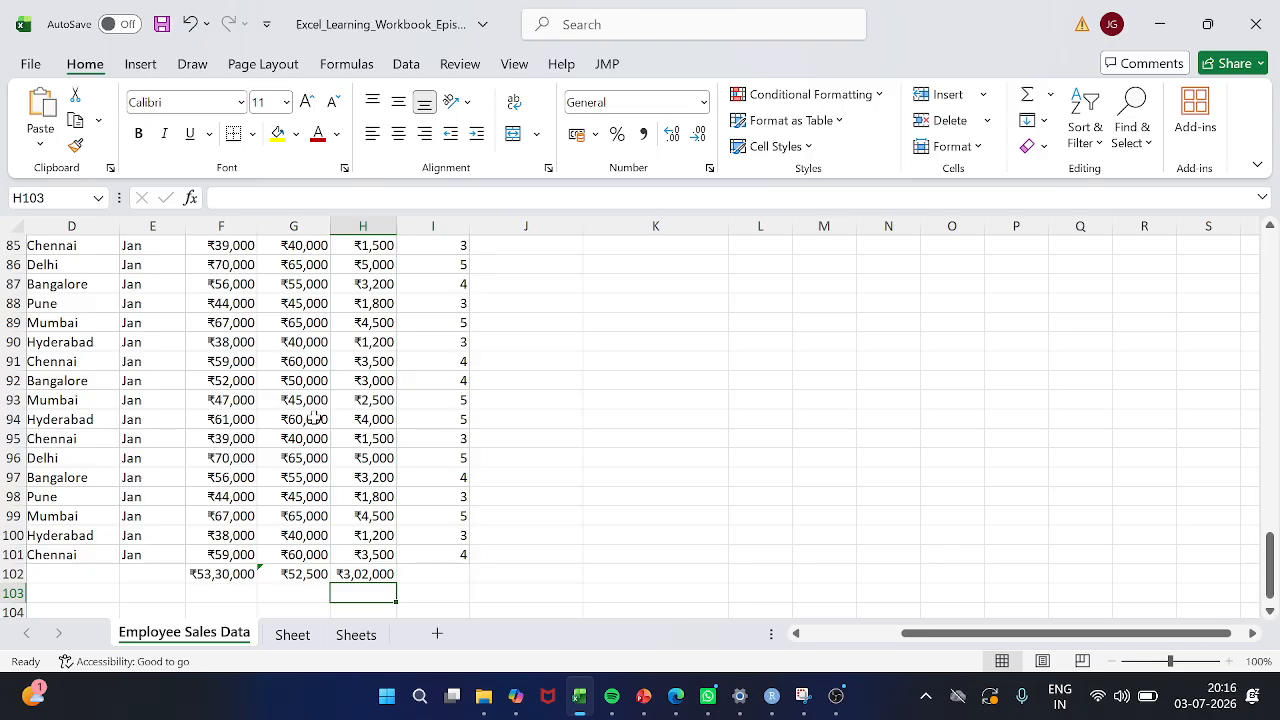
Review the calculation cells F102 to H102 below the Sales, Target and Bonus columns one at a time
{"action": "key", "text": "Up"}
{"action": "key", "text": "Left"}
{"action": "key", "text": "Left"}
{"action": "key", "text": "Right"}
{"action": "key", "text": "Right"}
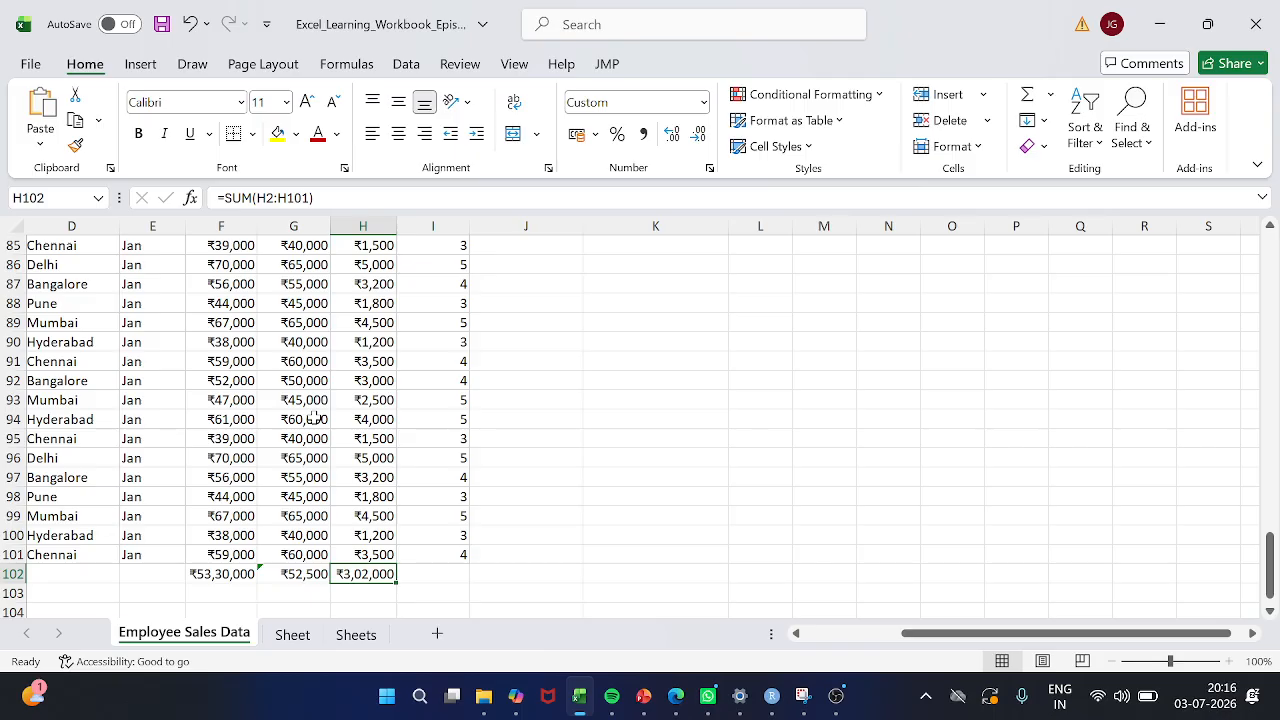
{"action": "key", "text": "Left"}
{"action": "key", "text": "Left"}
{"action": "key", "text": "Left"}
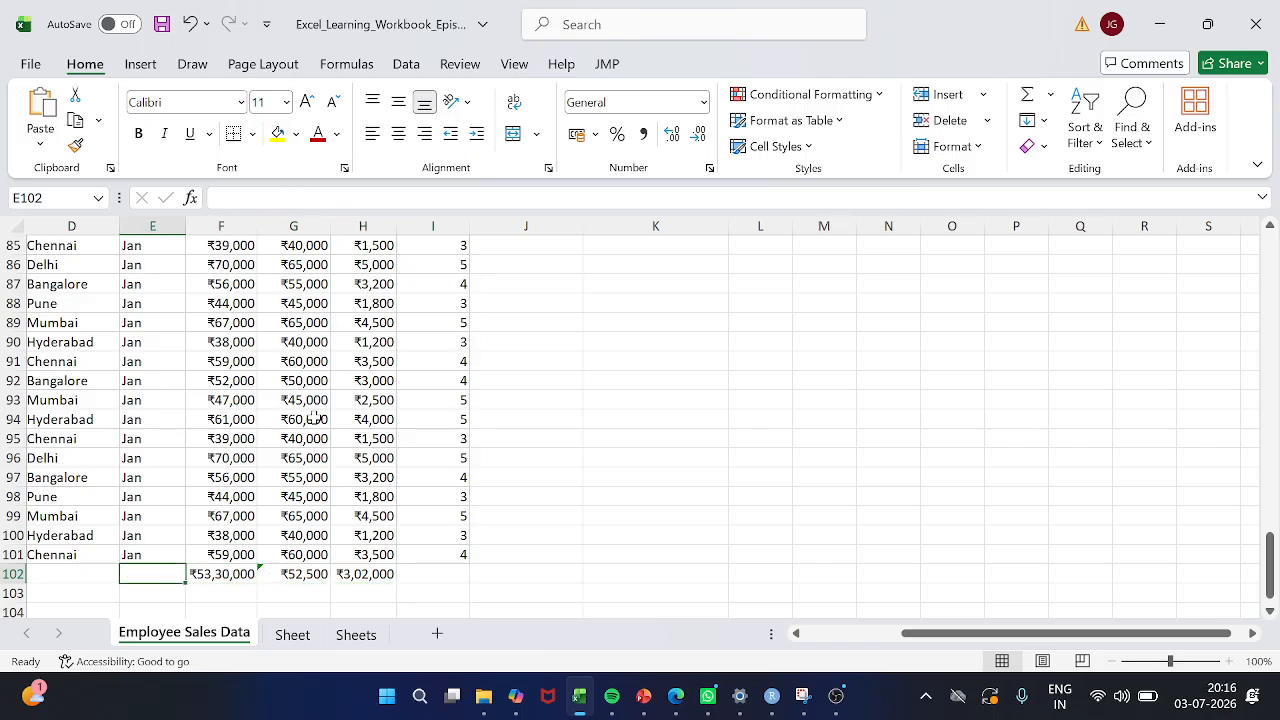
Select the empty cell D104 below the data and show formulas instead of results throughout the worksheet
{"action": "scroll", "coordinate": [313, 419], "scroll_direction": "down", "scroll_amount": 2}
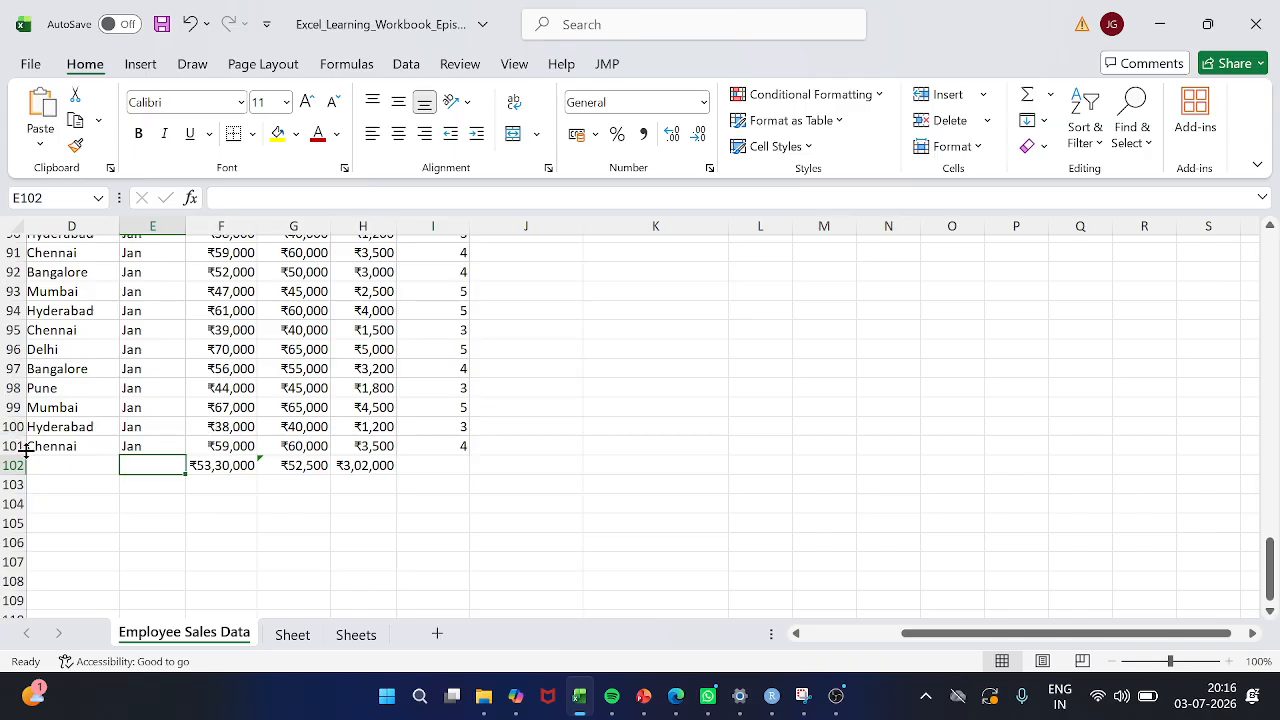
{"action": "left_click", "coordinate": [117, 407]}
{"action": "left_click", "coordinate": [118, 503]}
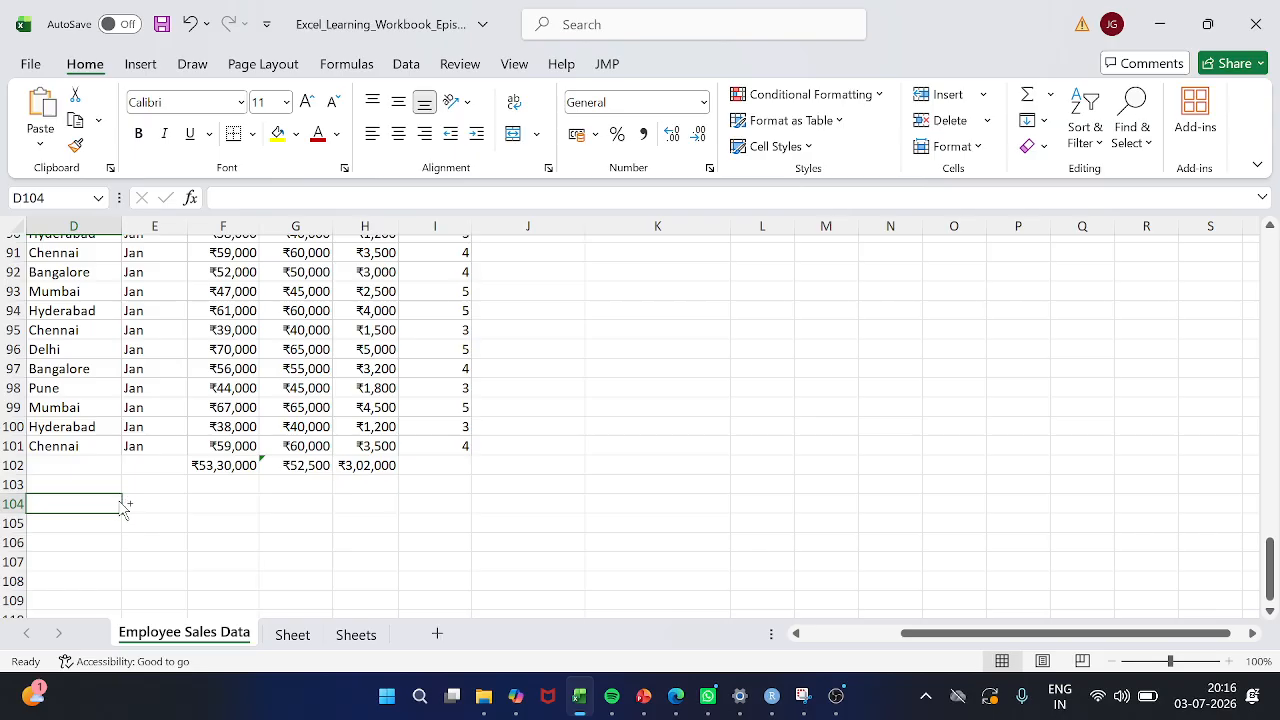
{"action": "key", "text": "ctrl+grave"}
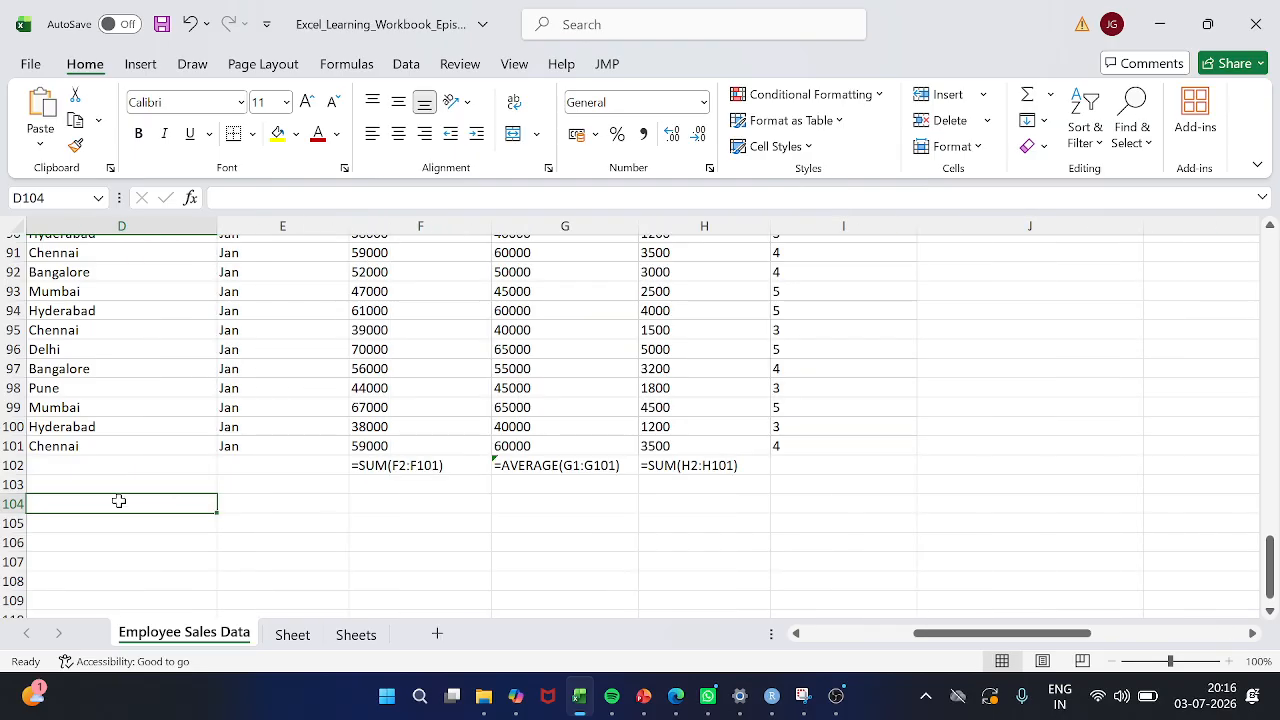
Examine the displayed formulas and raw values across the Employee Sales Data worksheet, from the first rows down to row 102
{"action": "scroll", "coordinate": [363, 509], "scroll_direction": "right", "scroll_amount": 3}
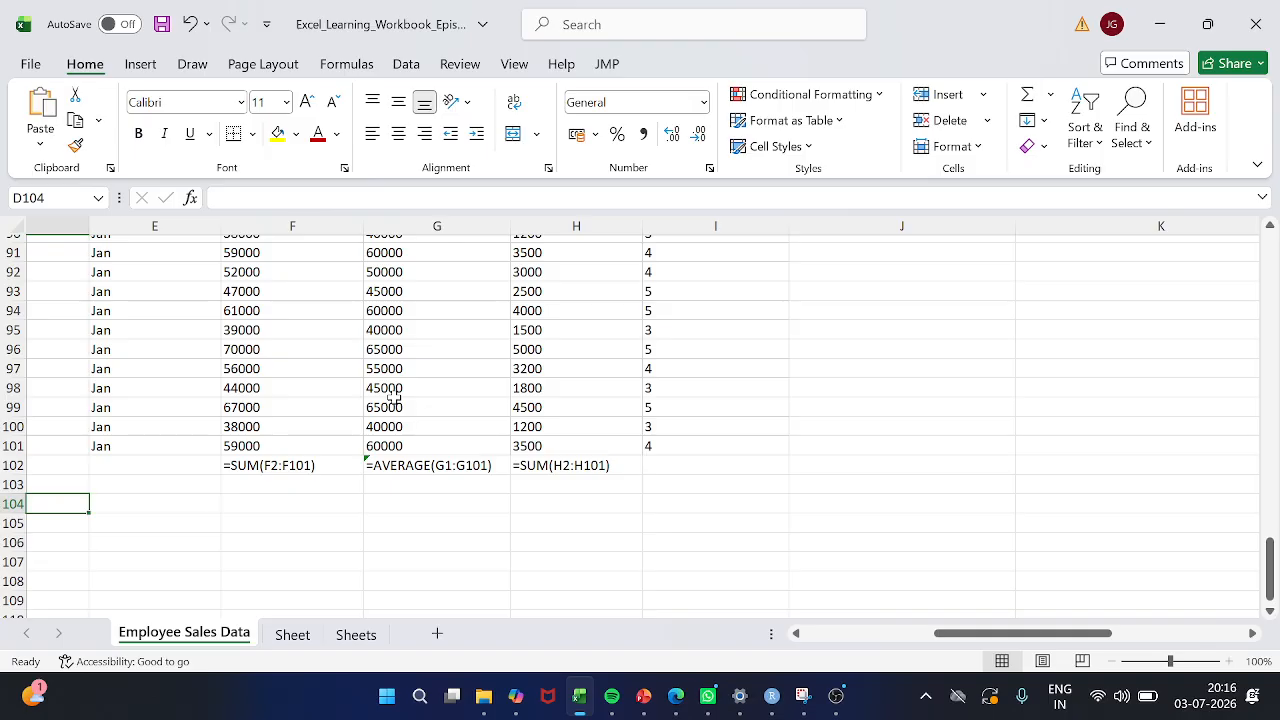
{"action": "scroll", "coordinate": [394, 398], "scroll_direction": "up", "scroll_amount": 20}
{"action": "scroll", "coordinate": [394, 398], "scroll_direction": "left", "scroll_amount": 3}
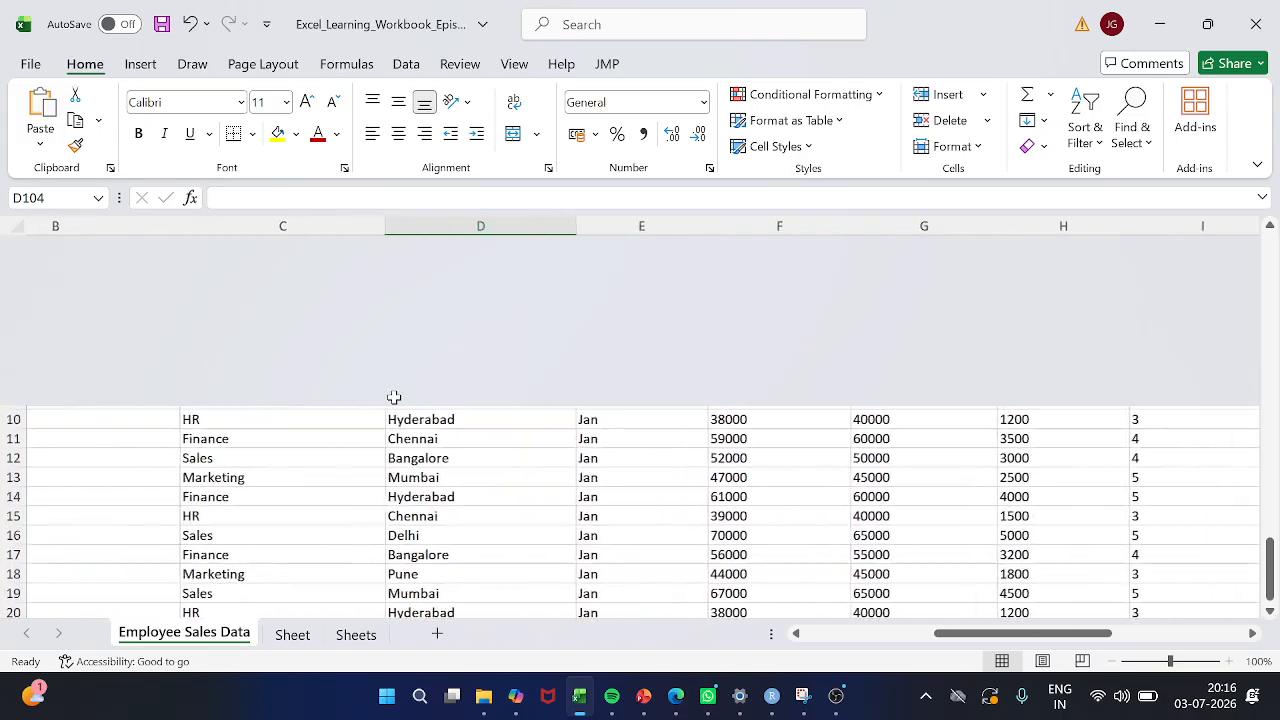
{"action": "scroll", "coordinate": [394, 398], "scroll_direction": "down", "scroll_amount": 20}
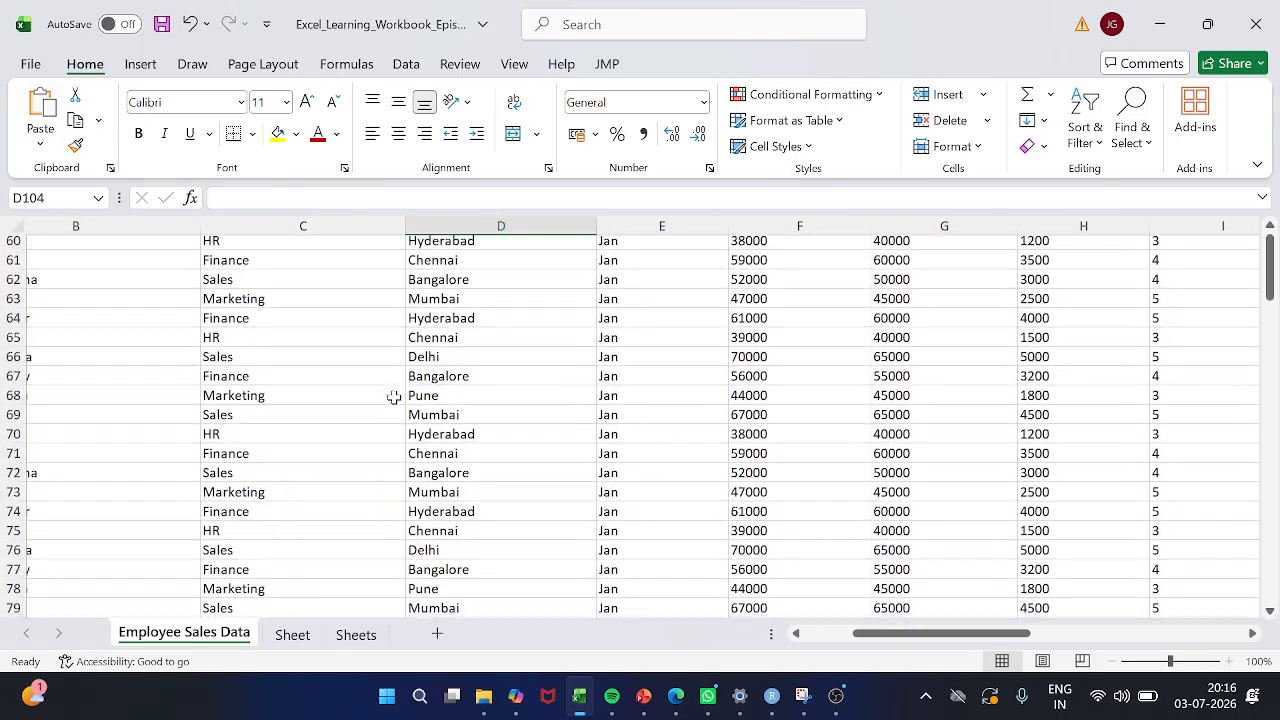
{"action": "scroll", "coordinate": [394, 397], "scroll_direction": "down", "scroll_amount": 14}
{"action": "scroll", "coordinate": [394, 397], "scroll_direction": "right", "scroll_amount": 3}
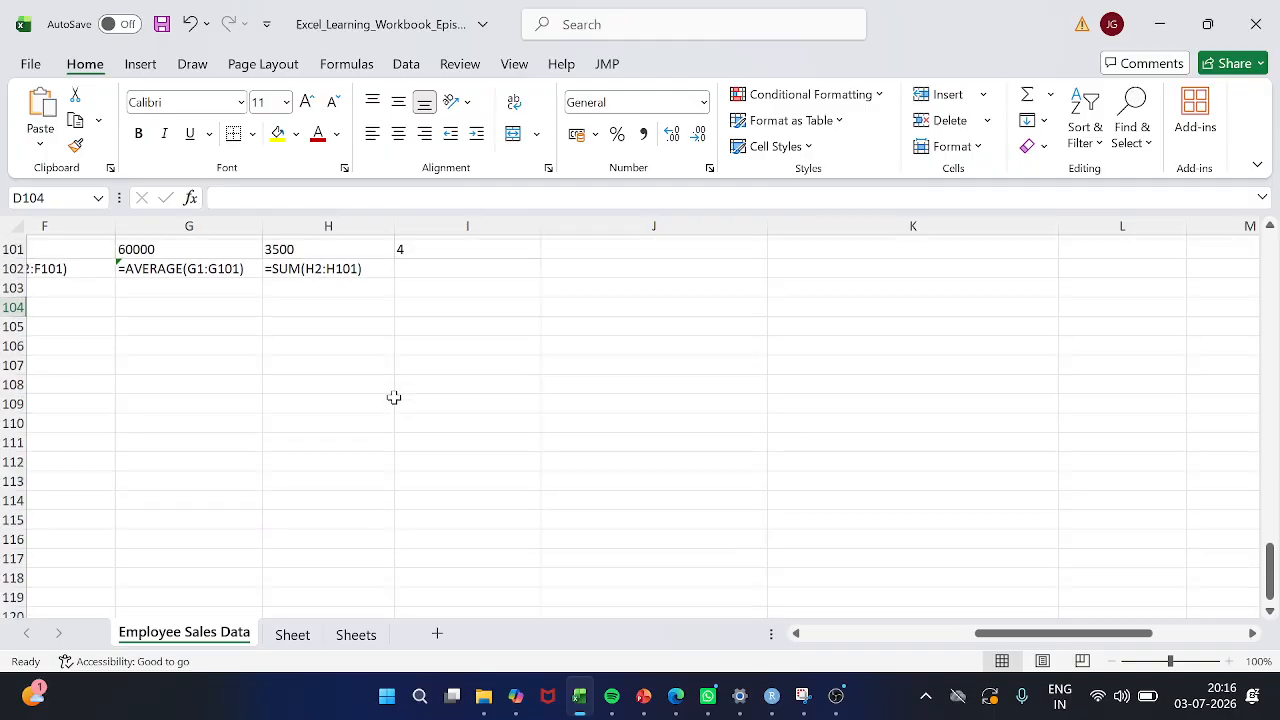
{"action": "scroll", "coordinate": [394, 397], "scroll_direction": "up", "scroll_amount": 2}
{"action": "scroll", "coordinate": [394, 397], "scroll_direction": "left", "scroll_amount": 1}
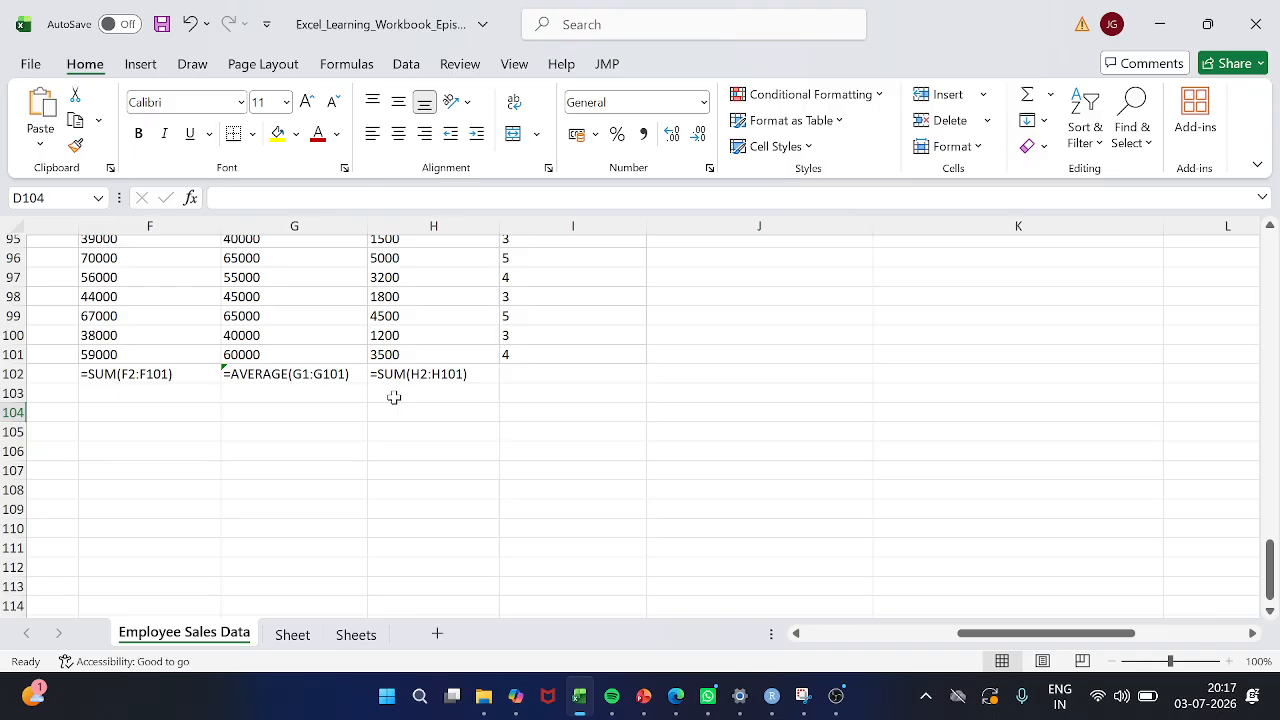
Switch the Employee Sales Data worksheet back from displaying formulas to displaying results, and return to cell G10 in the Target column
{"action": "left_click", "coordinate": [359, 429]}
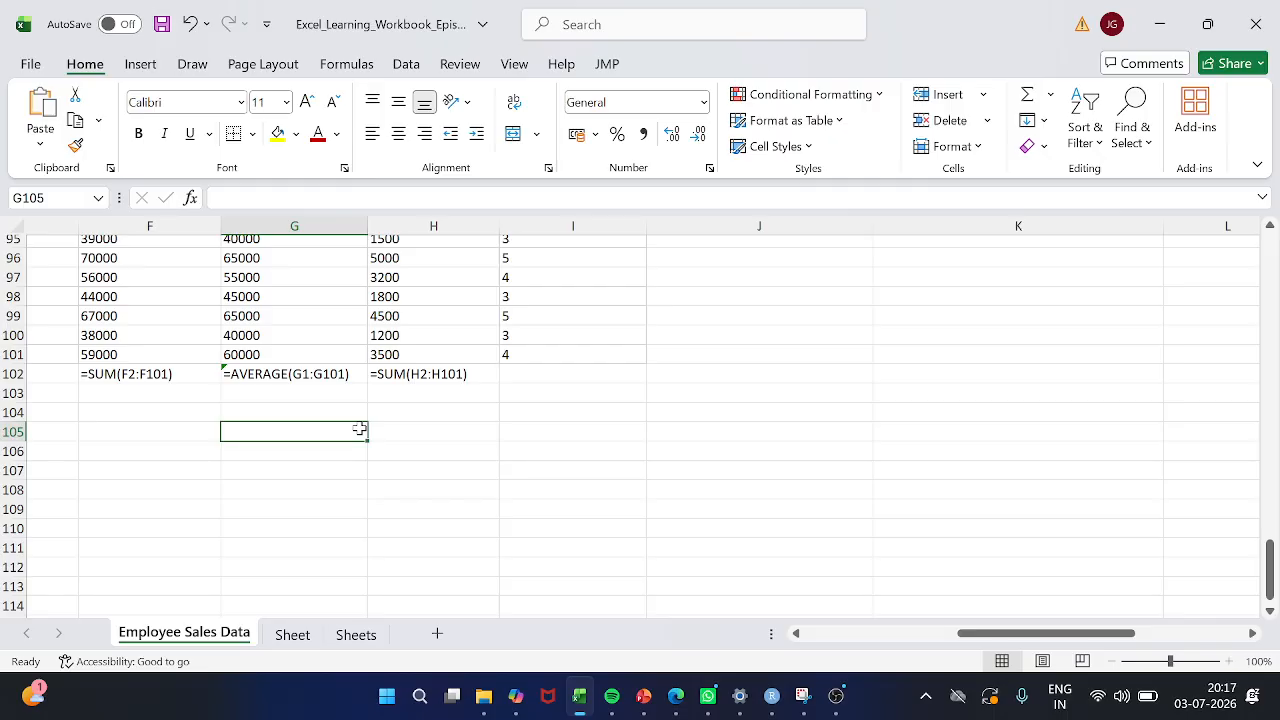
{"action": "key", "text": "ctrl+grave"}
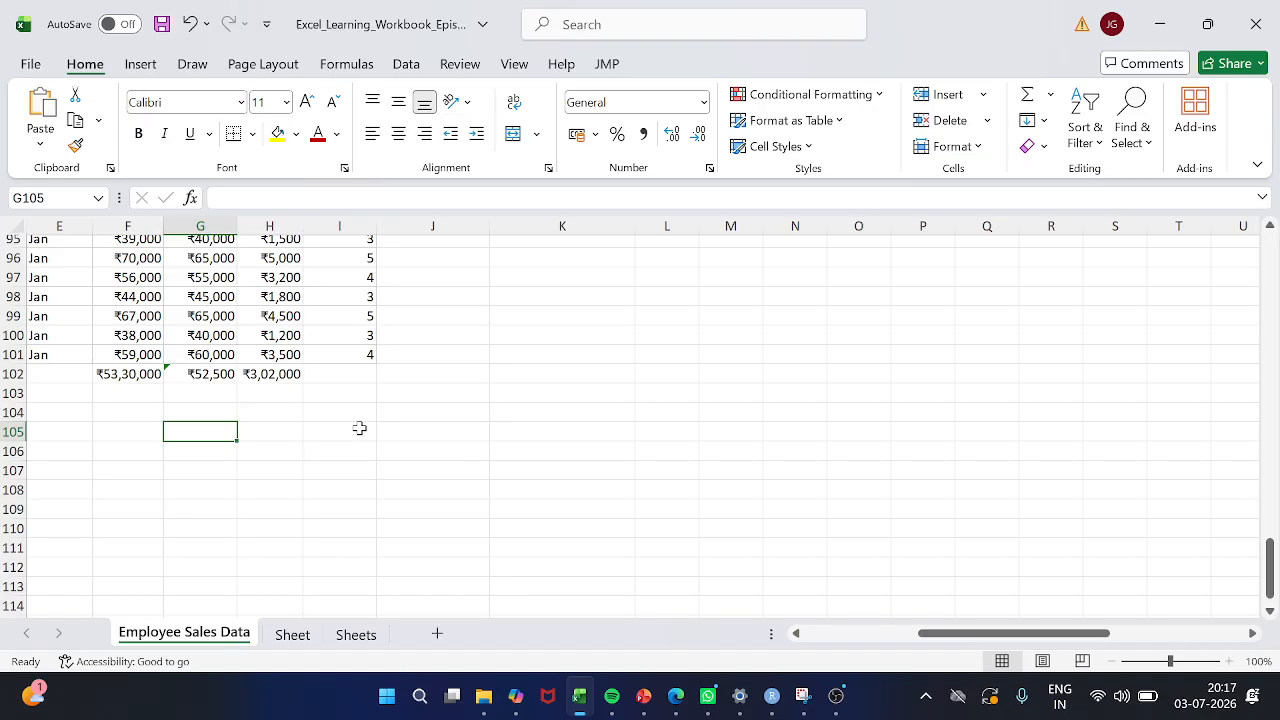
{"action": "scroll", "coordinate": [359, 428], "scroll_direction": "left", "scroll_amount": 2}
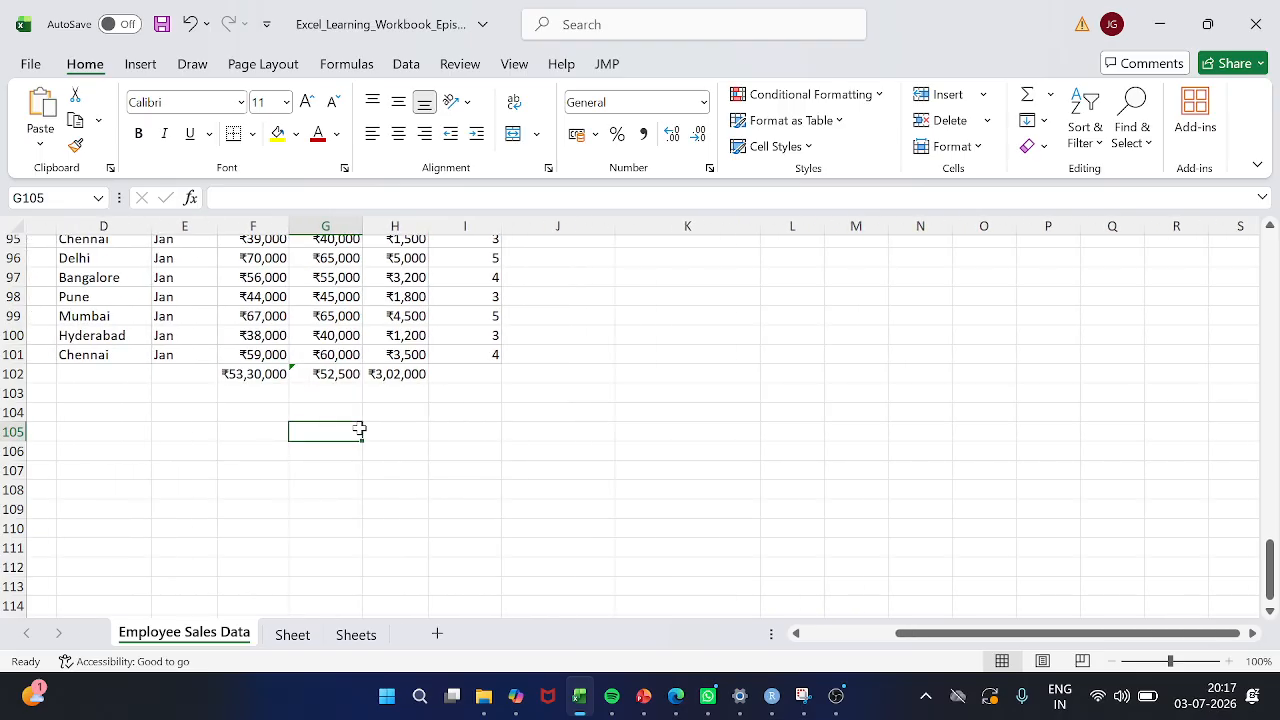
{"action": "scroll", "coordinate": [359, 428], "scroll_direction": "up", "scroll_amount": 20}
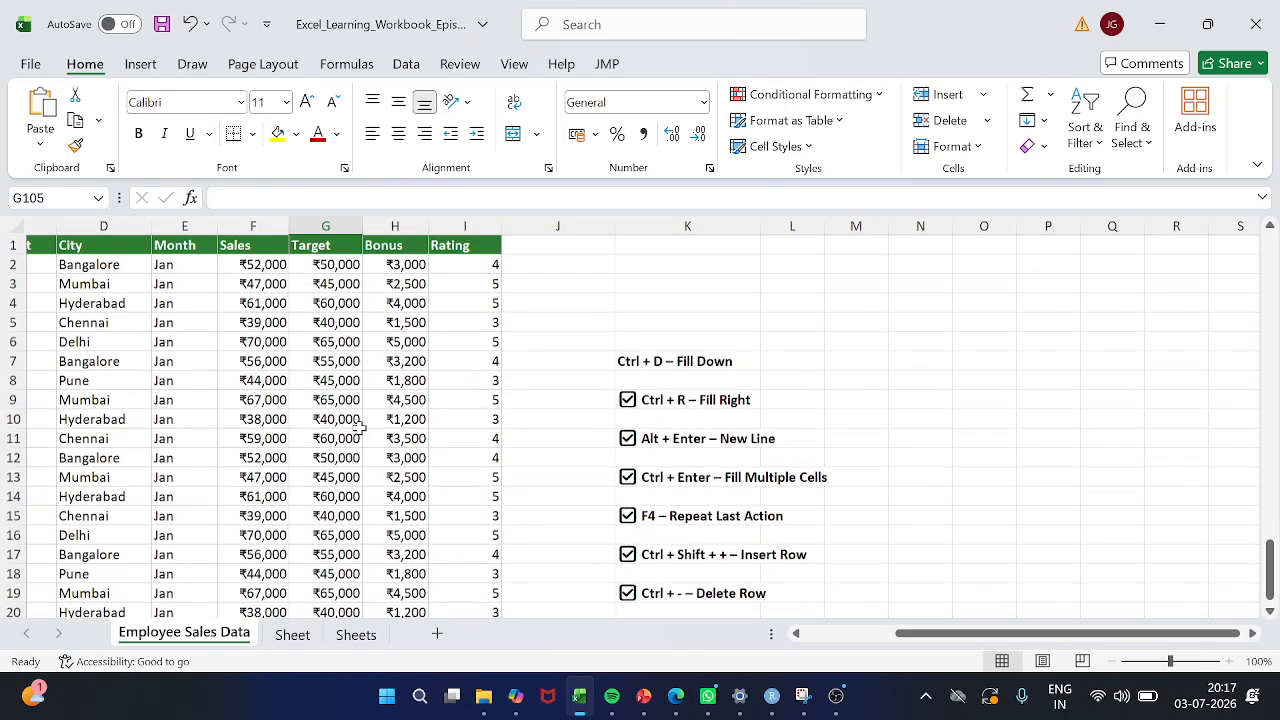
{"action": "left_click", "coordinate": [359, 428]}
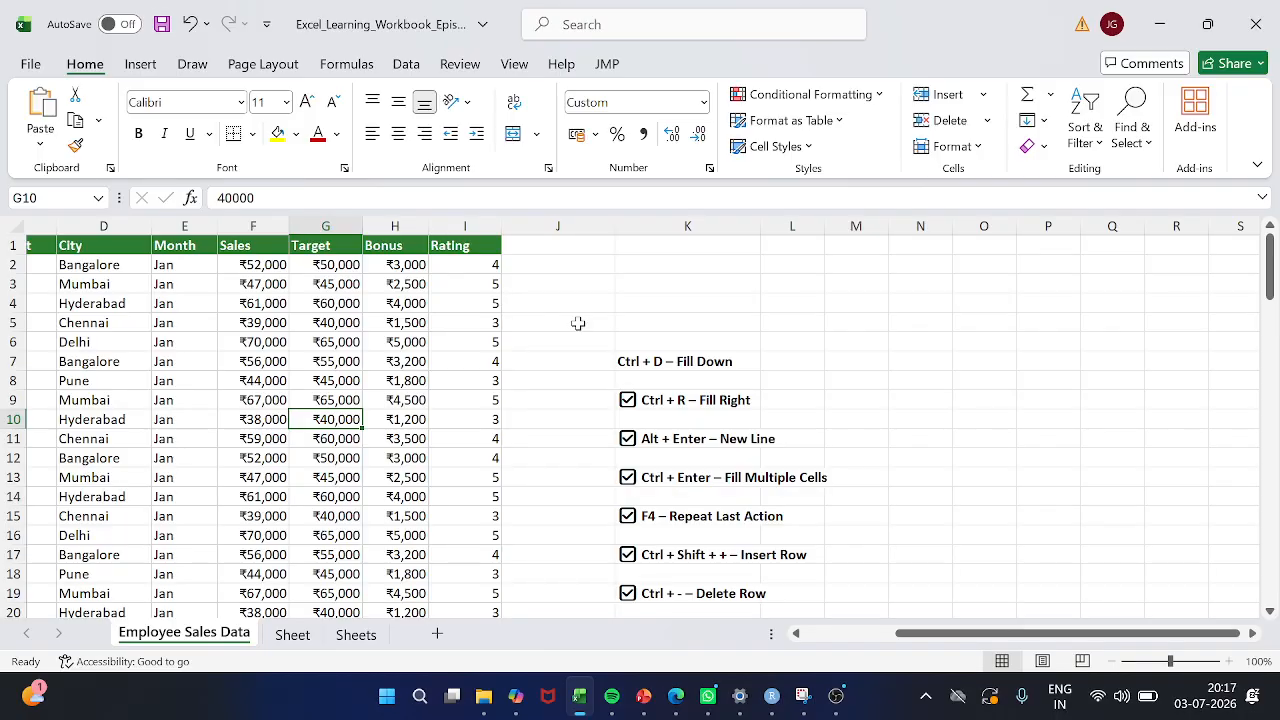
Enter a person's first name in cell J2, in the empty column beside Rating
{"action": "scroll", "coordinate": [338, 368], "scroll_direction": "left", "scroll_amount": 3}
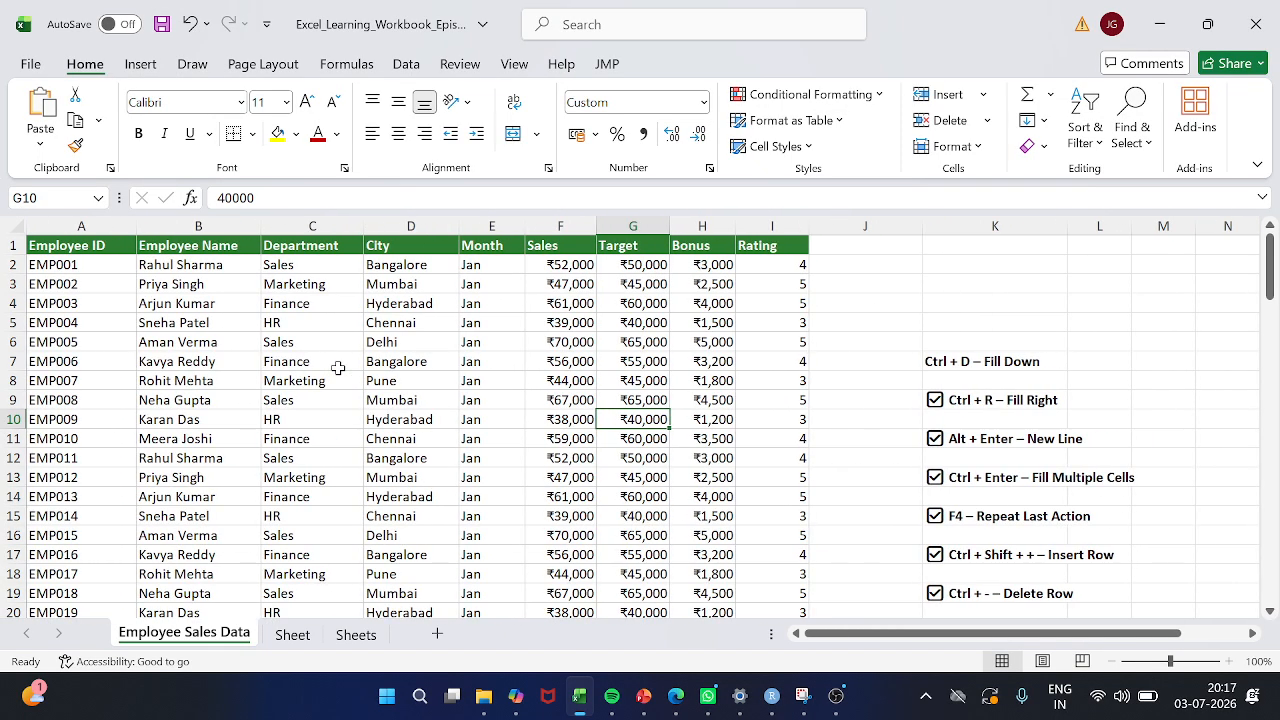
{"action": "scroll", "coordinate": [373, 499], "scroll_direction": "right", "scroll_amount": 3}
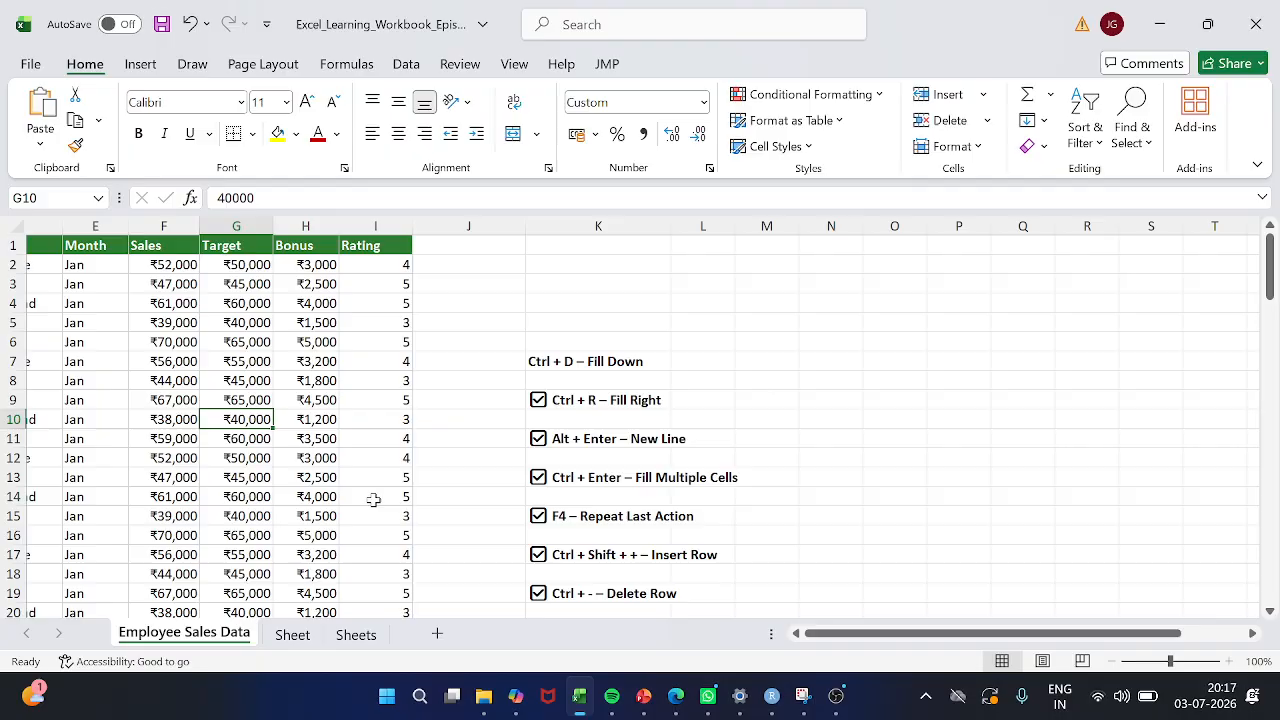
{"action": "left_click", "coordinate": [472, 270]}
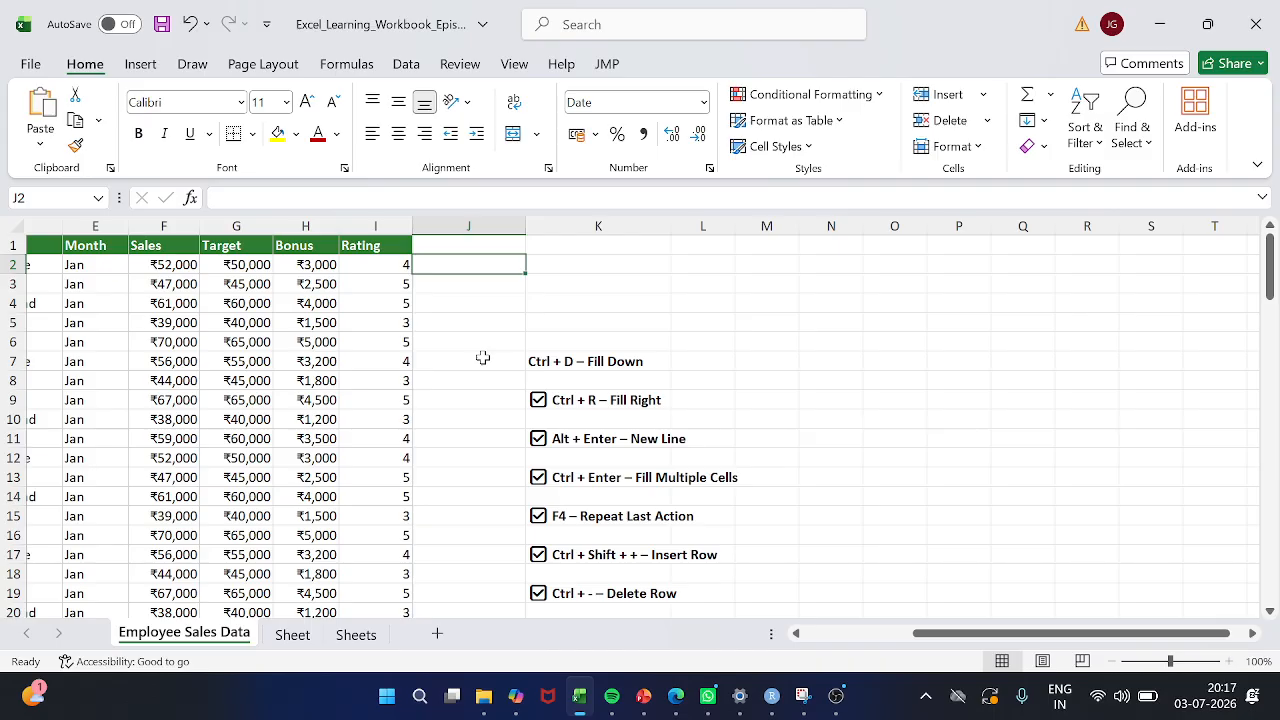
{"action": "type", "text": "Jyoshna"}
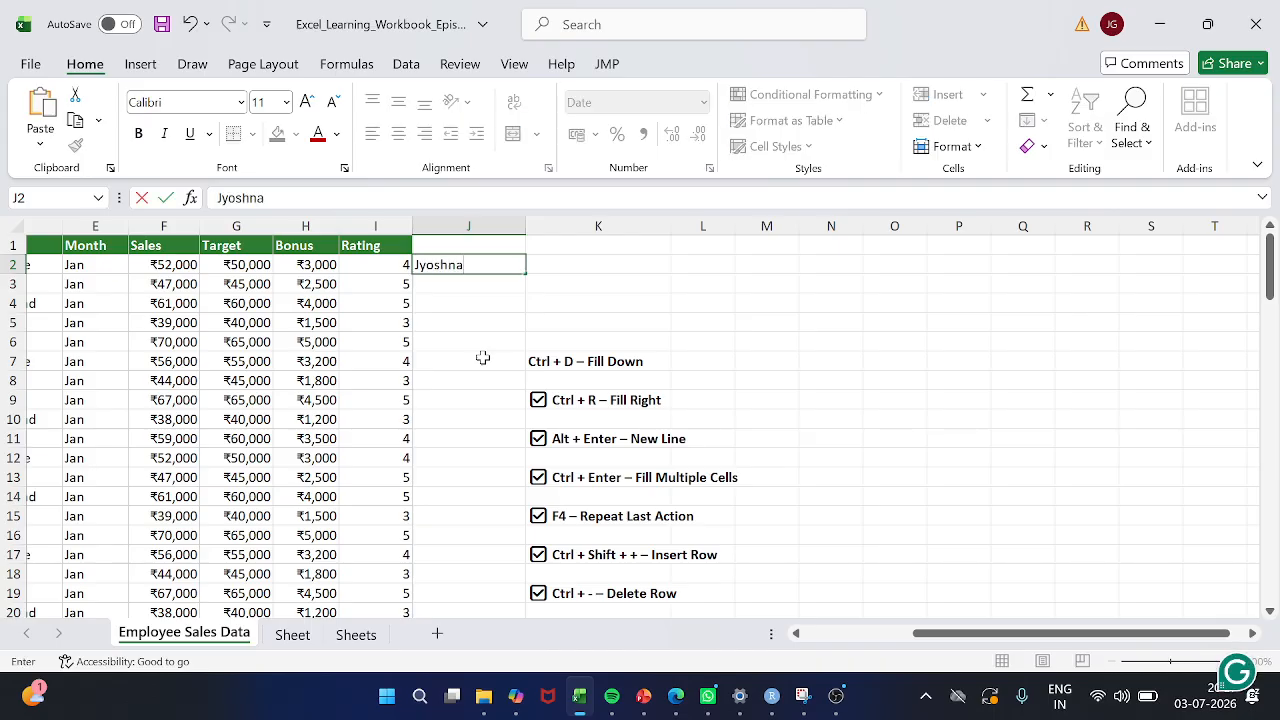
{"action": "key", "text": "Return"}
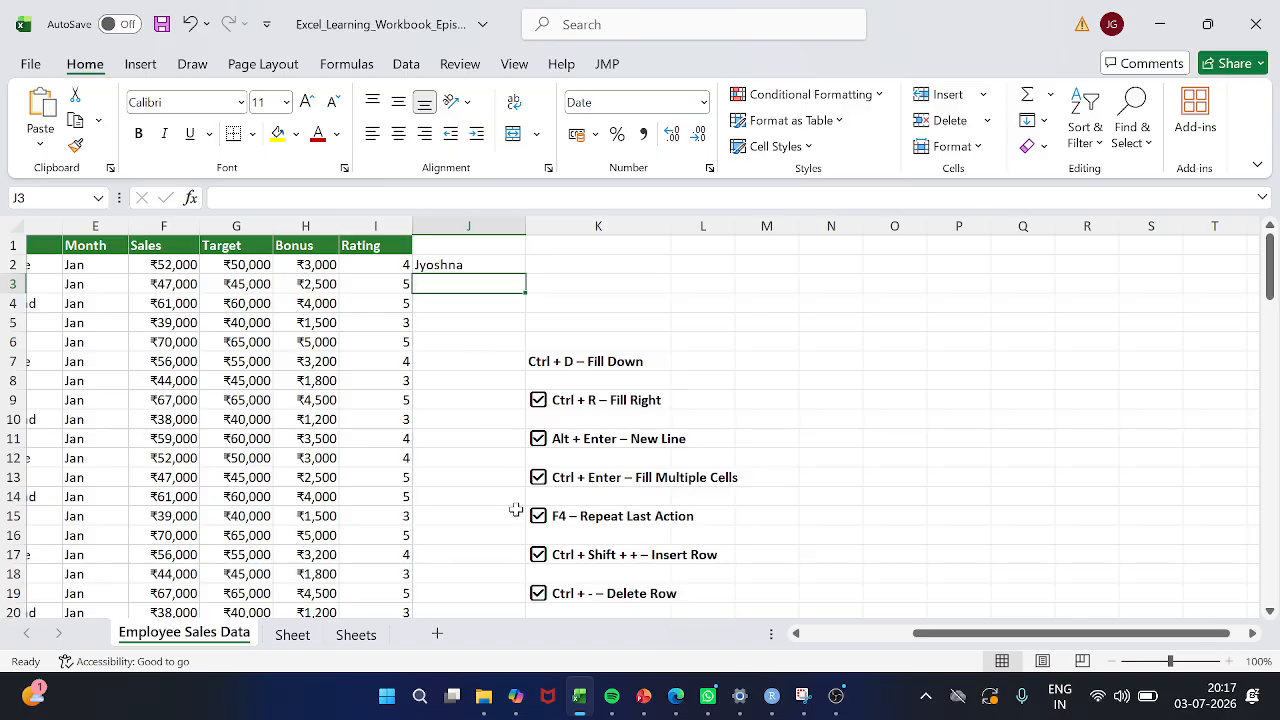
Examine the data from the first rows down to row 102, checking the last Rating entry in cell I101
{"action": "scroll", "coordinate": [515, 515], "scroll_direction": "down", "scroll_amount": 18}
{"action": "scroll", "coordinate": [512, 521], "scroll_direction": "down", "scroll_amount": 14}
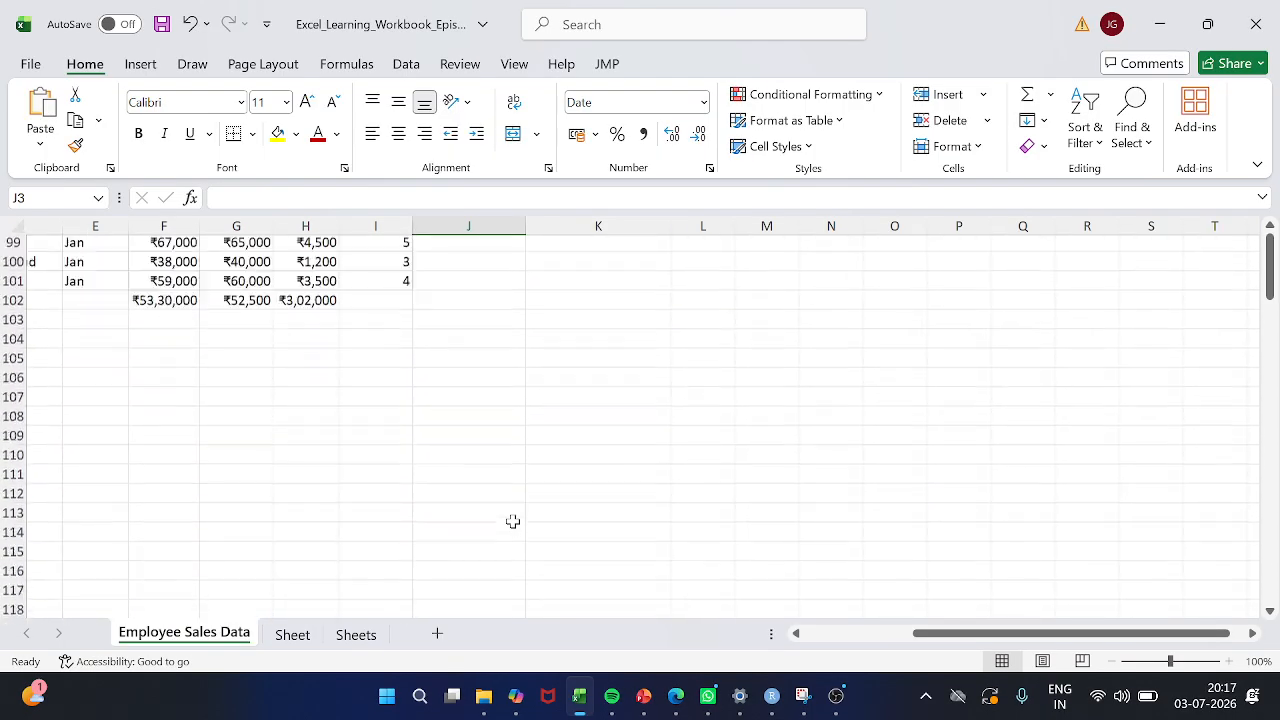
{"action": "scroll", "coordinate": [512, 521], "scroll_direction": "up", "scroll_amount": 5}
{"action": "scroll", "coordinate": [512, 521], "scroll_direction": "down", "scroll_amount": 7}
{"action": "scroll", "coordinate": [512, 521], "scroll_direction": "up", "scroll_amount": 3}
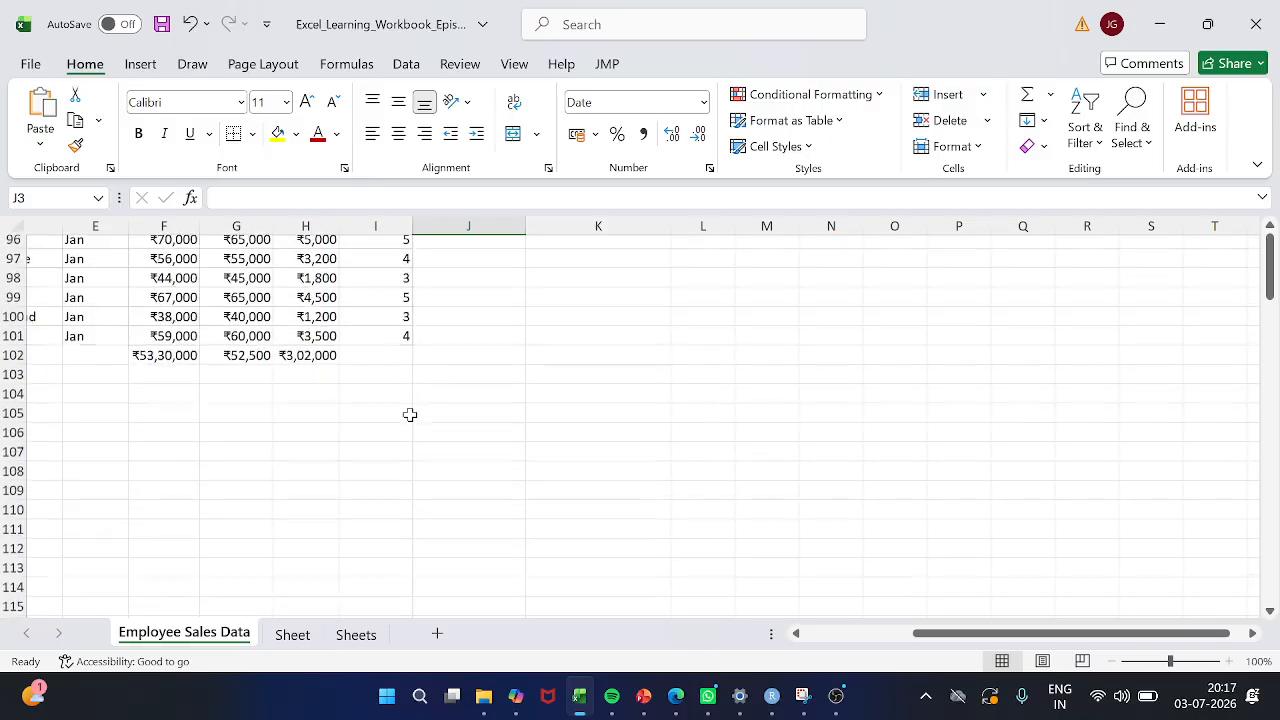
{"action": "left_click", "coordinate": [385, 336]}
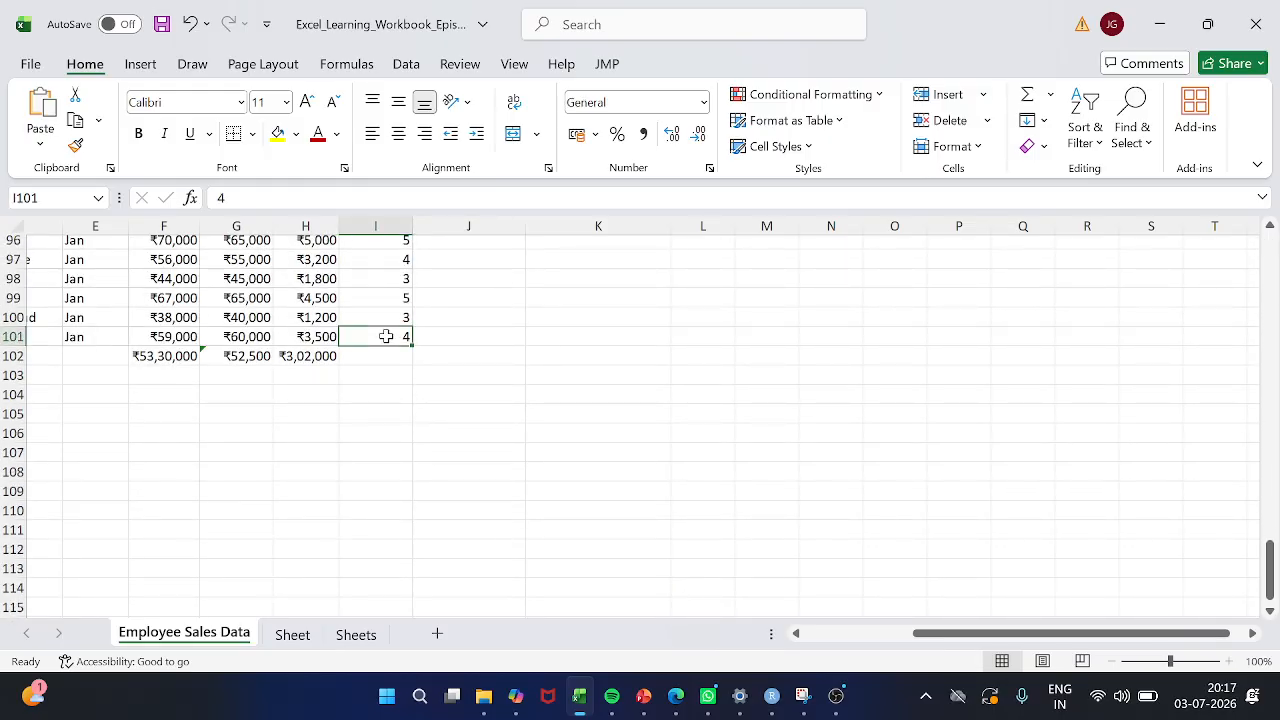
{"action": "scroll", "coordinate": [385, 336], "scroll_direction": "up", "scroll_amount": 20}
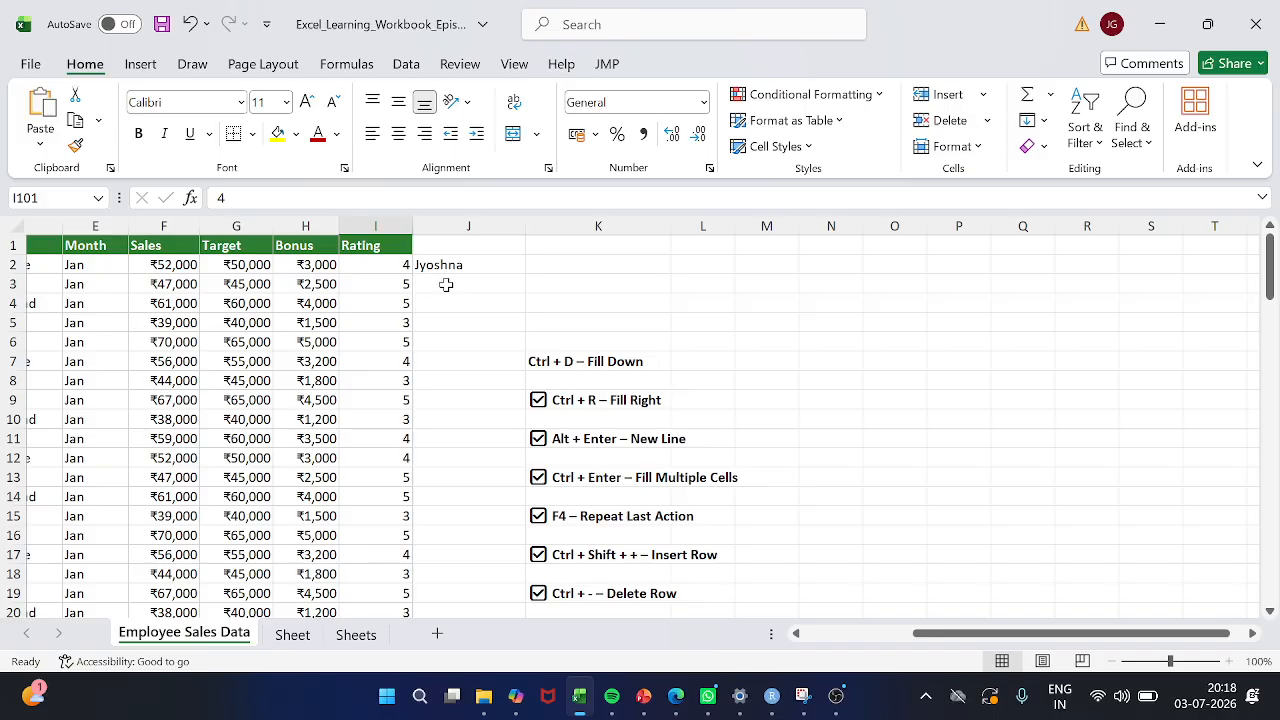
Enter the same first name as in J2 manually in cell J3
{"action": "left_click", "coordinate": [446, 283]}
{"action": "left_click", "coordinate": [447, 268]}
{"action": "left_click_drag", "start_coordinate": [447, 268], "coordinate": [479, 651]}
{"action": "left_click", "coordinate": [503, 422]}
{"action": "key", "text": "ctrl+Up"}
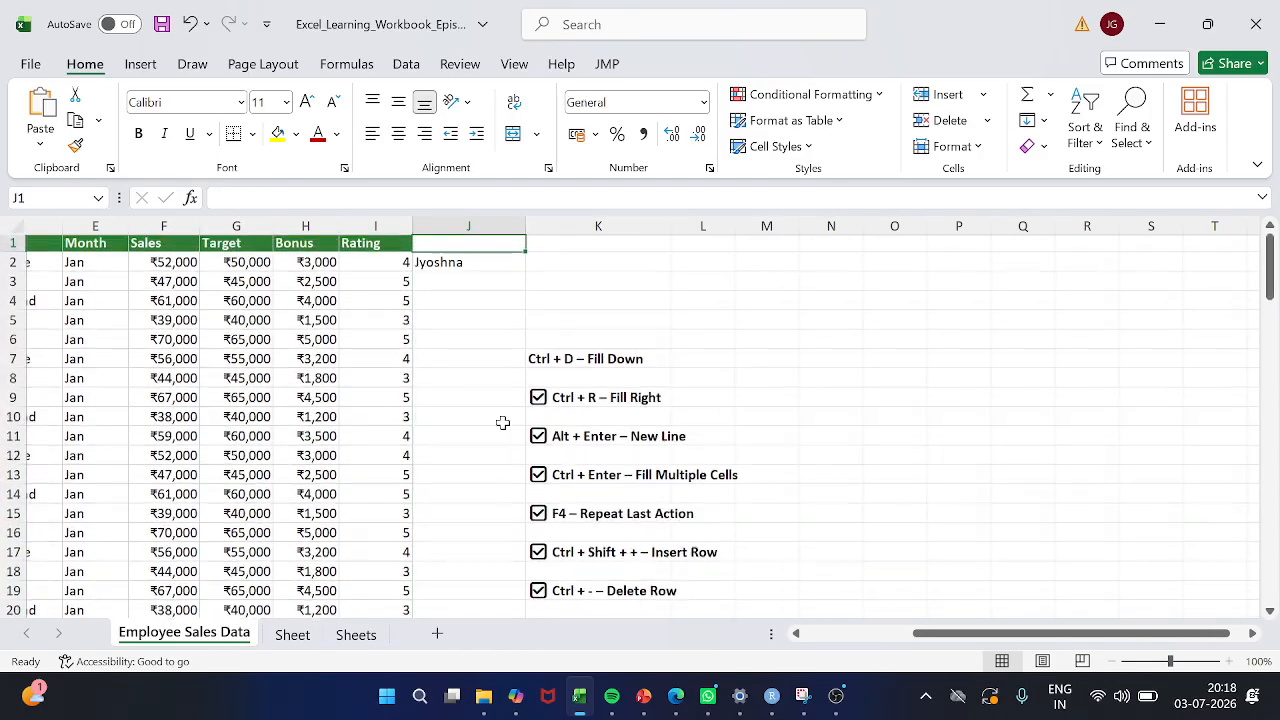
{"action": "key", "text": "Down"}
{"action": "key", "text": "Down"}
{"action": "key", "text": "Up"}
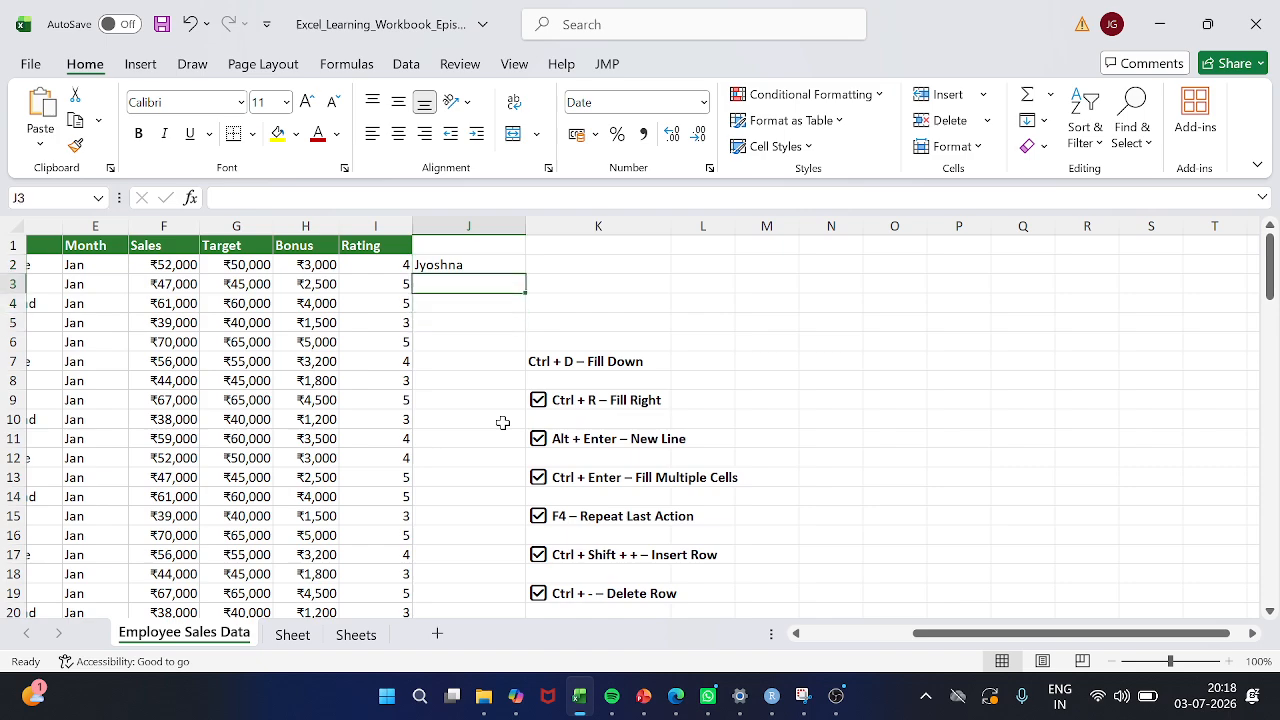
{"action": "type", "text": "Jyoshna"}
{"action": "key", "text": "Return"}
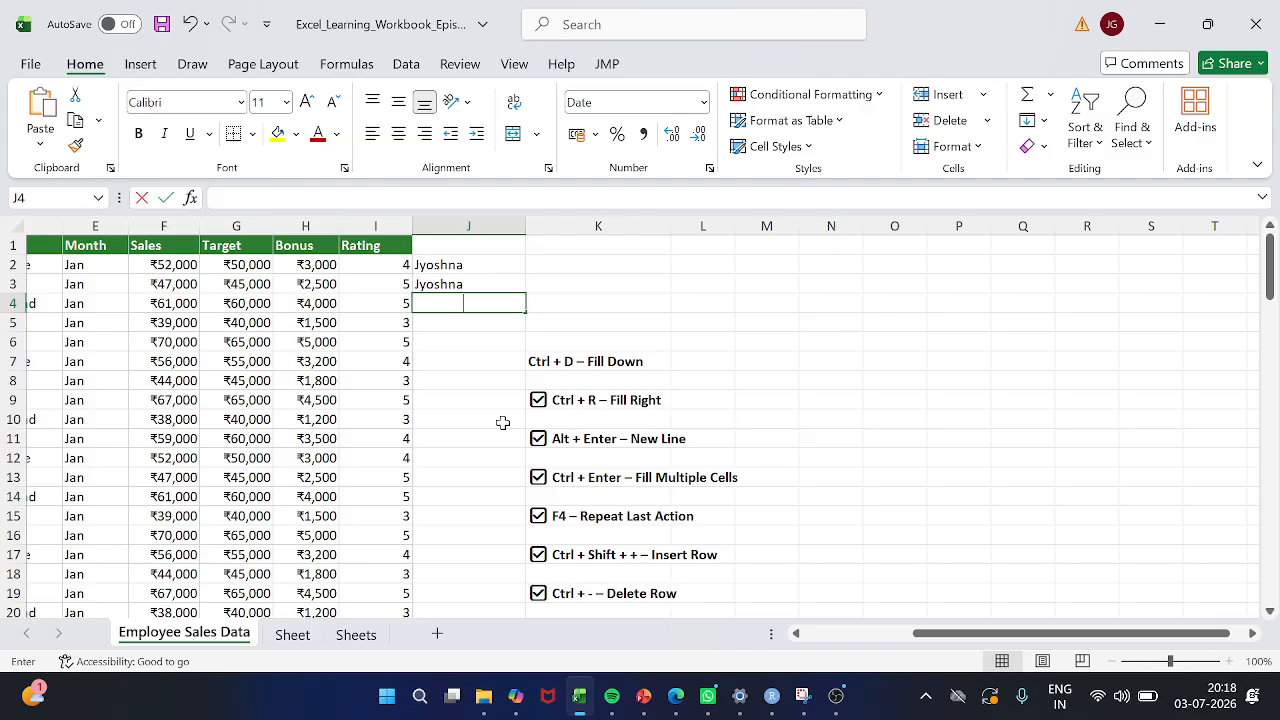
Repeat the first name manually in cells J4 and J5
{"action": "type", "text": "Jyoshna"}
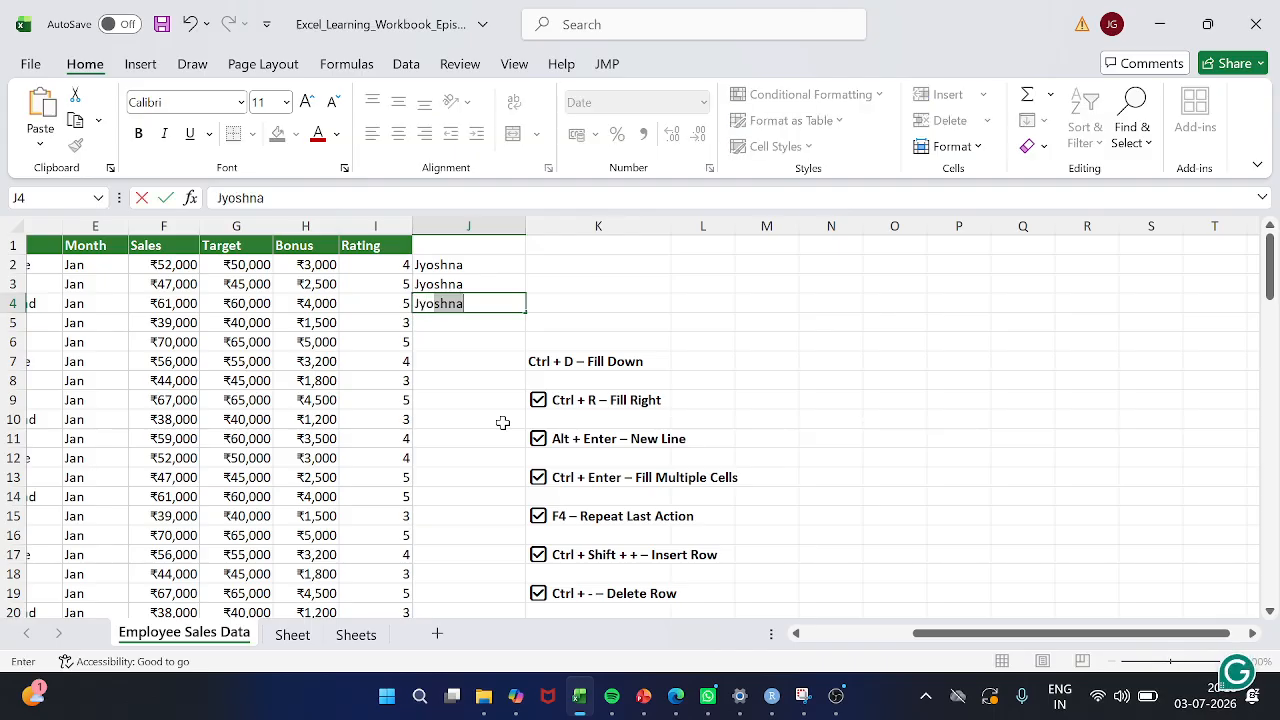
{"action": "key", "text": "ctrl+Return"}
{"action": "key", "text": "Down"}
{"action": "type", "text": "Jyoshna"}
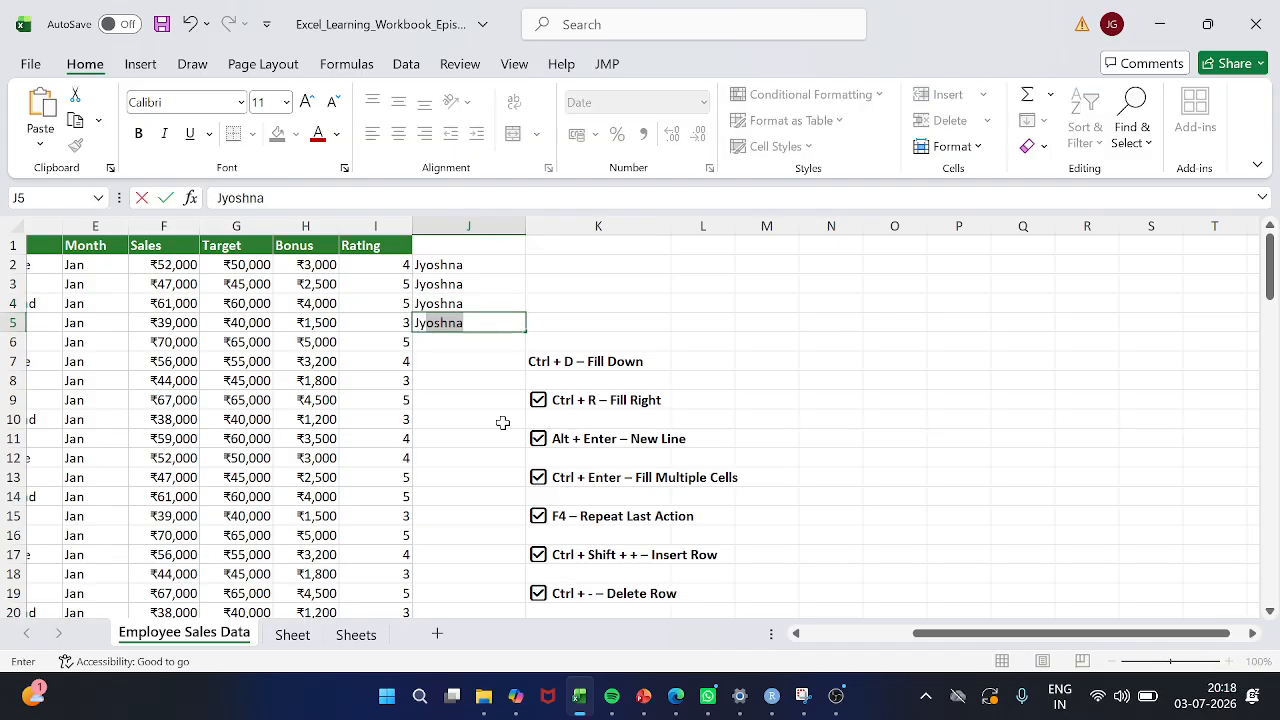
{"action": "key", "text": "Return"}
Clear the repeated first names from J3 to J5, keeping the one in J2, and return to J2
{"action": "key", "text": "Up"}
{"action": "key", "text": "shift+Up"}
{"action": "key", "text": "shift+Up"}
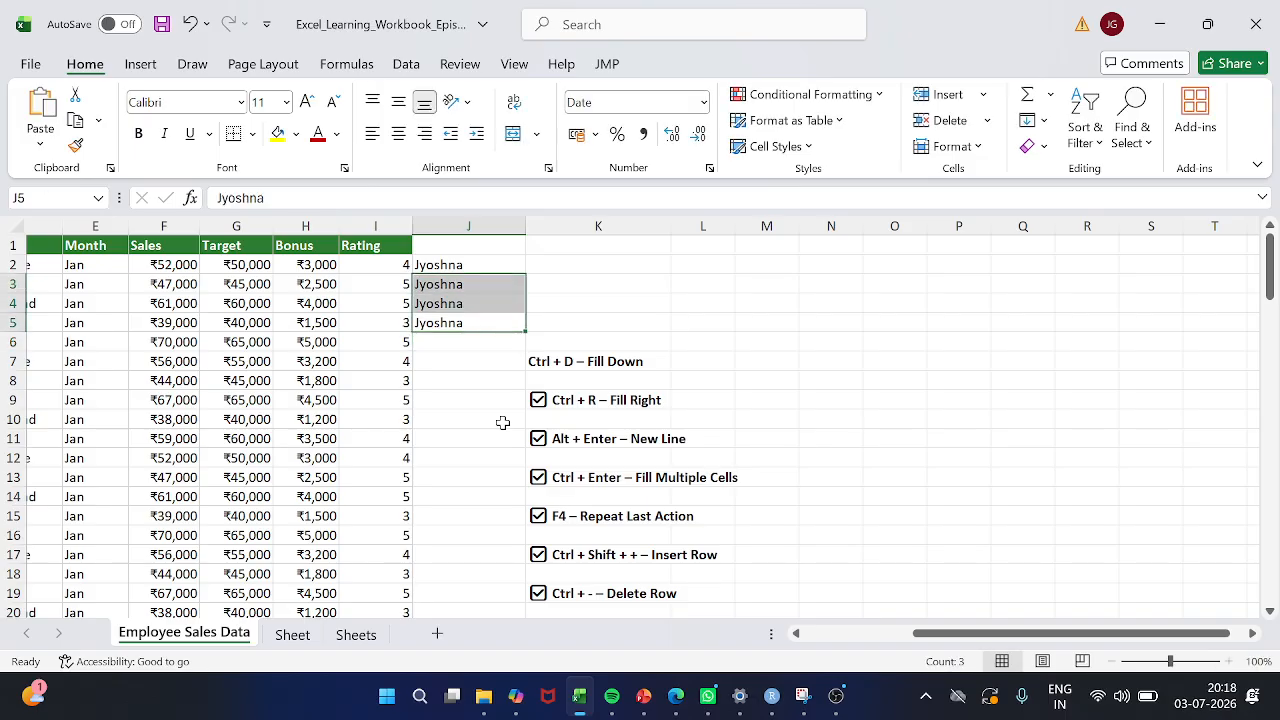
{"action": "key", "text": "Delete"}
{"action": "key", "text": "Up"}
{"action": "key", "text": "Up"}
{"action": "key", "text": "Up"}
{"action": "key", "text": "Up"}
{"action": "key", "text": "Down"}
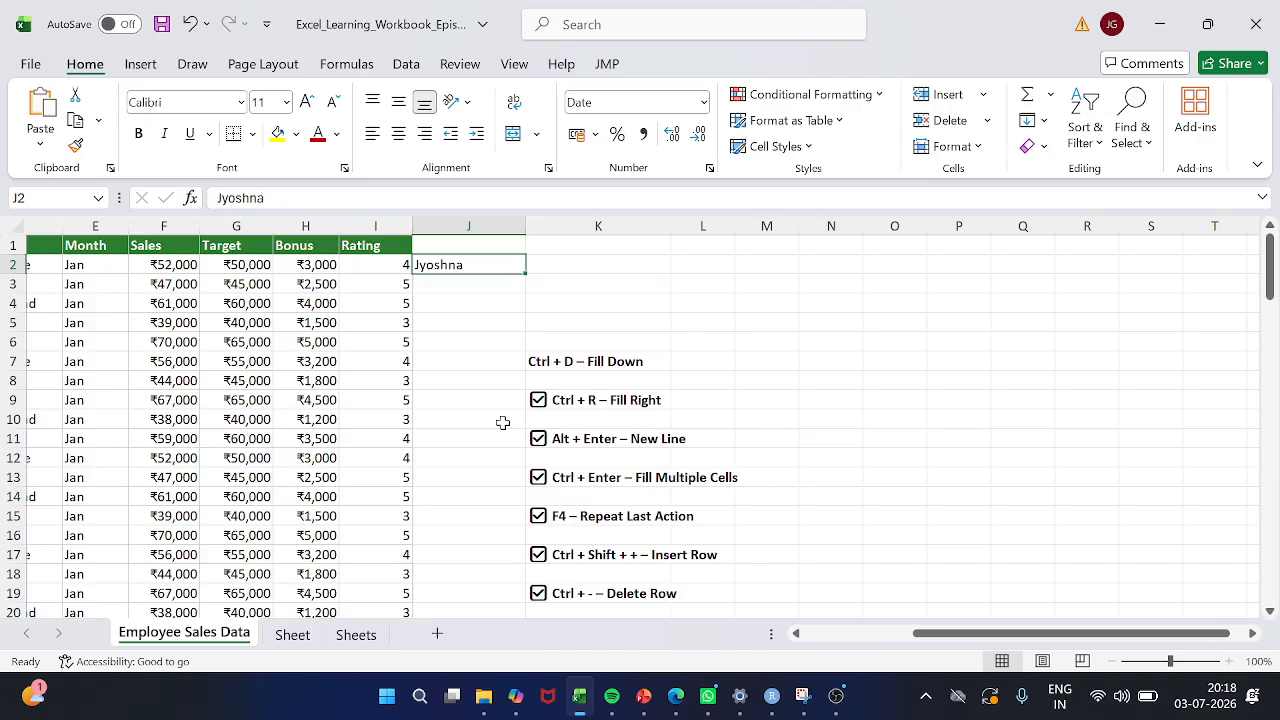
Flash Fill column J from cell J3 using the name in J2 as the example, and review the filled rows
{"action": "key", "text": "Down"}
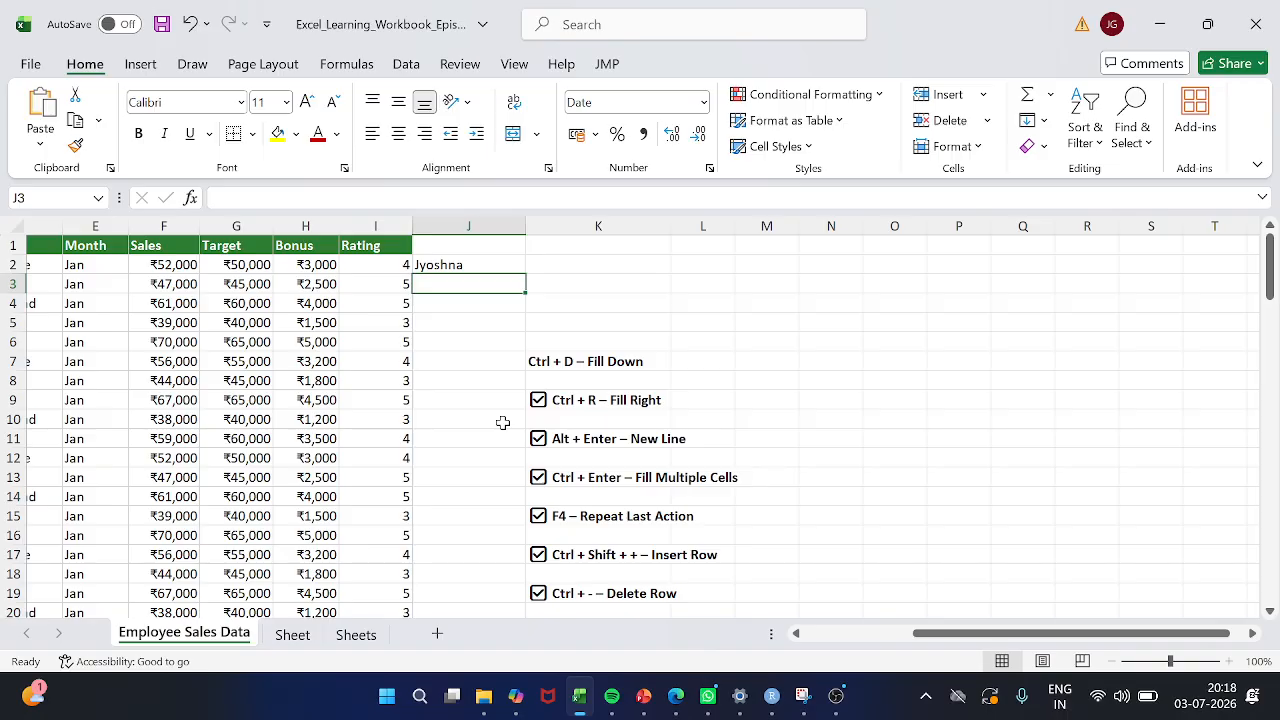
{"action": "key", "text": "ctrl+e"}
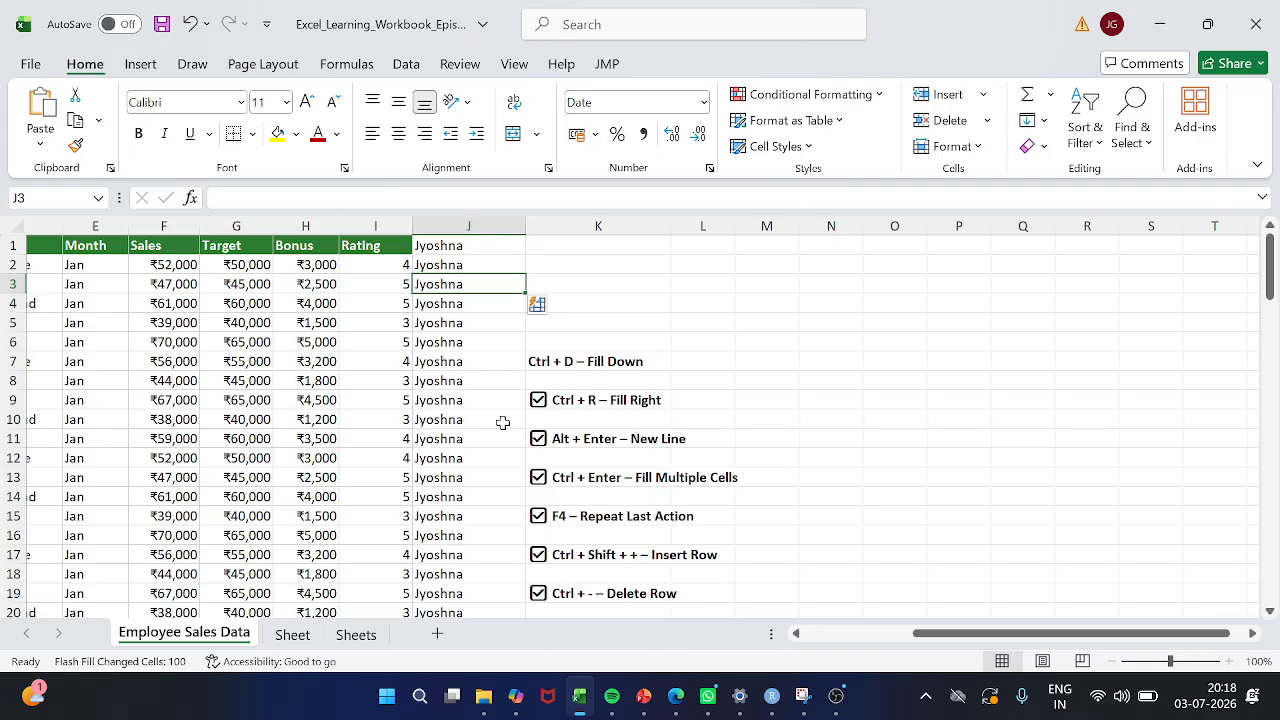
{"action": "scroll", "coordinate": [503, 423], "scroll_direction": "down", "scroll_amount": 20}
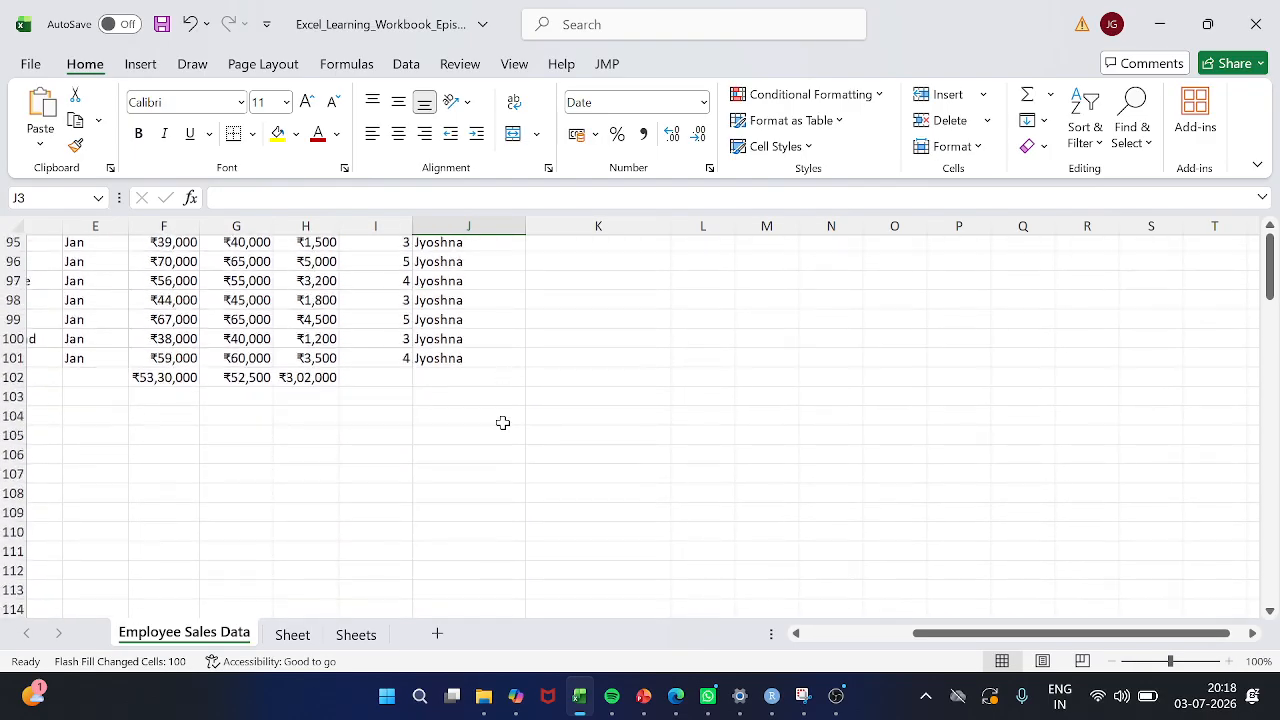
{"action": "scroll", "coordinate": [503, 423], "scroll_direction": "up", "scroll_amount": 20}
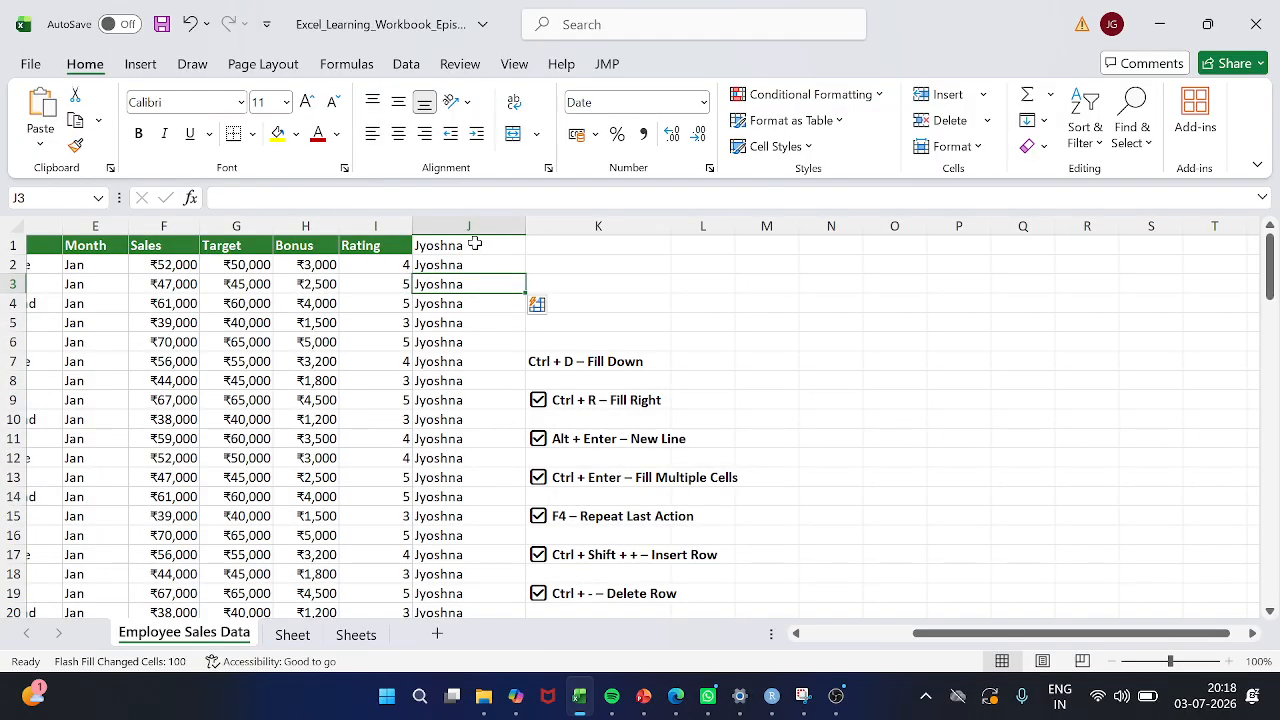
{"action": "mouse_move", "coordinate": [484, 696]}
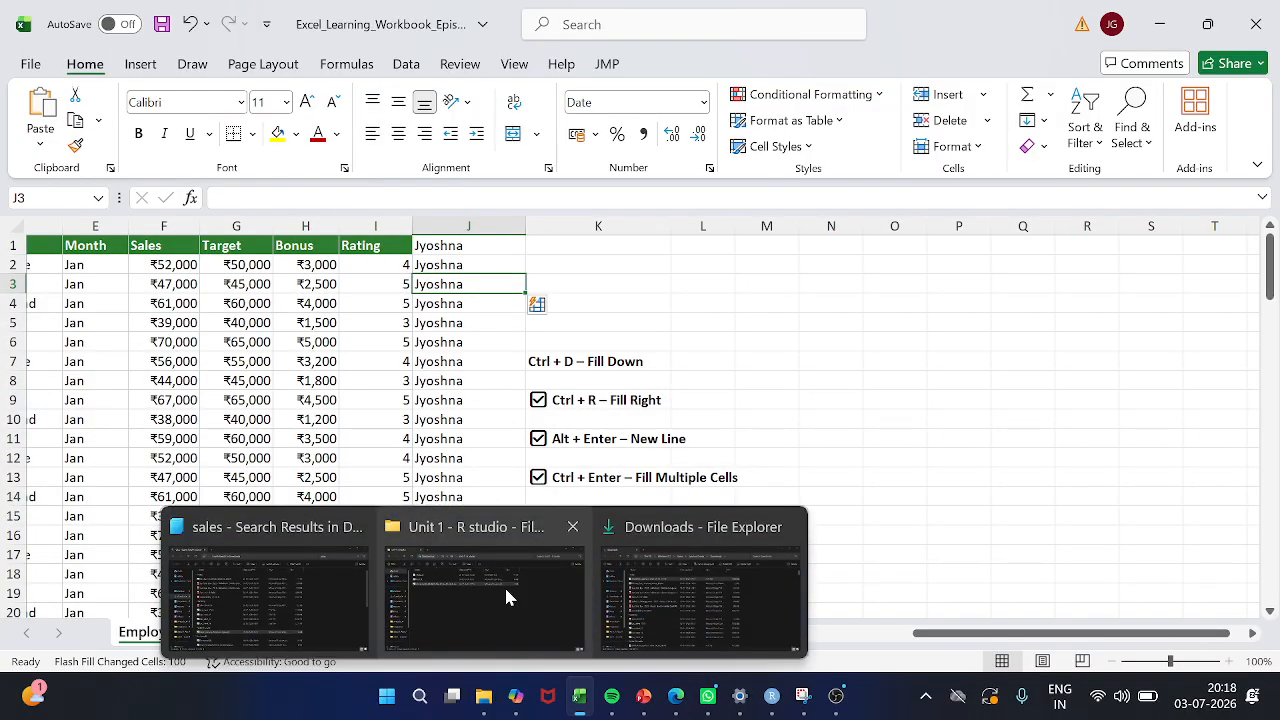
{"action": "left_click", "coordinate": [490, 438]}
{"action": "scroll", "coordinate": [490, 440], "scroll_direction": "down", "scroll_amount": 14}
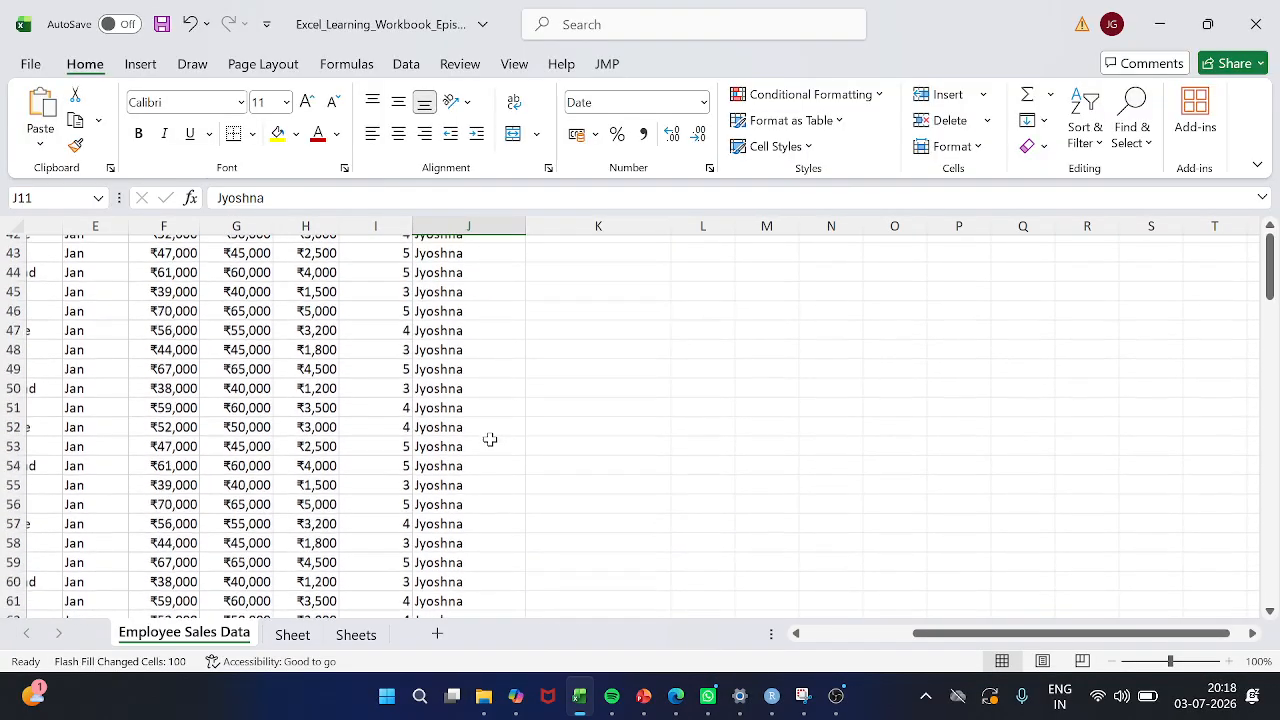
{"action": "scroll", "coordinate": [490, 440], "scroll_direction": "down", "scroll_amount": 20}
{"action": "scroll", "coordinate": [490, 440], "scroll_direction": "up", "scroll_amount": 20}
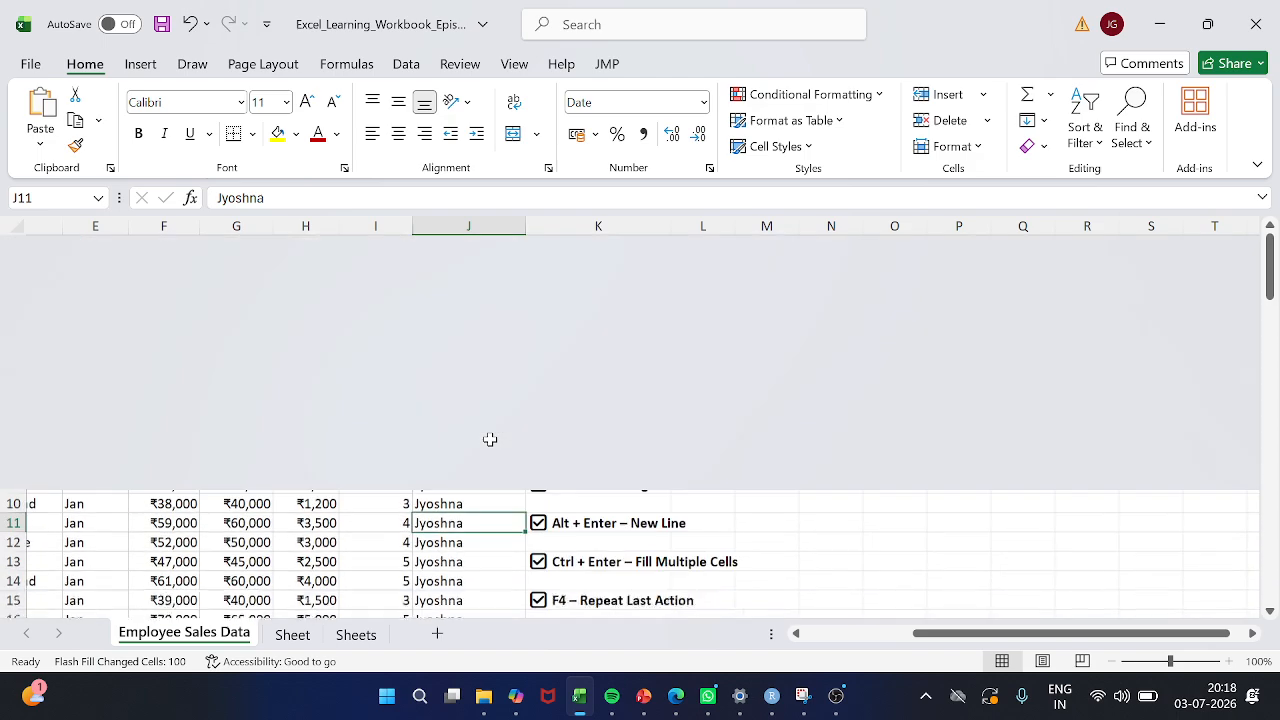
Select the filled names in column J from J1 down to row 101 and clear them
{"action": "key", "text": "ctrl+Up"}
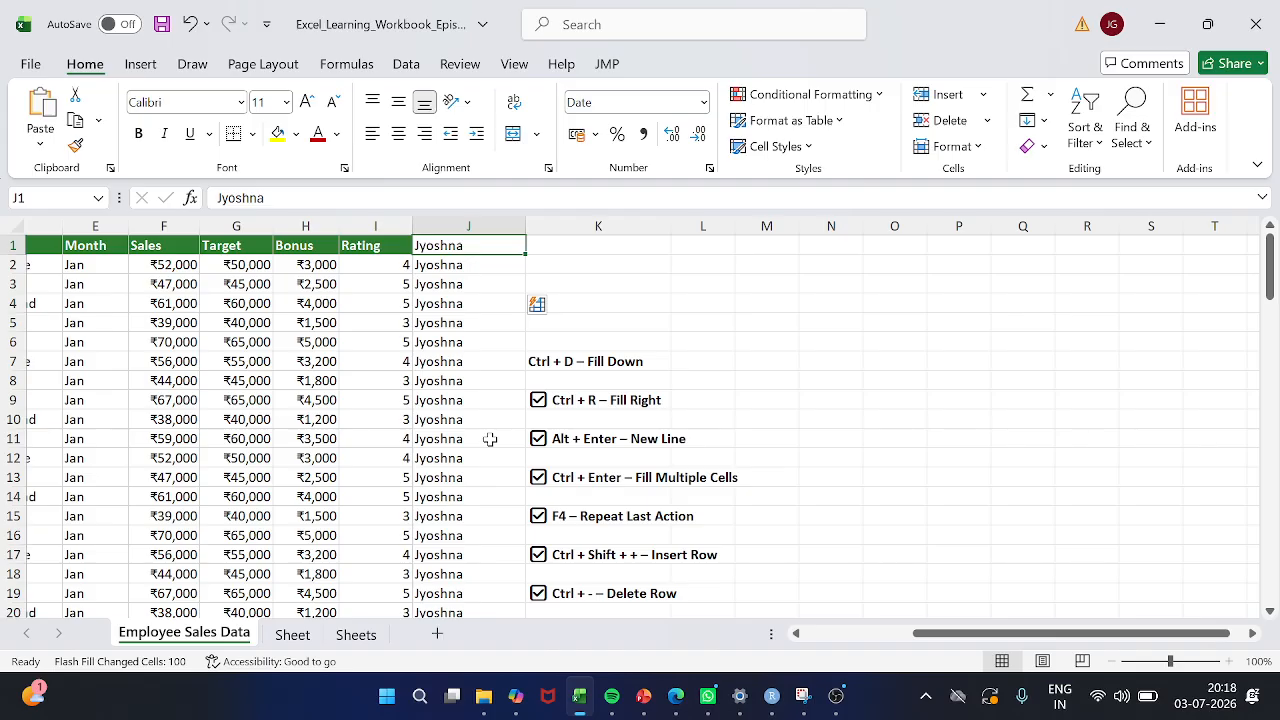
{"action": "key", "text": "ctrl+shift+Right"}
{"action": "key", "text": "ctrl+shift+Down"}
{"action": "key", "text": "Up"}
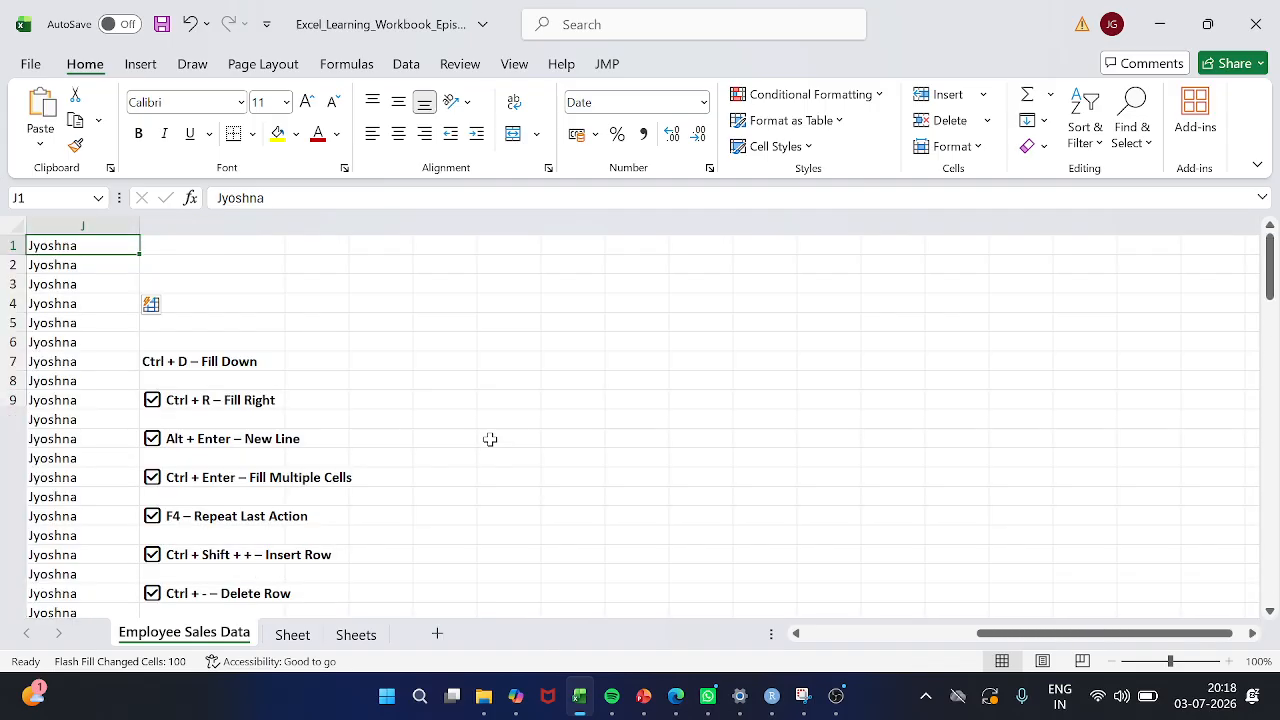
{"action": "key", "text": "Down"}
{"action": "key", "text": "Up"}
{"action": "key", "text": "ctrl+shift+Down"}
{"action": "key", "text": "Delete"}
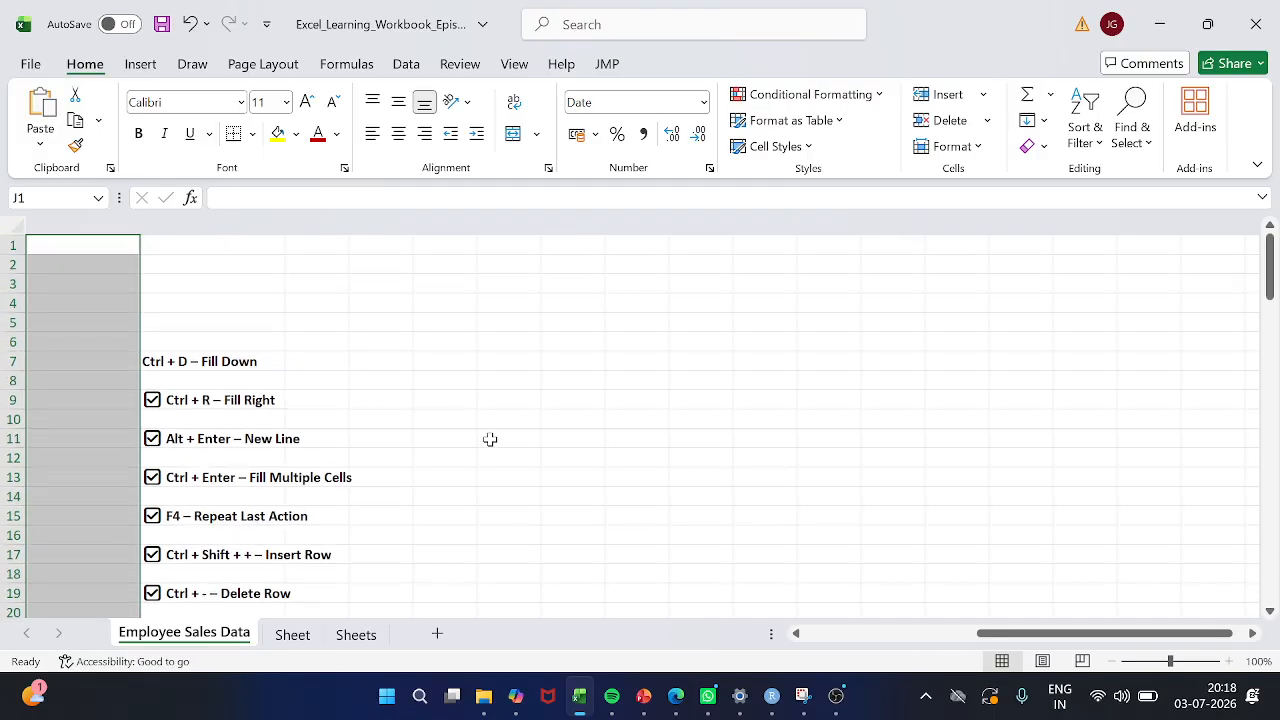
Enter the heading "Type" in cell J1, beside the Rating heading
{"action": "key", "text": "Up"}
{"action": "scroll", "coordinate": [490, 439], "scroll_direction": "left", "scroll_amount": 6}
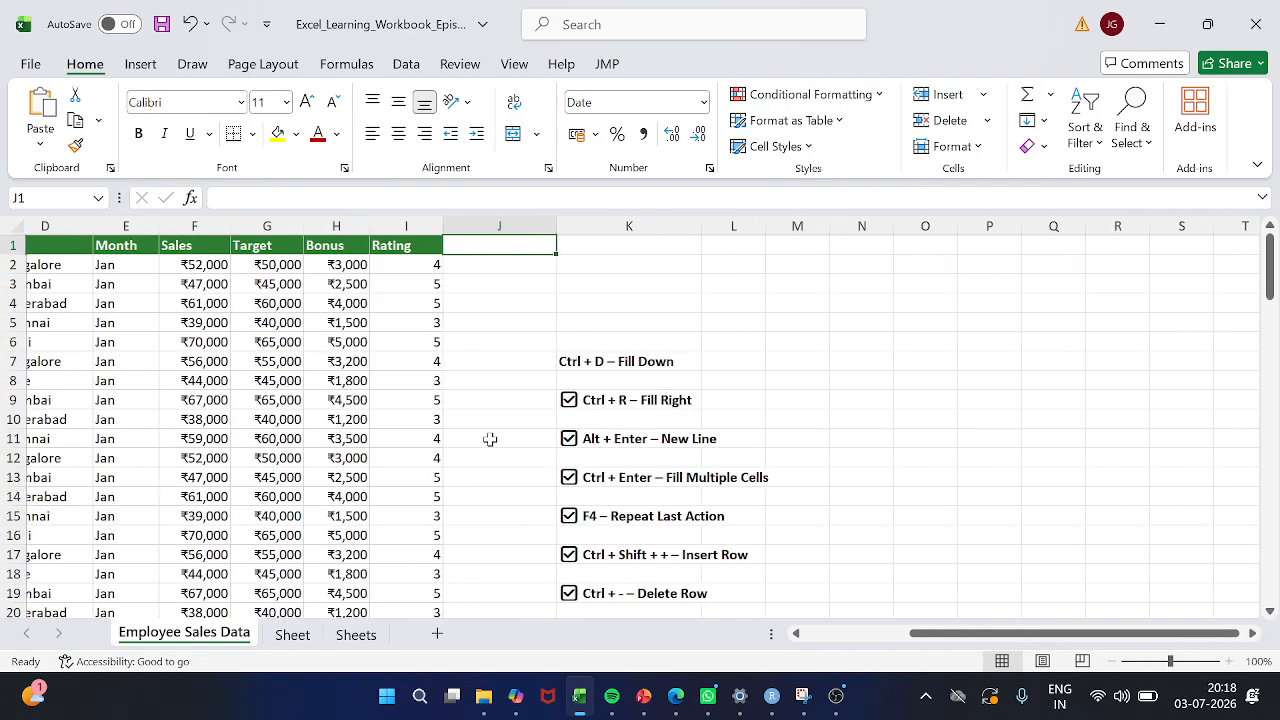
{"action": "type", "text": "Type"}
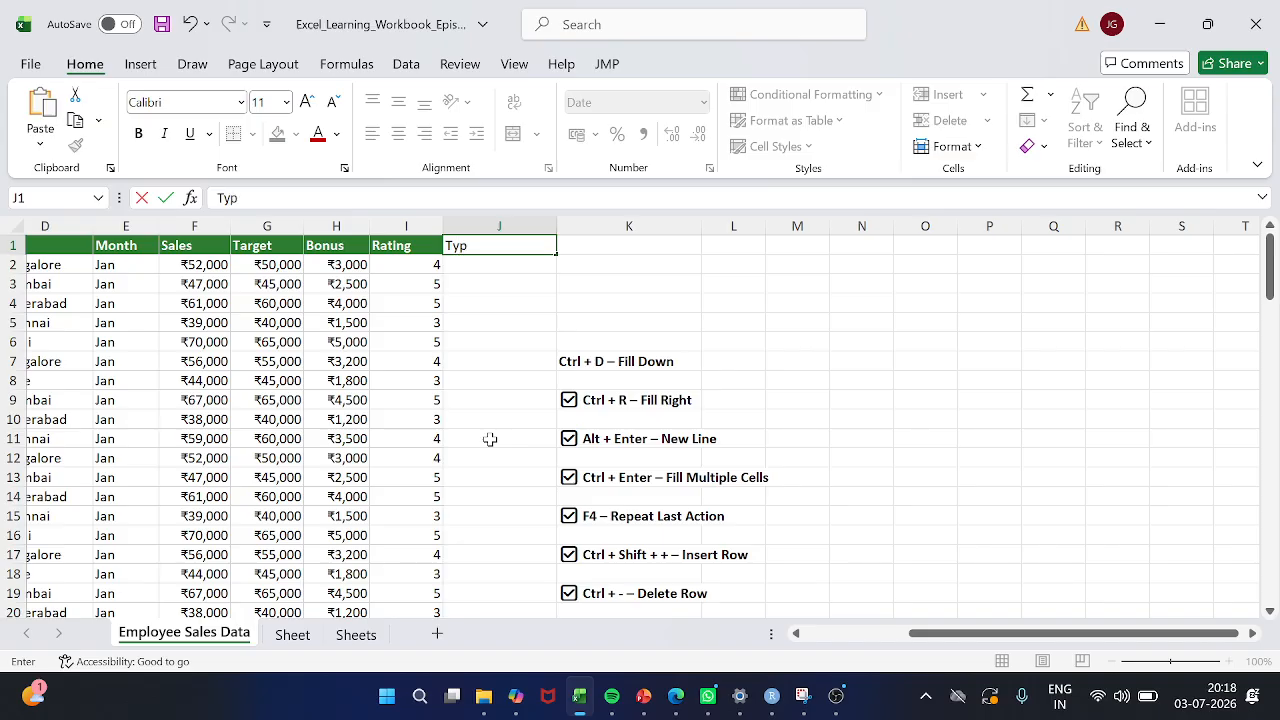
{"action": "key", "text": "Return"}
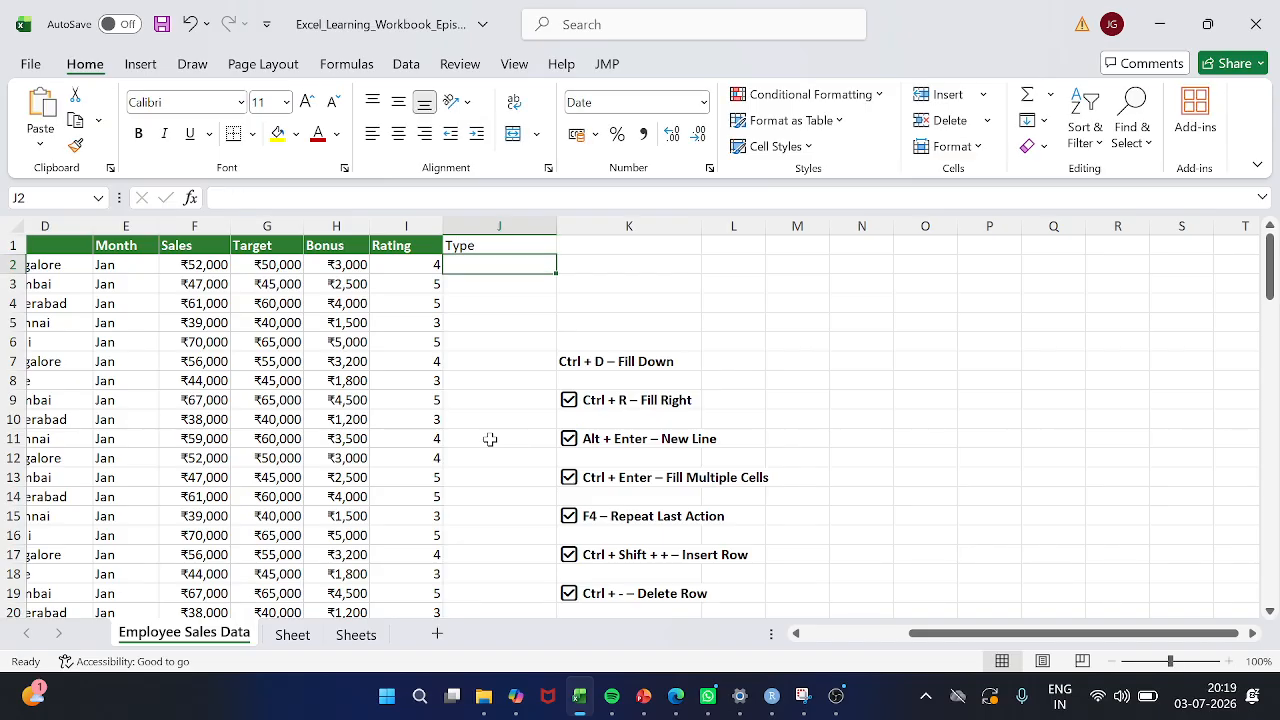
Enter the sample text "Excel Learning" in cell J2 under the Type heading
{"action": "type", "text": "Excel "}
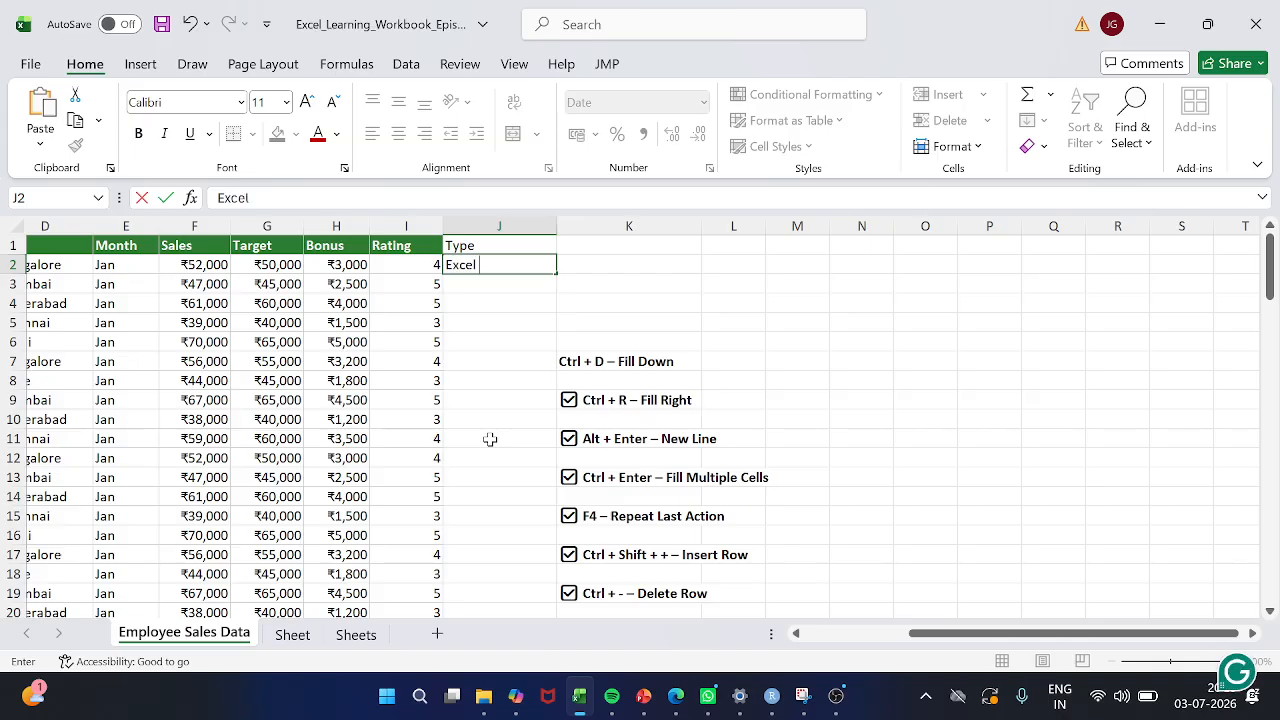
{"action": "type", "text": "Learning"}
{"action": "key", "text": "Return"}
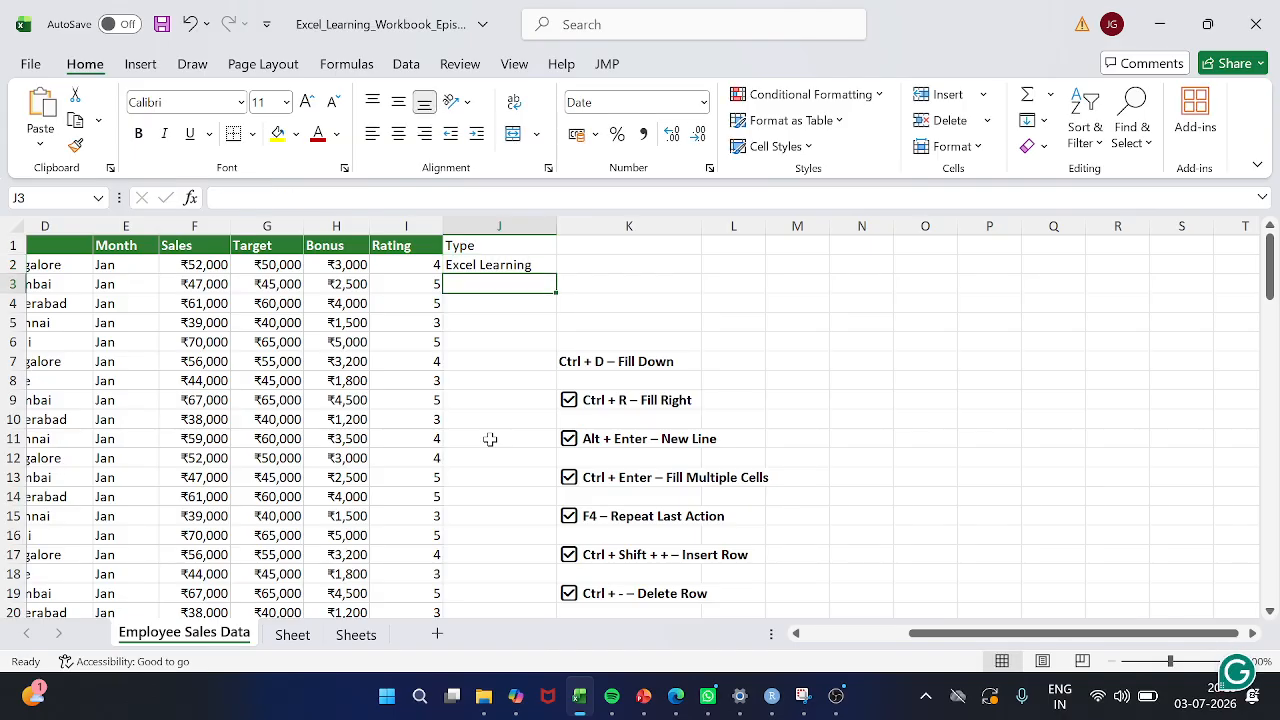
Flash Fill the Type column from cell J3 using "Excel Learning" in J2 as the example, and review the filled rows
{"action": "scroll", "coordinate": [490, 439], "scroll_direction": "down", "scroll_amount": 20}
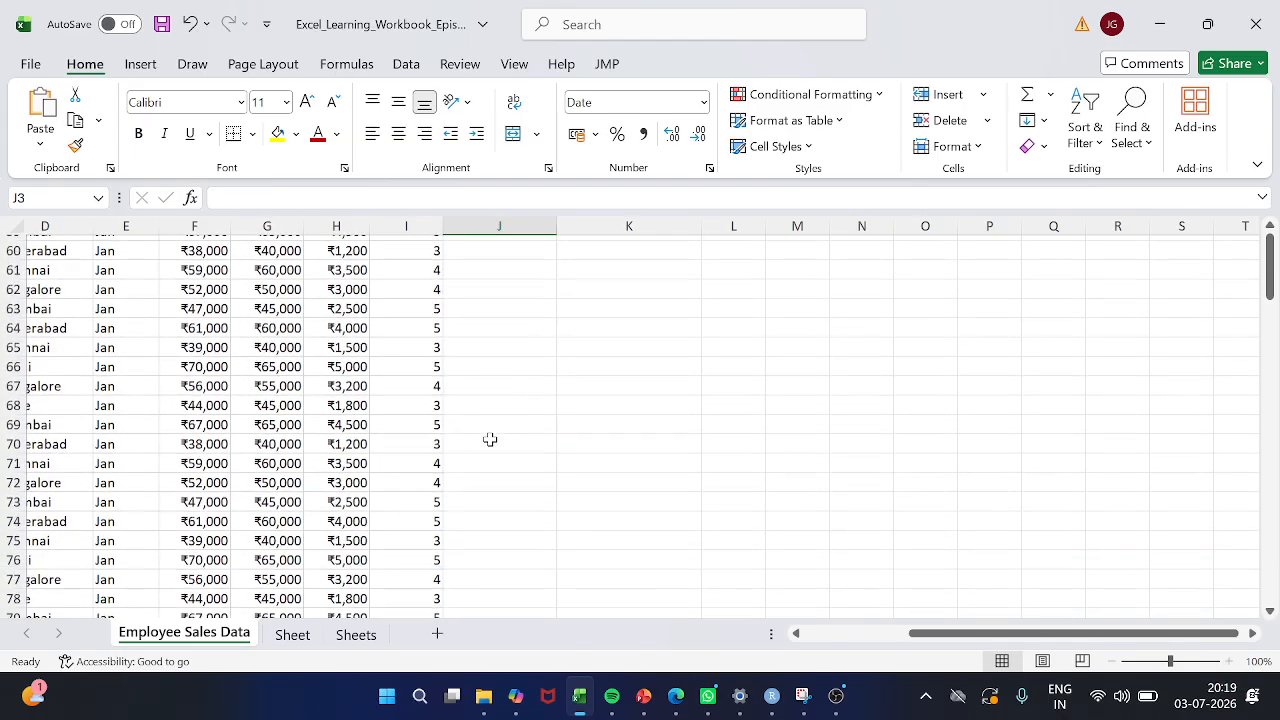
{"action": "scroll", "coordinate": [490, 439], "scroll_direction": "down", "scroll_amount": 6}
{"action": "scroll", "coordinate": [499, 392], "scroll_direction": "up", "scroll_amount": 20}
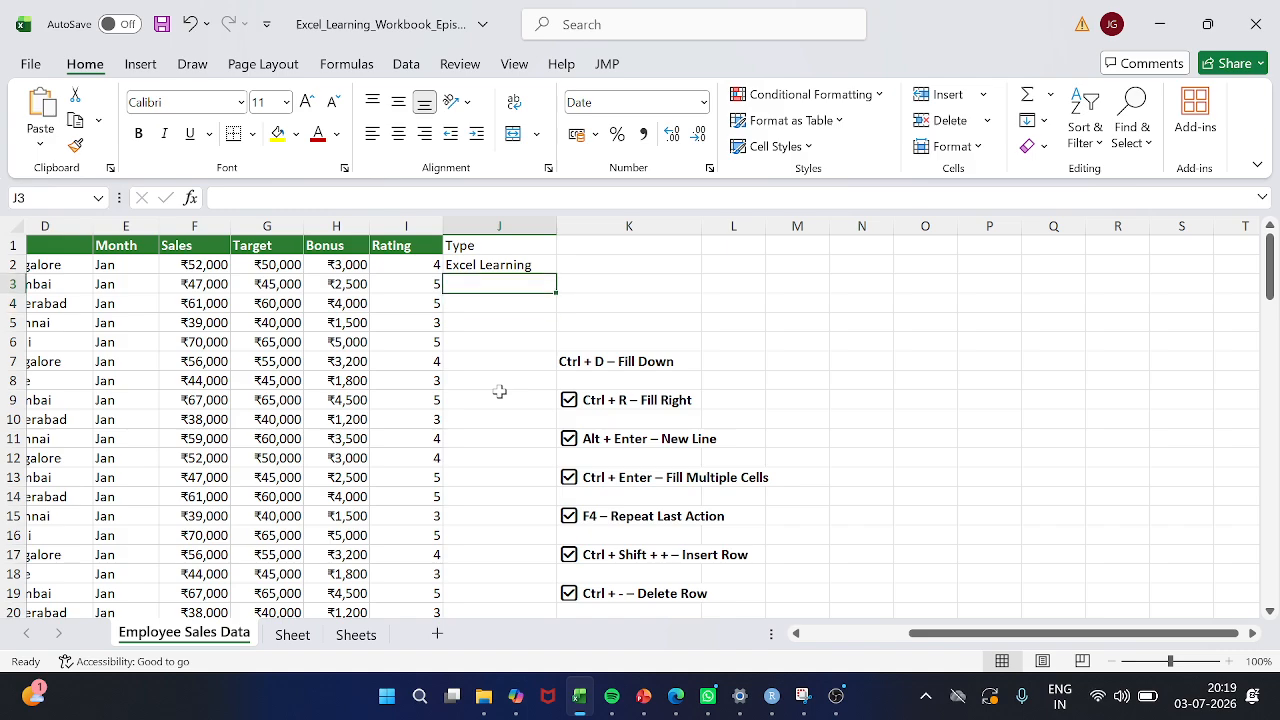
{"action": "key", "text": "ctrl+e"}
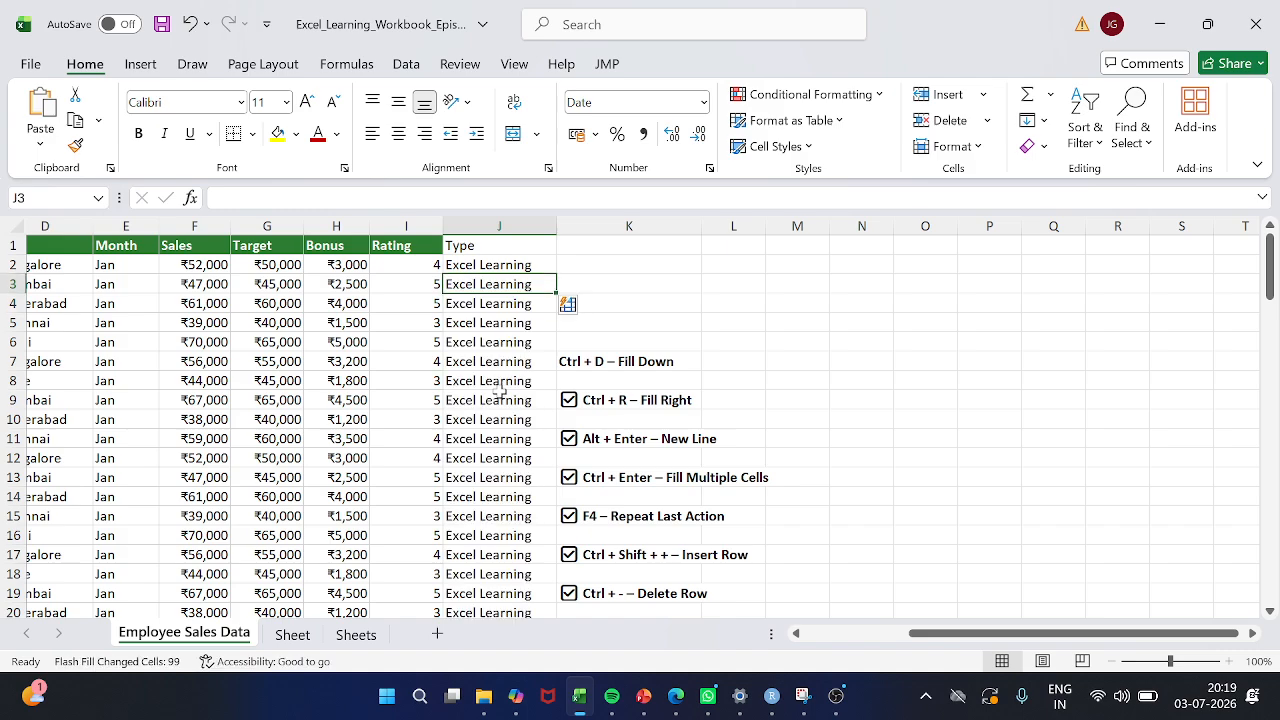
{"action": "left_click", "coordinate": [505, 266]}
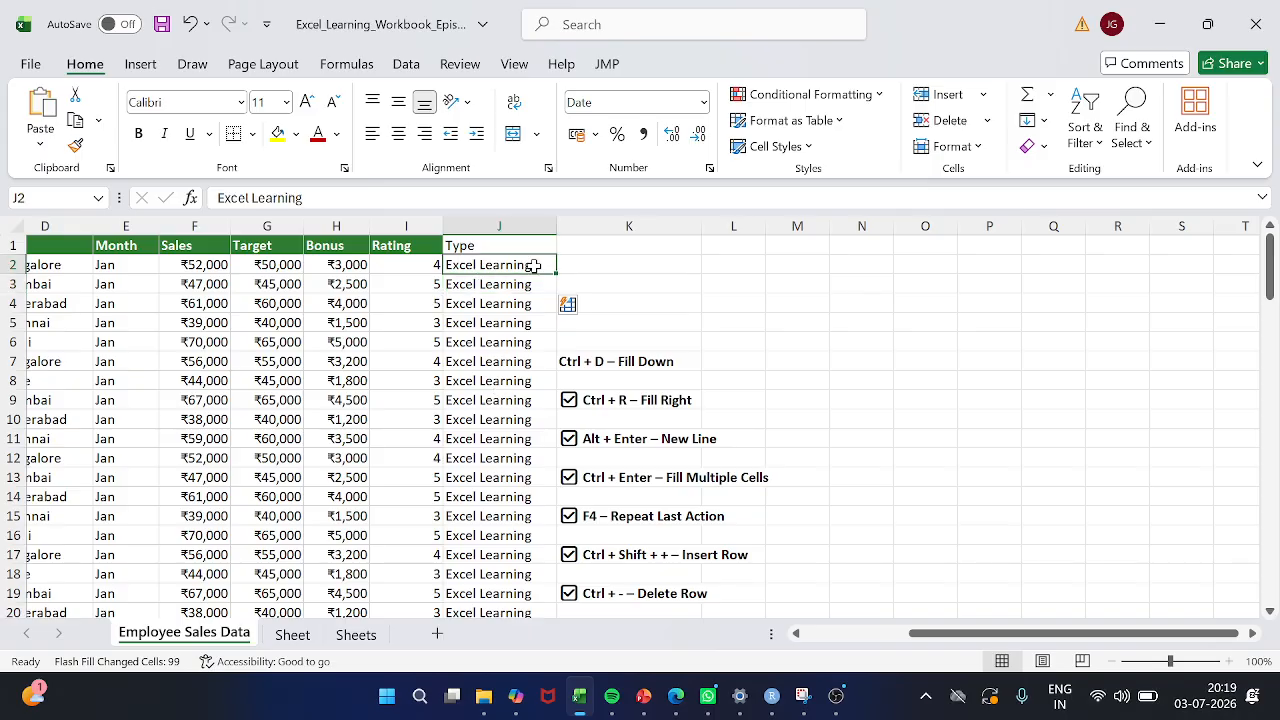
{"action": "scroll", "coordinate": [527, 517], "scroll_direction": "down", "scroll_amount": 12}
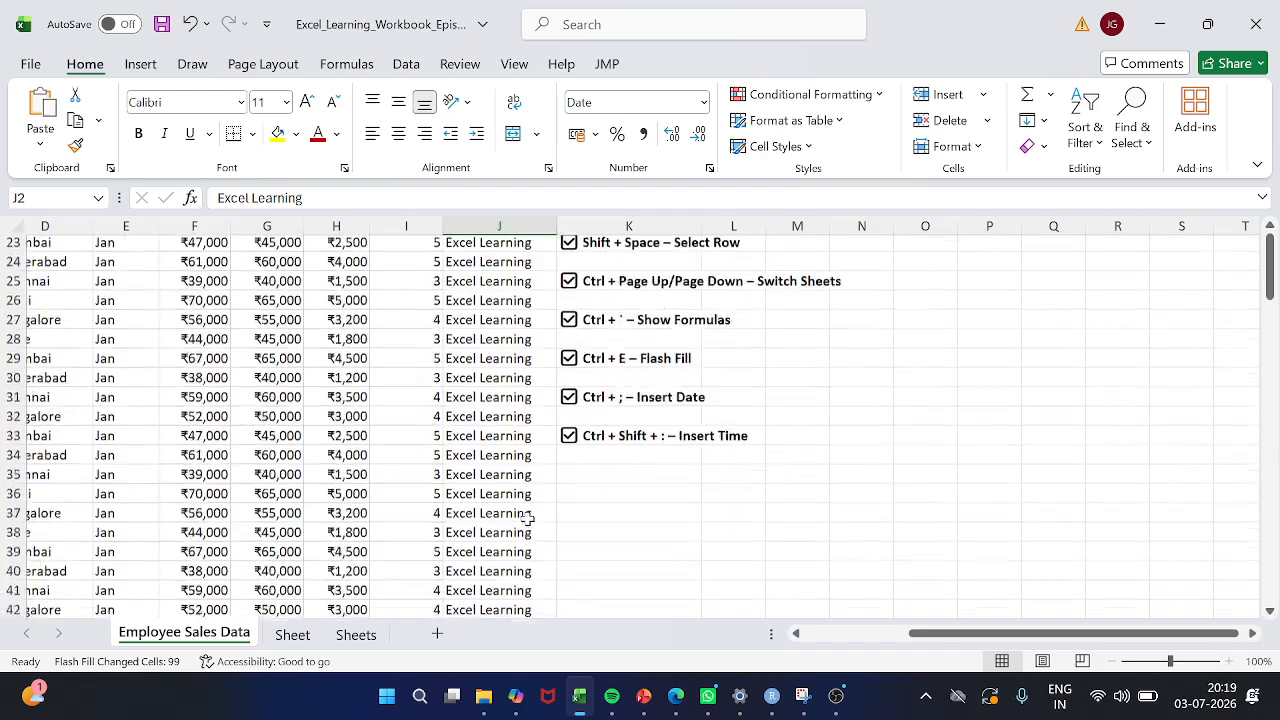
{"action": "scroll", "coordinate": [527, 517], "scroll_direction": "down", "scroll_amount": 20}
{"action": "scroll", "coordinate": [527, 518], "scroll_direction": "up", "scroll_amount": 9}
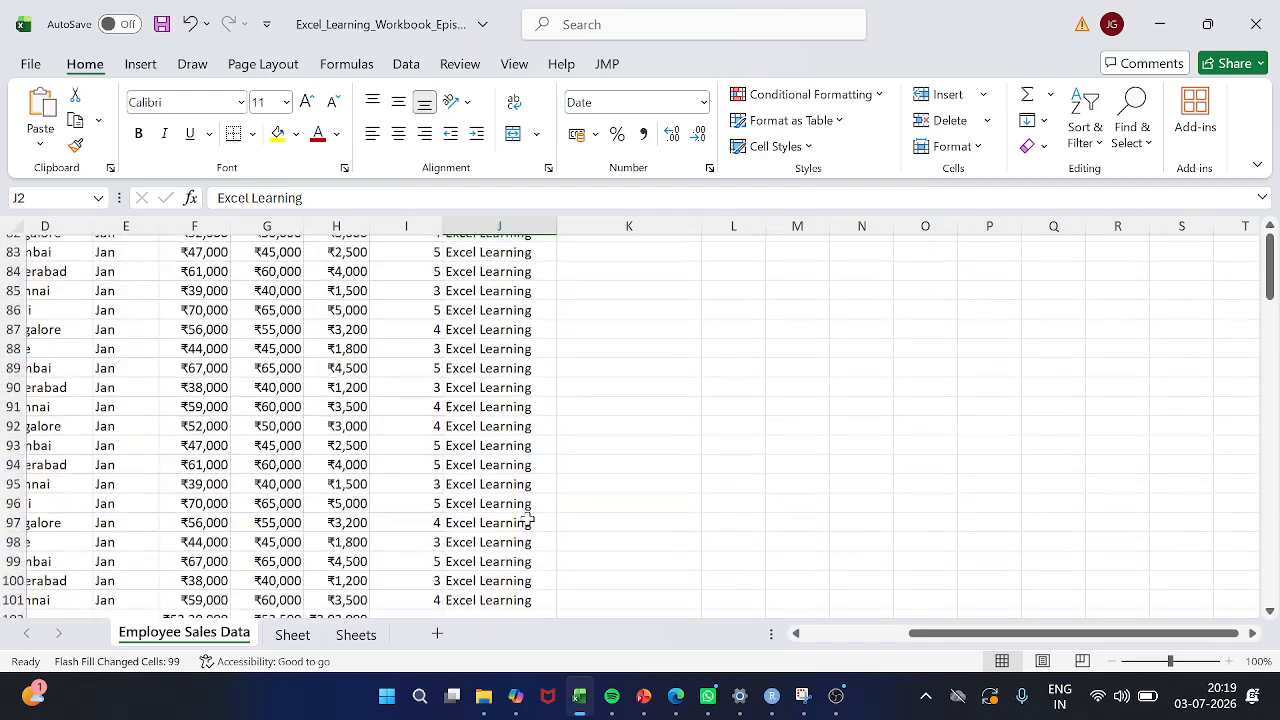
{"action": "scroll", "coordinate": [527, 520], "scroll_direction": "up", "scroll_amount": 20}
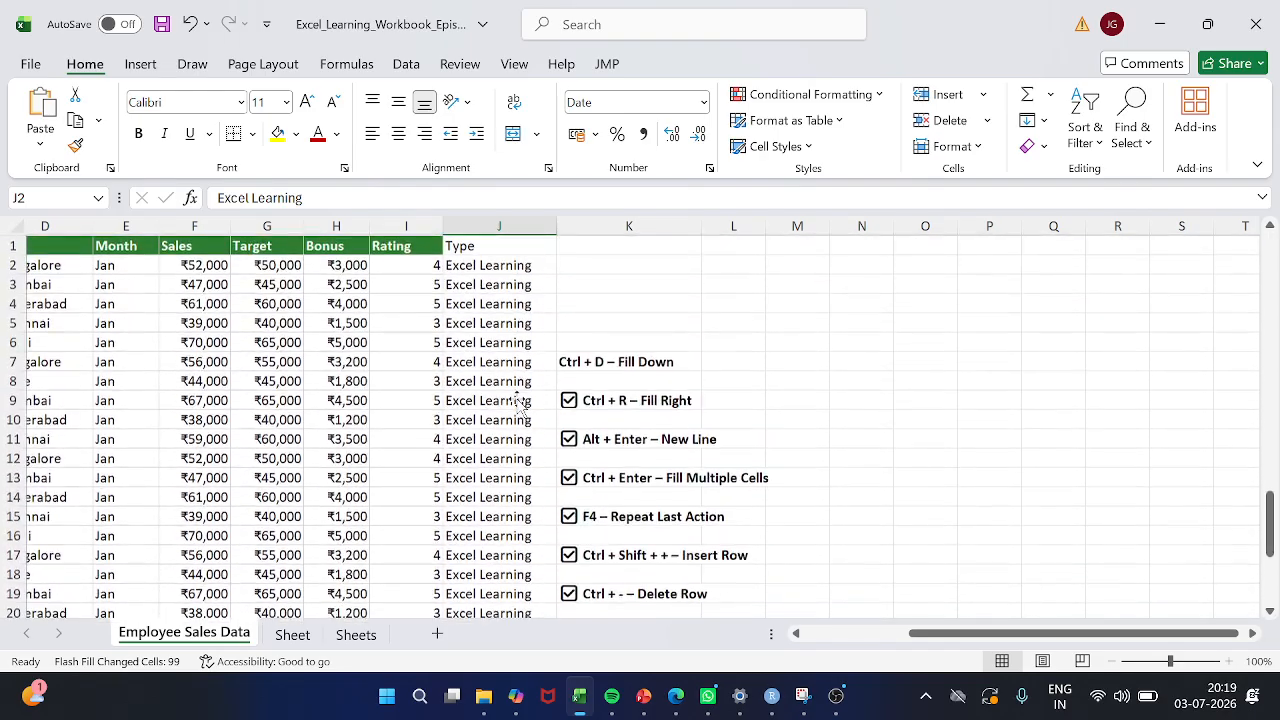
Clear the Type heading and all filled entries from J1 through J101, and return to cell J9
{"action": "left_click", "coordinate": [517, 400]}
{"action": "key", "text": "ctrl+shift+Down"}
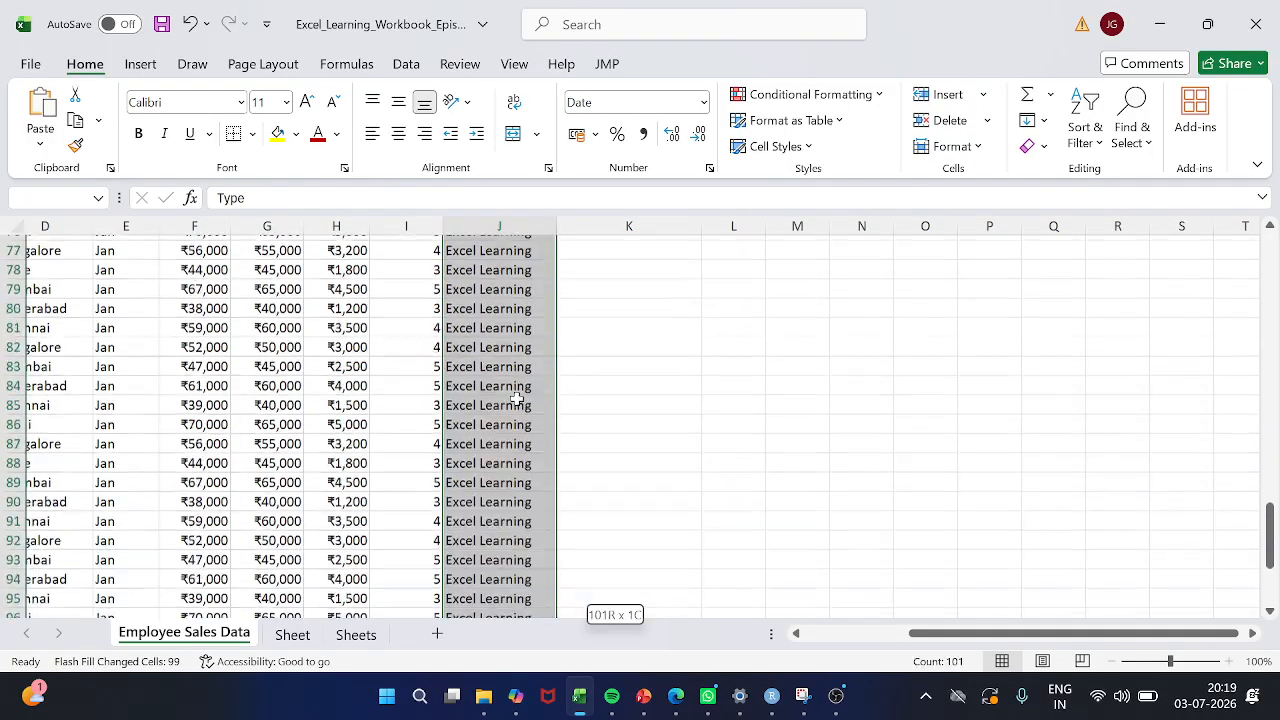
{"action": "key", "text": "Delete"}
{"action": "key", "text": "ctrl+BackSpace"}
{"action": "left_click", "coordinate": [517, 399]}
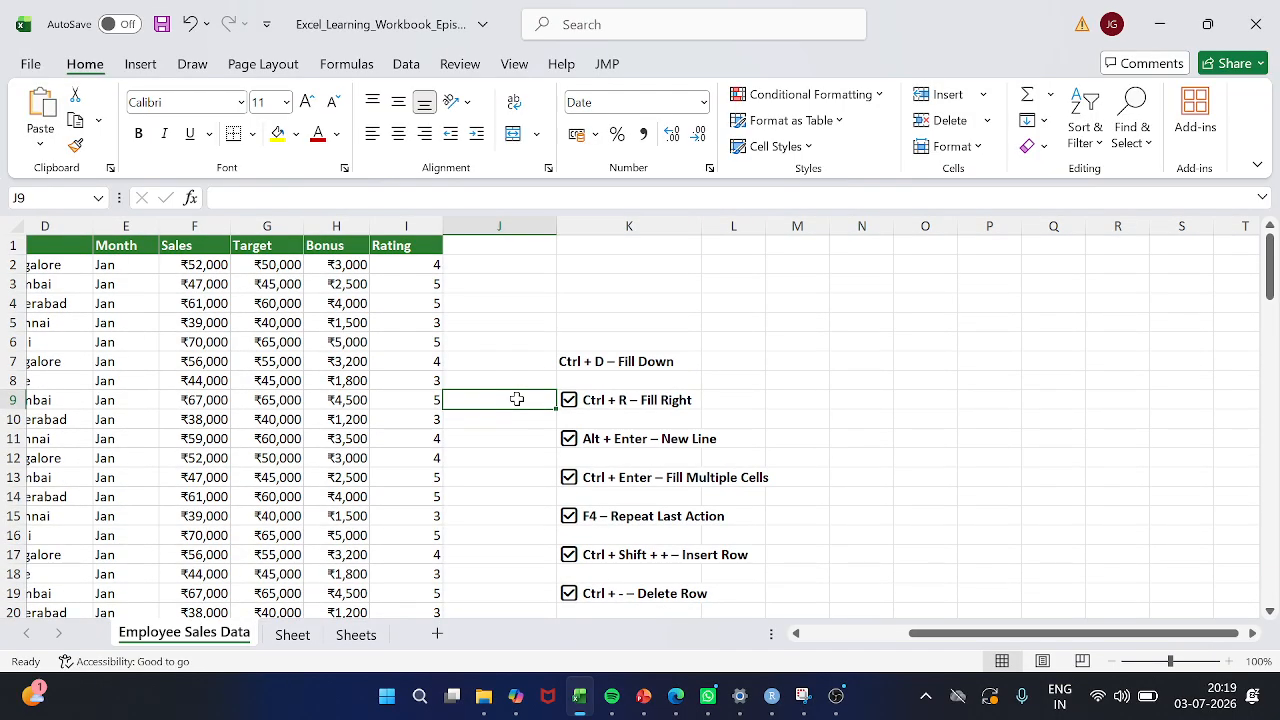
Insert the current date in empty cell N5 twice, discarding the entry each time
{"action": "scroll", "coordinate": [517, 399], "scroll_direction": "left", "scroll_amount": 3}
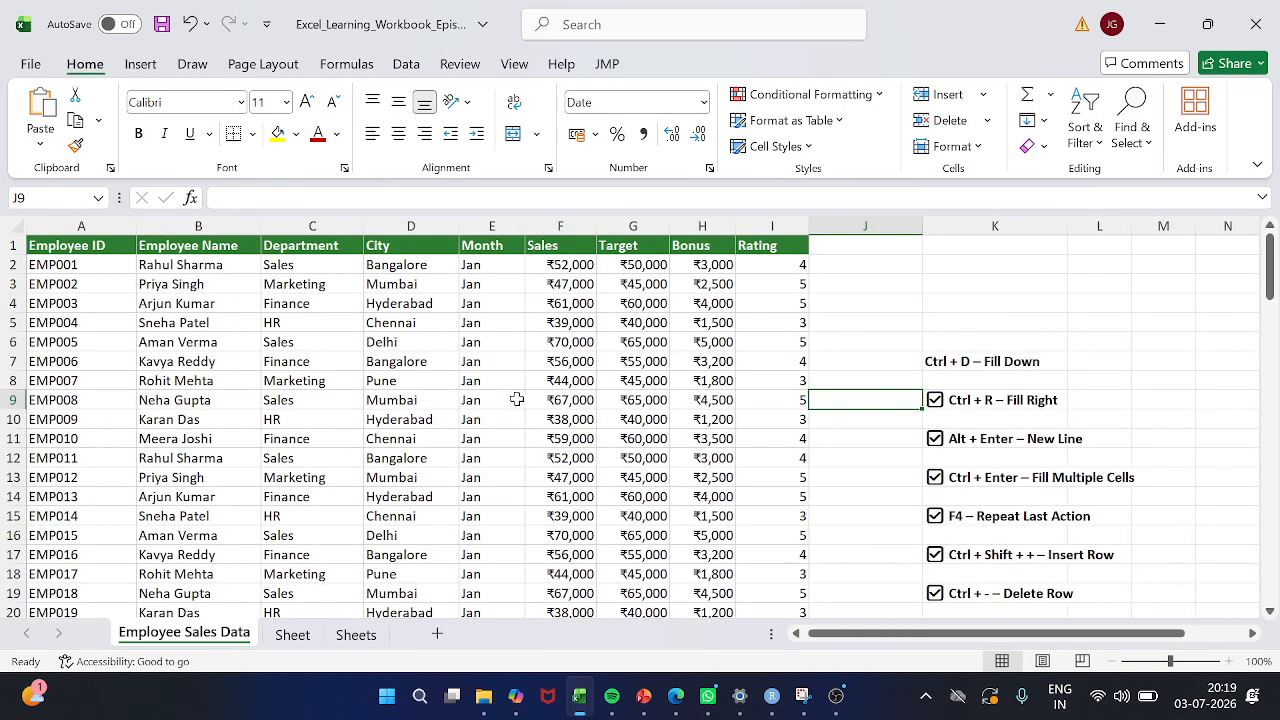
{"action": "scroll", "coordinate": [517, 399], "scroll_direction": "right", "scroll_amount": 2}
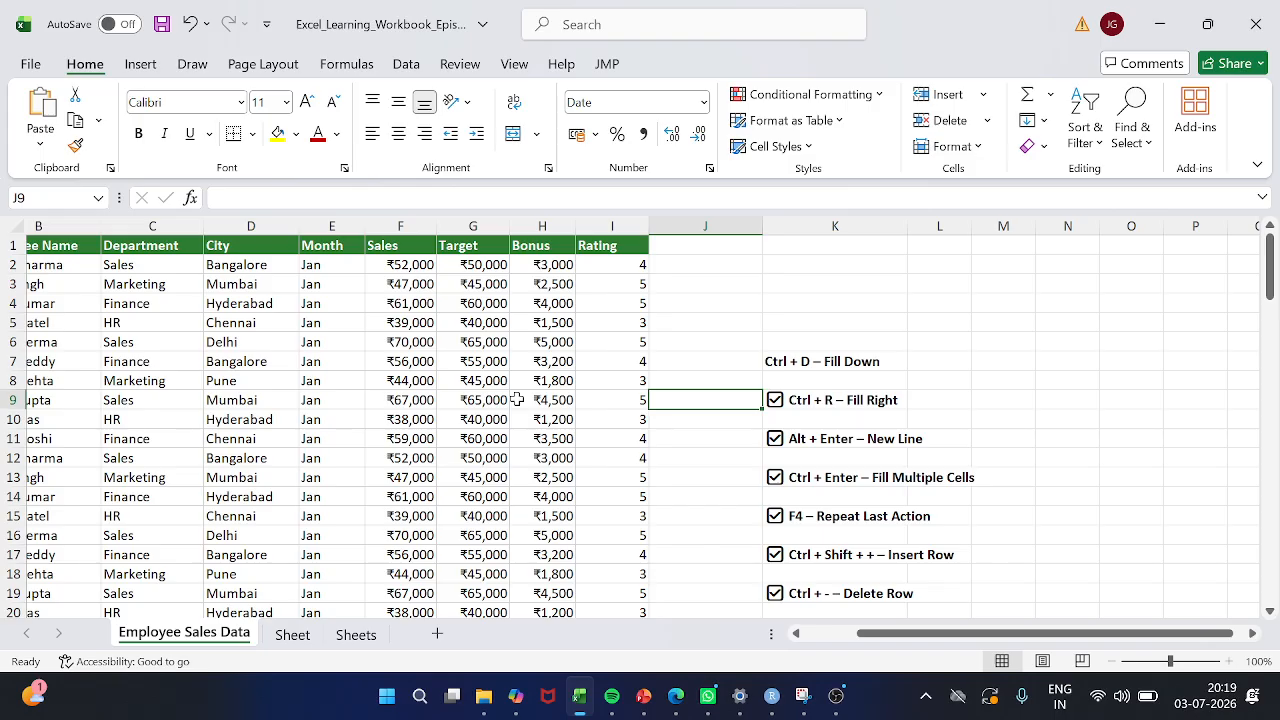
{"action": "scroll", "coordinate": [517, 399], "scroll_direction": "right", "scroll_amount": 2}
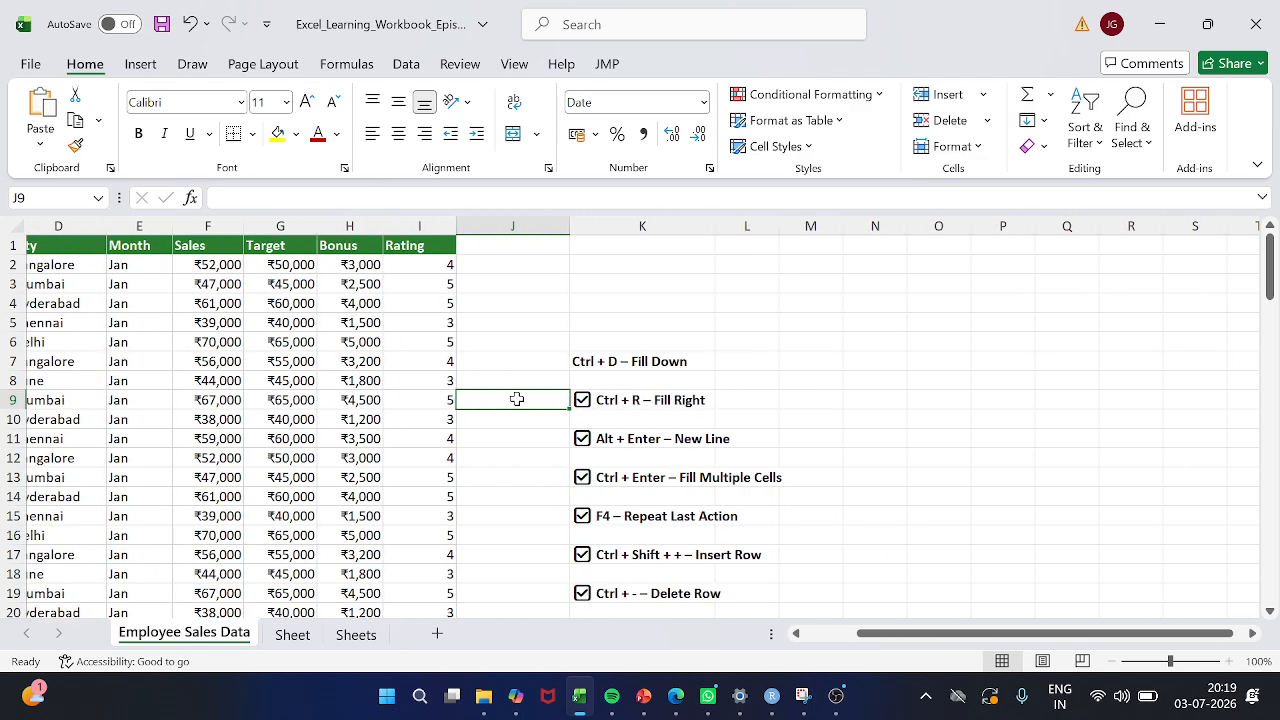
{"action": "scroll", "coordinate": [517, 399], "scroll_direction": "right", "scroll_amount": 4}
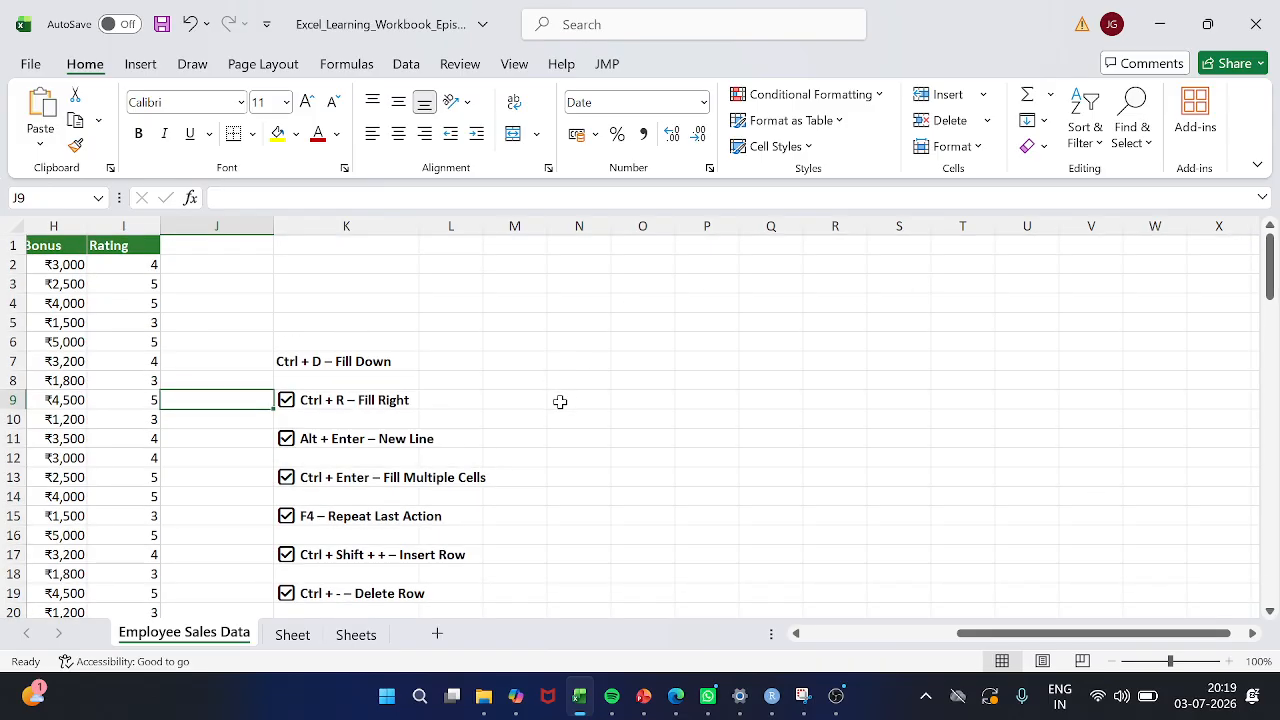
{"action": "left_click", "coordinate": [554, 327]}
{"action": "scroll", "coordinate": [554, 327], "scroll_direction": "right", "scroll_amount": 2}
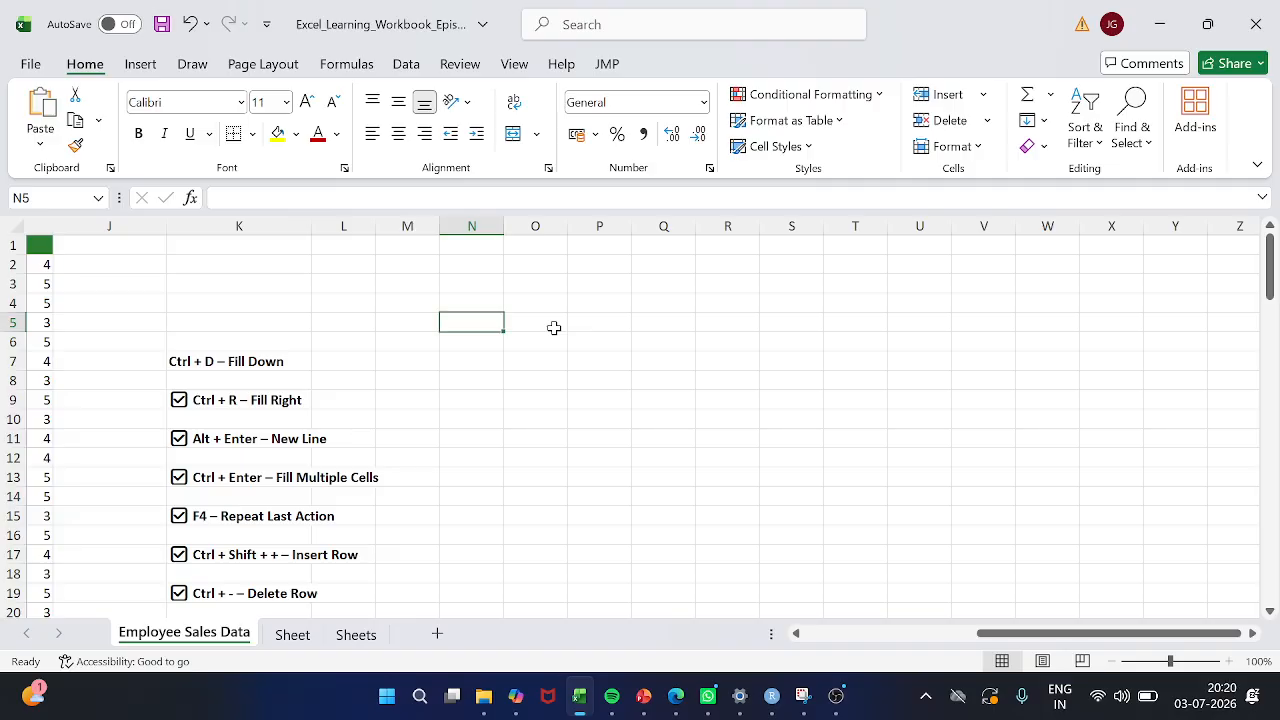
{"action": "key", "text": "ctrl+semicolon"}
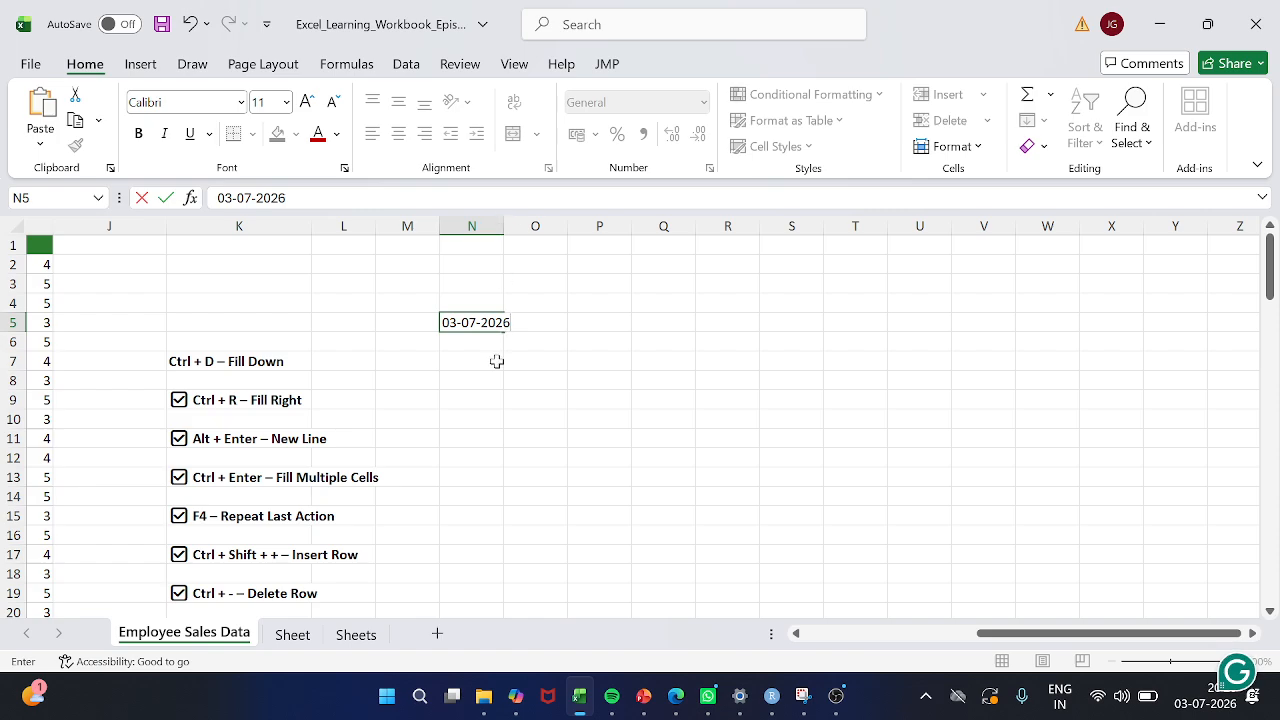
{"action": "key", "text": "Escape"}
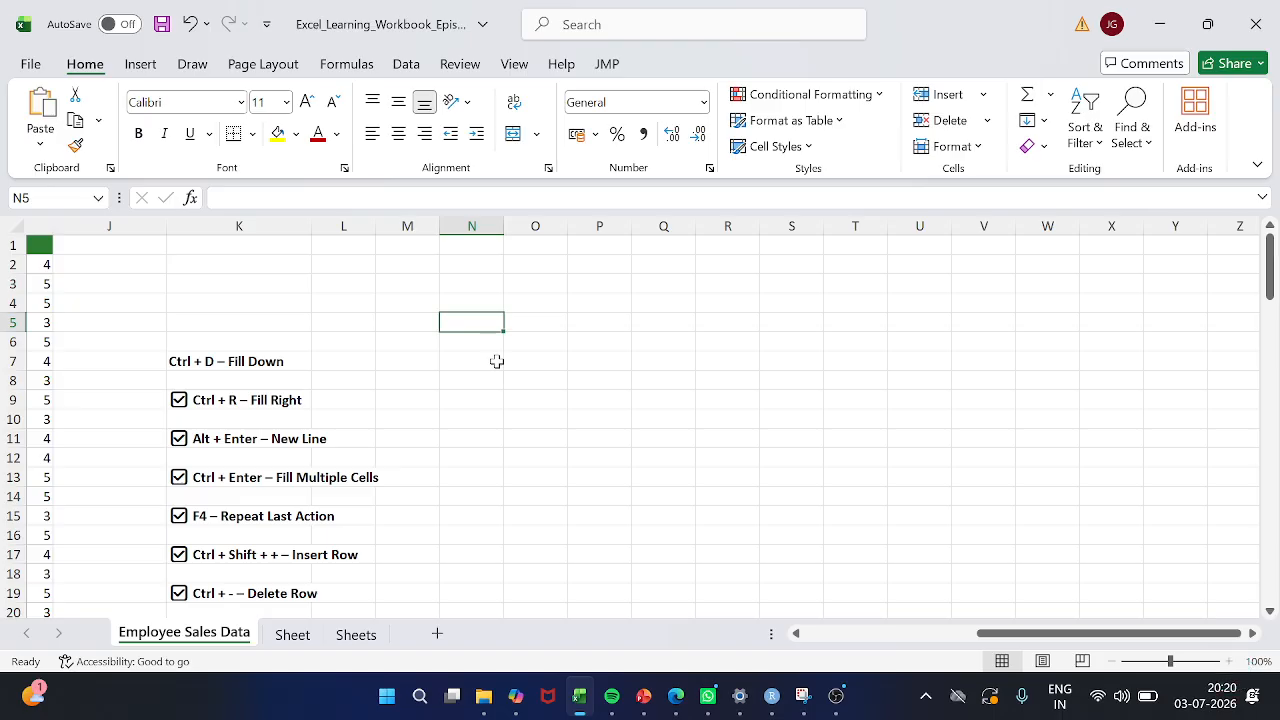
{"action": "key", "text": "ctrl+semicolon"}
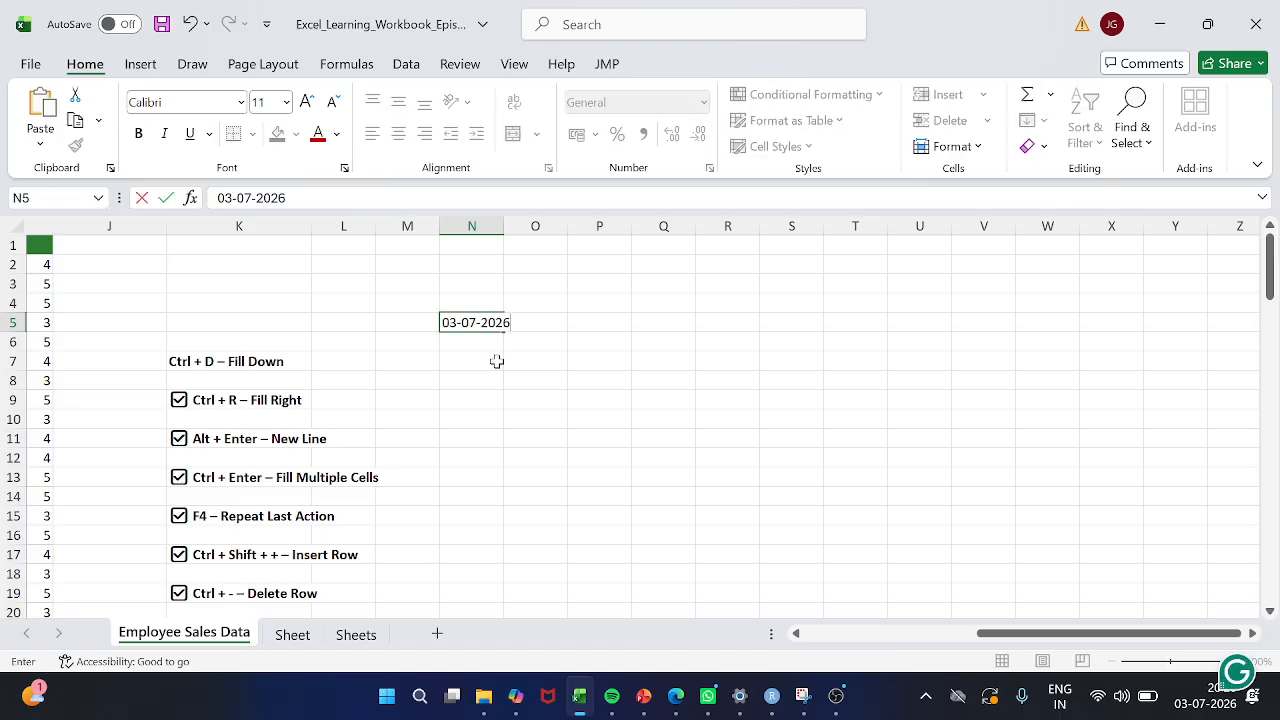
{"action": "key", "text": "Escape"}
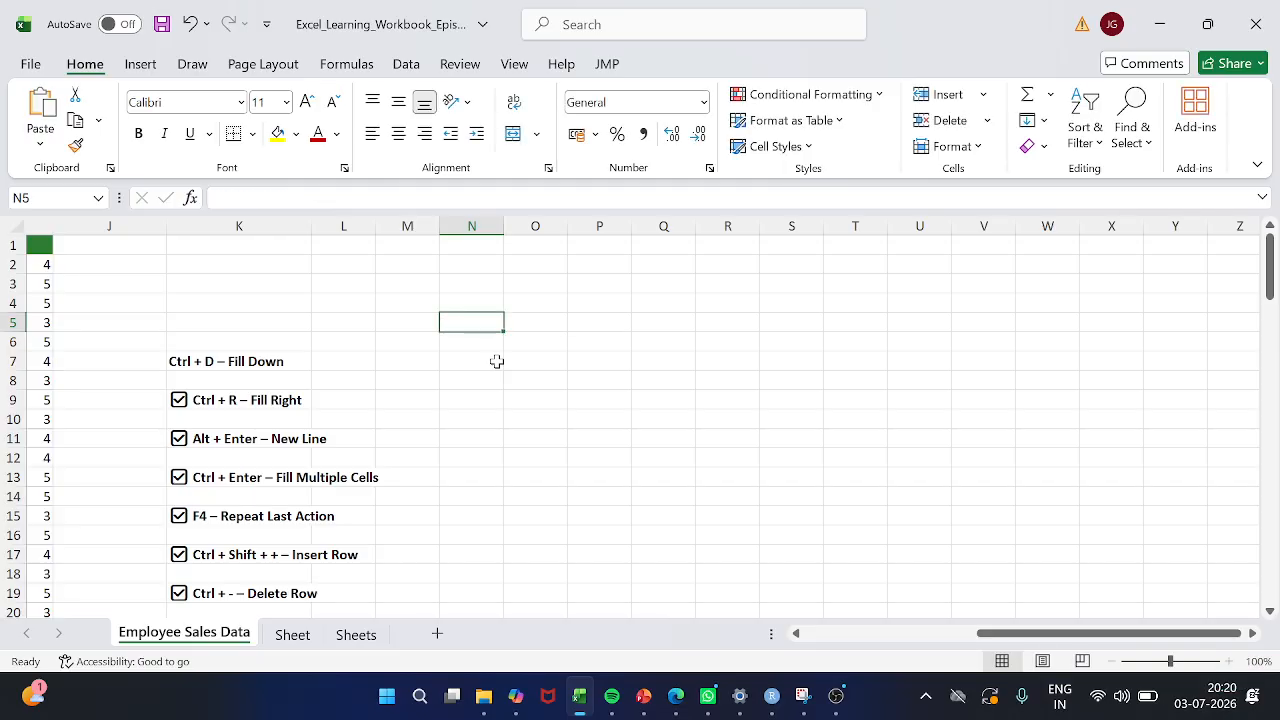
Insert the current time in cell N5 twice, discarding the entry each time
{"action": "scroll", "coordinate": [480, 456], "scroll_direction": "down", "scroll_amount": 1}
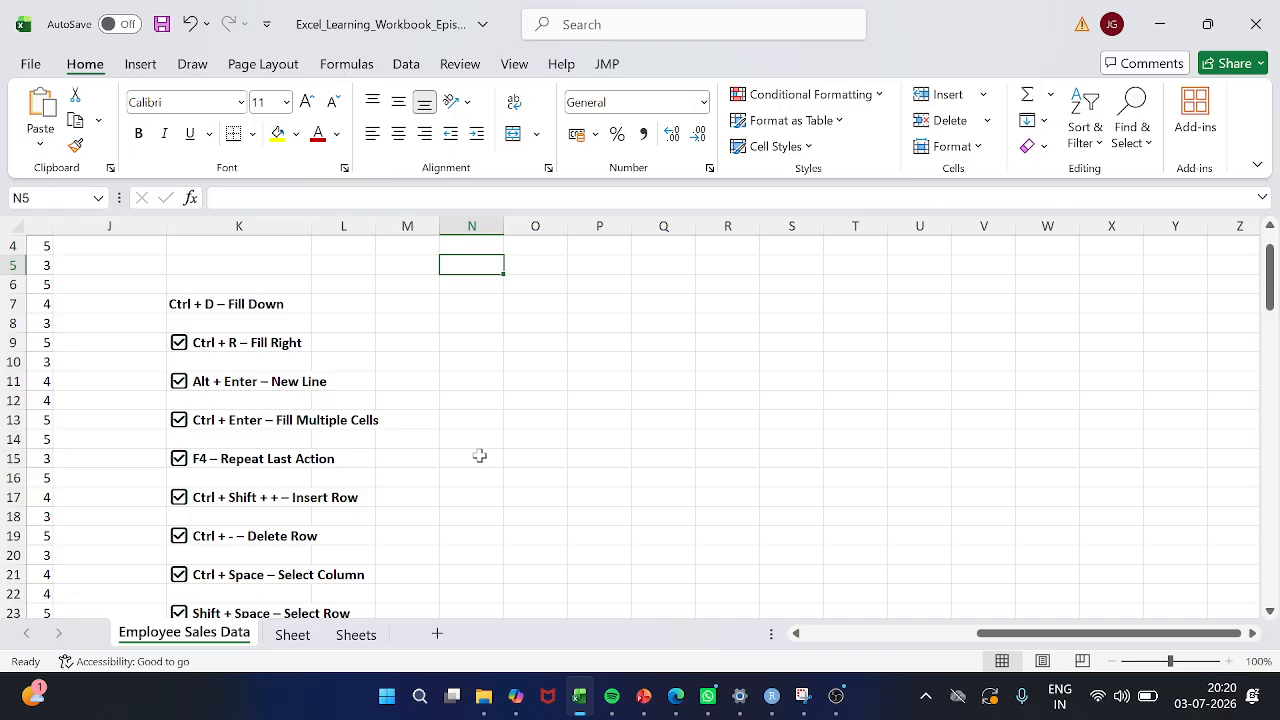
{"action": "key", "text": "ctrl+shift+semicolon"}
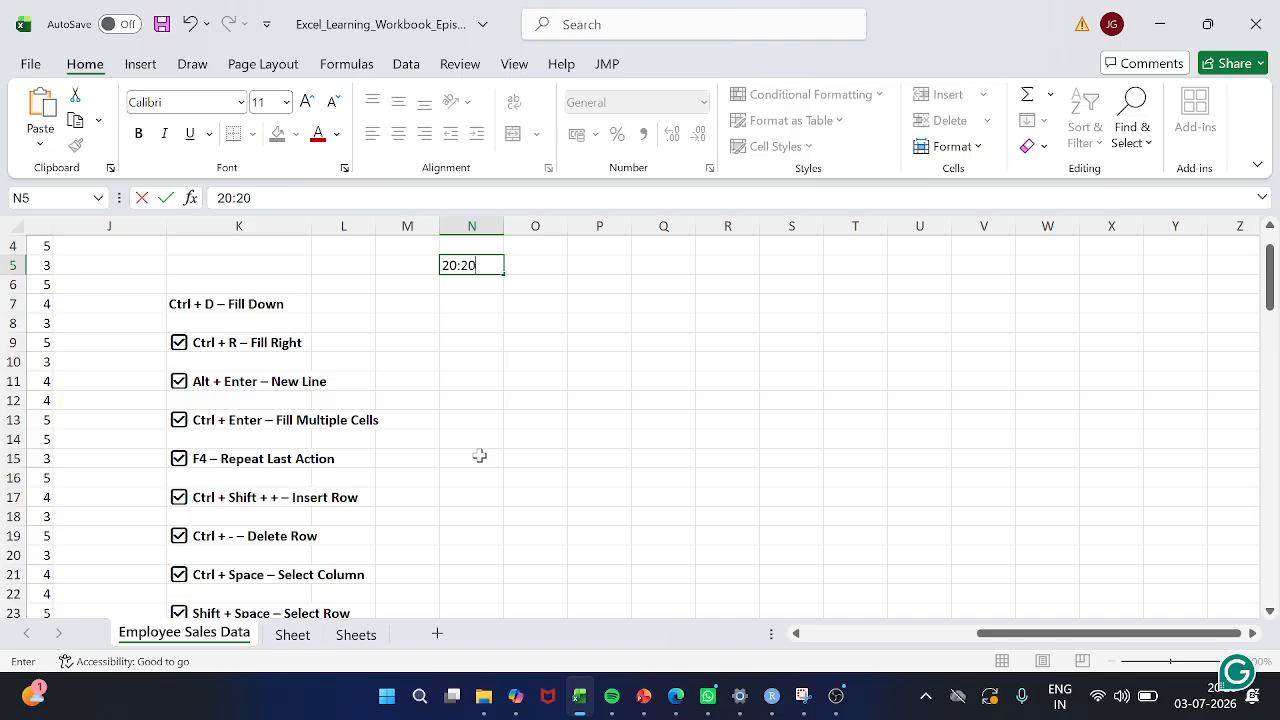
{"action": "key", "text": "Escape"}
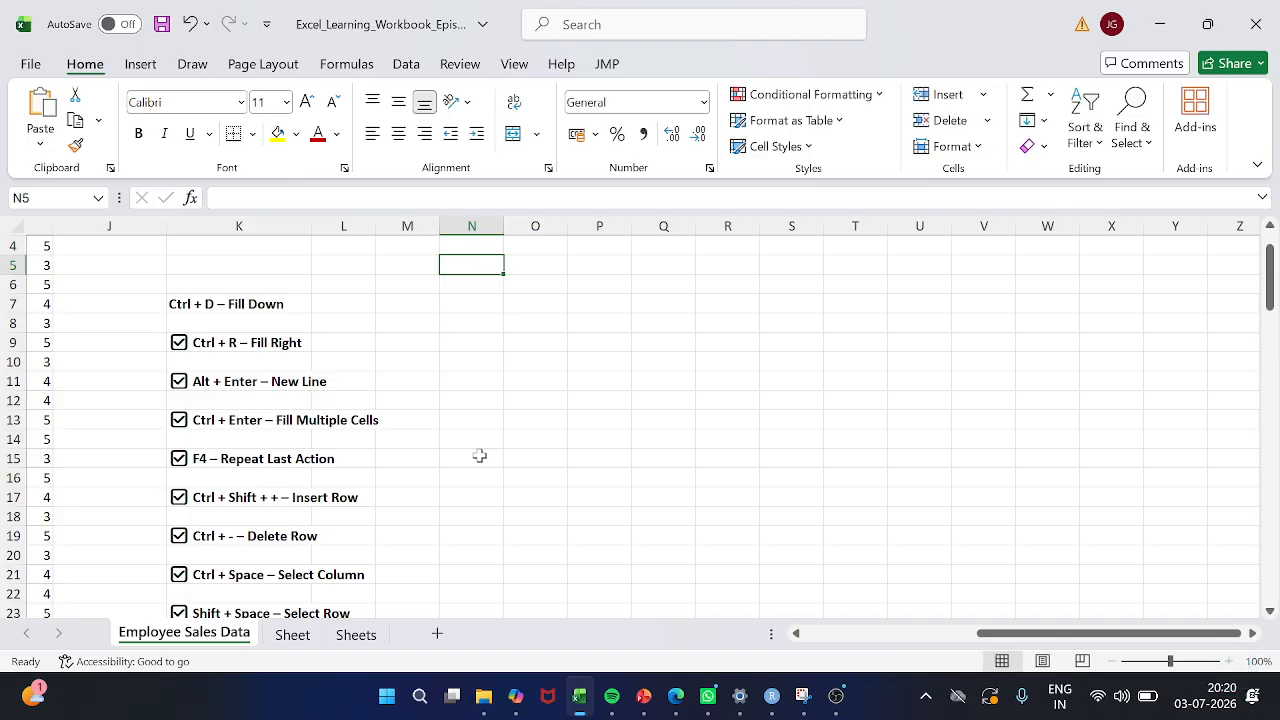
{"action": "key", "text": "ctrl+shift+semicolon"}
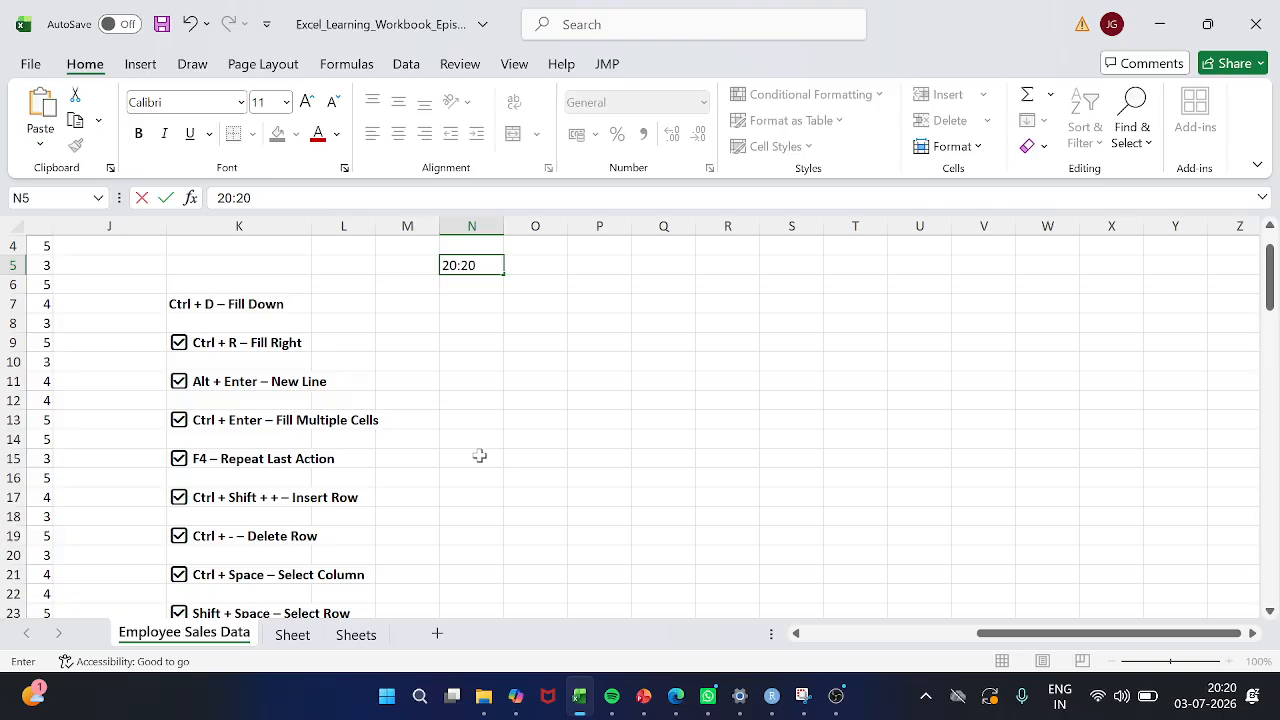
{"action": "key", "text": "Escape"}
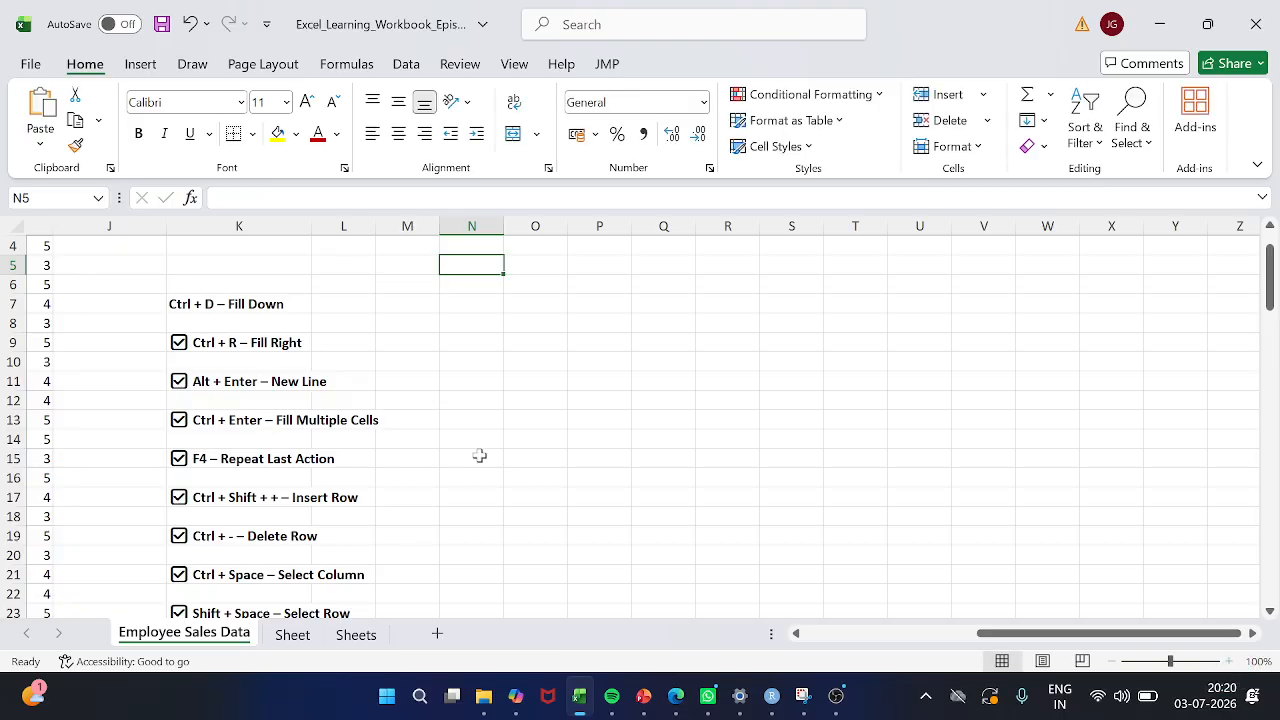
Insert the current date in N5 and discard it, and do the same with the current time
{"action": "key", "text": "ctrl+semicolon"}
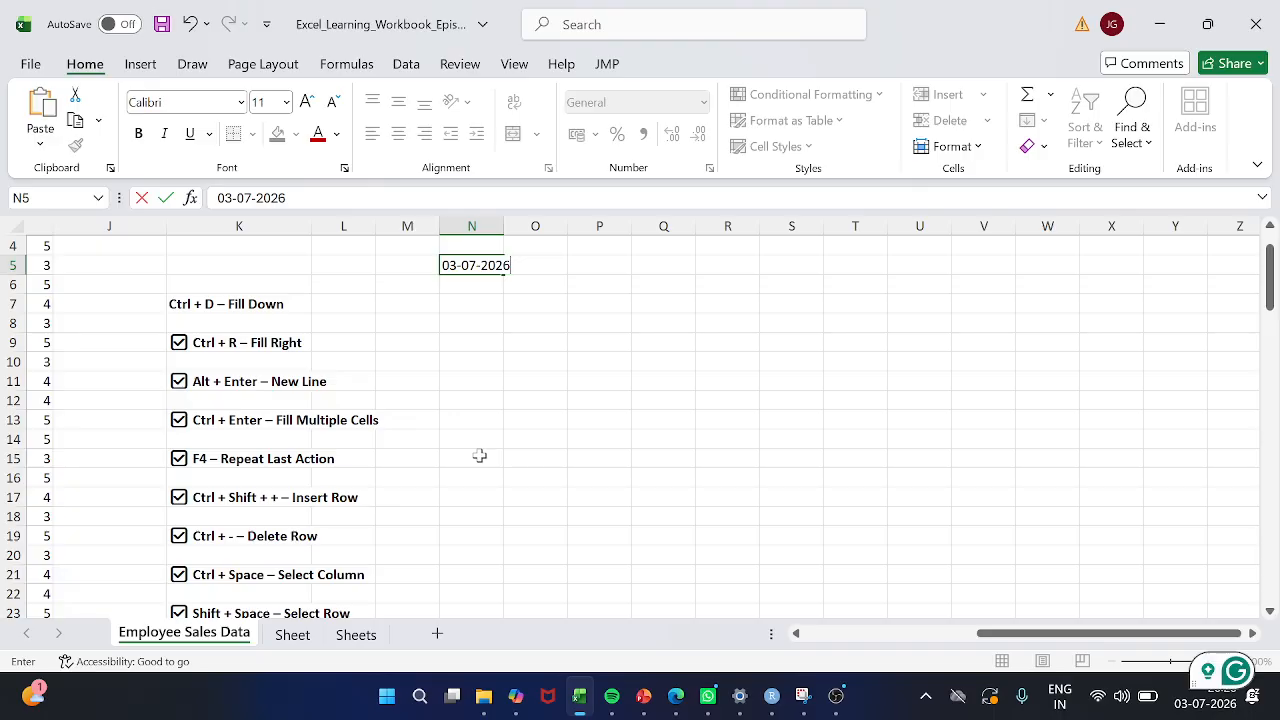
{"action": "key", "text": "Escape"}
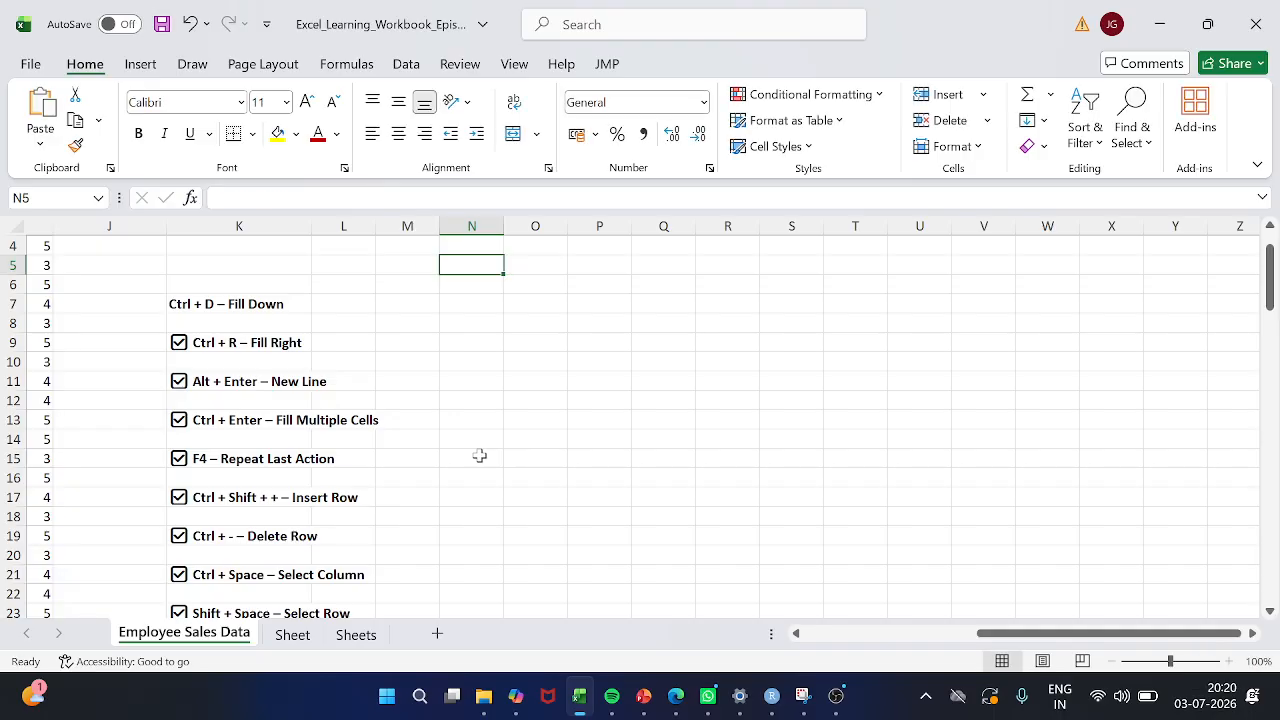
{"action": "key", "text": "ctrl+shift+semicolon"}
{"action": "key", "text": "Escape"}
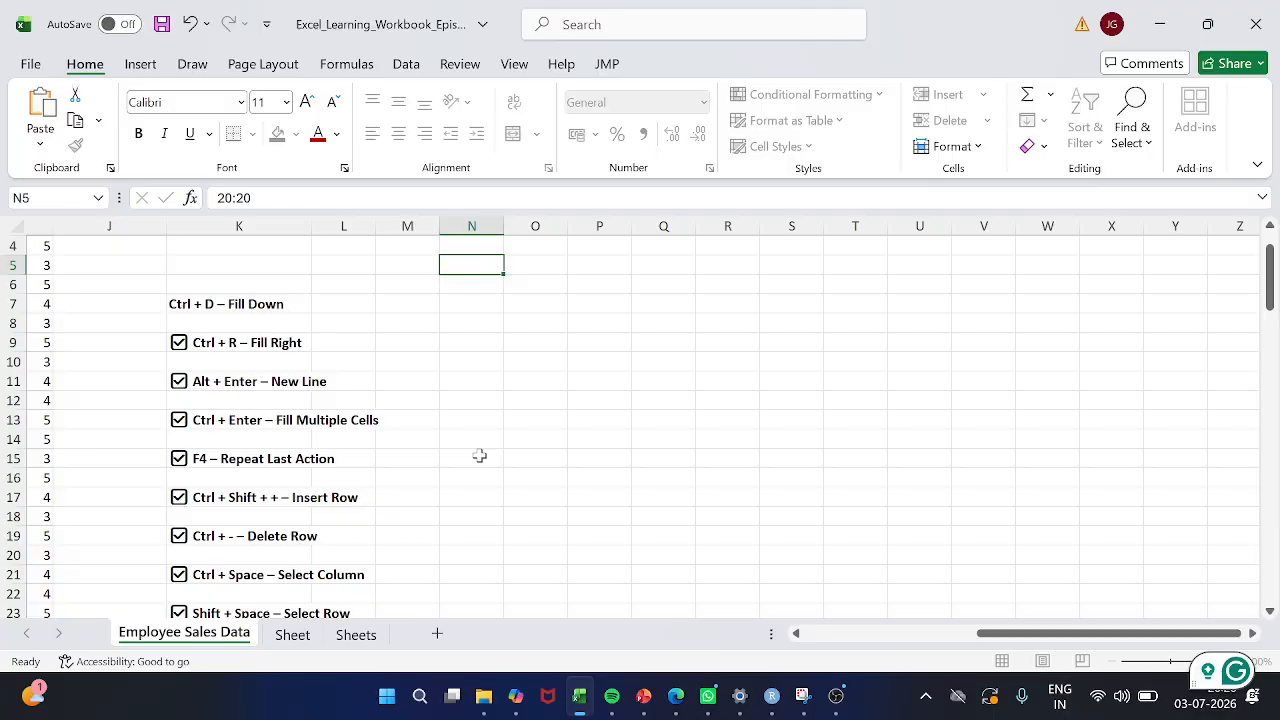
Convert the employee data range A1:I101 into a table with headers, and select cell K7 at the start of the shortcut list
{"action": "scroll", "coordinate": [501, 453], "scroll_direction": "up", "scroll_amount": 1}
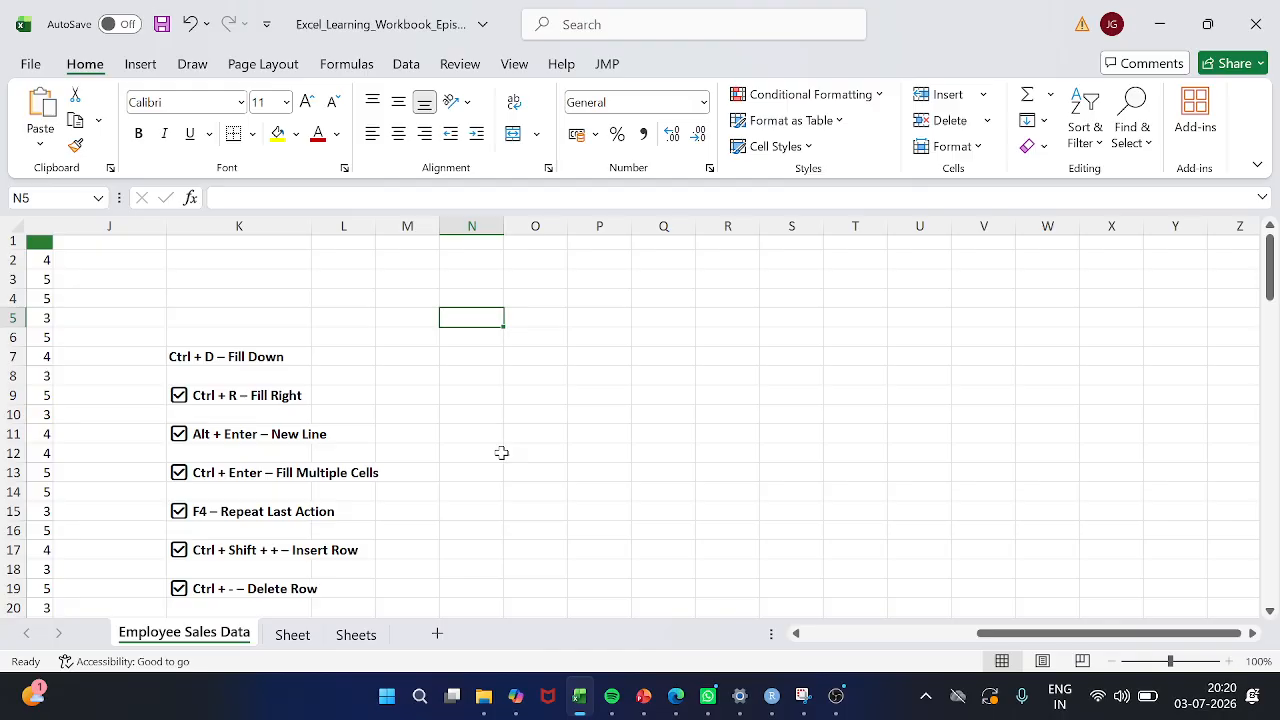
{"action": "scroll", "coordinate": [580, 424], "scroll_direction": "left", "scroll_amount": 5}
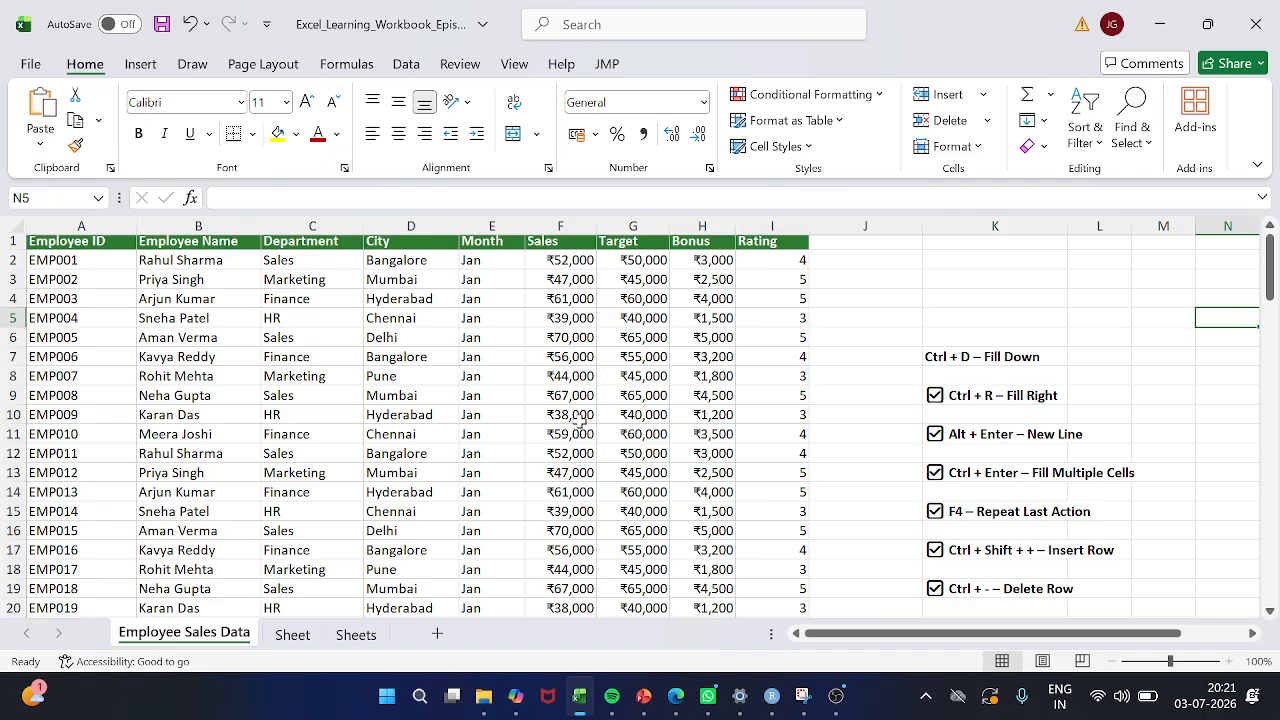
{"action": "left_click", "coordinate": [147, 341]}
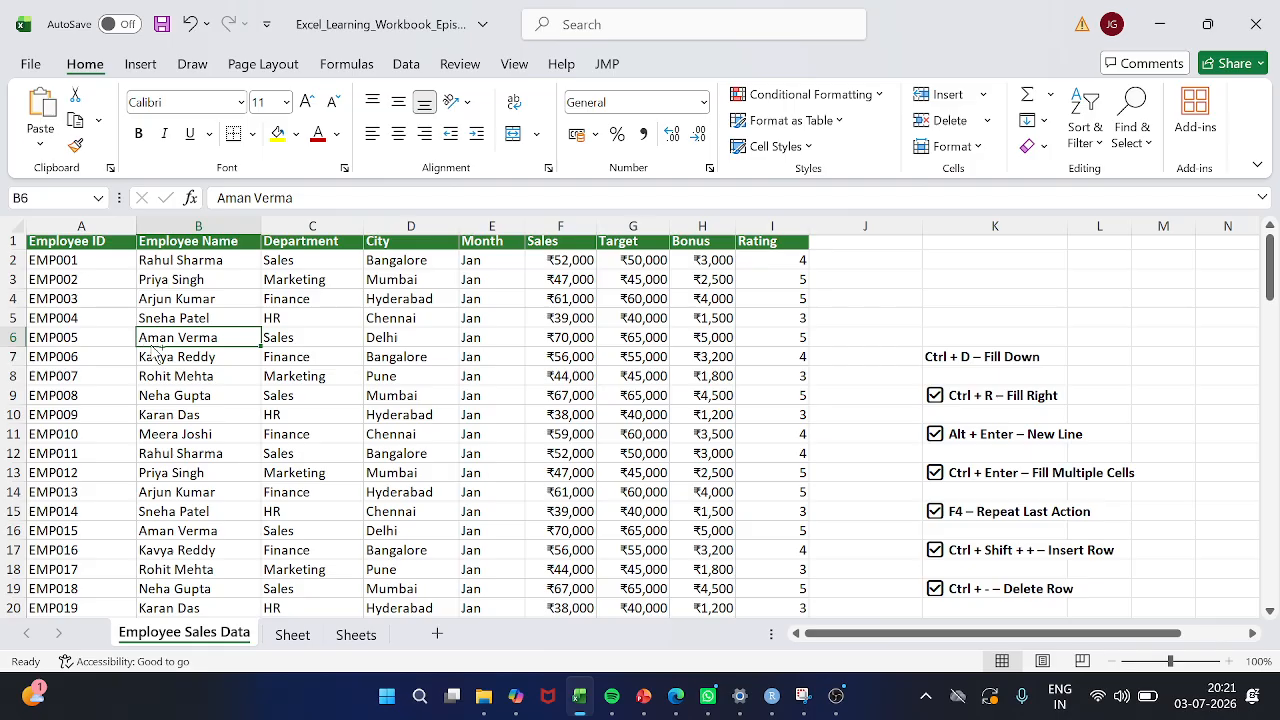
{"action": "key", "text": "ctrl+t"}
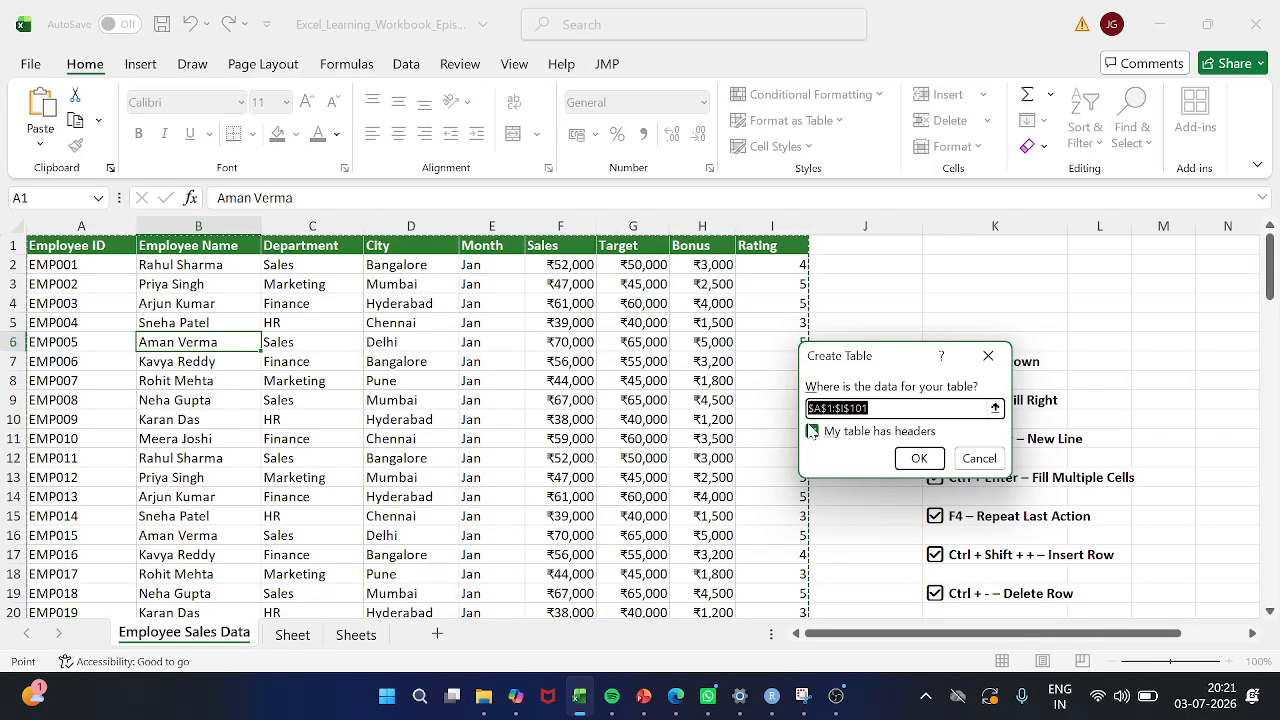
{"action": "left_click", "coordinate": [918, 459]}
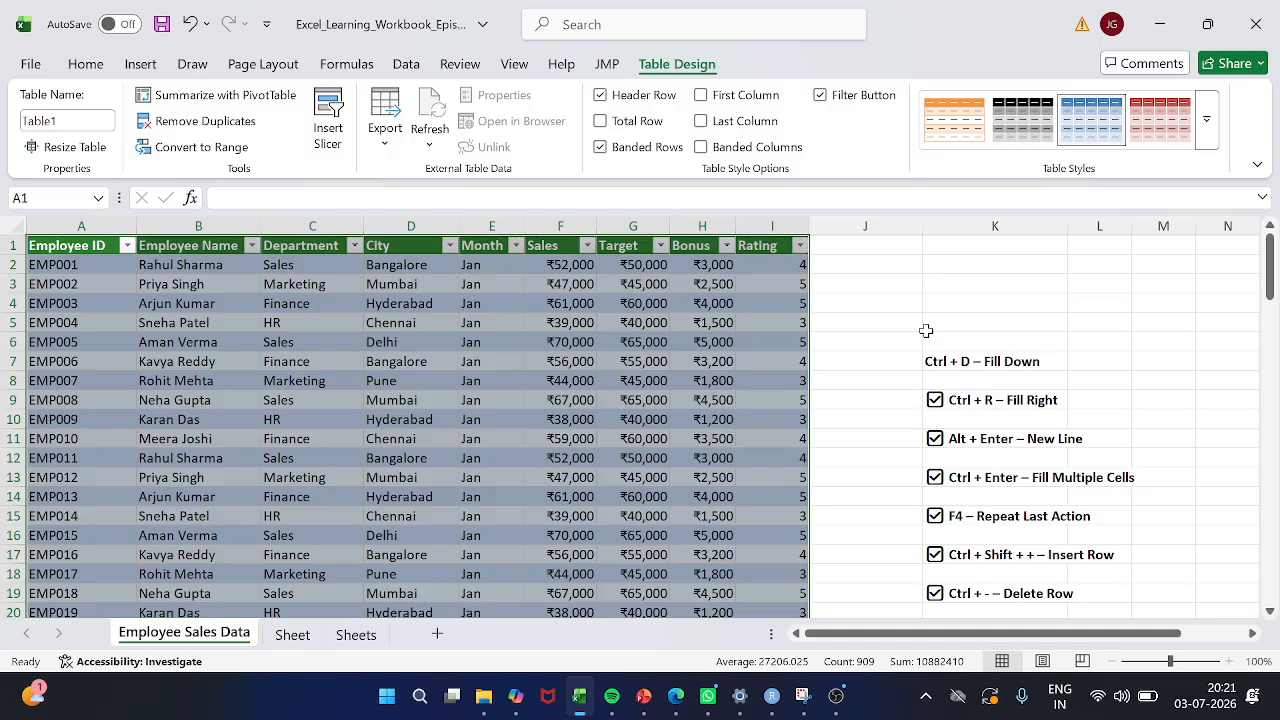
{"action": "scroll", "coordinate": [1018, 402], "scroll_direction": "down", "scroll_amount": 1}
{"action": "scroll", "coordinate": [1016, 402], "scroll_direction": "right", "scroll_amount": 2}
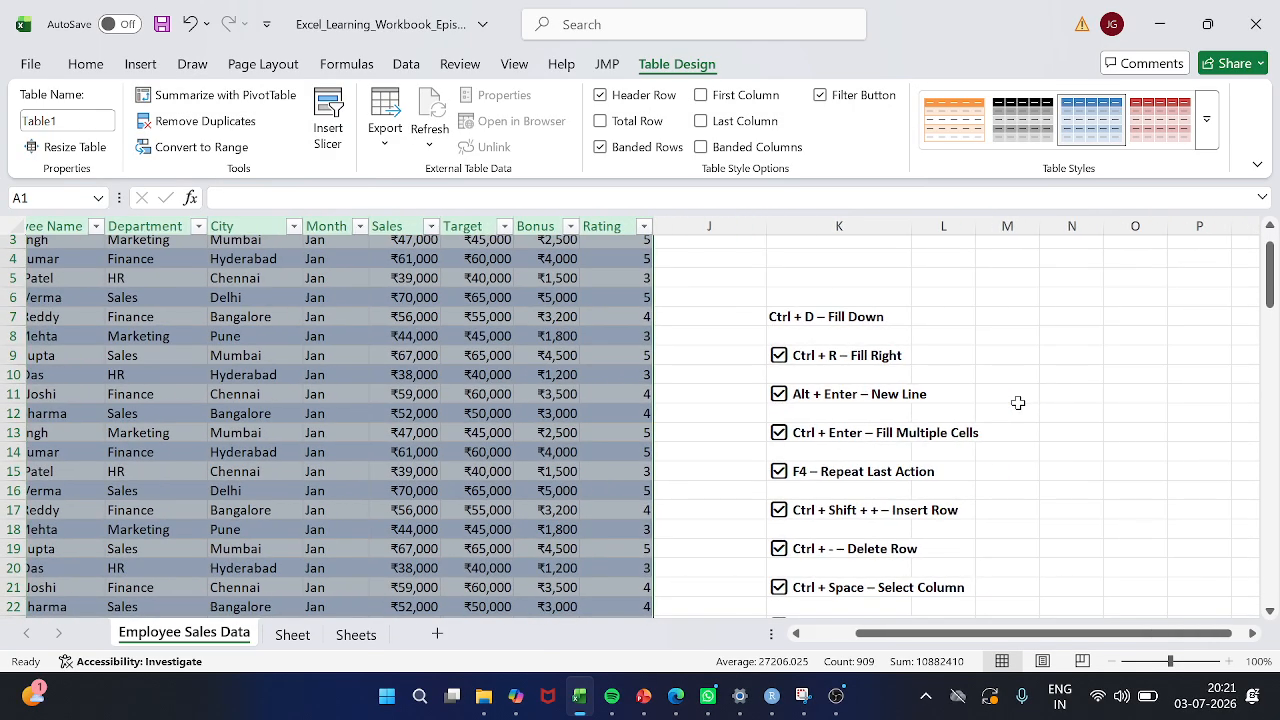
{"action": "left_click", "coordinate": [834, 316]}
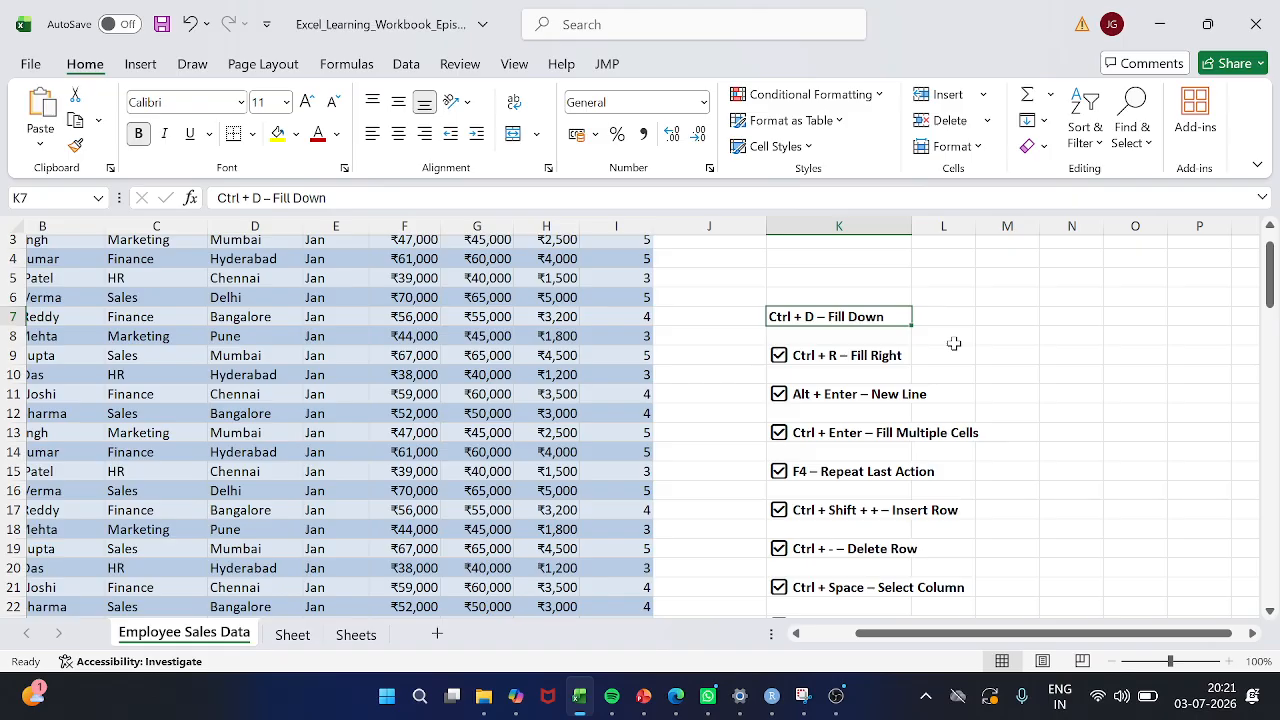
Review the shortcut list entries in K9 through K13 and fit column K's width to its contents
{"action": "left_click", "coordinate": [712, 282]}
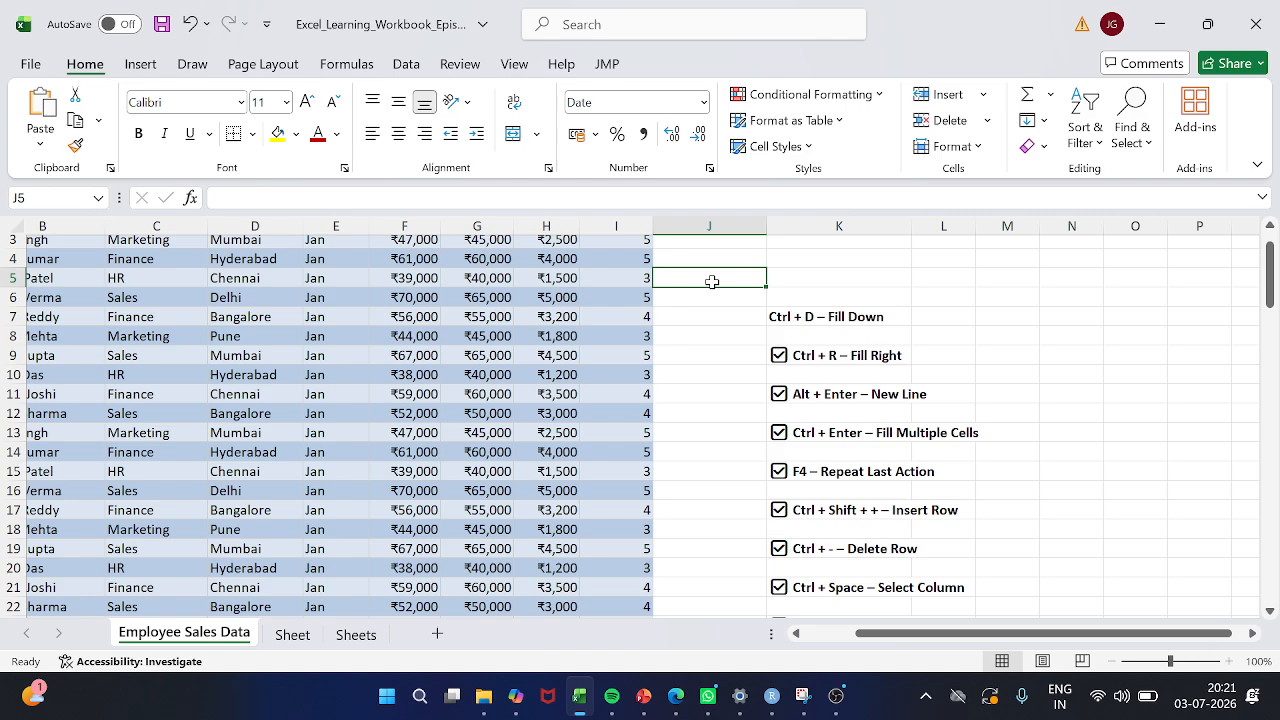
{"action": "left_click", "coordinate": [832, 358]}
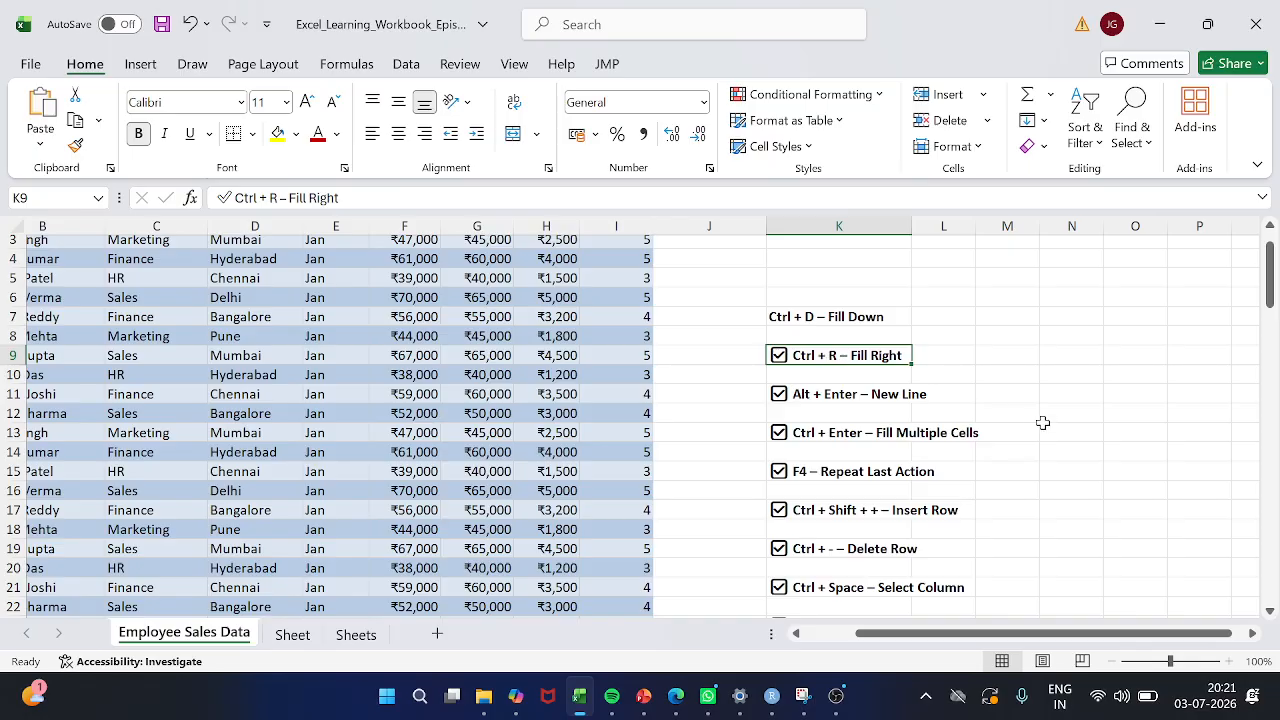
{"action": "left_click", "coordinate": [844, 390]}
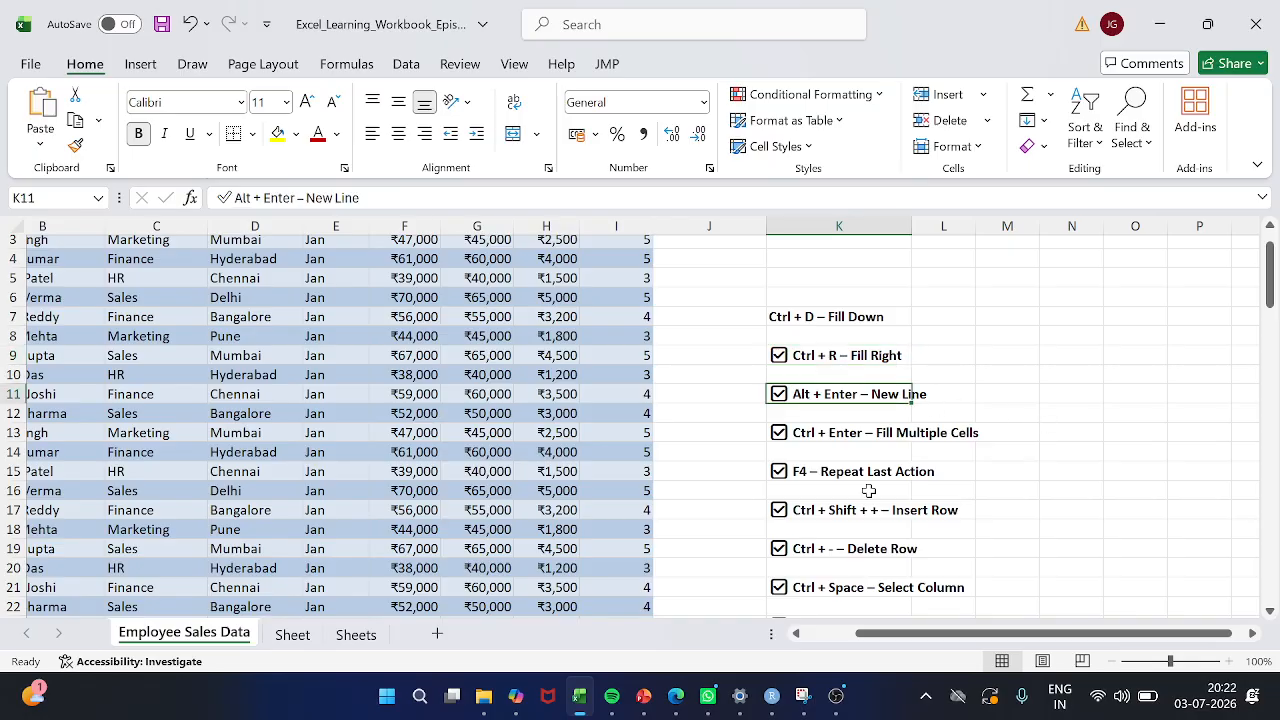
{"action": "left_click", "coordinate": [864, 435]}
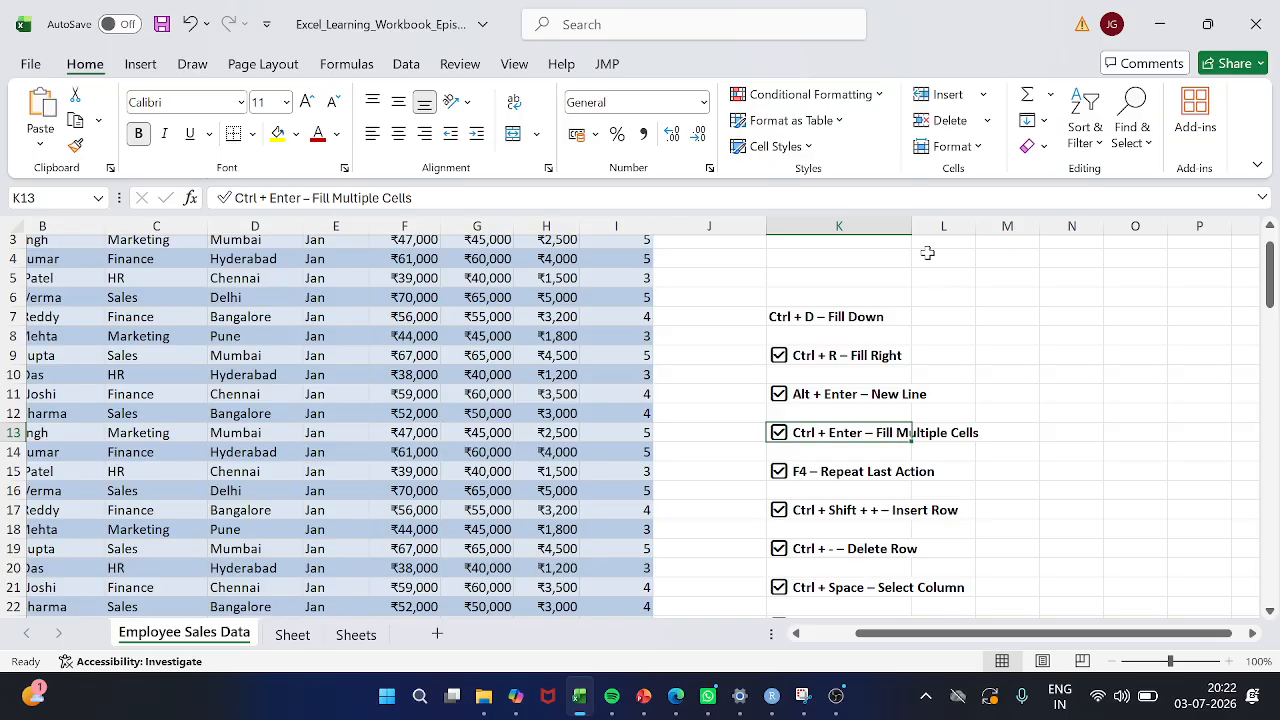
{"action": "double_click", "coordinate": [911, 226]}
Review the remaining shortcut list entries in column K, from Repeat Last Action in K15 down to Insert Time in K33
{"action": "scroll", "coordinate": [930, 457], "scroll_direction": "down", "scroll_amount": 2}
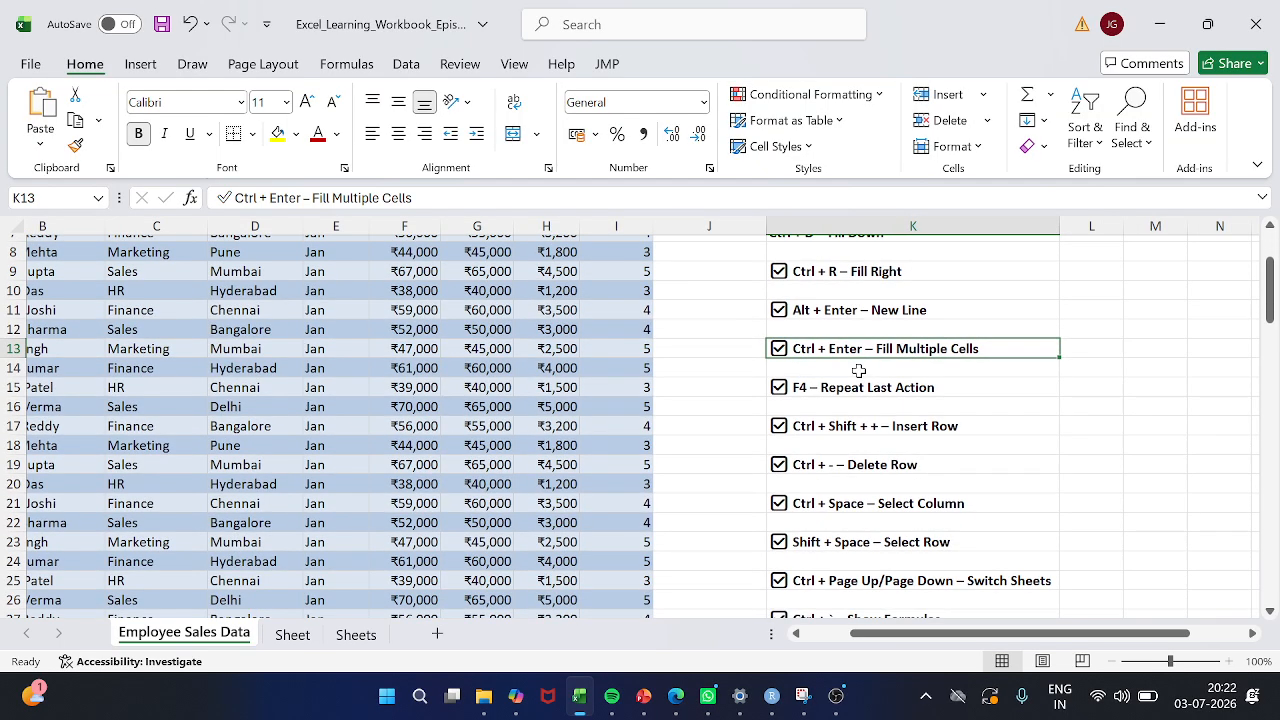
{"action": "left_click", "coordinate": [868, 392]}
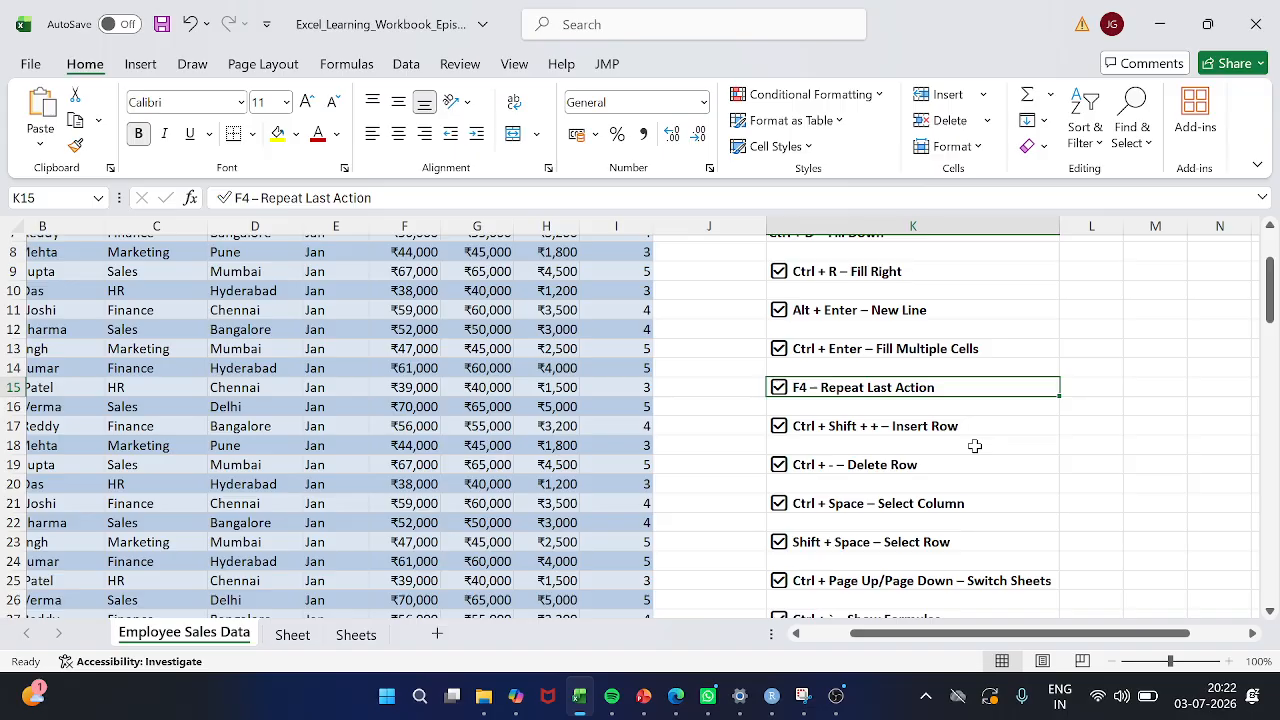
{"action": "key", "text": "Down"}
{"action": "key", "text": "Down"}
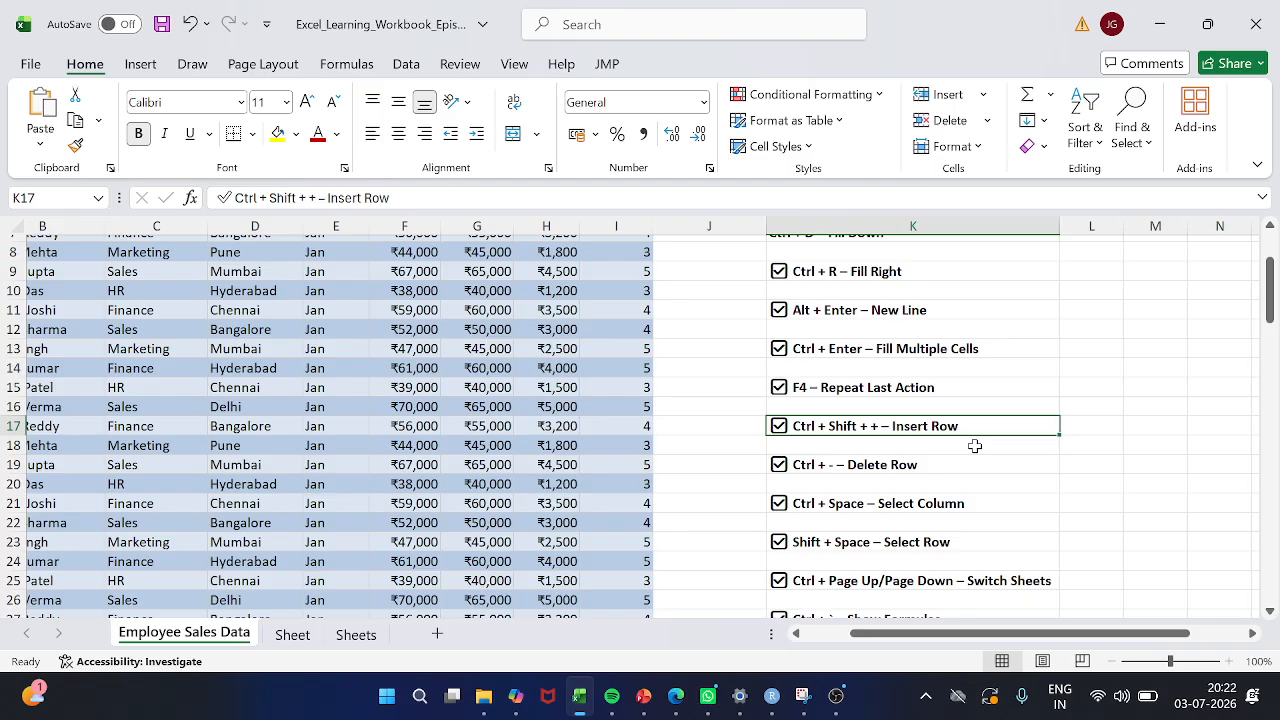
{"action": "scroll", "coordinate": [975, 446], "scroll_direction": "down", "scroll_amount": 1}
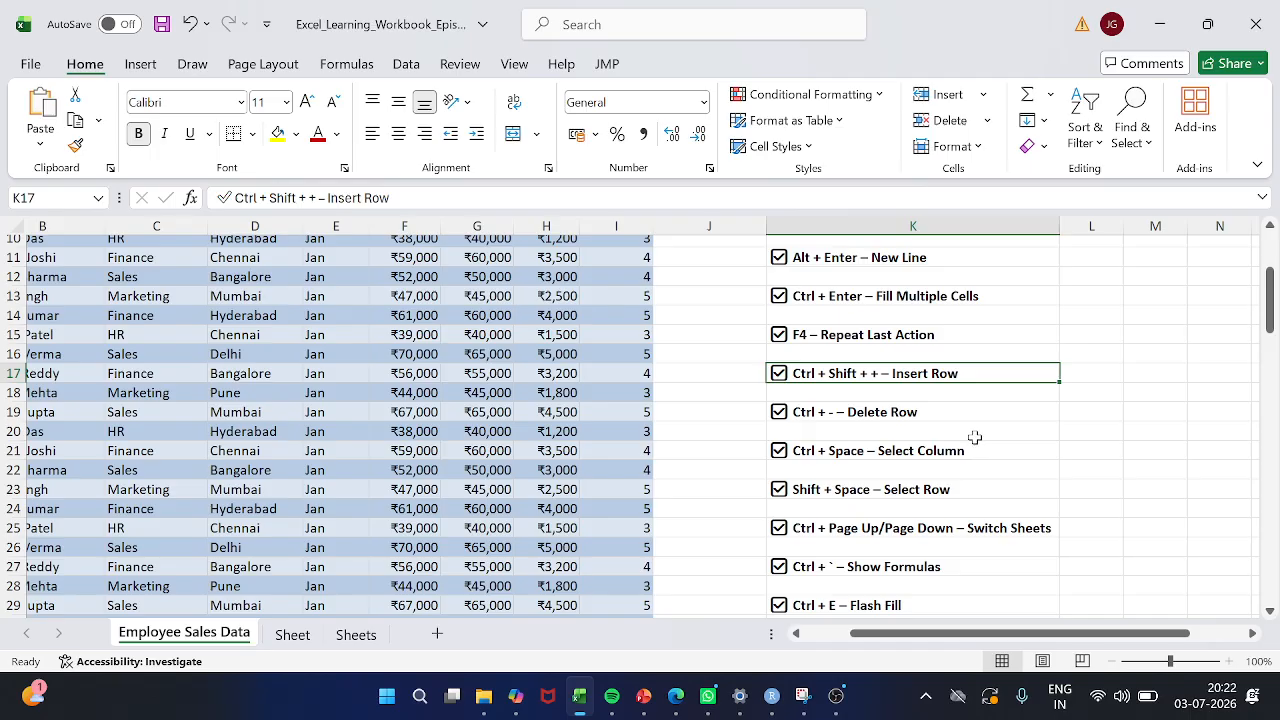
{"action": "scroll", "coordinate": [975, 447], "scroll_direction": "down", "scroll_amount": 2}
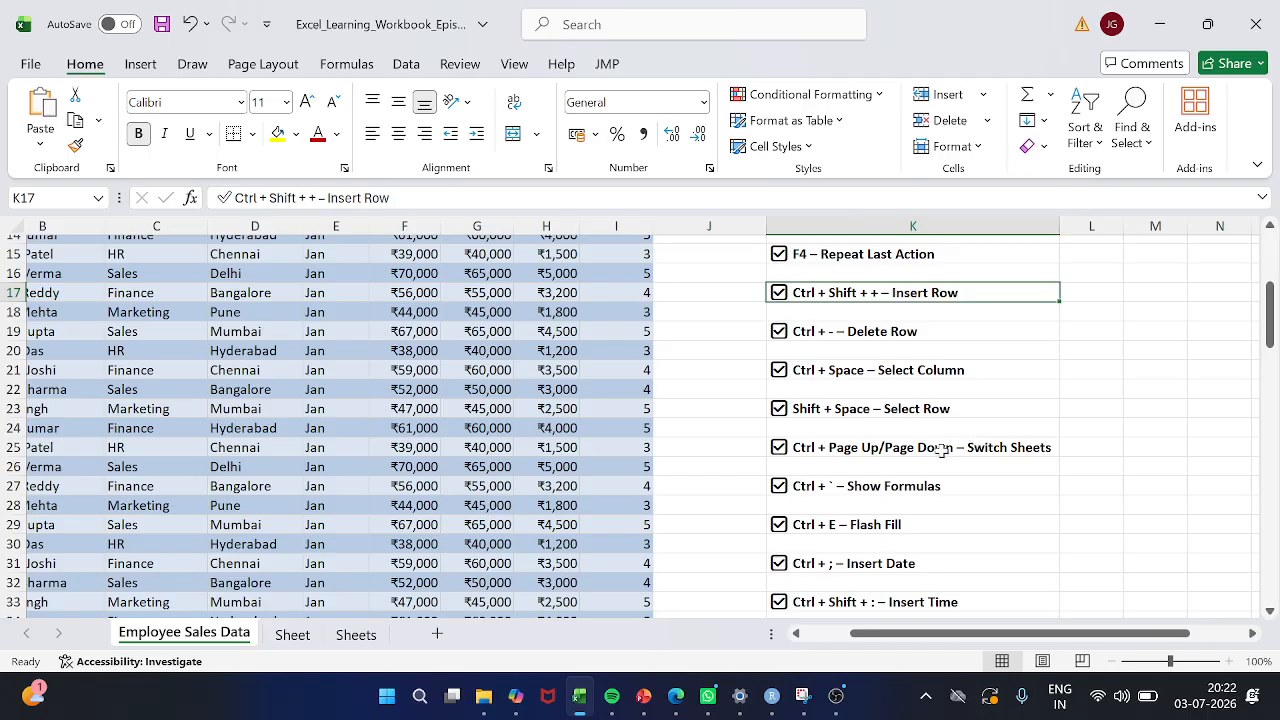
{"action": "left_click", "coordinate": [894, 522]}
{"action": "scroll", "coordinate": [897, 522], "scroll_direction": "down", "scroll_amount": 3}
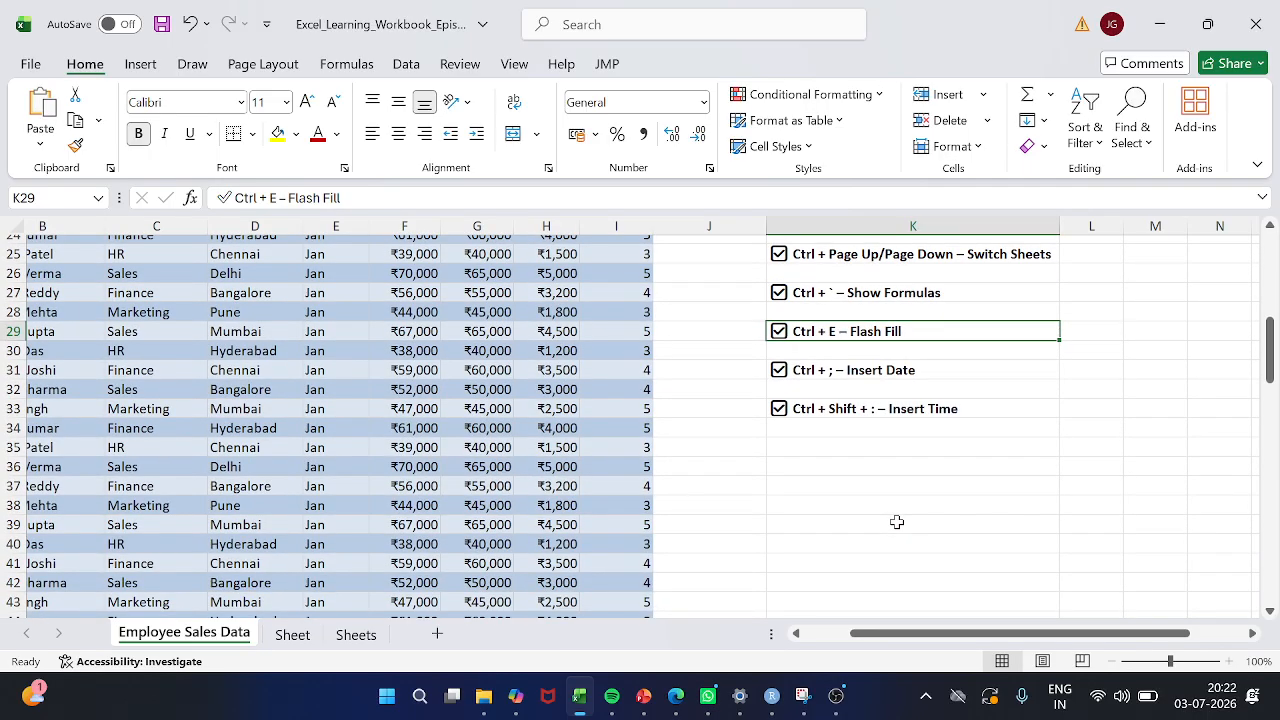
{"action": "key", "text": "Down"}
{"action": "key", "text": "Down"}
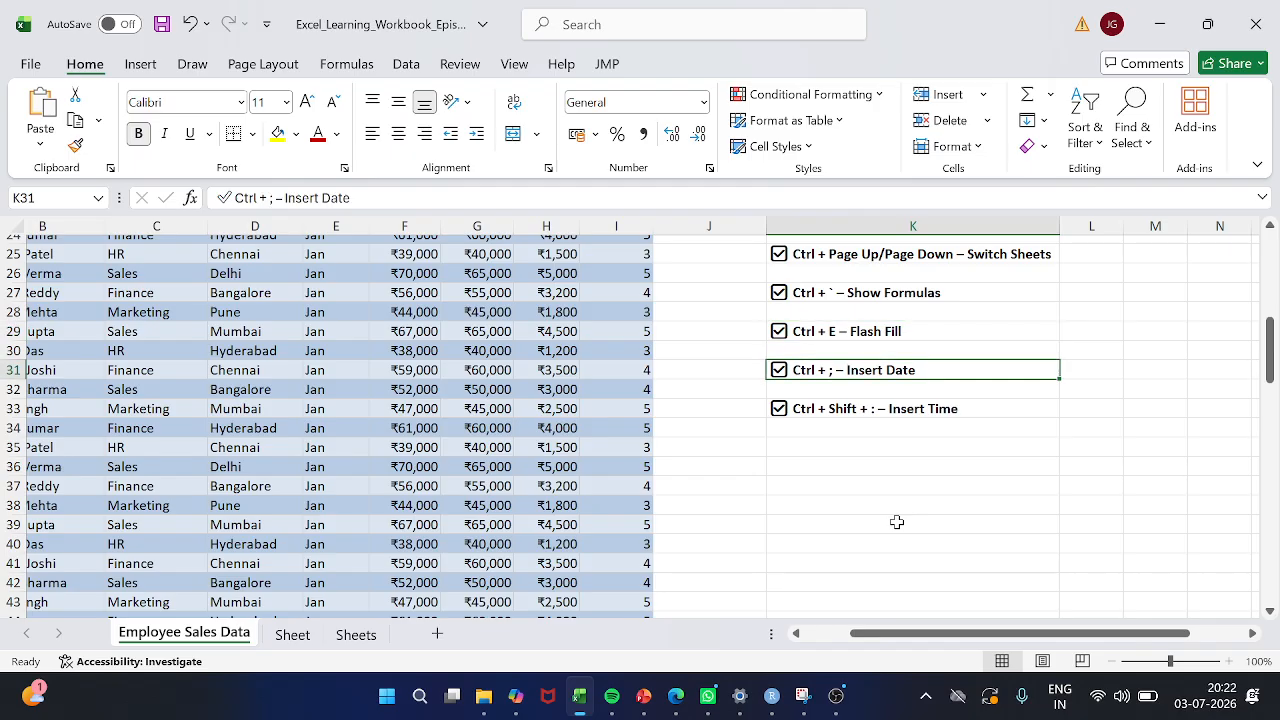
{"action": "key", "text": "Down"}
{"action": "key", "text": "Down"}
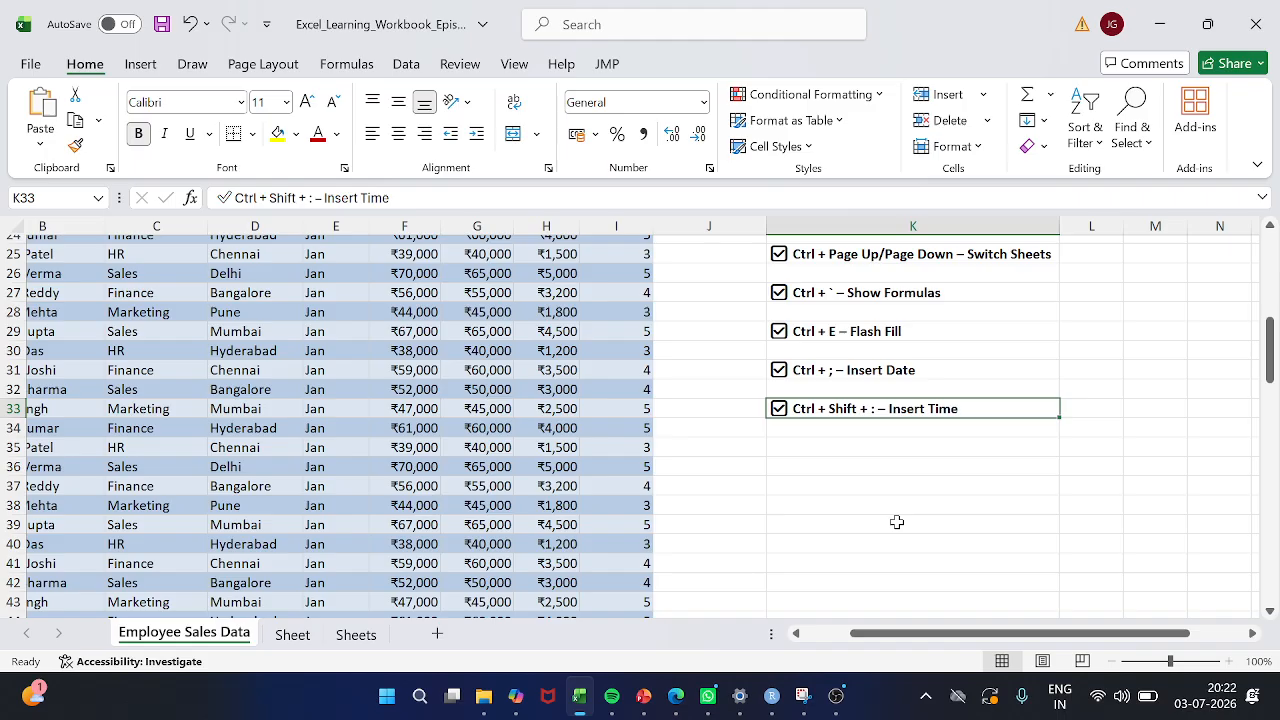
Add the entry "Ctrl + T - Covert to Table" in cell K35, below the Insert Time entry of the shortcut list
{"action": "left_click", "coordinate": [891, 439]}
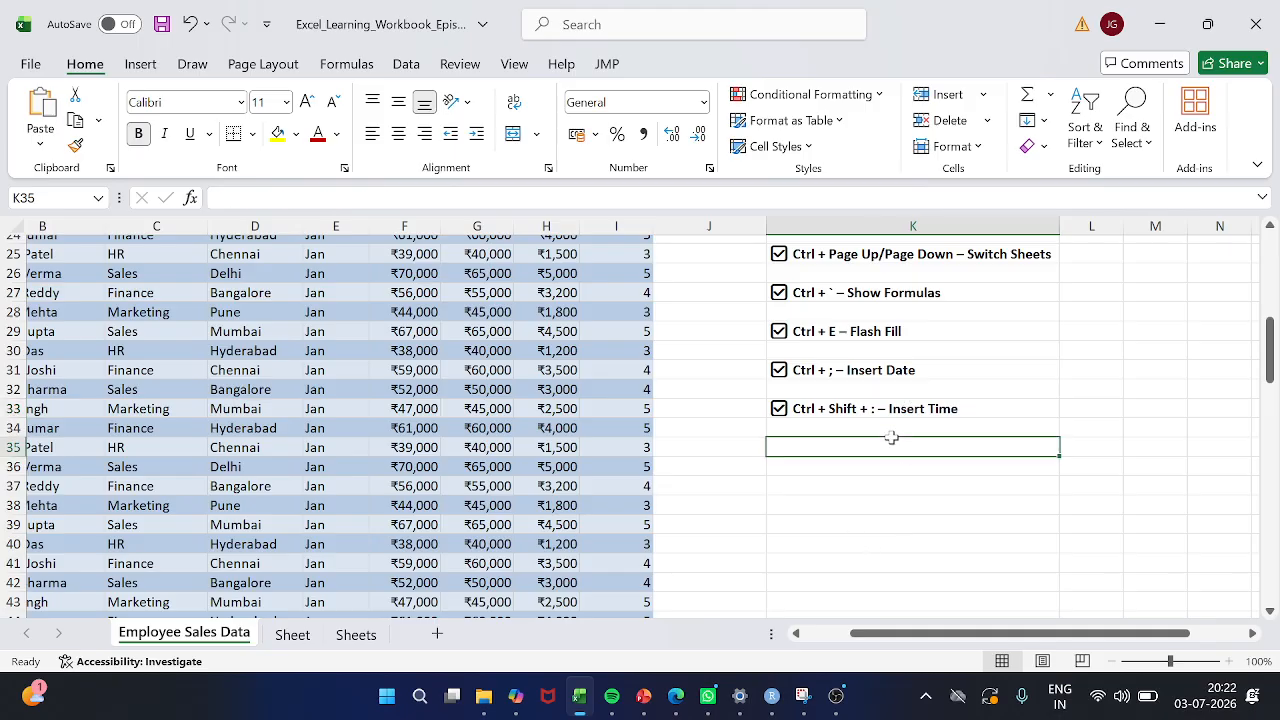
{"action": "type", "text": "Ctrl +"}
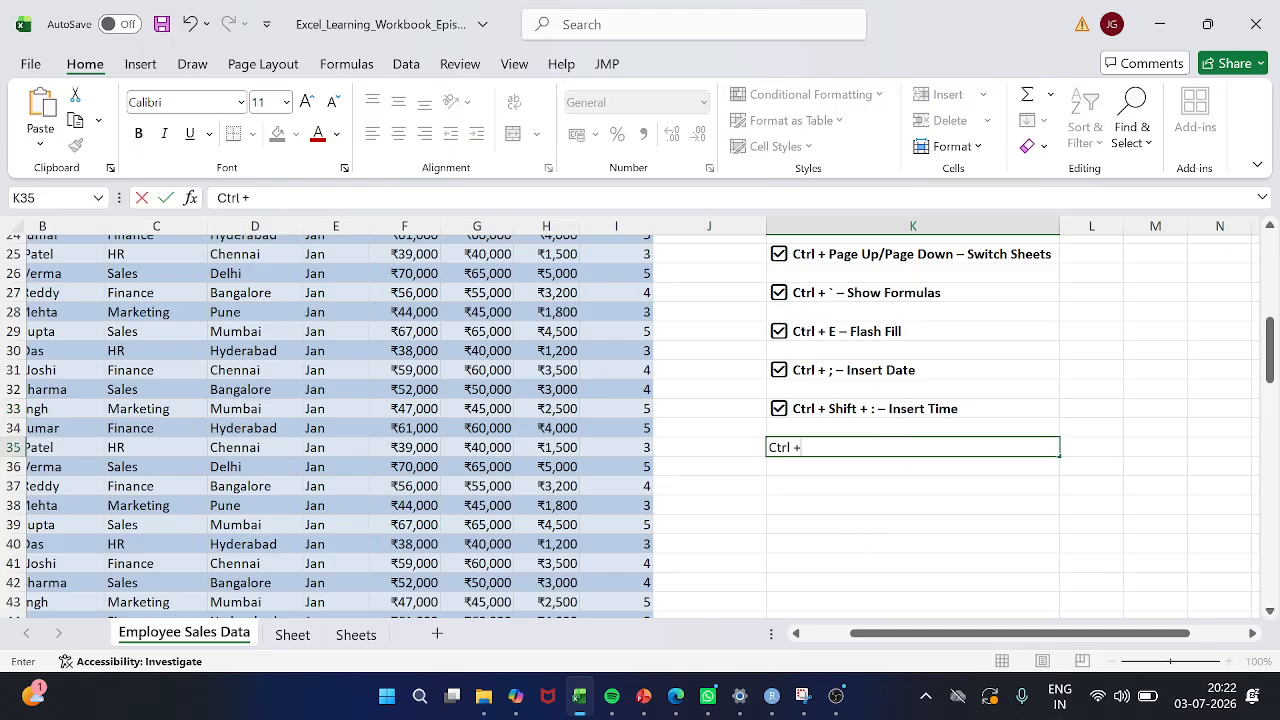
{"action": "type", "text": " T"}
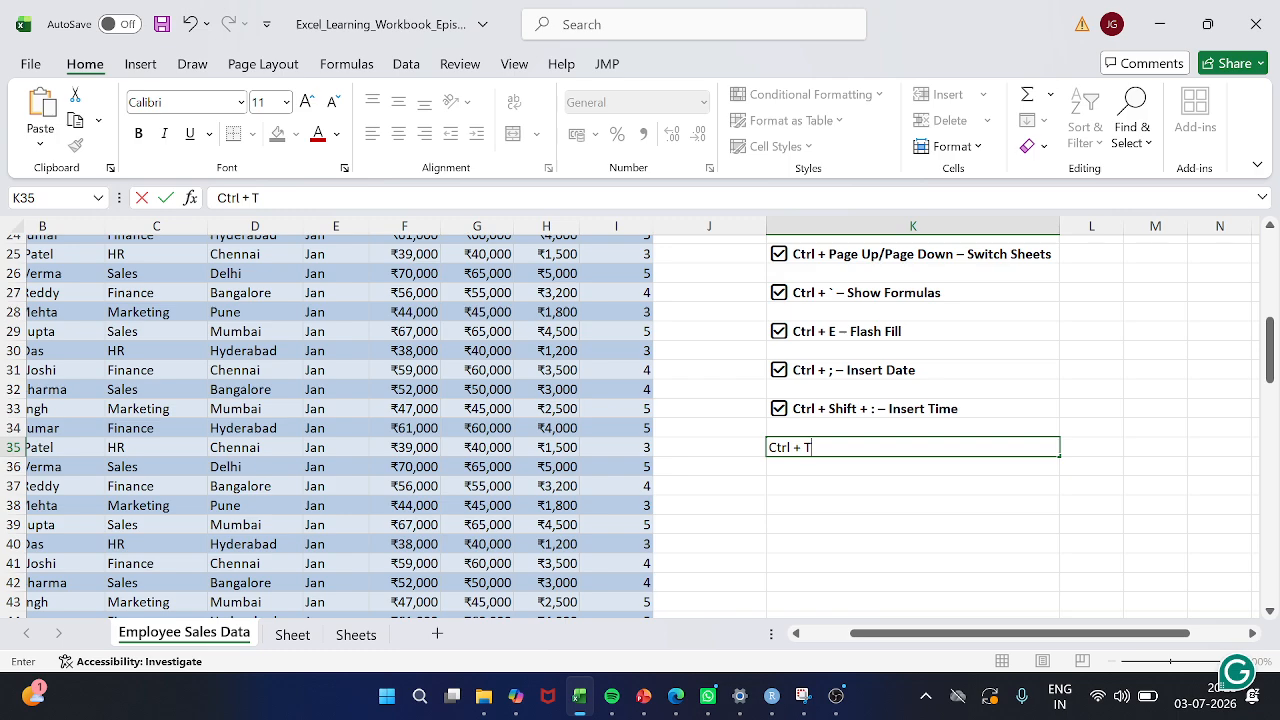
{"action": "type", "text": " - Covert to"}
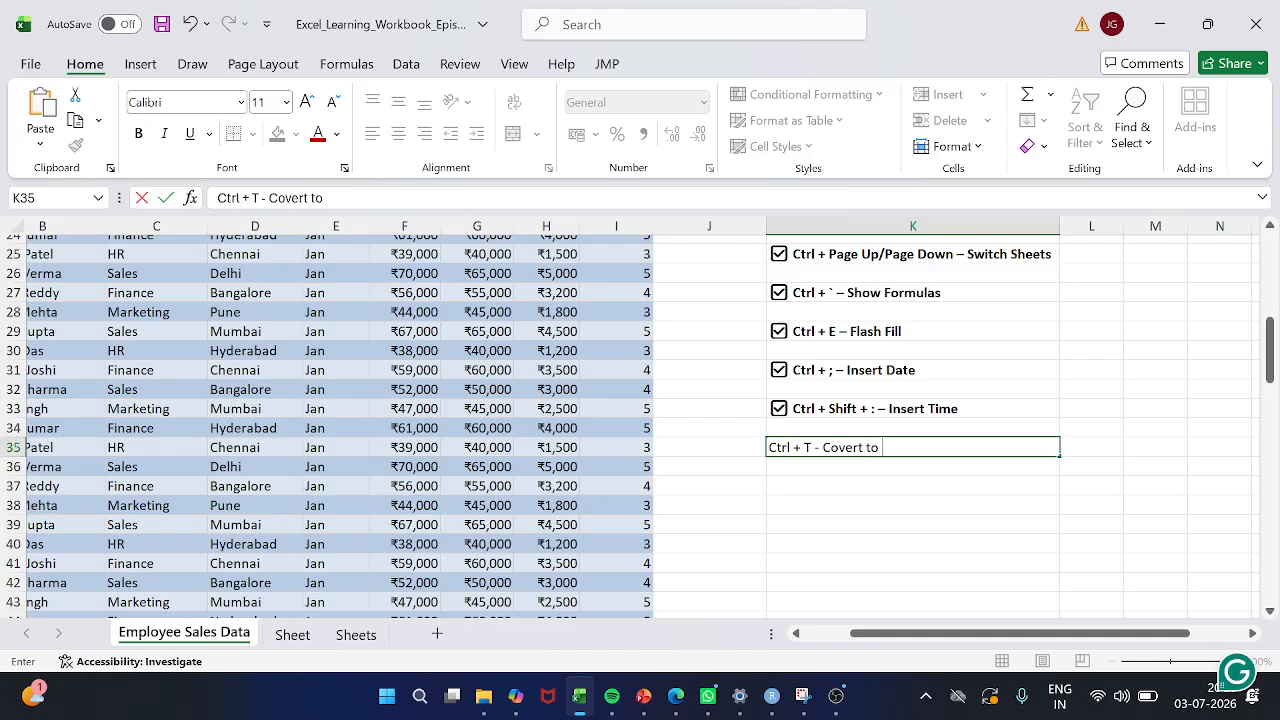
{"action": "type", "text": " Table"}
{"action": "key", "text": "Return"}
Make the new shortcut entry in K35 bold and return to the start of the employee table
{"action": "left_click", "coordinate": [897, 447]}
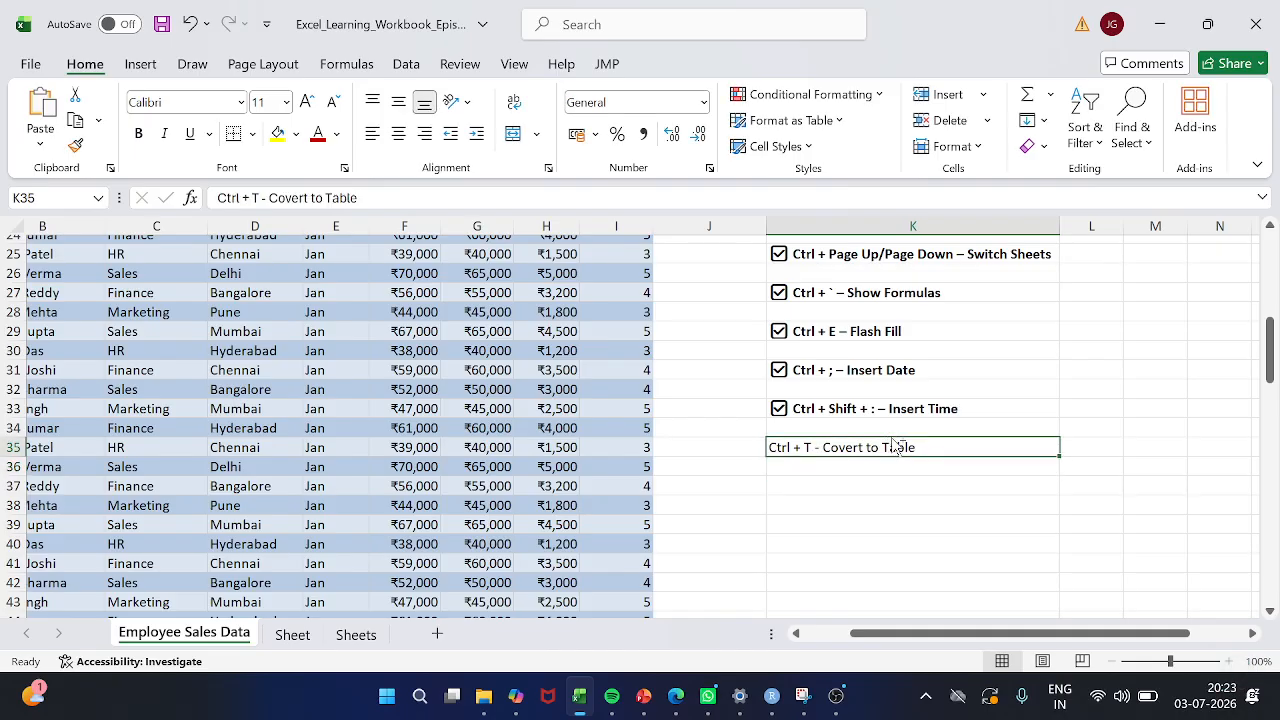
{"action": "key", "text": "ctrl+b"}
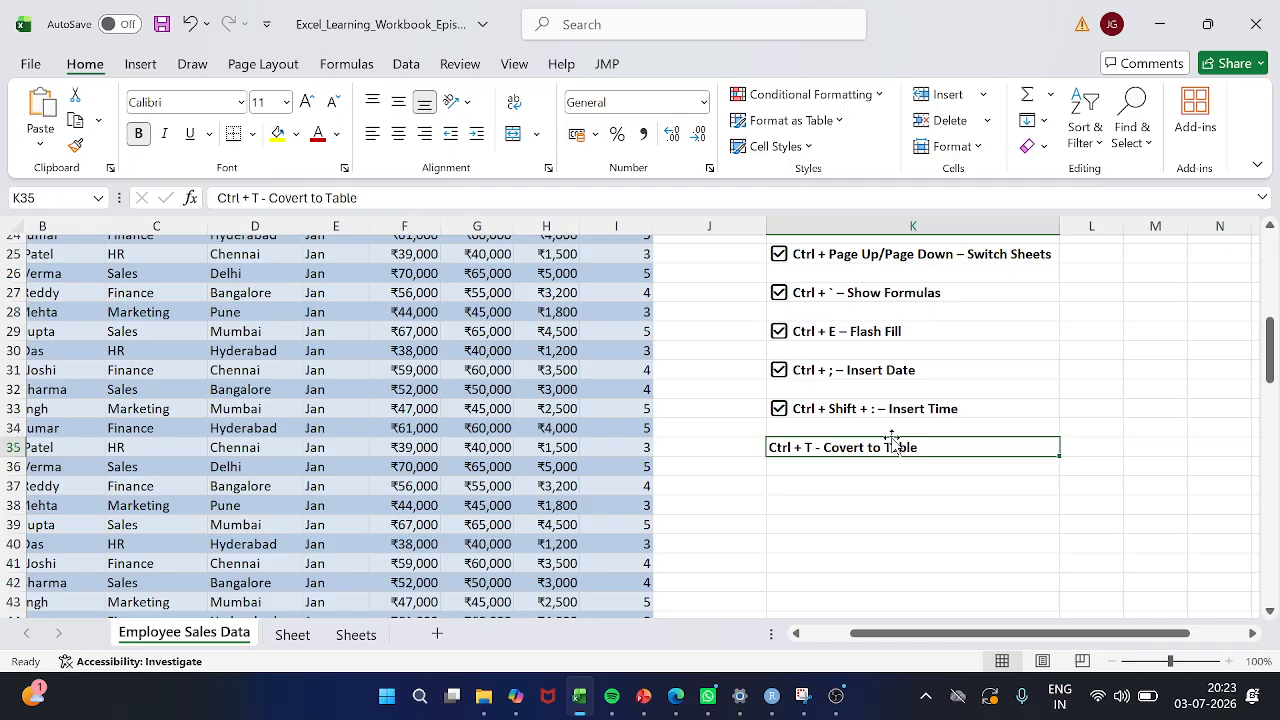
{"action": "scroll", "coordinate": [807, 400], "scroll_direction": "up", "scroll_amount": 8}
{"action": "scroll", "coordinate": [807, 398], "scroll_direction": "left", "scroll_amount": 2}
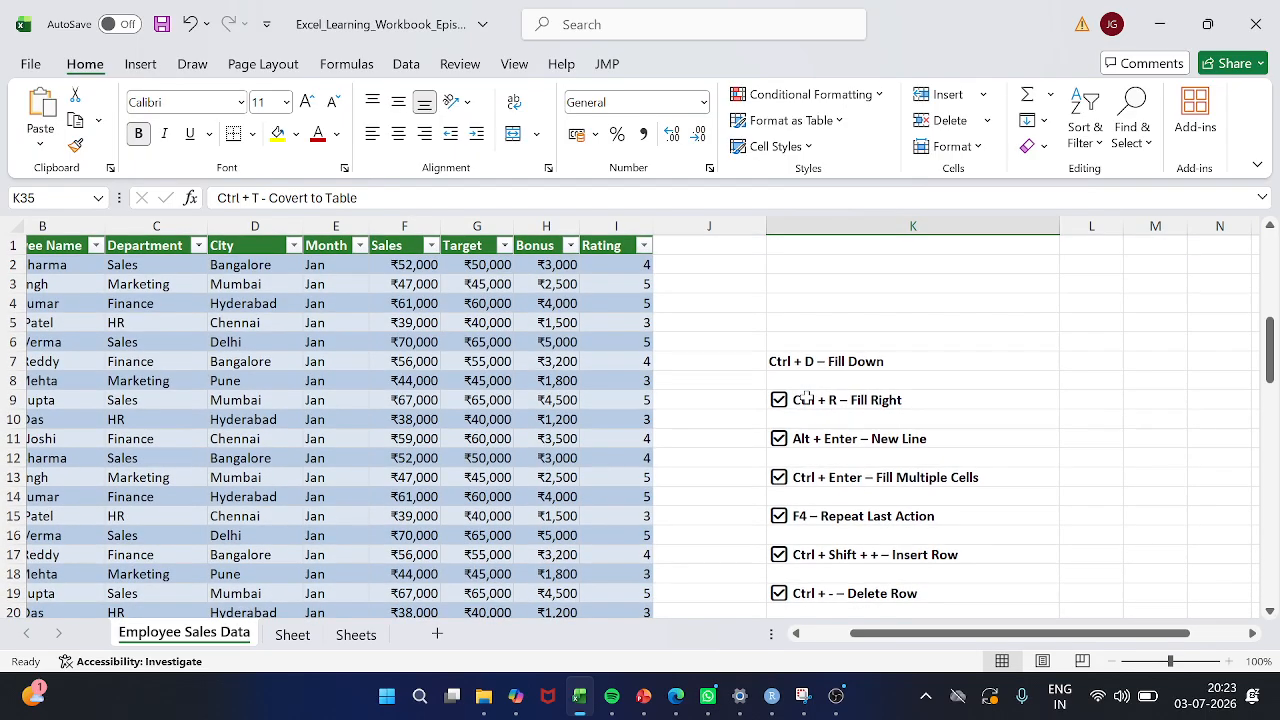
{"action": "scroll", "coordinate": [807, 398], "scroll_direction": "left", "scroll_amount": 1}
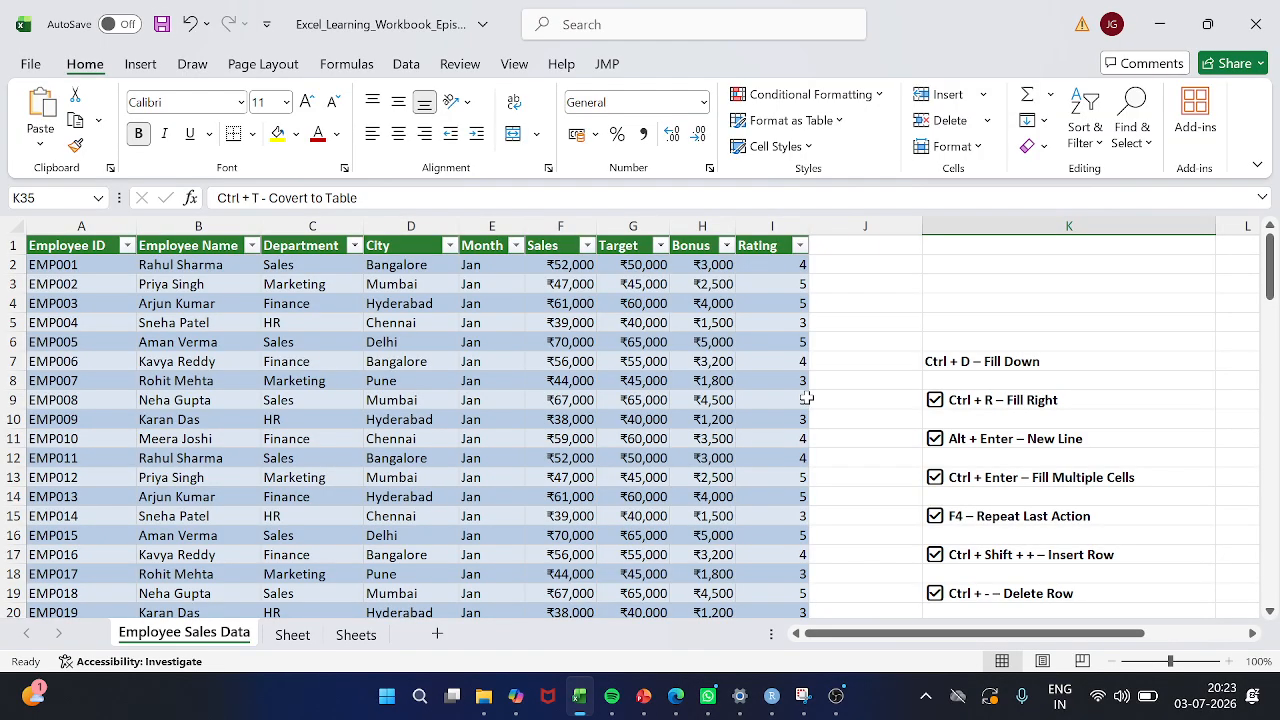